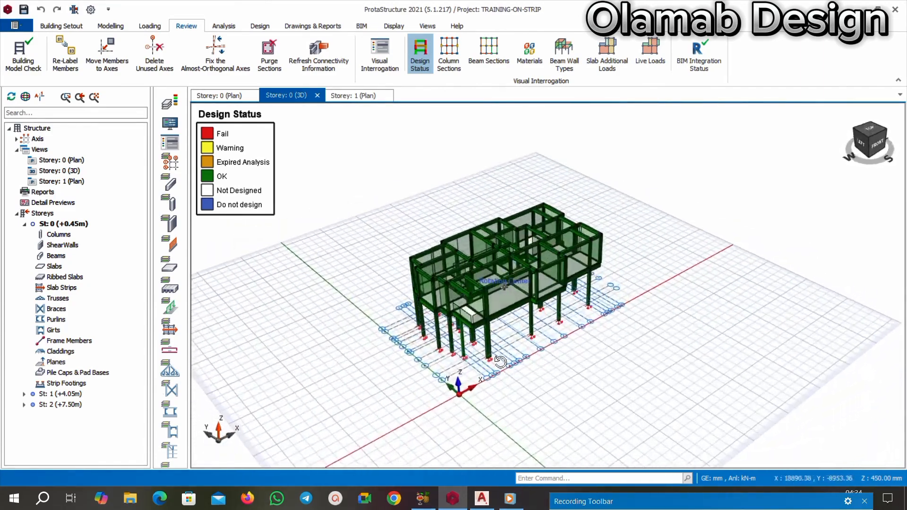
# Examine the 3D frame's design status from all sides, checking its columns, beams, slabs and supports
pyautogui.scroll(1, 480, 375)
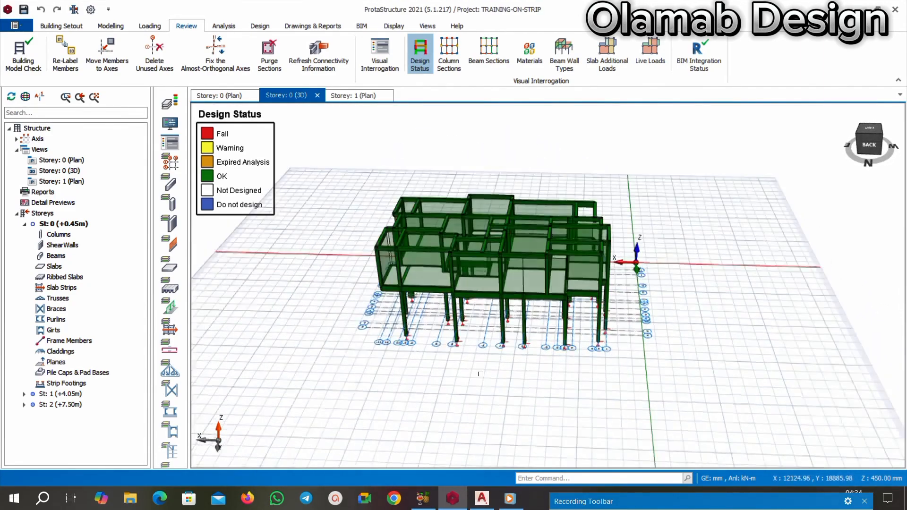
pyautogui.scroll(-2, 492, 348)
pyautogui.moveTo(492, 348); pyautogui.dragTo(629, 381, button='middle')
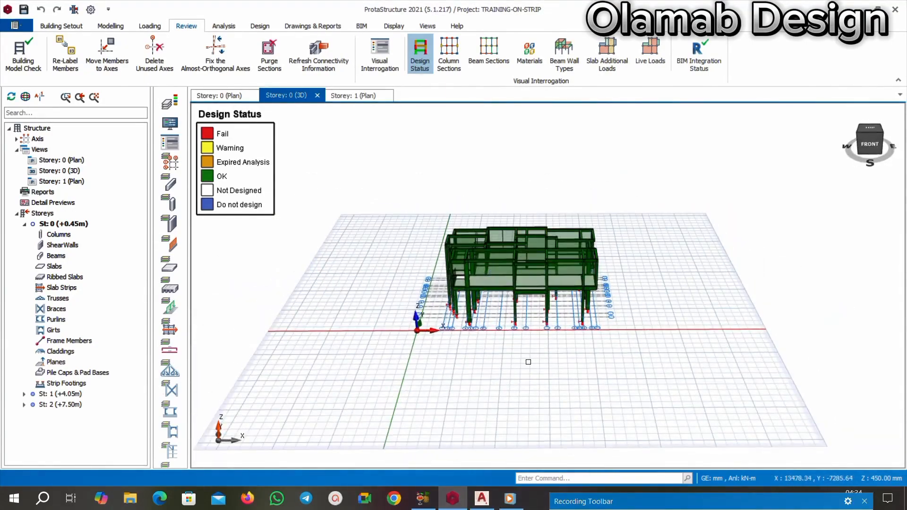
pyautogui.scroll(2, 522, 358)
pyautogui.scroll(-3, 518, 356)
pyautogui.moveTo(475, 371); pyautogui.dragTo(561, 368, button='middle')
pyautogui.scroll(2, 533, 275)
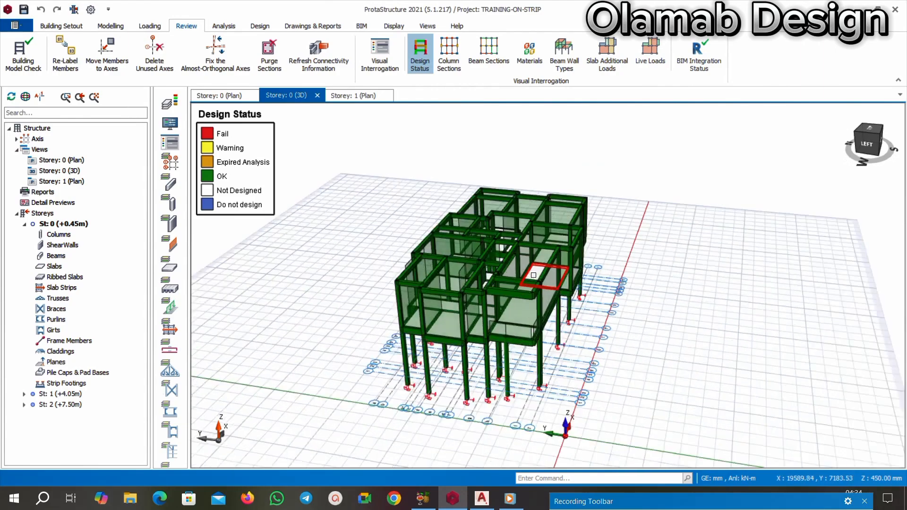
pyautogui.scroll(-3, 492, 263)
pyautogui.moveTo(601, 328); pyautogui.dragTo(452, 314, button='middle')
pyautogui.scroll(1, 538, 248)
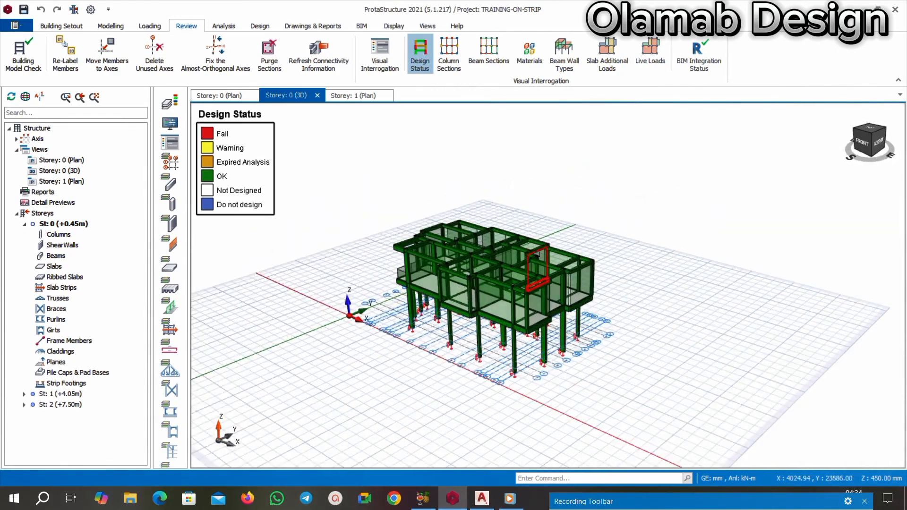
pyautogui.scroll(2, 533, 255)
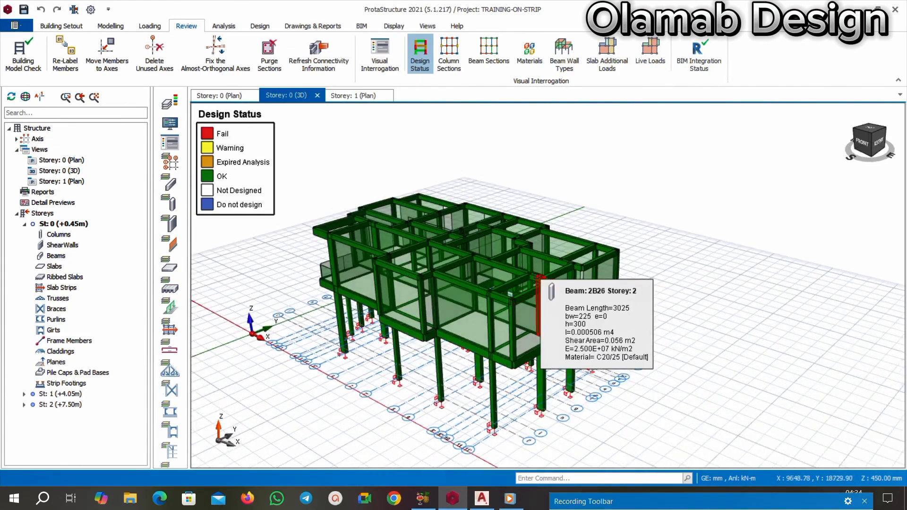
pyautogui.scroll(-2, 624, 314)
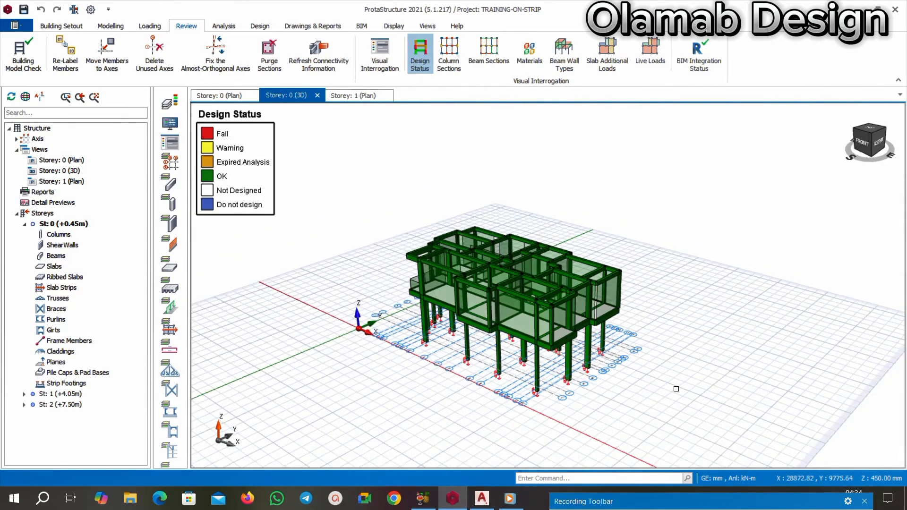
pyautogui.moveTo(676, 389); pyautogui.dragTo(728, 384, button='middle')
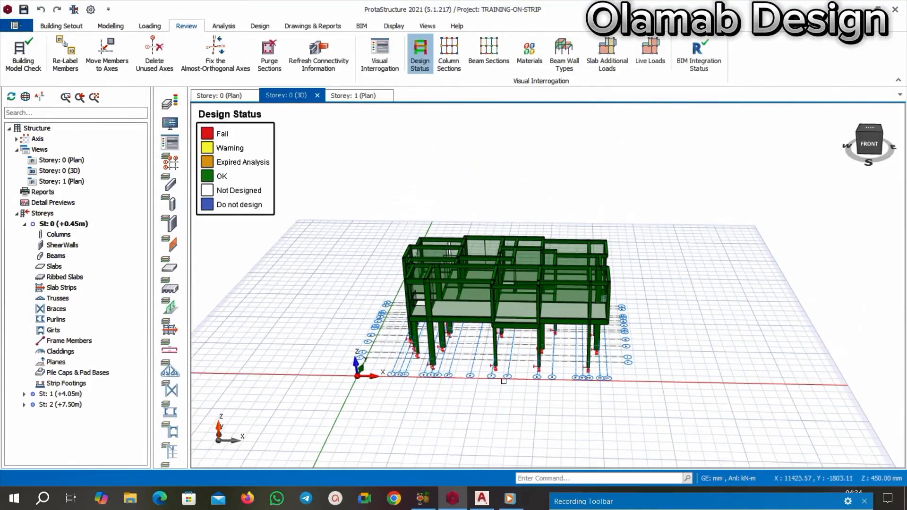
pyautogui.moveTo(421, 401); pyautogui.dragTo(531, 398, button='middle')
pyautogui.scroll(2, 515, 240)
pyautogui.scroll(-3, 515, 240)
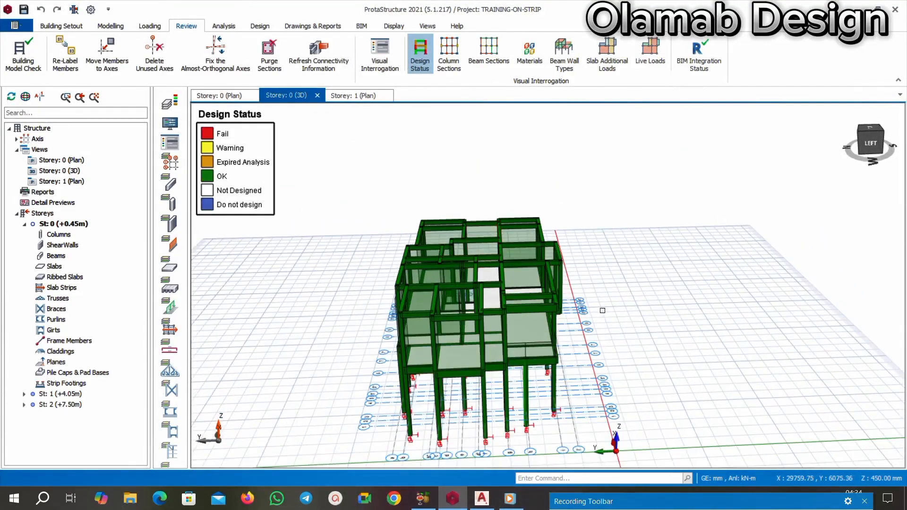
pyautogui.moveTo(547, 312)
pyautogui.mouseDown(button='middle')
pyautogui.moveTo(562, 334)
pyautogui.moveTo(628, 303)
pyautogui.moveTo(668, 303)
pyautogui.moveTo(756, 330)
pyautogui.moveTo(530, 391)
pyautogui.moveTo(572, 409)
pyautogui.moveTo(372, 407)
pyautogui.mouseUp(button='middle')
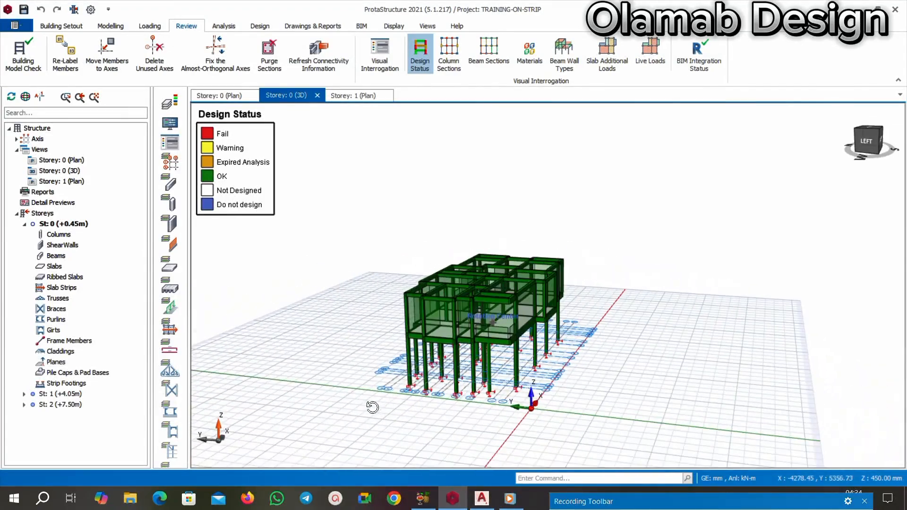
pyautogui.scroll(2, 599, 376)
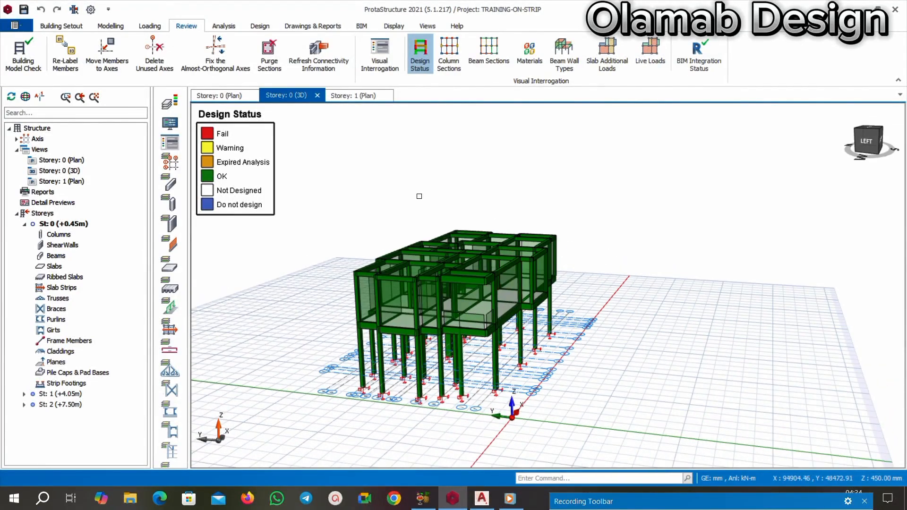
pyautogui.moveTo(391, 209); pyautogui.dragTo(379, 251, button='middle')
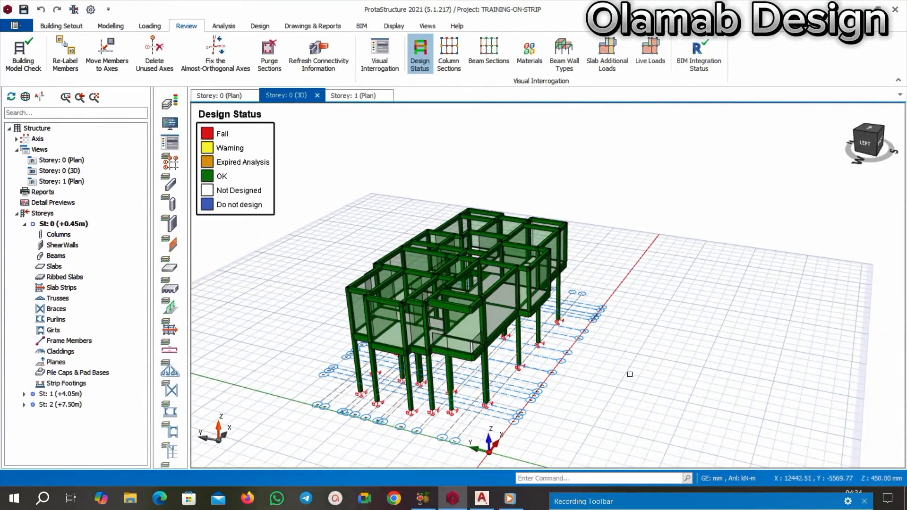
pyautogui.moveTo(630, 374)
pyautogui.mouseDown(button='middle')
pyautogui.moveTo(529, 363)
pyautogui.moveTo(497, 327)
pyautogui.mouseUp(button='middle')
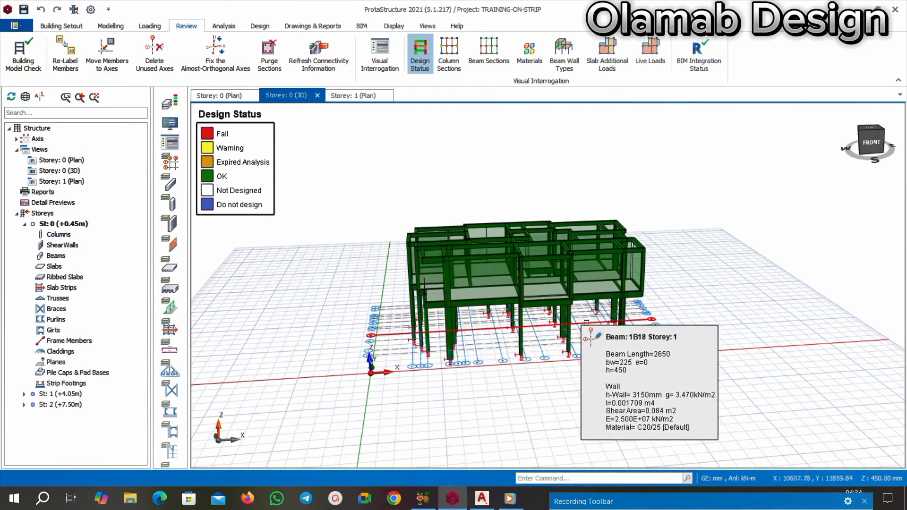
pyautogui.moveTo(696, 296)
pyautogui.mouseDown(button='middle')
pyautogui.moveTo(684, 293)
pyautogui.moveTo(652, 356)
pyautogui.moveTo(688, 381)
pyautogui.moveTo(670, 326)
pyautogui.moveTo(738, 300)
pyautogui.mouseUp(button='middle')
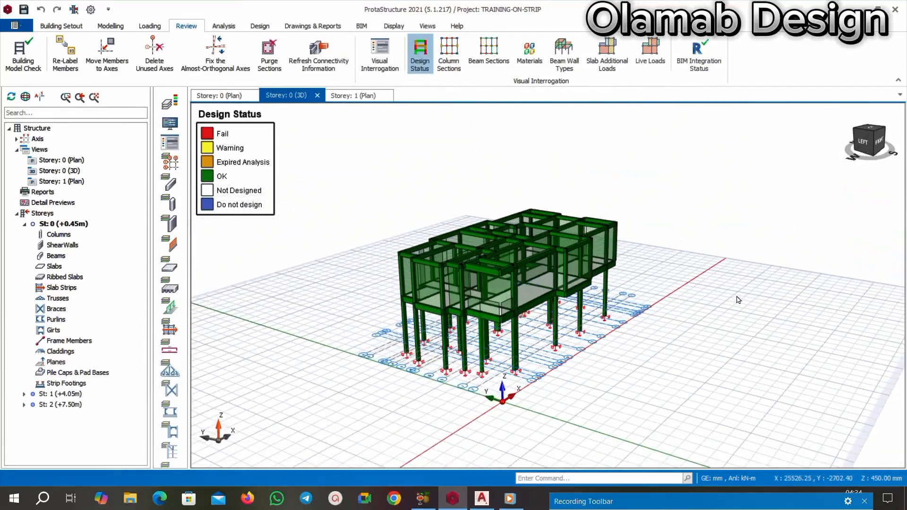
pyautogui.moveTo(426, 376); pyautogui.dragTo(454, 385, button='middle')
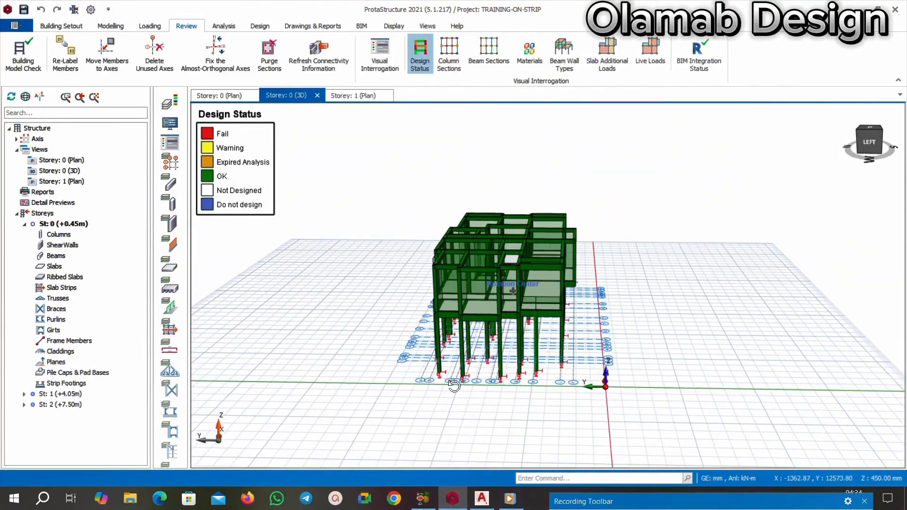
pyautogui.scroll(3, 565, 292)
pyautogui.scroll(-2, 516, 309)
pyautogui.moveTo(630, 339); pyautogui.dragTo(685, 345, button='middle')
pyautogui.scroll(-3, 541, 309)
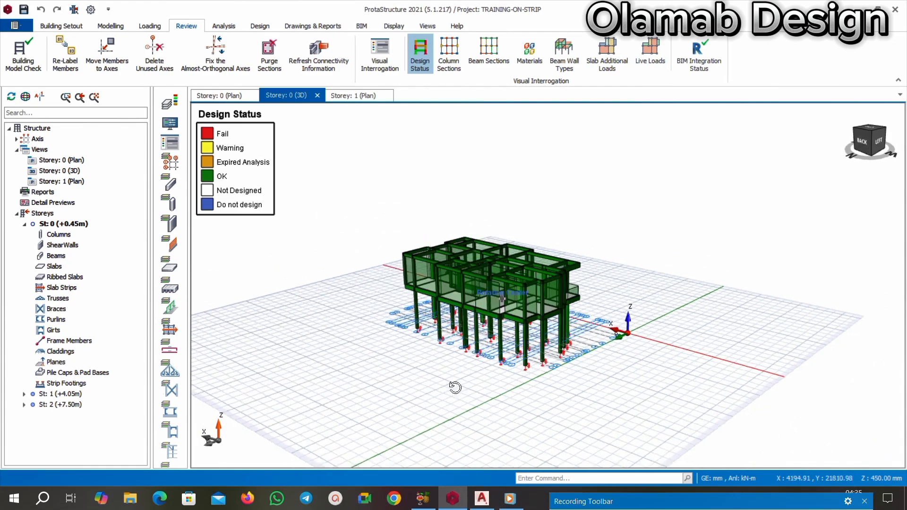
pyautogui.moveTo(454, 385); pyautogui.dragTo(690, 398, button='middle')
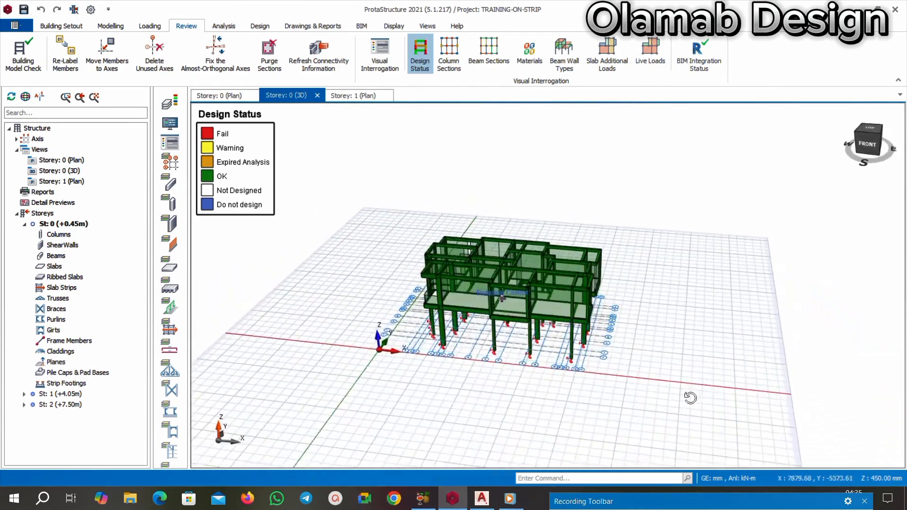
pyautogui.scroll(4, 562, 275)
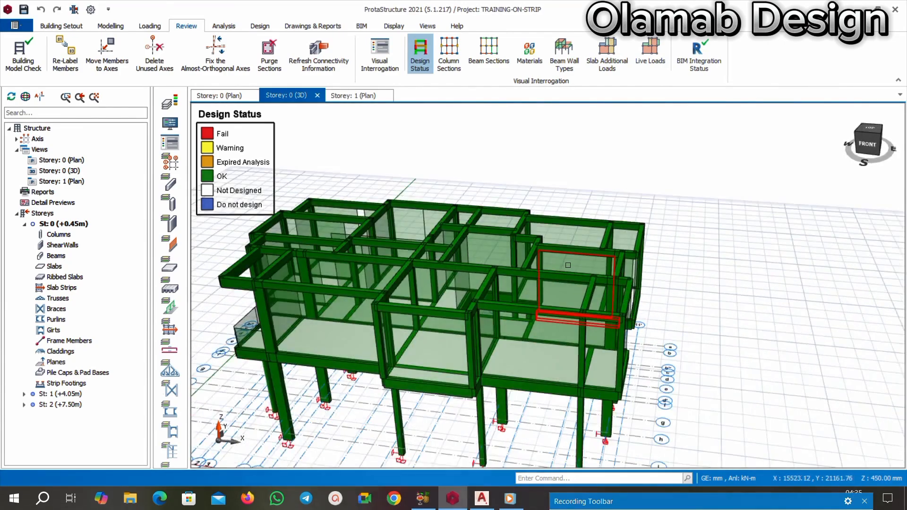
pyautogui.scroll(-3, 500, 278)
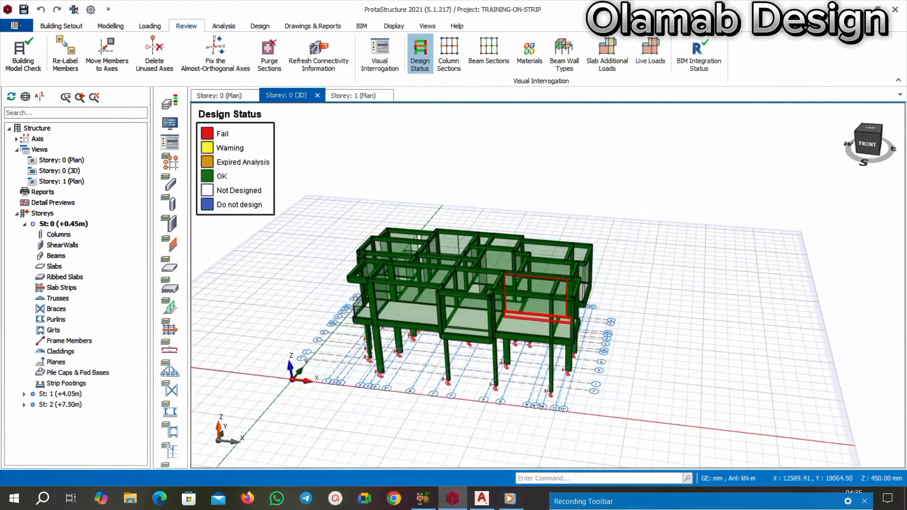
pyautogui.moveTo(475, 382); pyautogui.dragTo(571, 376, button='middle')
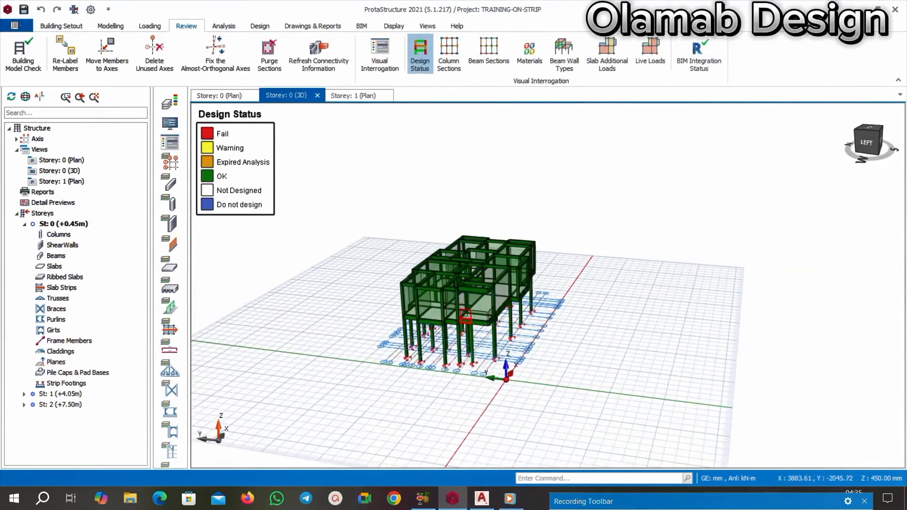
pyautogui.scroll(4, 460, 292)
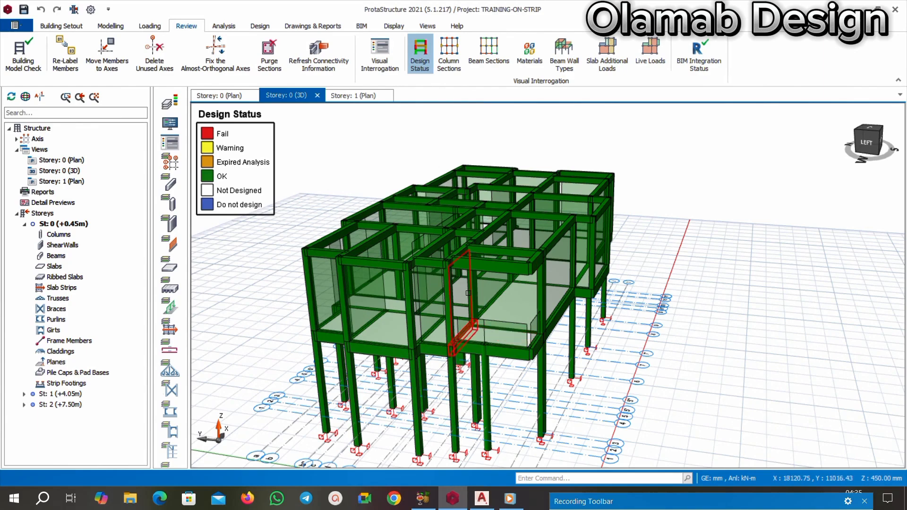
pyautogui.moveTo(500, 404)
pyautogui.mouseDown(button='middle')
pyautogui.moveTo(416, 393)
pyautogui.moveTo(430, 413)
pyautogui.moveTo(558, 299)
pyautogui.mouseUp(button='middle')
pyautogui.scroll(-3, 427, 220)
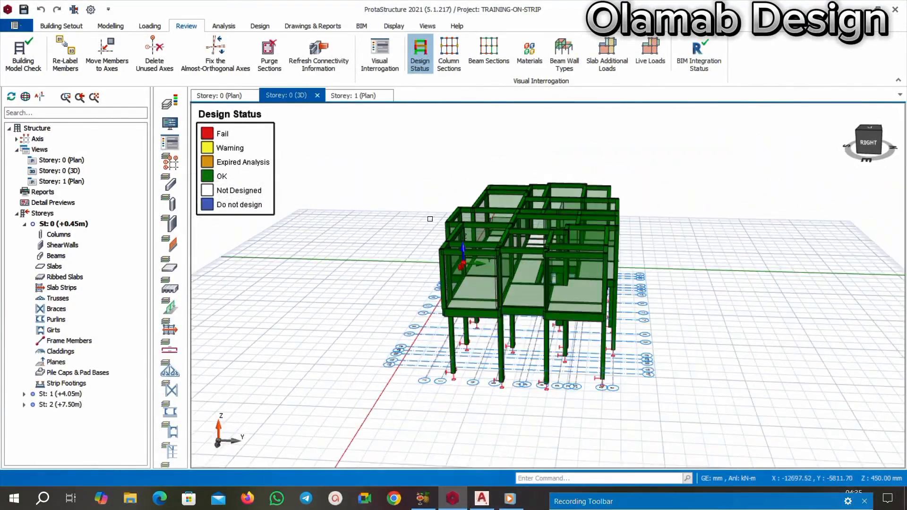
pyautogui.moveTo(423, 381); pyautogui.dragTo(567, 386, button='middle')
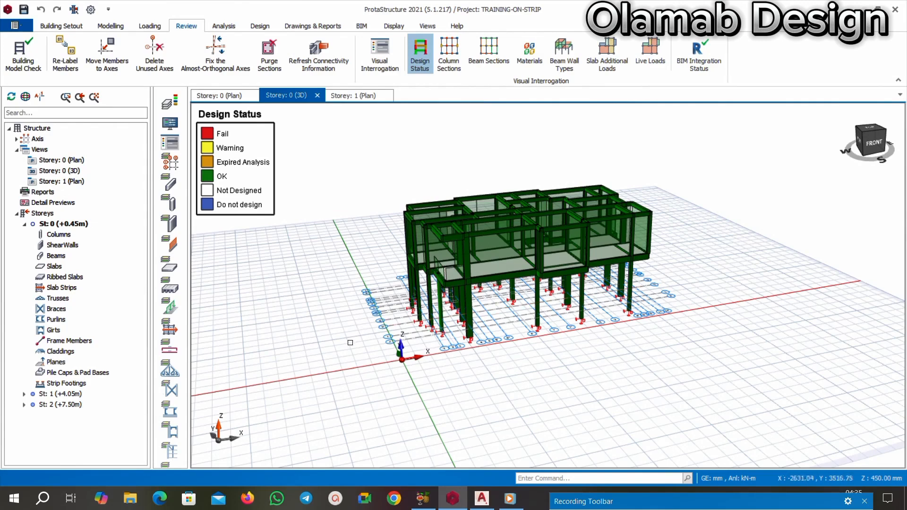
pyautogui.moveTo(350, 343); pyautogui.dragTo(427, 353, button='middle')
pyautogui.scroll(2, 501, 248)
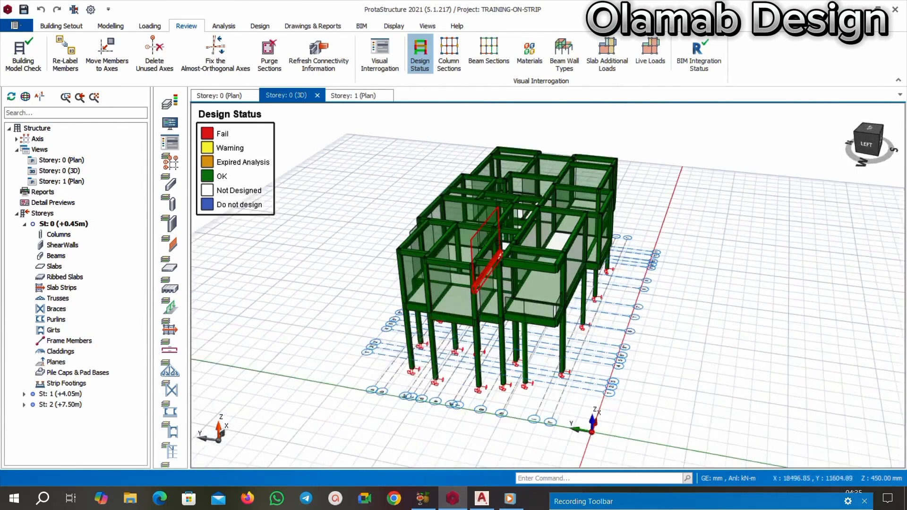
pyautogui.scroll(2, 505, 236)
# Open the Storey 0 plan view and inspect the column layout on the axis grid
pyautogui.click(218, 96)
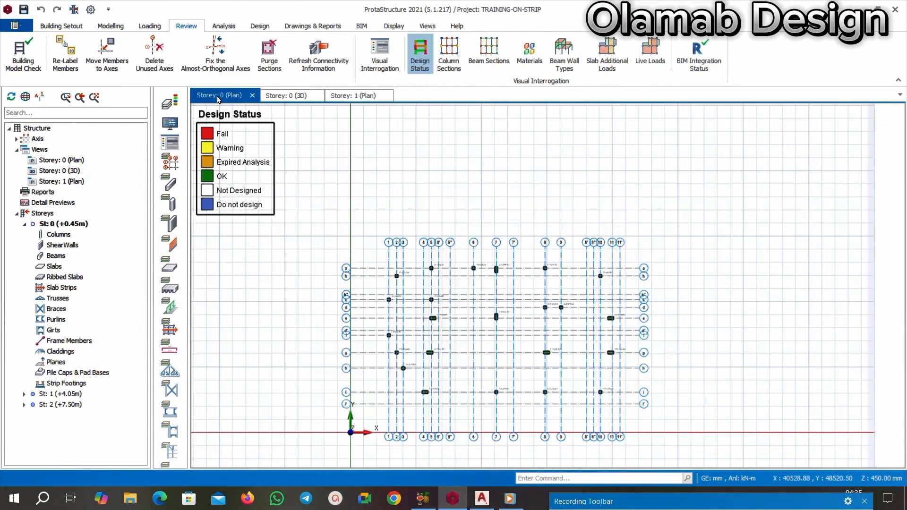
pyautogui.scroll(-3, 451, 280)
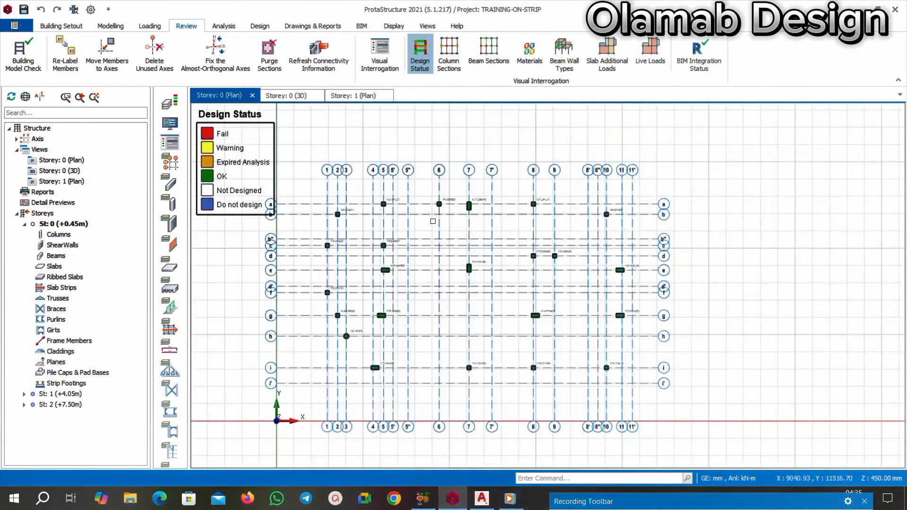
pyautogui.scroll(3, 450, 280)
pyautogui.scroll(2, 355, 276)
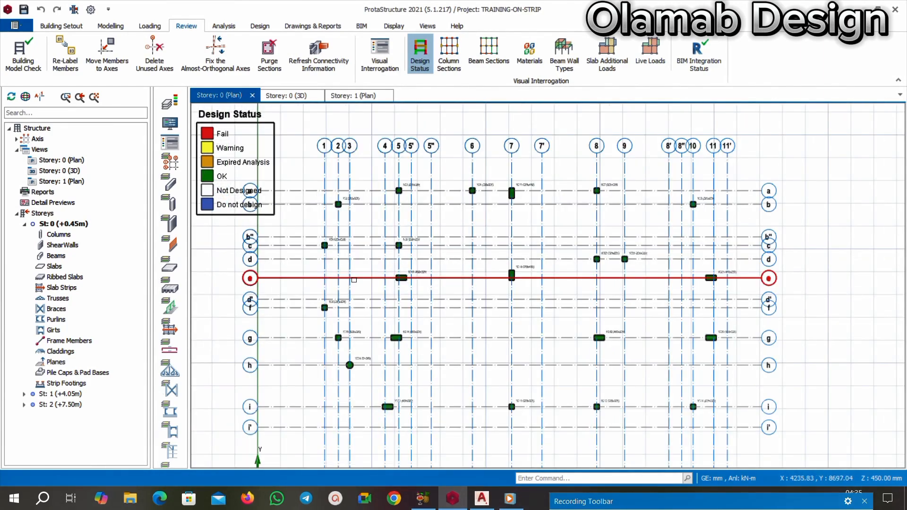
# Switch to AutoCAD and examine the wall layout of the floor plan containing the main lounge, guest bedroom and kitchen
pyautogui.click(481, 499)
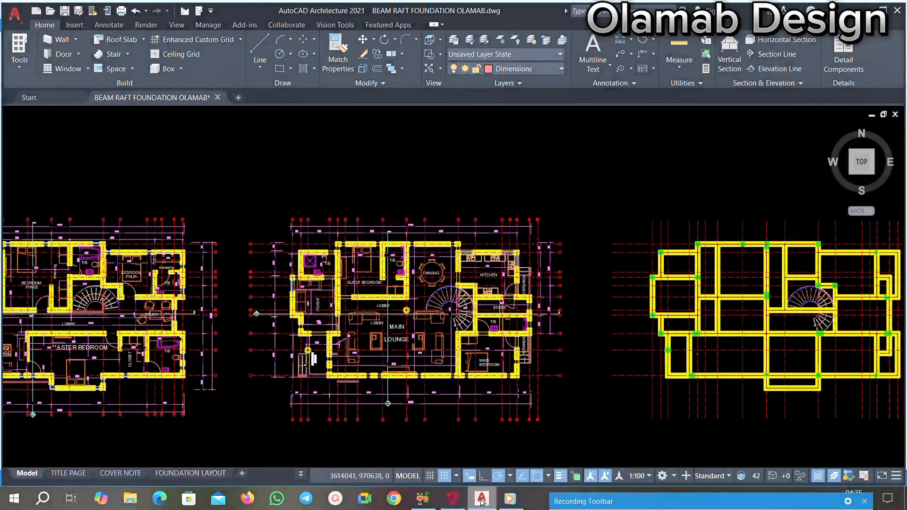
pyautogui.scroll(4, 385, 281)
pyautogui.scroll(-4, 385, 281)
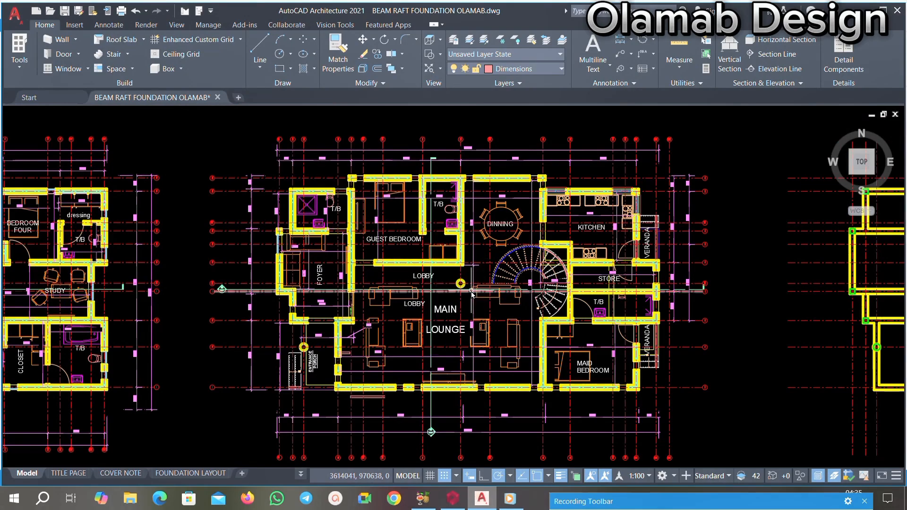
pyautogui.scroll(1, 448, 315)
pyautogui.scroll(1, 450, 319)
pyautogui.scroll(-4, 449, 319)
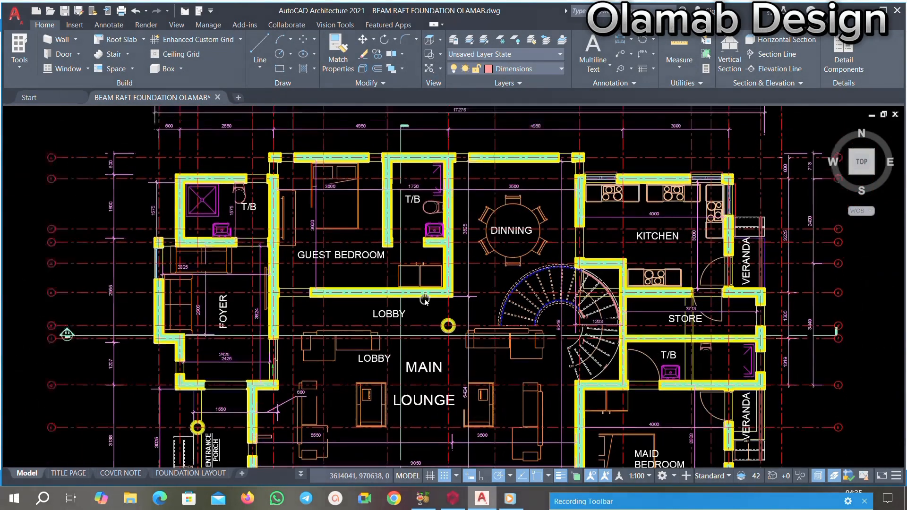
pyautogui.scroll(3, 408, 249)
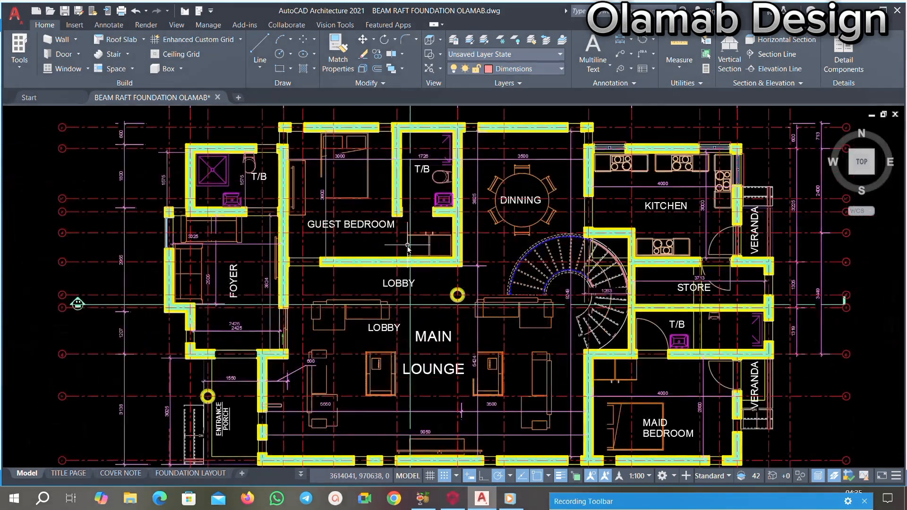
# Switch to ProtaStructure and start the Beam command with label FB1, width 225 mm and depth 450 mm
pyautogui.click(453, 498)
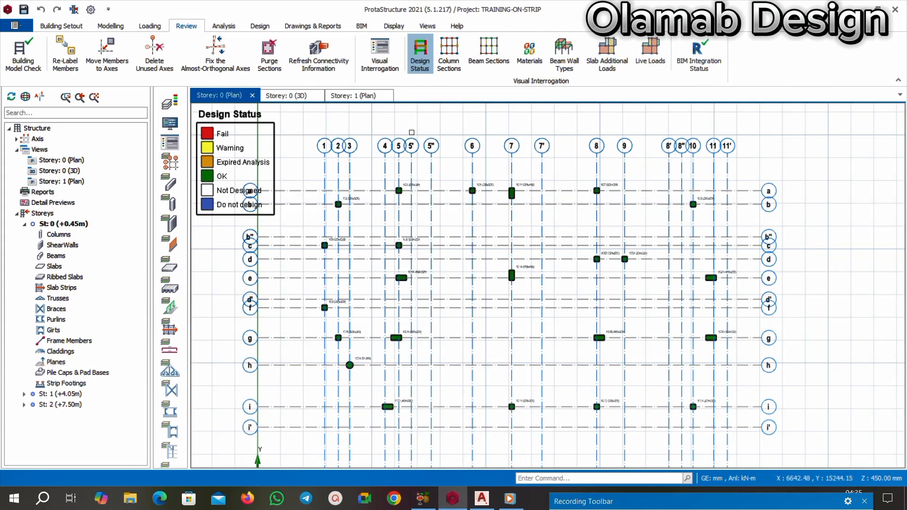
pyautogui.click(111, 26)
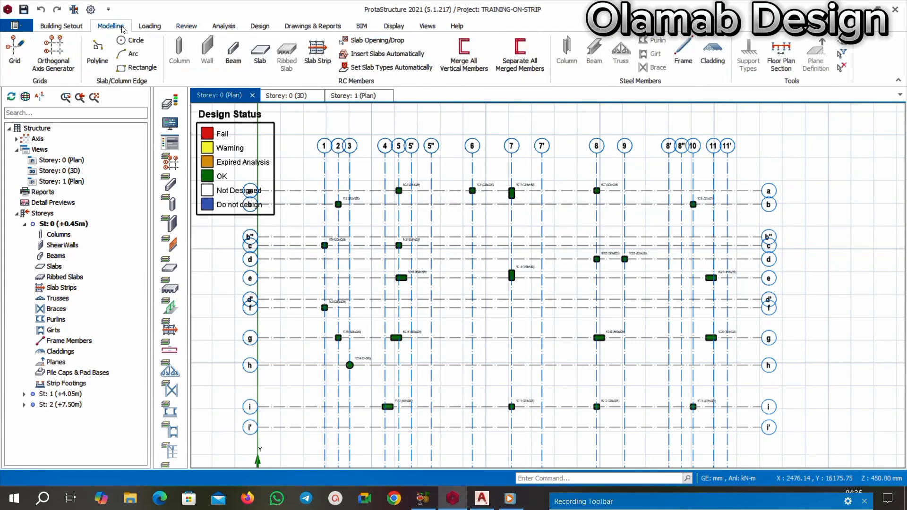
pyautogui.click(239, 63)
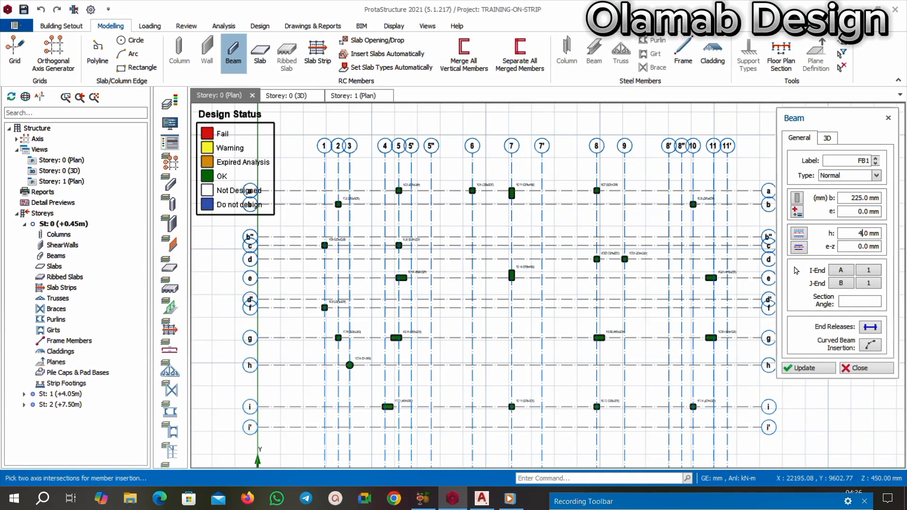
# Insert foundation beams along axis a from axis 5 to axis 8, continuing along axis 8 to axis b
pyautogui.scroll(3, 399, 241)
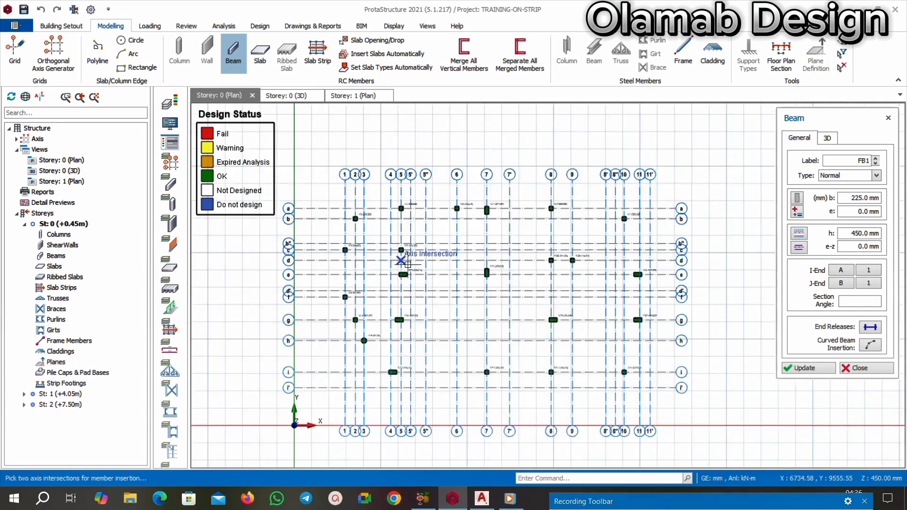
pyautogui.scroll(-2, 401, 242)
pyautogui.scroll(3, 445, 219)
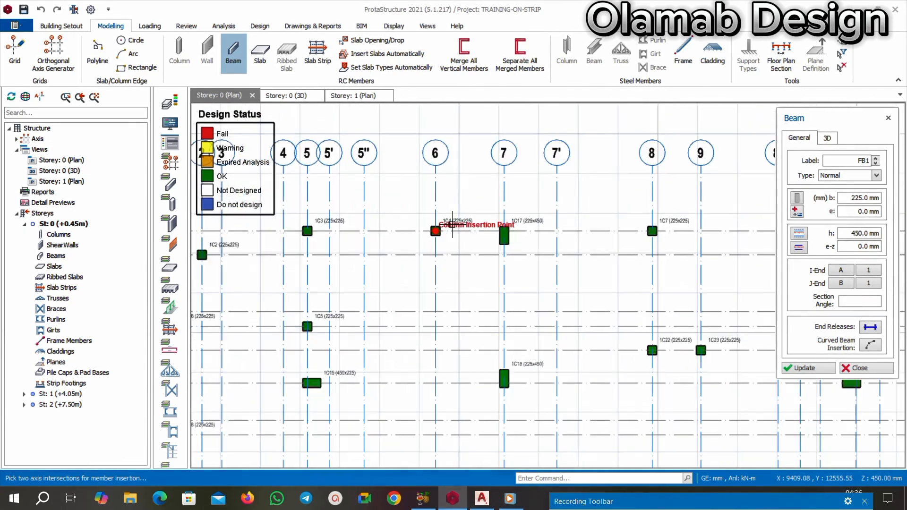
pyautogui.scroll(-2, 451, 240)
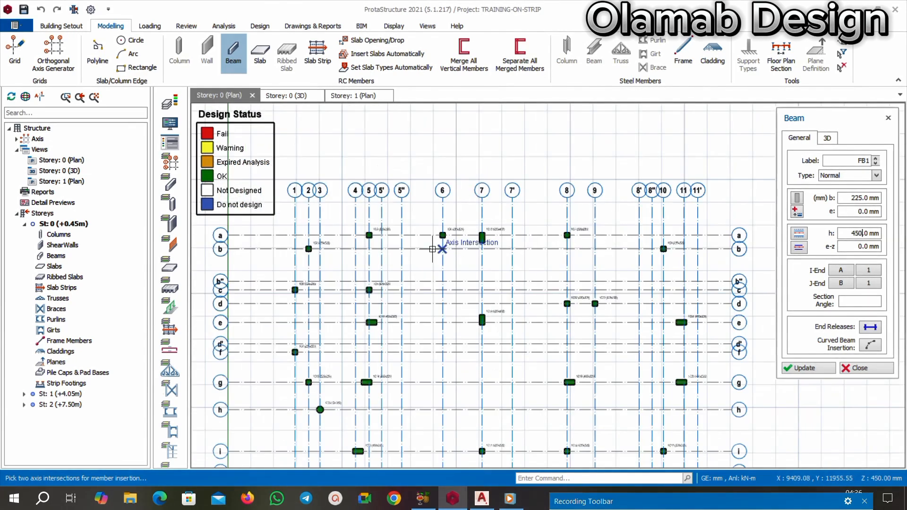
pyautogui.click(368, 235)
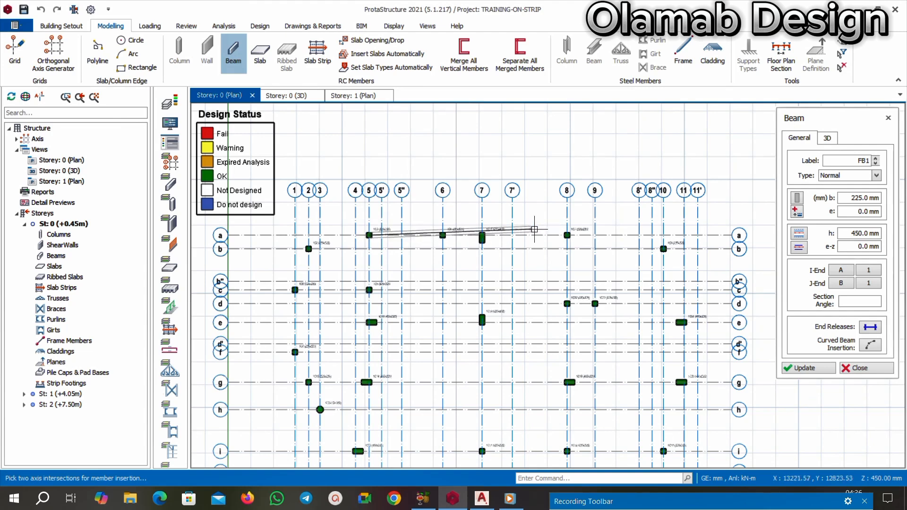
pyautogui.click(568, 235)
pyautogui.click(566, 248)
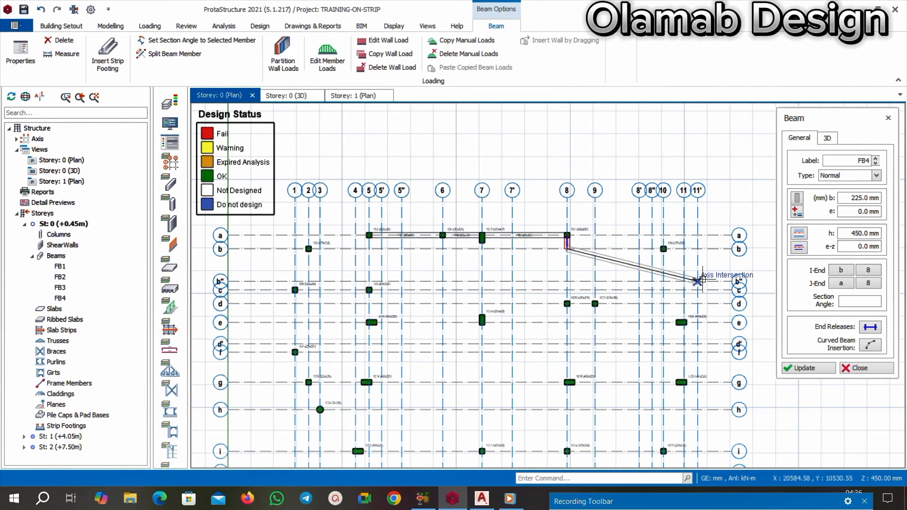
# Continue the beams along axis b to axis 10, along axis 10 to axis e, and along axis e to axis 11
pyautogui.scroll(2, 699, 279)
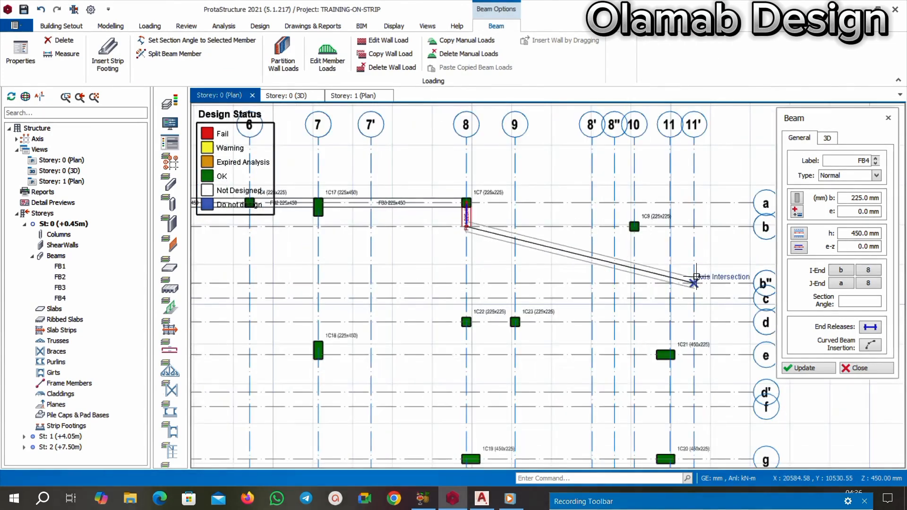
pyautogui.click(634, 225)
pyautogui.scroll(-1, 661, 264)
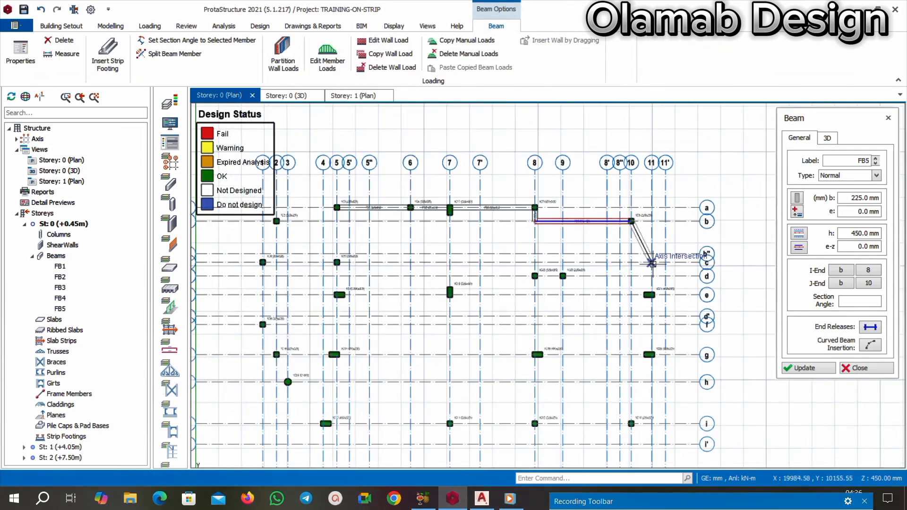
pyautogui.scroll(1, 665, 282)
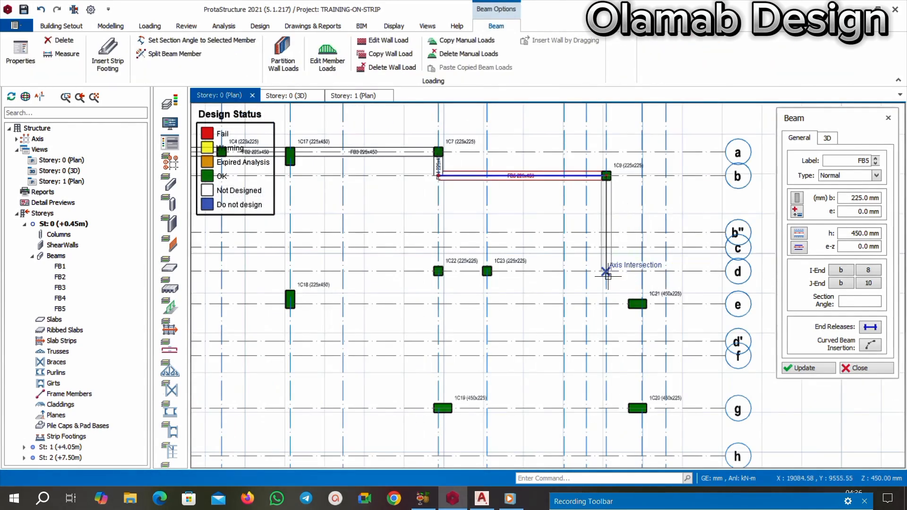
pyautogui.click(606, 304)
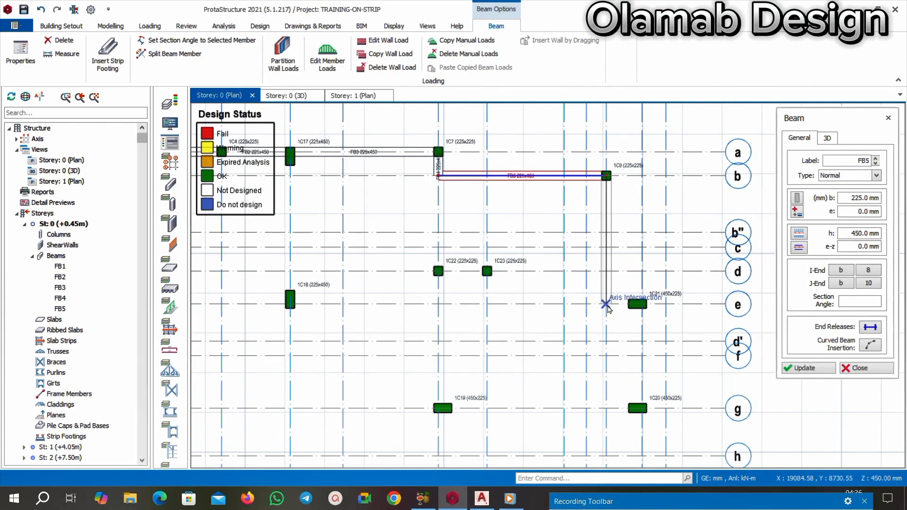
pyautogui.click(640, 303)
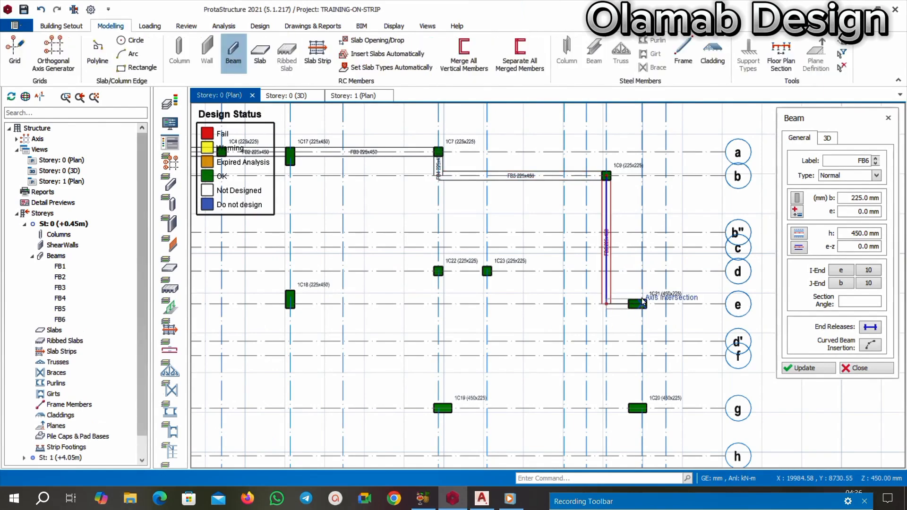
# Continue the beams along axis 11 to axis g, back along axis g to axis 10, and along axis 10 to axis i
pyautogui.scroll(-1, 614, 283)
pyautogui.scroll(2, 577, 263)
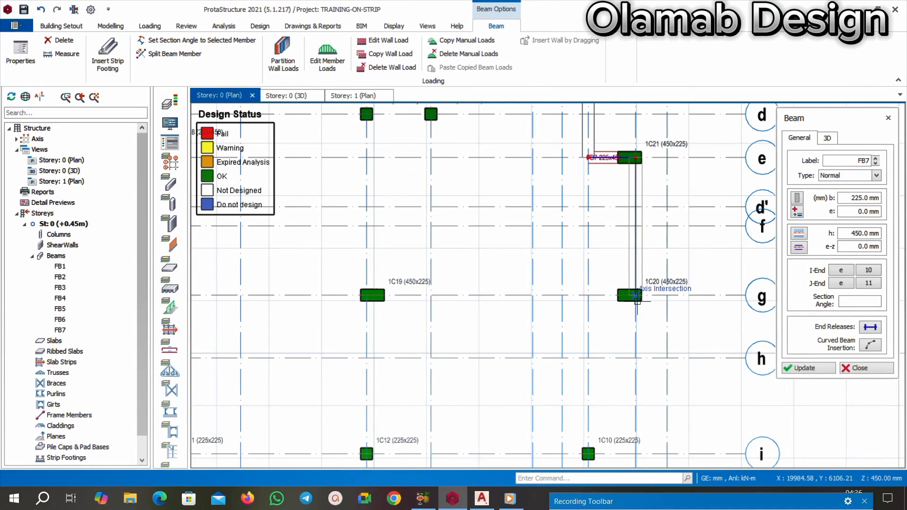
pyautogui.click(636, 295)
pyautogui.click(590, 296)
pyautogui.scroll(-2, 591, 296)
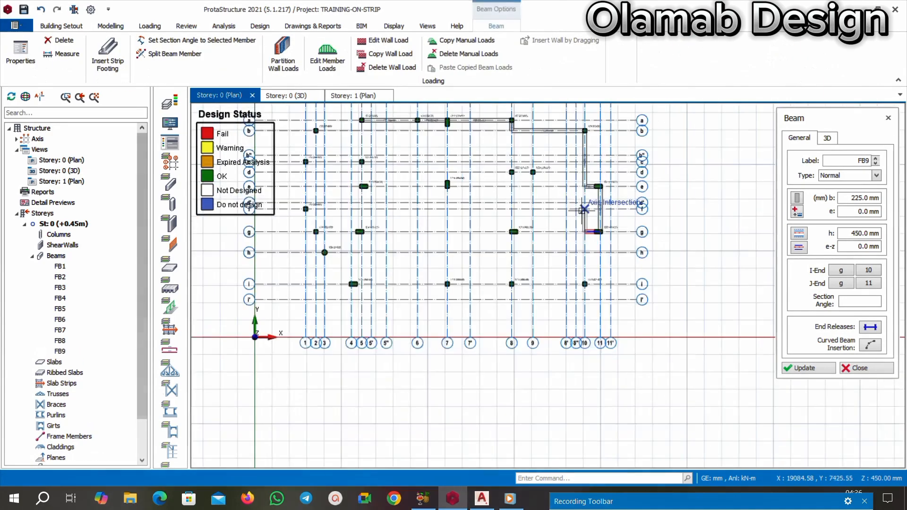
pyautogui.scroll(3, 571, 286)
pyautogui.click(571, 284)
pyautogui.scroll(-3, 571, 284)
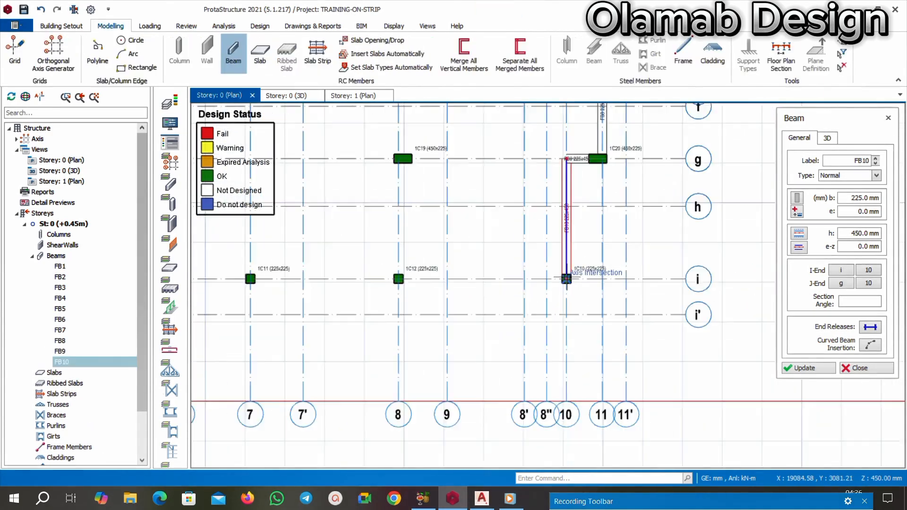
# Insert beams along axis i from axis 10 to the column at axis 4, extending to axis 3
pyautogui.scroll(3, 399, 285)
pyautogui.scroll(-3, 399, 285)
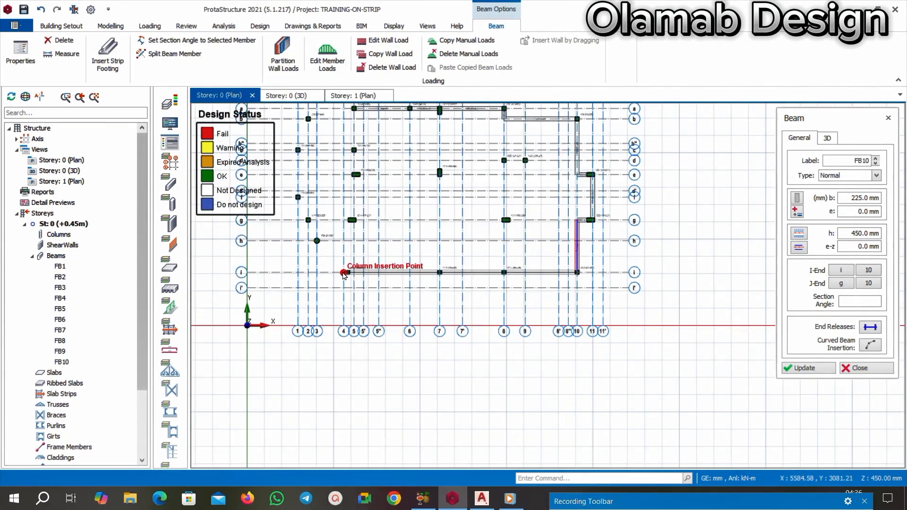
pyautogui.click(344, 272)
pyautogui.scroll(3, 329, 271)
pyautogui.scroll(-3, 329, 273)
pyautogui.scroll(3, 329, 274)
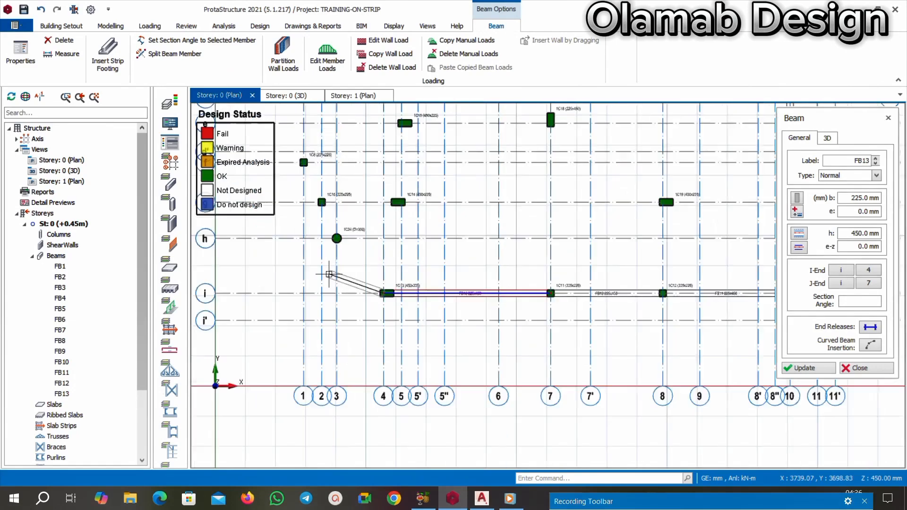
pyautogui.scroll(3, 328, 274)
pyautogui.click(336, 293)
# Continue the beams along axis 3 from axis i to axis g, and along axis g to the column at axis 2
pyautogui.scroll(-5, 349, 255)
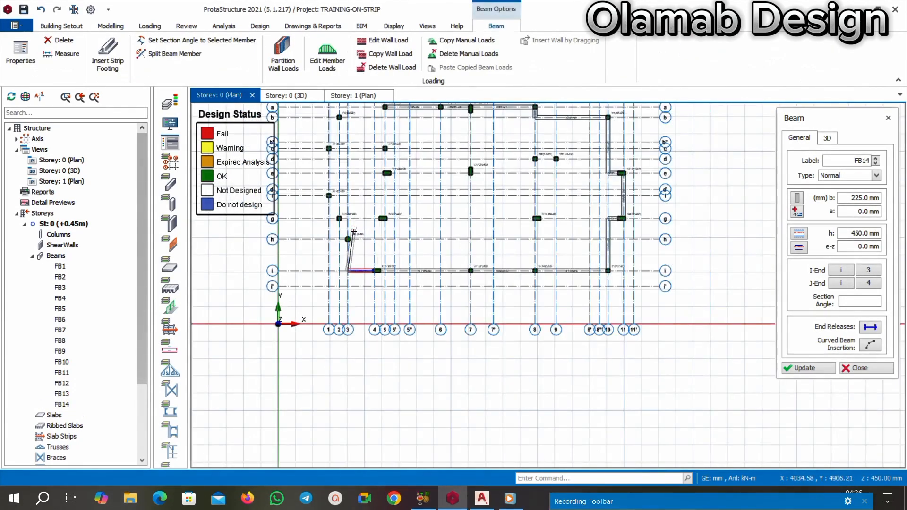
pyautogui.scroll(3, 354, 229)
pyautogui.click(336, 202)
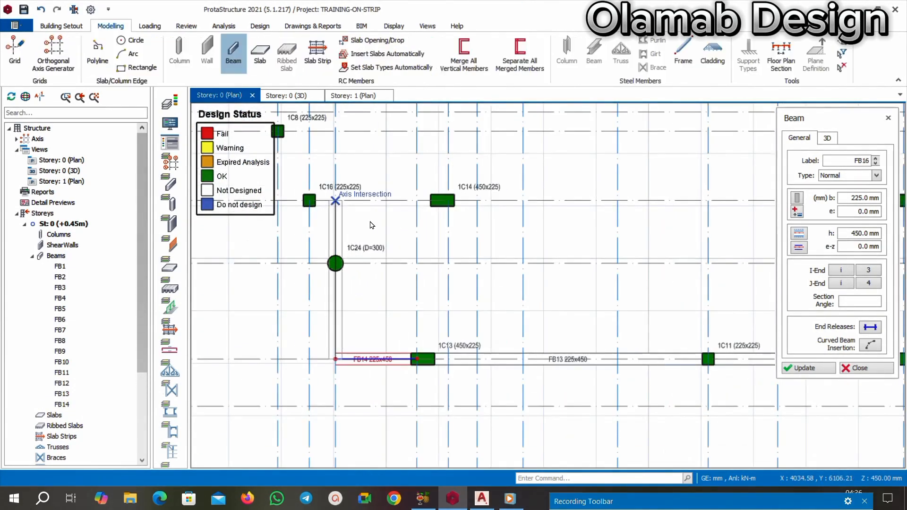
pyautogui.scroll(-5, 390, 239)
pyautogui.scroll(6, 378, 222)
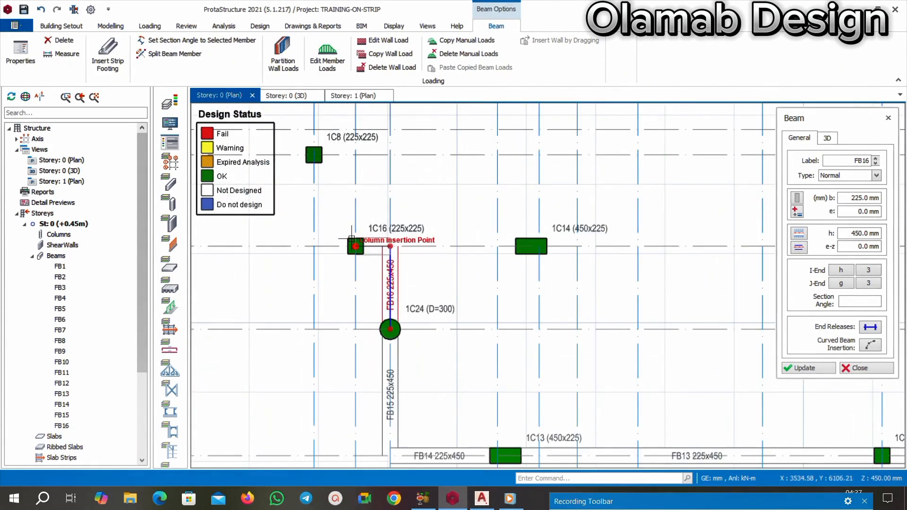
pyautogui.click(352, 244)
# Continue the beams along axis 2 from axis g to axis f, and along axis f to the column at axis 1
pyautogui.scroll(-5, 352, 244)
pyautogui.scroll(5, 359, 227)
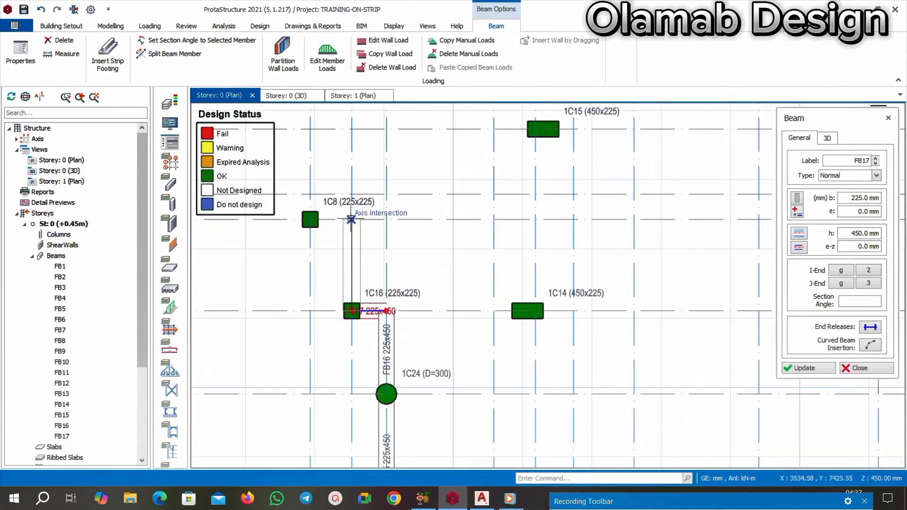
pyautogui.click(351, 219)
pyautogui.scroll(-5, 351, 219)
pyautogui.scroll(6, 358, 213)
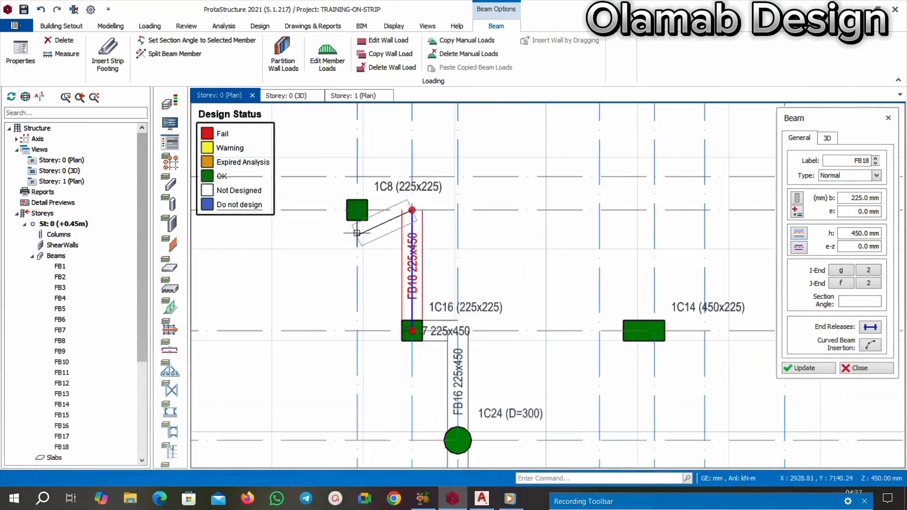
pyautogui.click(360, 209)
# Continue the beams along axis 1 from axis f to the column at axis c, and along axis c to axis 2
pyautogui.scroll(-5, 363, 246)
pyautogui.scroll(6, 364, 236)
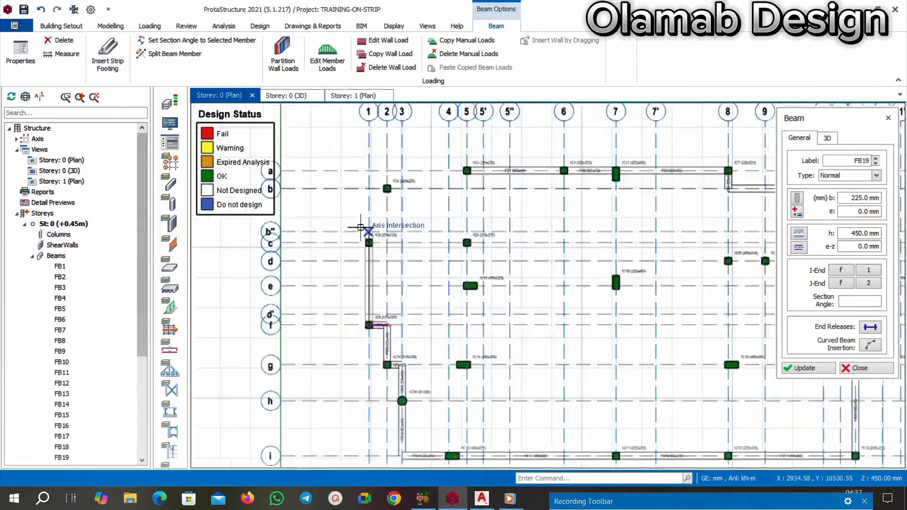
pyautogui.scroll(-5, 362, 247)
pyautogui.scroll(5, 372, 204)
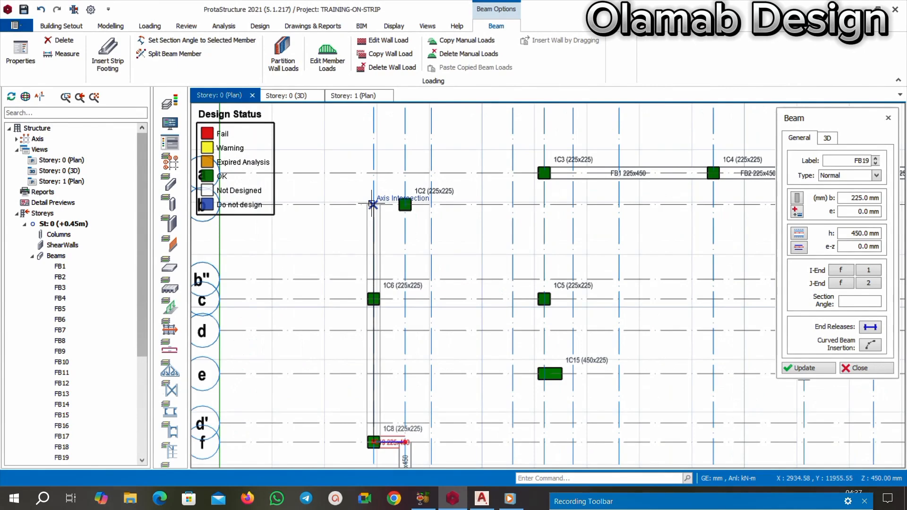
pyautogui.click(373, 298)
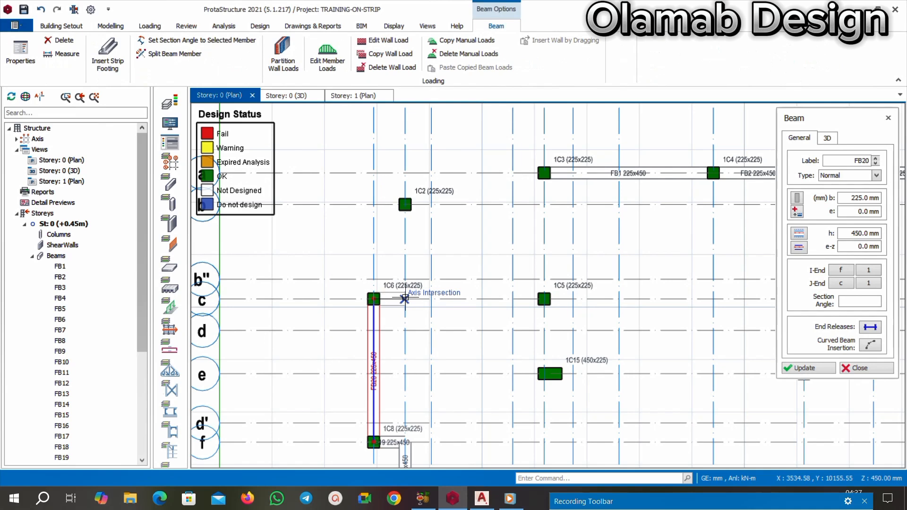
pyautogui.click(406, 298)
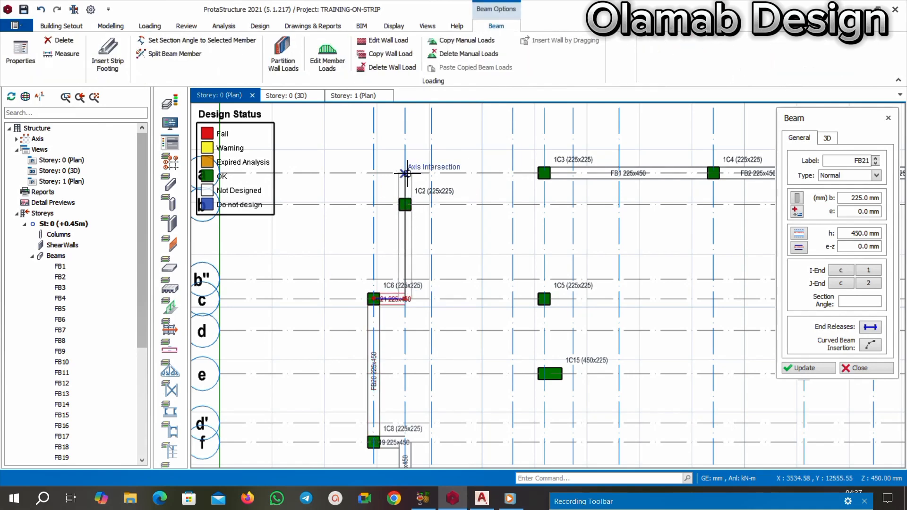
# Insert beams along axis 2 from axis c to axis a, and remove the segment between axes b and a
pyautogui.click(406, 173)
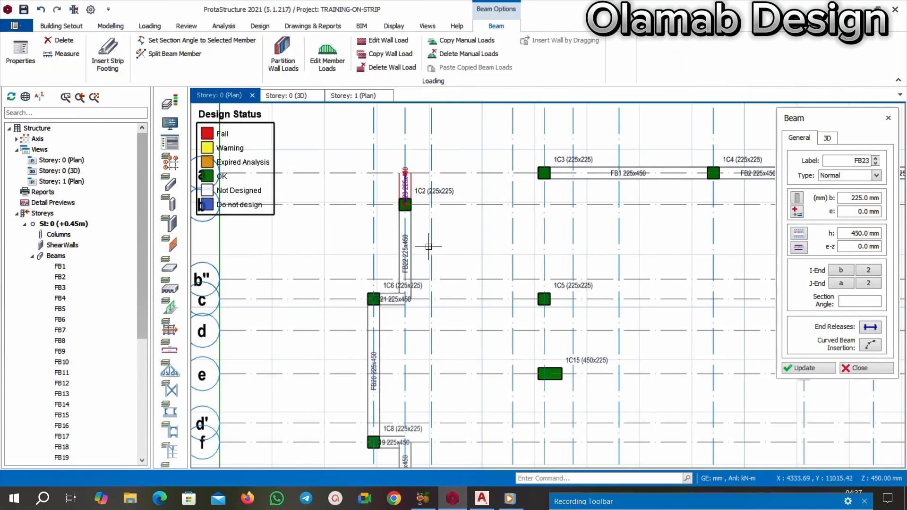
pyautogui.press('Escape')
pyautogui.scroll(4, 419, 225)
pyautogui.hotkey('ctrl', 'z')
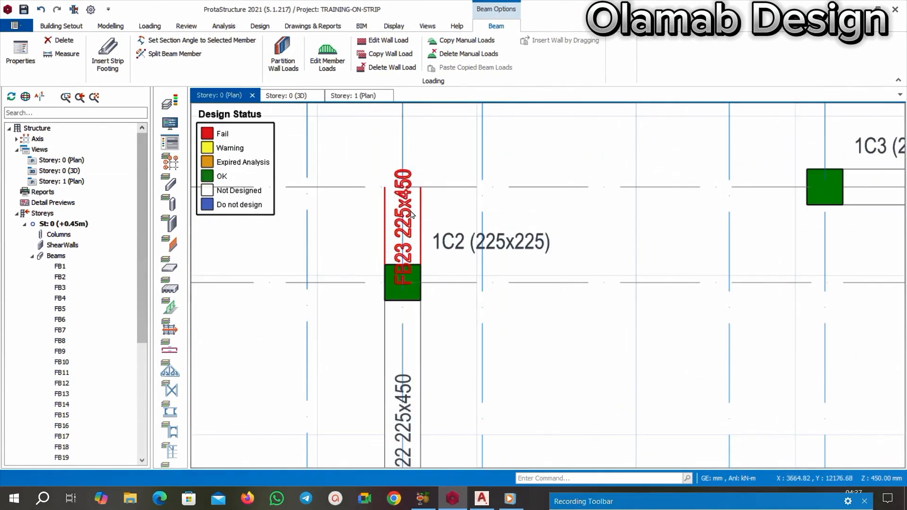
# Load the properties of the axis 2 beam and insert beams from 2/b along axis b to axis 5, and along axis 5 to axis a
pyautogui.scroll(-3, 416, 260)
pyautogui.scroll(3, 407, 274)
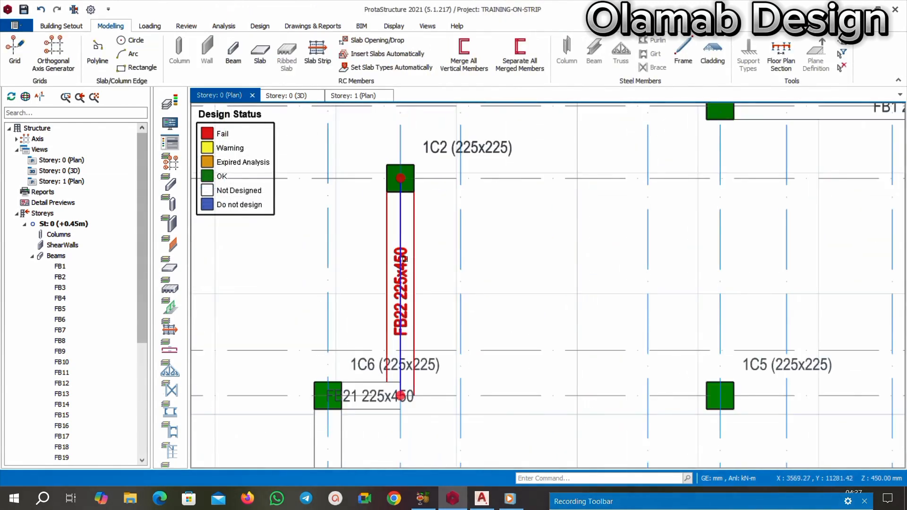
pyautogui.click(402, 257)
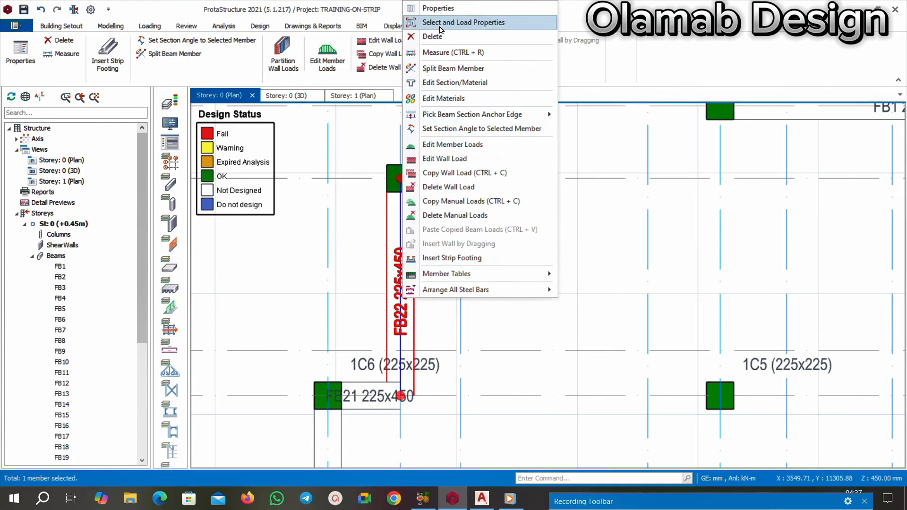
pyautogui.click(439, 8)
pyautogui.scroll(-3, 358, 193)
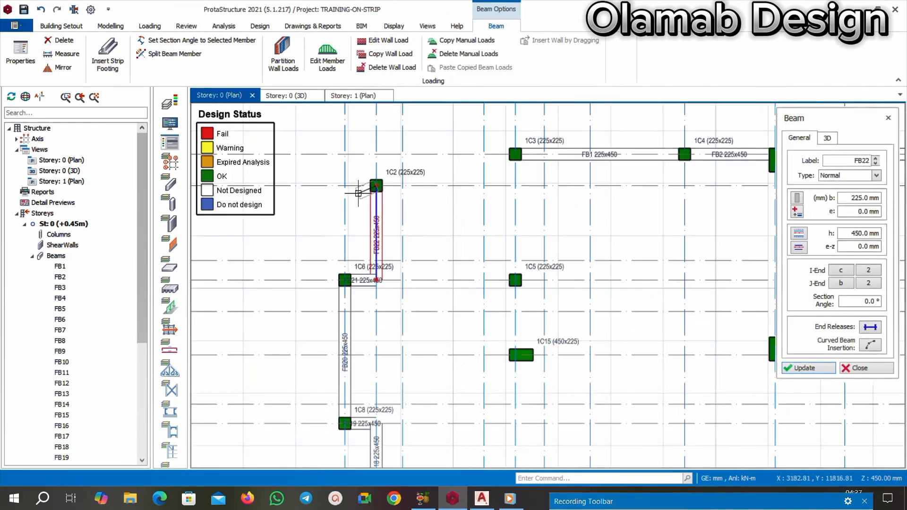
pyautogui.scroll(1, 505, 190)
pyautogui.click(519, 184)
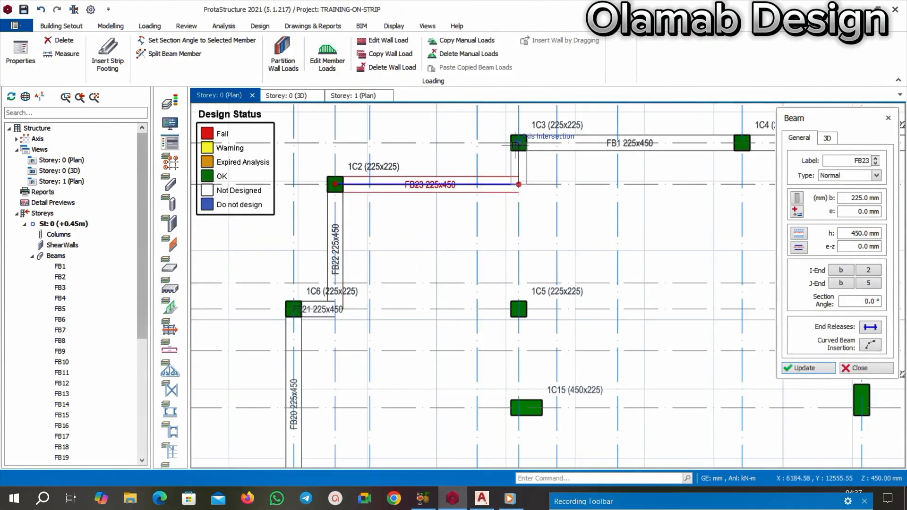
pyautogui.click(518, 142)
pyautogui.scroll(-5, 512, 173)
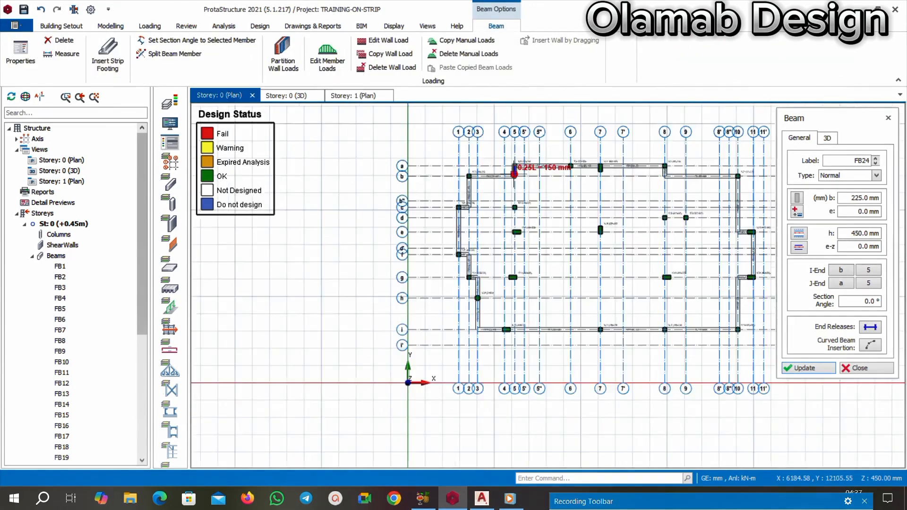
pyautogui.scroll(3, 536, 177)
pyautogui.press('Escape')
pyautogui.moveTo(432, 271); pyautogui.dragTo(433, 299, button='middle')
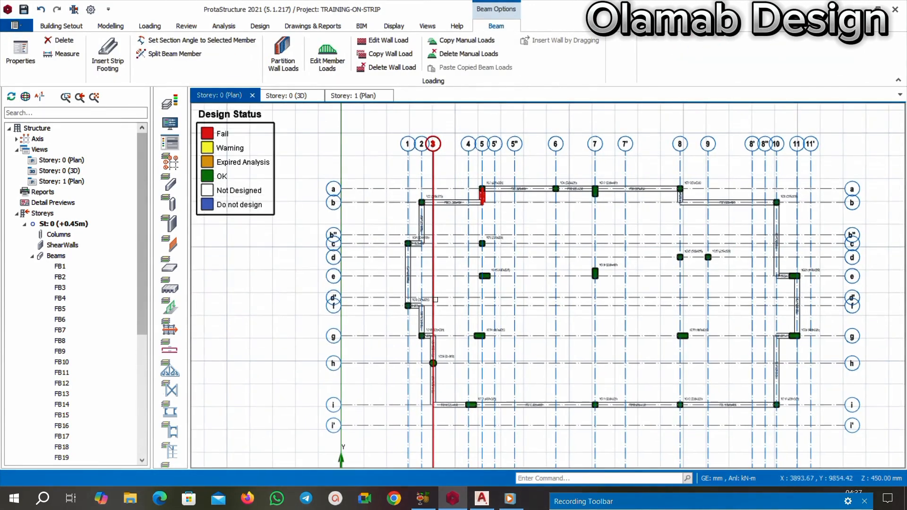
# Switch to the AutoCAD floor plan and examine the foyer and T/B walls between axes b and g
pyautogui.scroll(1, 432, 301)
pyautogui.scroll(1, 435, 332)
pyautogui.moveTo(434, 331); pyautogui.dragTo(438, 361, button='middle')
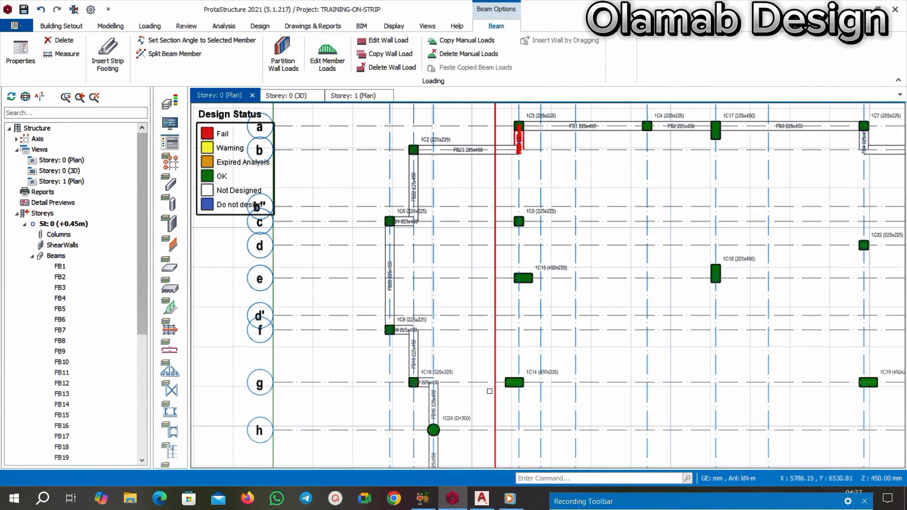
pyautogui.click(481, 498)
pyautogui.scroll(-3, 405, 329)
pyautogui.scroll(5, 404, 329)
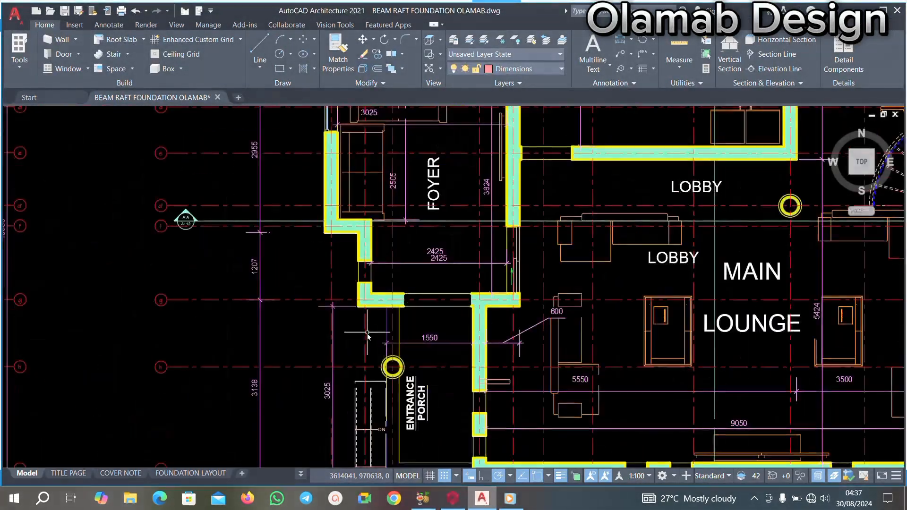
pyautogui.scroll(-5, 404, 329)
pyautogui.scroll(7, 354, 255)
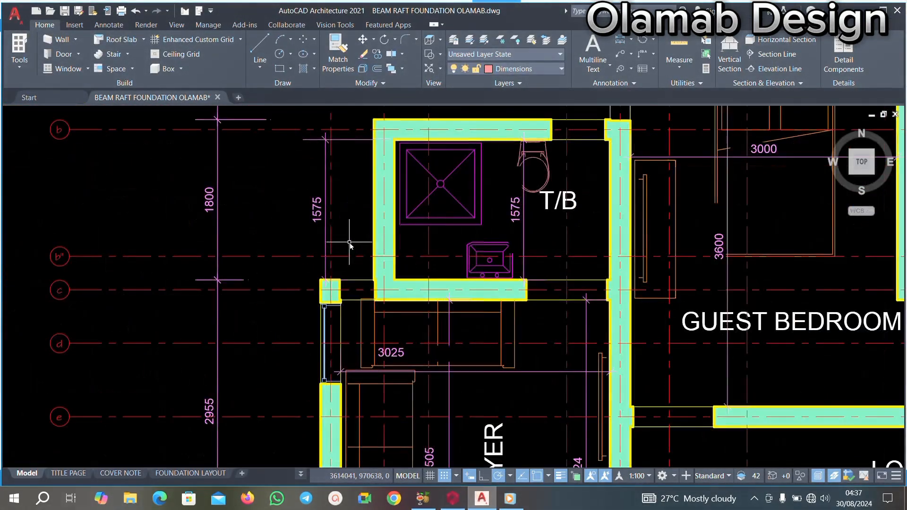
pyautogui.scroll(4, 38, 286)
pyautogui.scroll(-4, 63, 290)
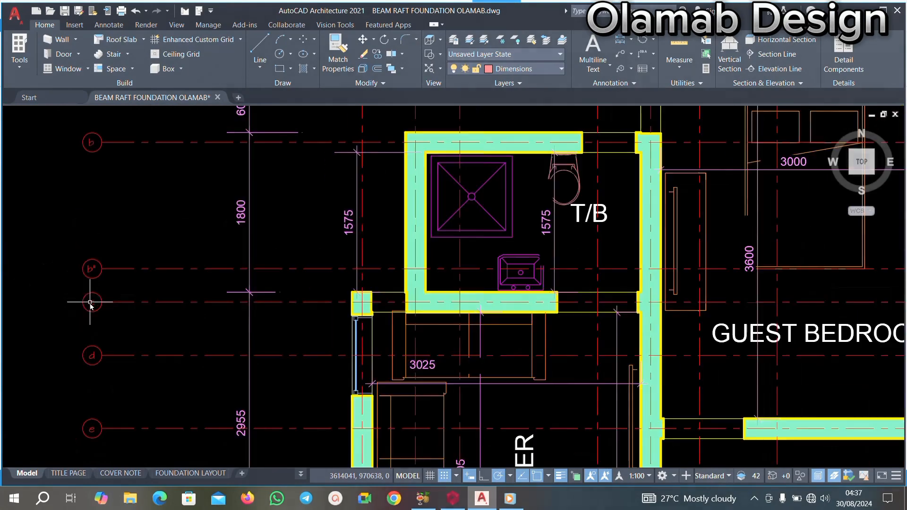
pyautogui.scroll(-4, 353, 365)
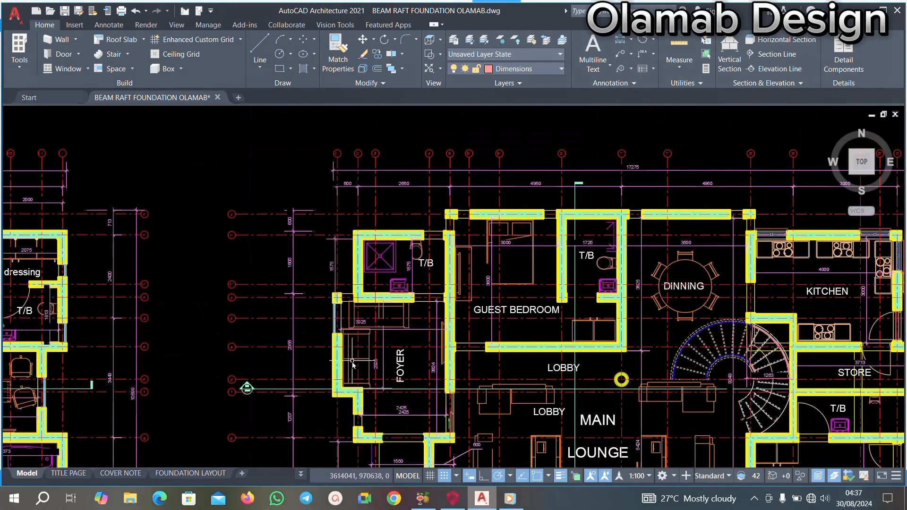
# Compare the ProtaStructure beams around axes 1 to 5 with the AutoCAD walls at 5/a-b and at the entrance porch between axes g and h
pyautogui.click(452, 496)
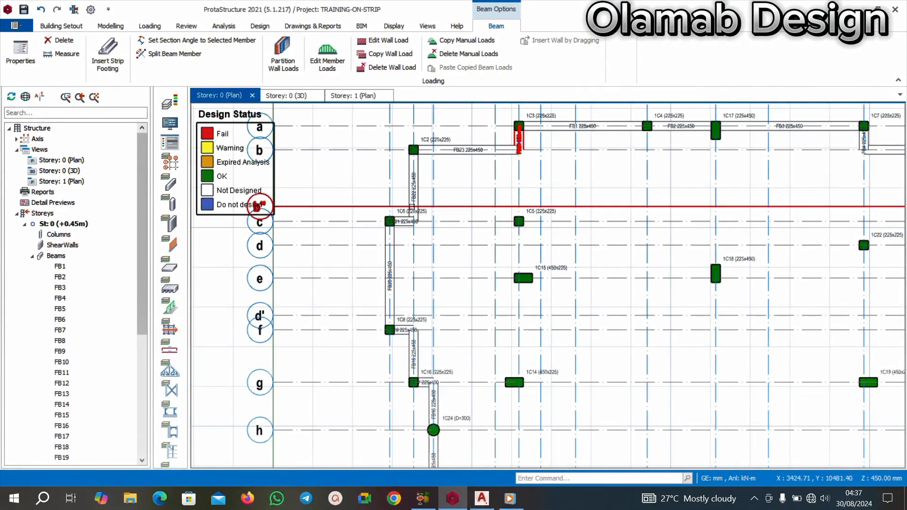
pyautogui.scroll(-2, 355, 181)
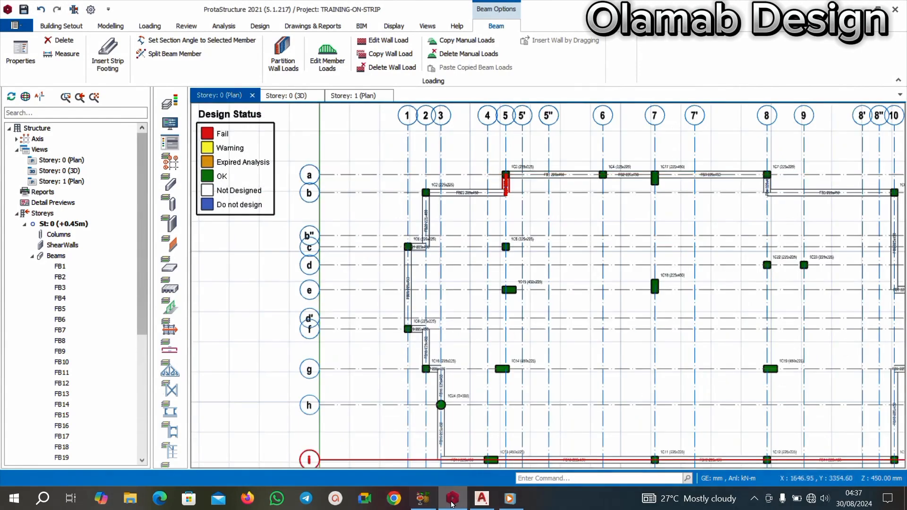
pyautogui.click(472, 504)
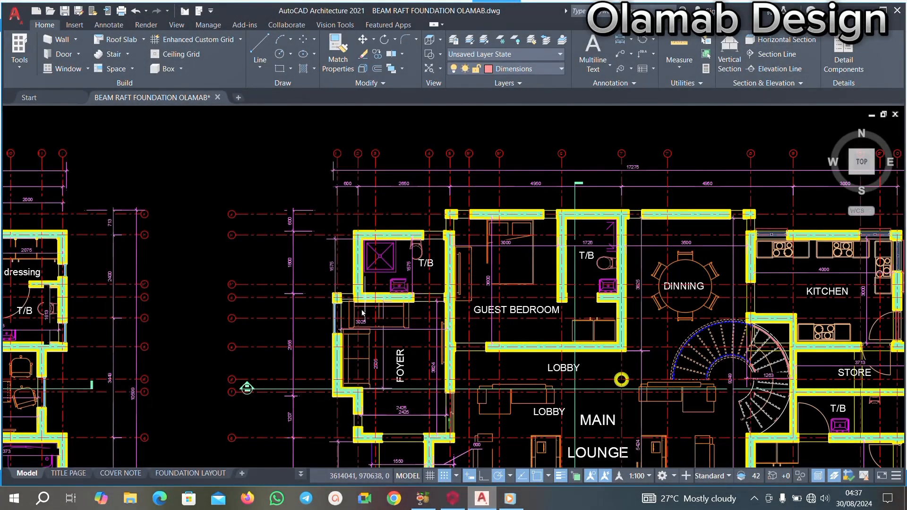
pyautogui.scroll(4, 290, 215)
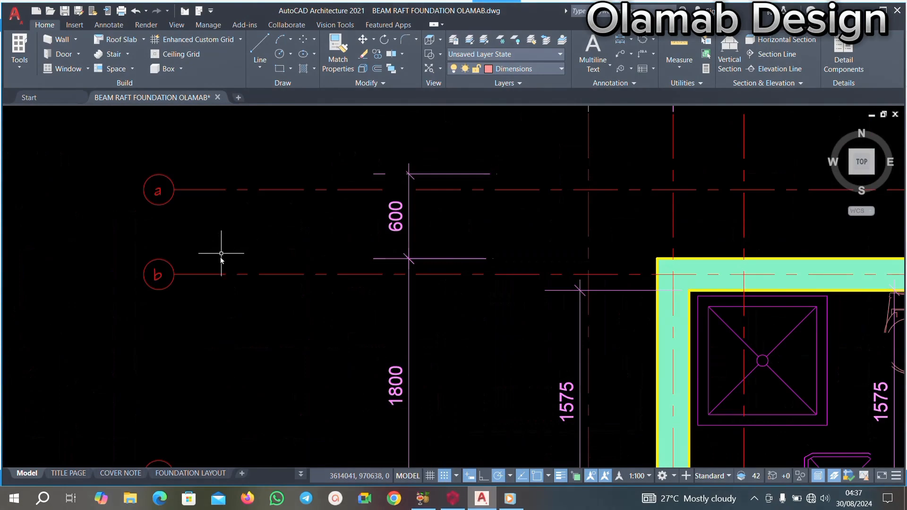
pyautogui.scroll(-4, 350, 270)
pyautogui.scroll(4, 494, 228)
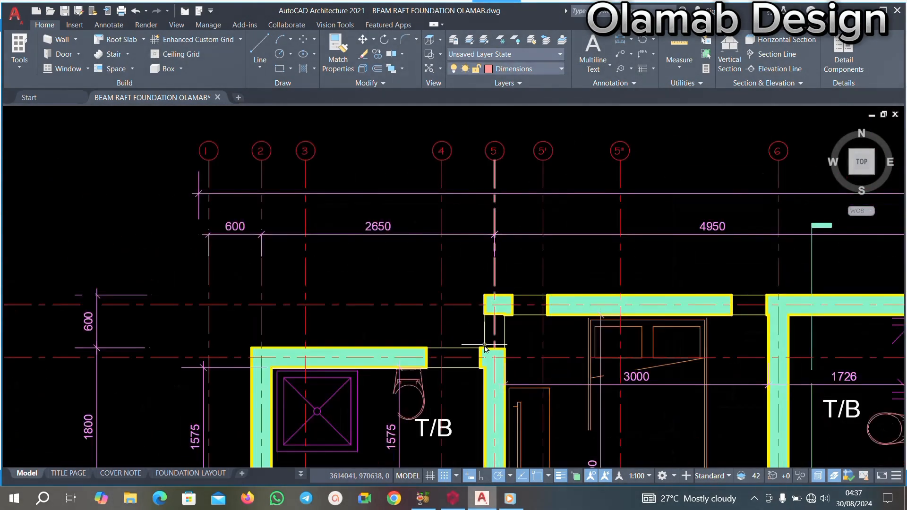
pyautogui.click(461, 501)
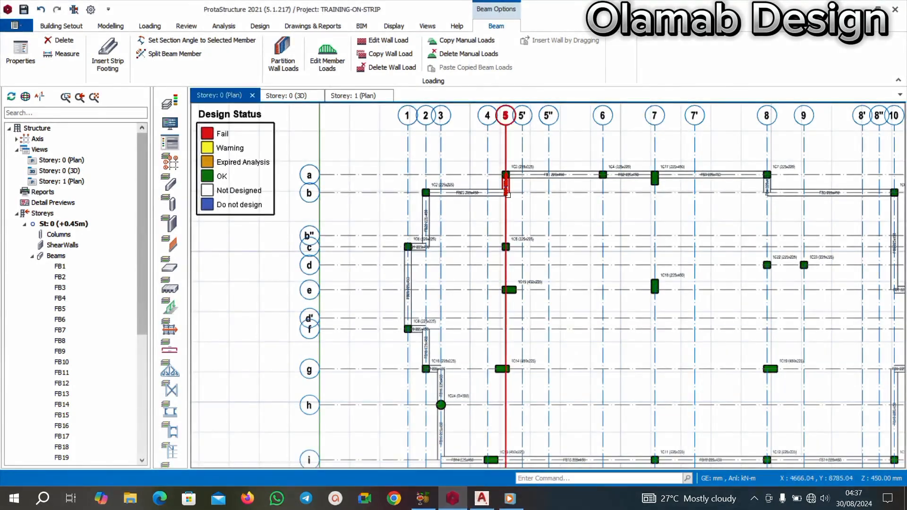
pyautogui.scroll(2, 506, 166)
pyautogui.scroll(-4, 509, 166)
pyautogui.scroll(3, 495, 227)
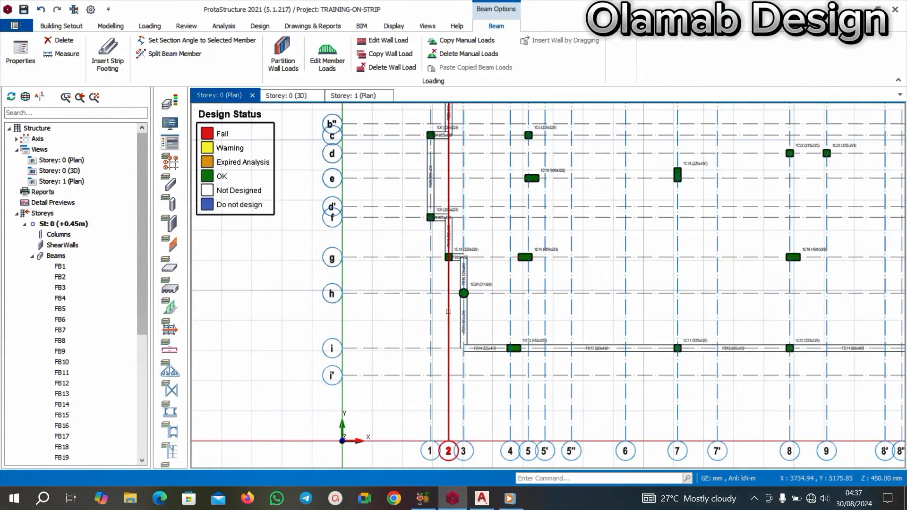
pyautogui.moveTo(473, 323); pyautogui.dragTo(470, 348, button='middle')
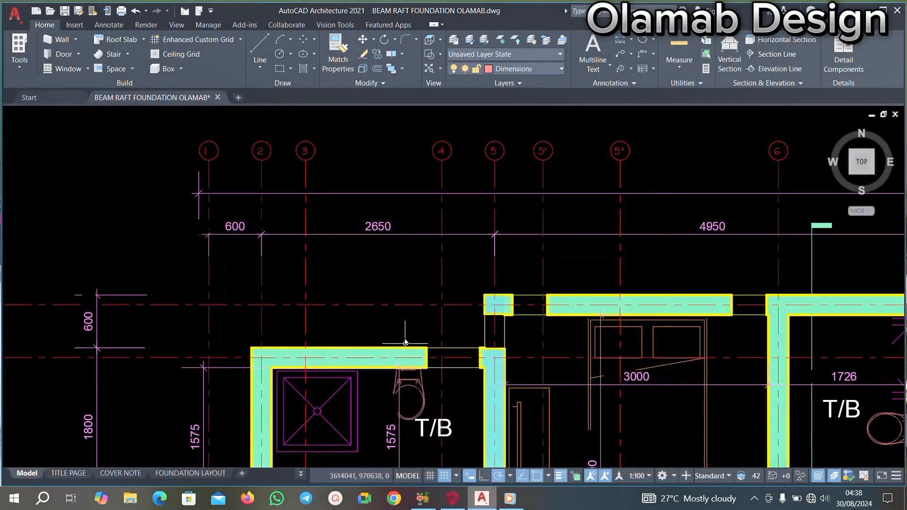
pyautogui.scroll(-6, 404, 341)
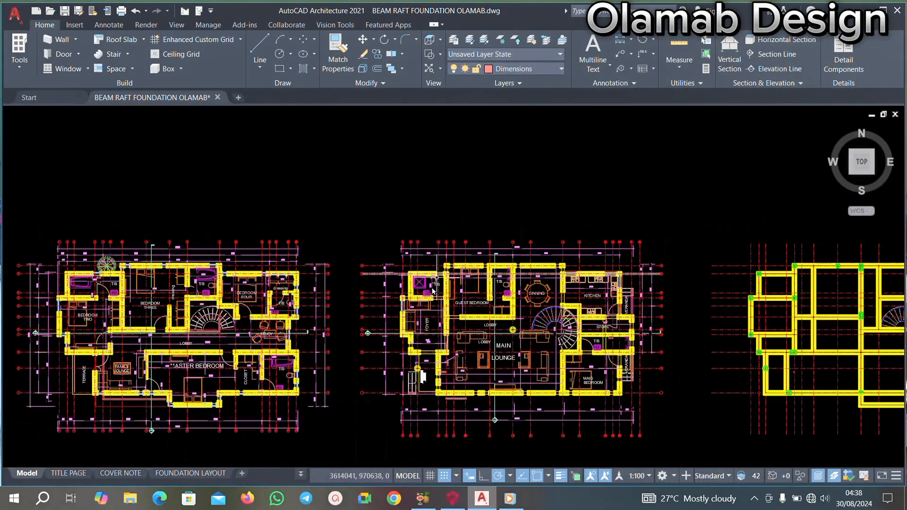
pyautogui.scroll(6, 265, 307)
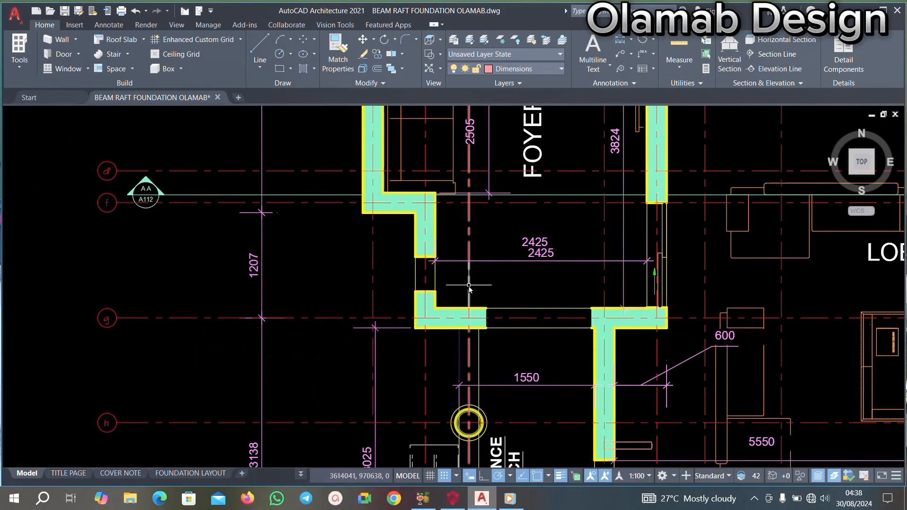
pyautogui.scroll(-5, 469, 286)
pyautogui.scroll(5, 460, 297)
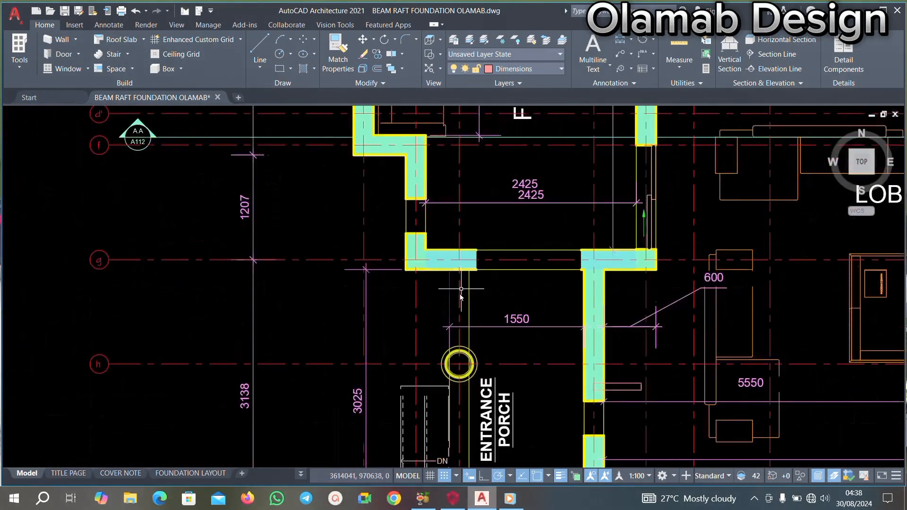
pyautogui.click(452, 498)
pyautogui.scroll(1, 463, 274)
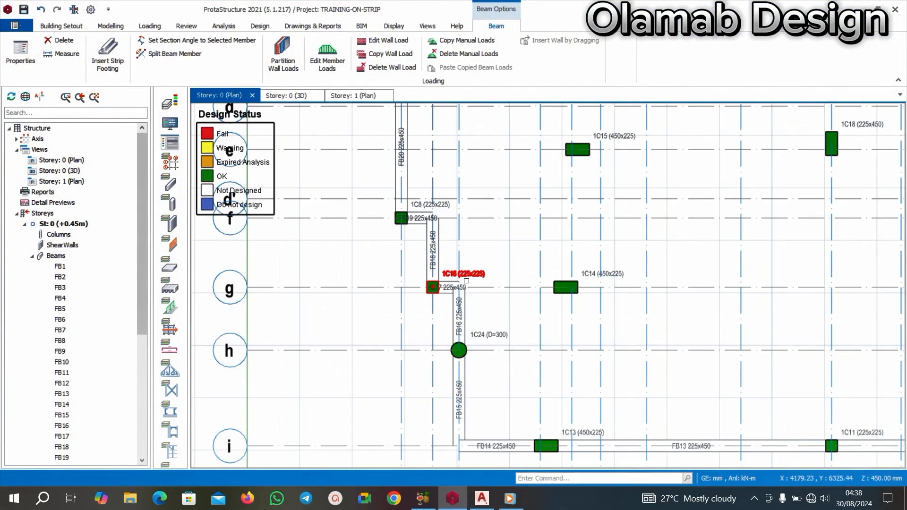
# Review the beam outline around axes 8 to 11 and examine the maid bedroom and veranda between axes g and i in the AutoCAD plan
pyautogui.scroll(-4, 472, 279)
pyautogui.scroll(-2, 497, 288)
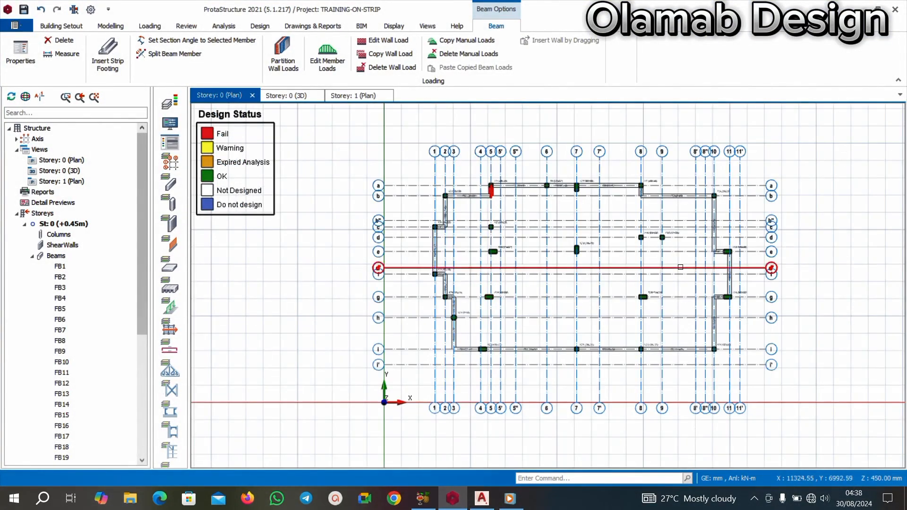
pyautogui.scroll(2, 740, 197)
pyautogui.moveTo(742, 279); pyautogui.dragTo(636, 289, button='middle')
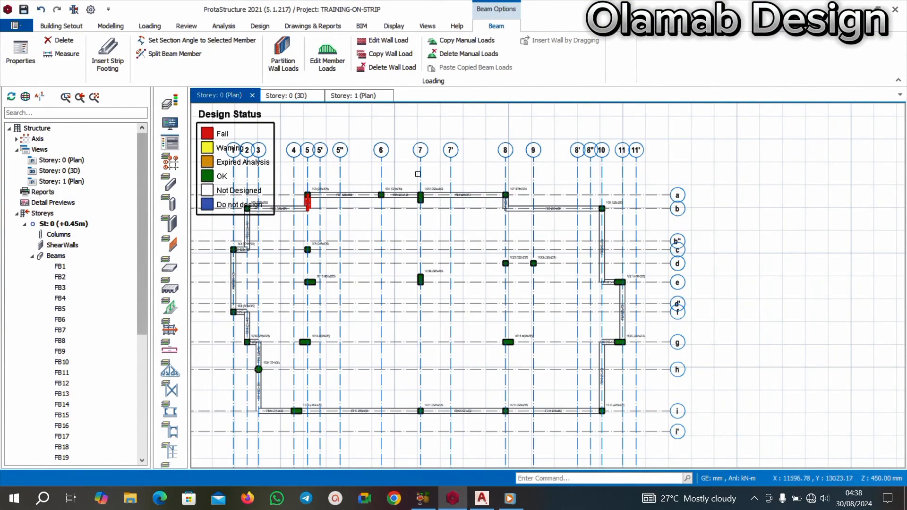
pyautogui.scroll(2, 630, 444)
pyautogui.moveTo(638, 407); pyautogui.dragTo(554, 372, button='middle')
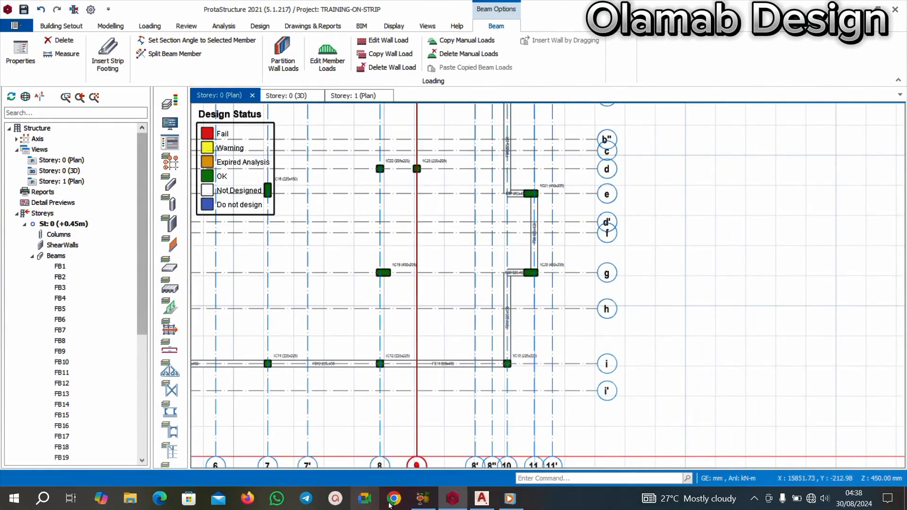
pyautogui.click(481, 498)
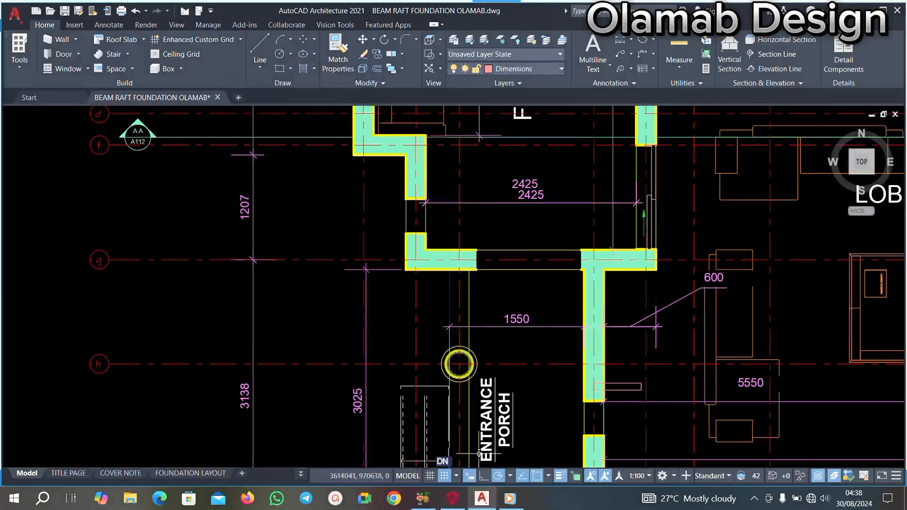
pyautogui.scroll(-6, 459, 364)
pyautogui.scroll(10, 599, 322)
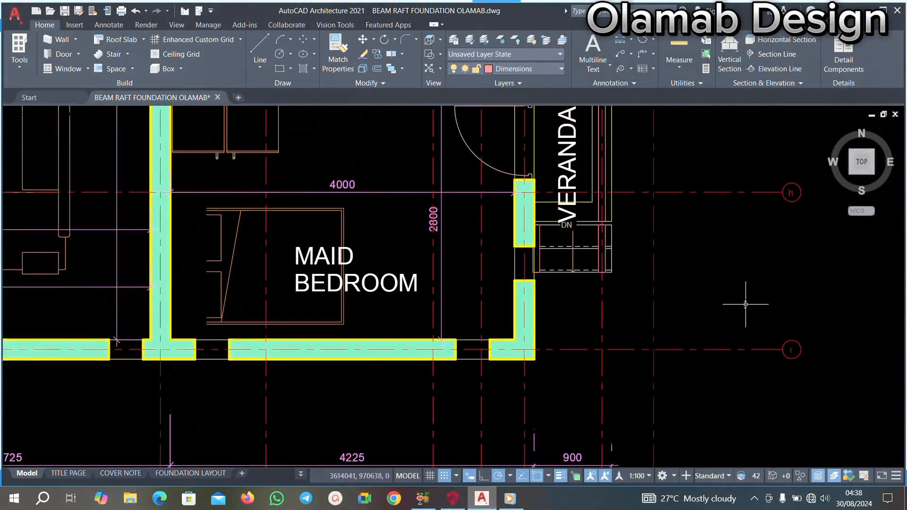
pyautogui.scroll(-2, 640, 313)
pyautogui.scroll(2, 661, 264)
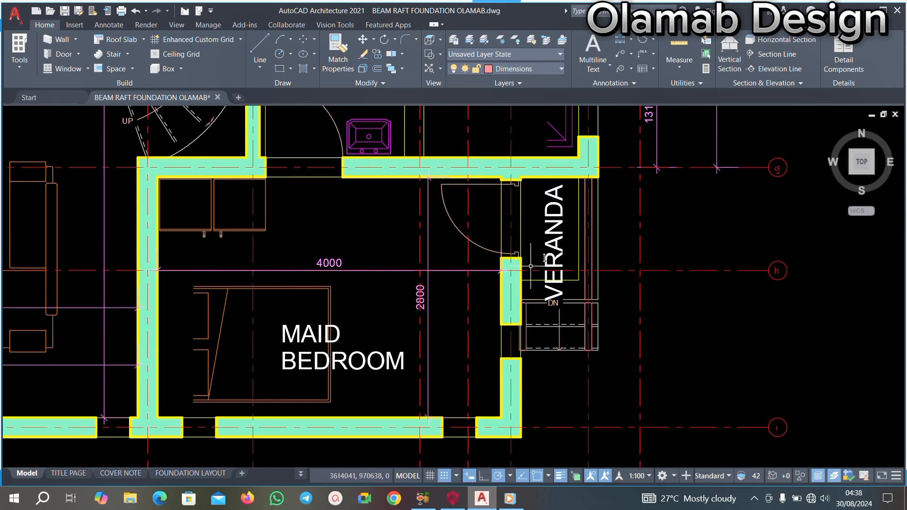
pyautogui.click(453, 502)
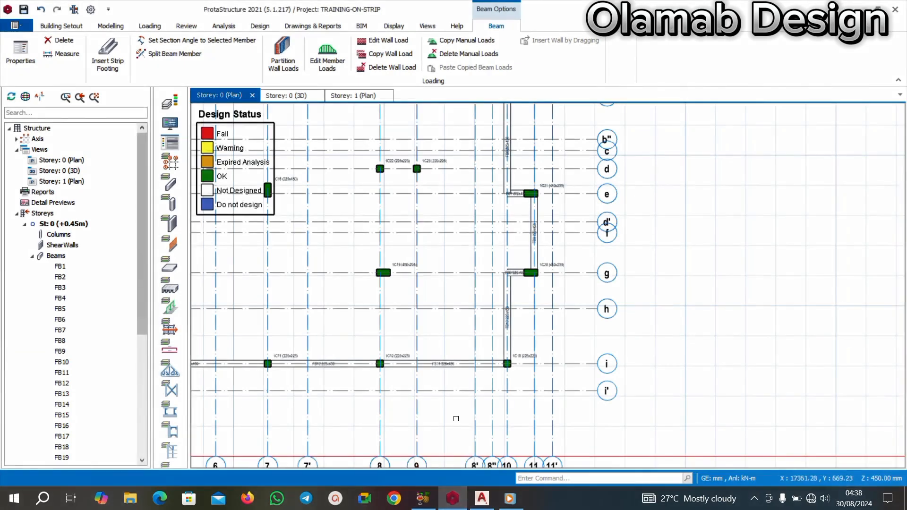
# Load the properties of the axis 10 beam between axes i and g, and insert beams from 10/h to 11/h and along axis 11 to axis g
pyautogui.scroll(2, 488, 326)
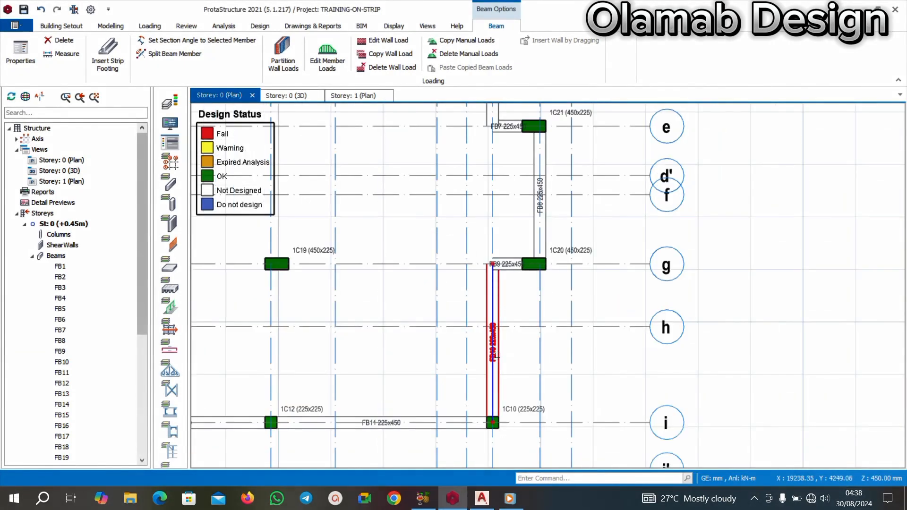
pyautogui.scroll(3, 489, 324)
pyautogui.click(489, 313)
pyautogui.rightClick(490, 313)
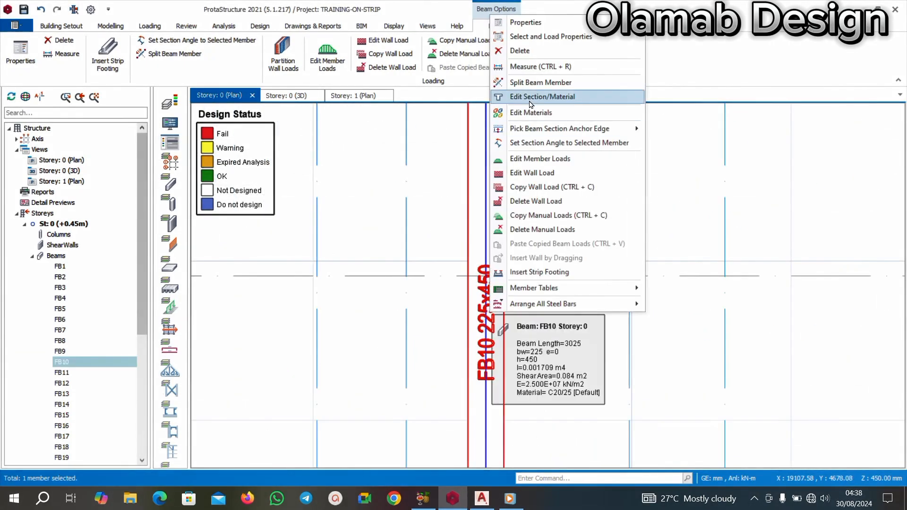
pyautogui.click(519, 21)
pyautogui.scroll(-3, 494, 230)
pyautogui.scroll(1, 520, 314)
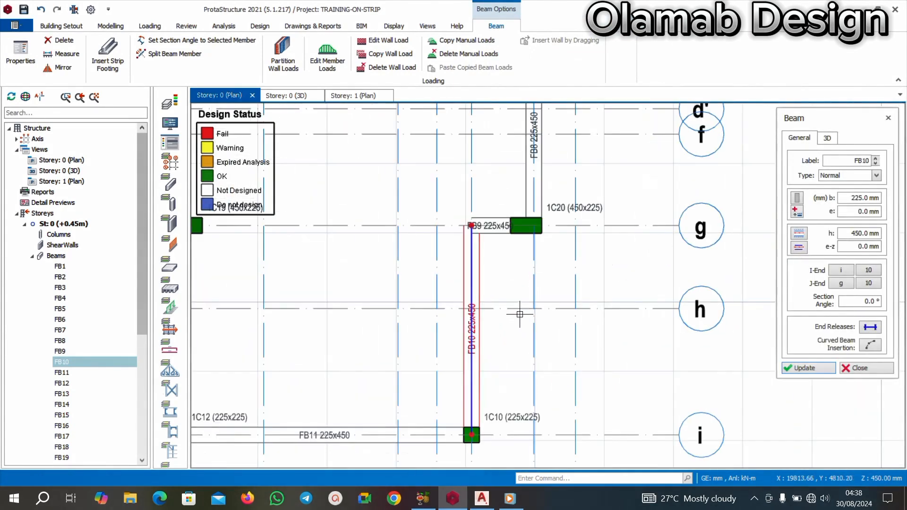
pyautogui.click(533, 309)
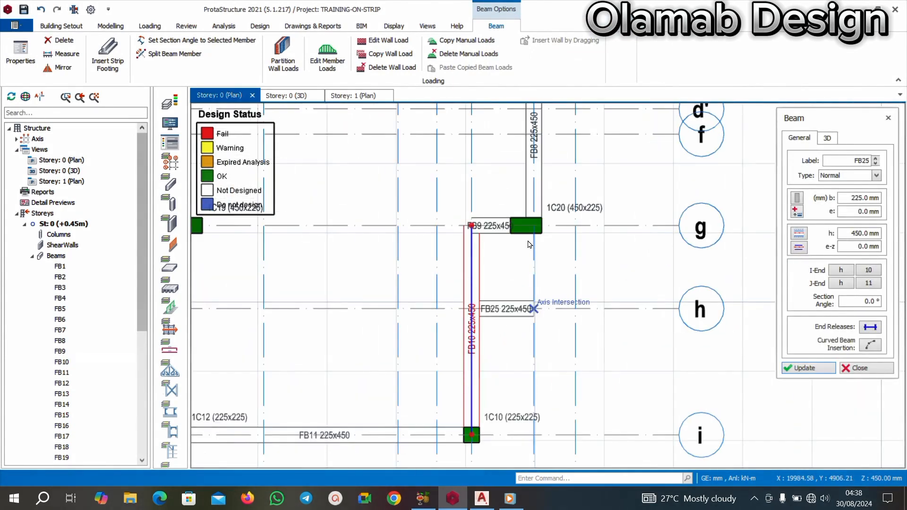
pyautogui.click(533, 225)
pyautogui.scroll(-3, 515, 316)
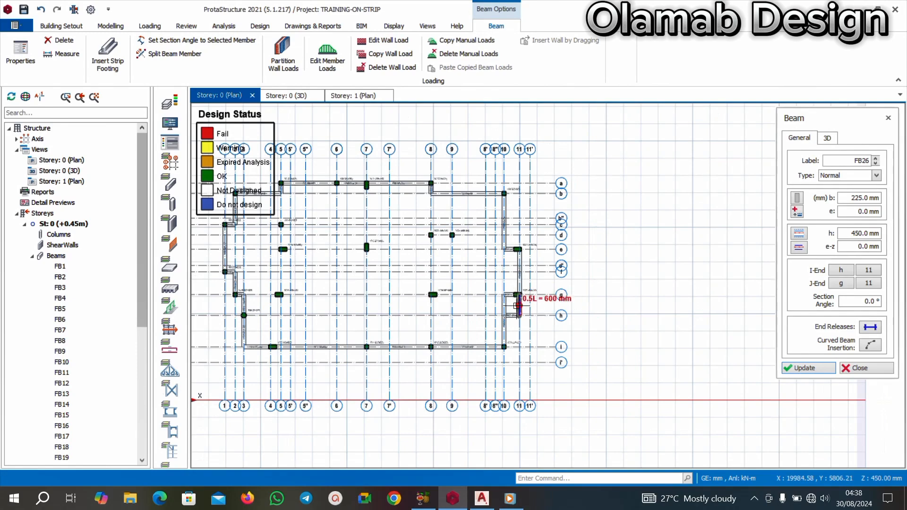
pyautogui.scroll(1, 522, 265)
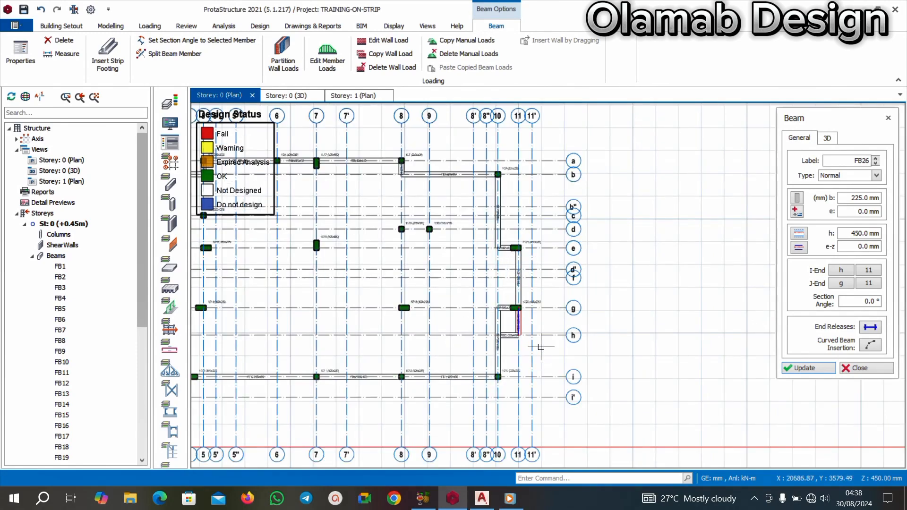
pyautogui.scroll(2, 523, 341)
pyautogui.press('Escape')
pyautogui.scroll(-2, 491, 340)
pyautogui.moveTo(477, 350); pyautogui.dragTo(476, 401, button='middle')
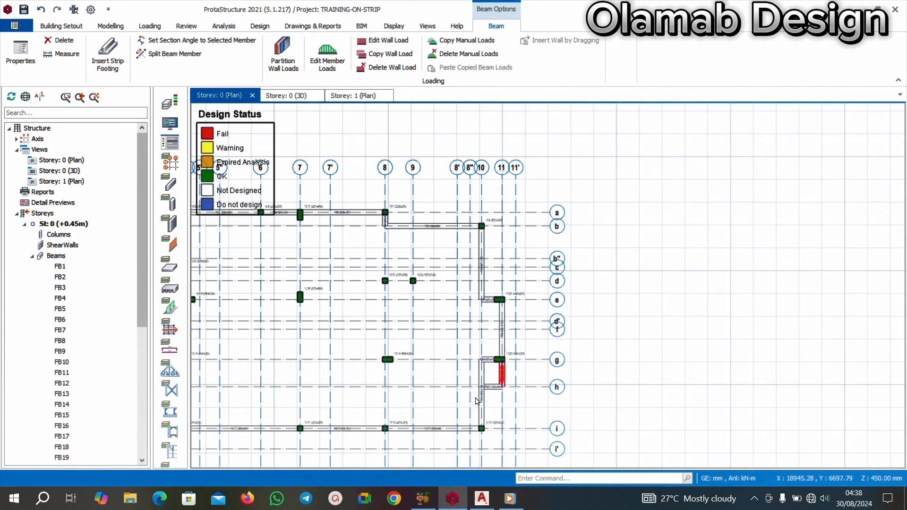
# Switch to the AutoCAD plan and examine the kitchen veranda beside the store between axes b'' and e, comparing it with the ProtaStructure beams
pyautogui.scroll(1, 492, 369)
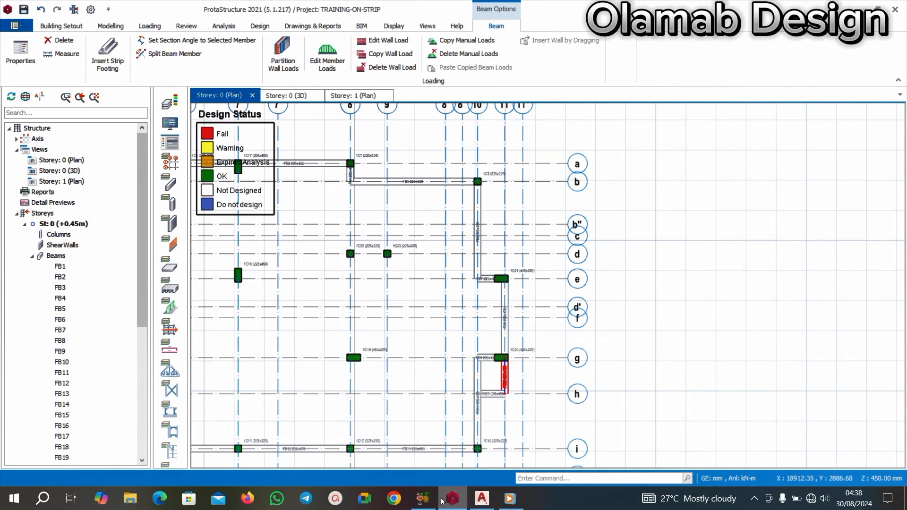
pyautogui.moveTo(486, 502)
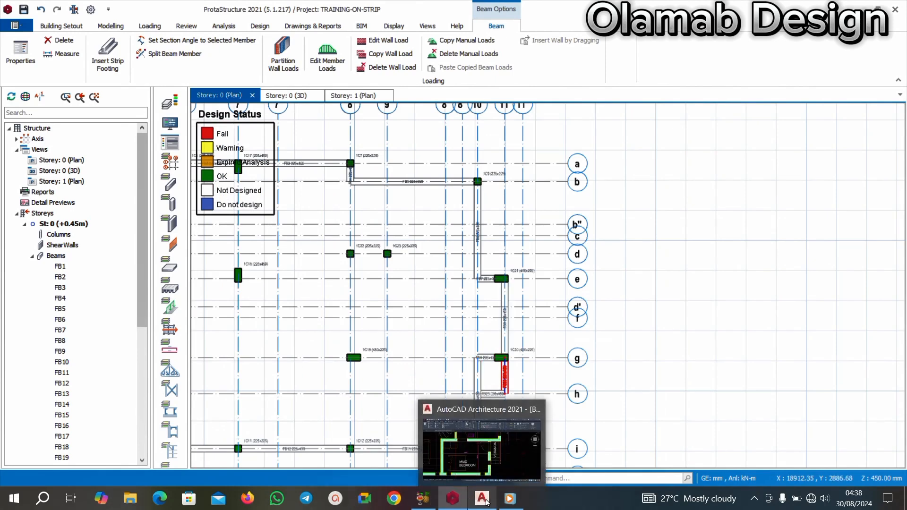
pyautogui.click(485, 480)
pyautogui.scroll(4, 511, 200)
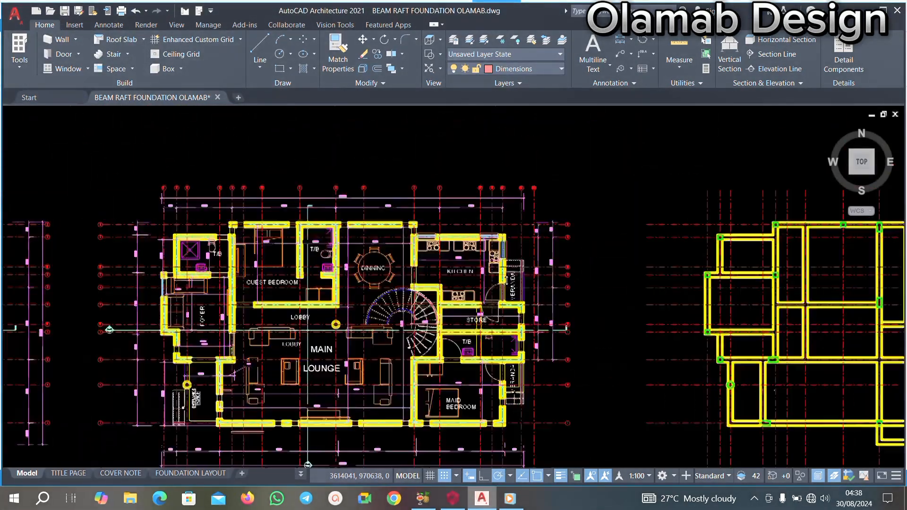
pyautogui.scroll(-5, 532, 319)
pyautogui.scroll(7, 590, 327)
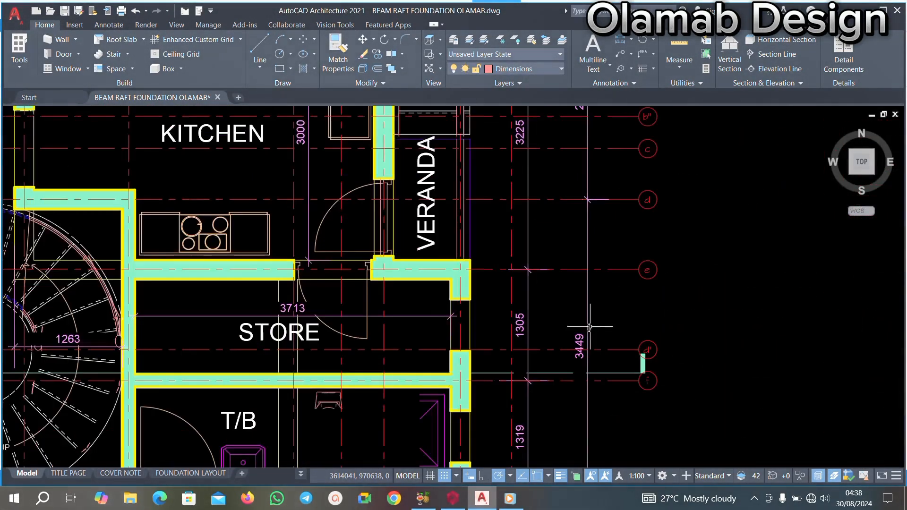
pyautogui.scroll(-5, 534, 306)
pyautogui.click(452, 498)
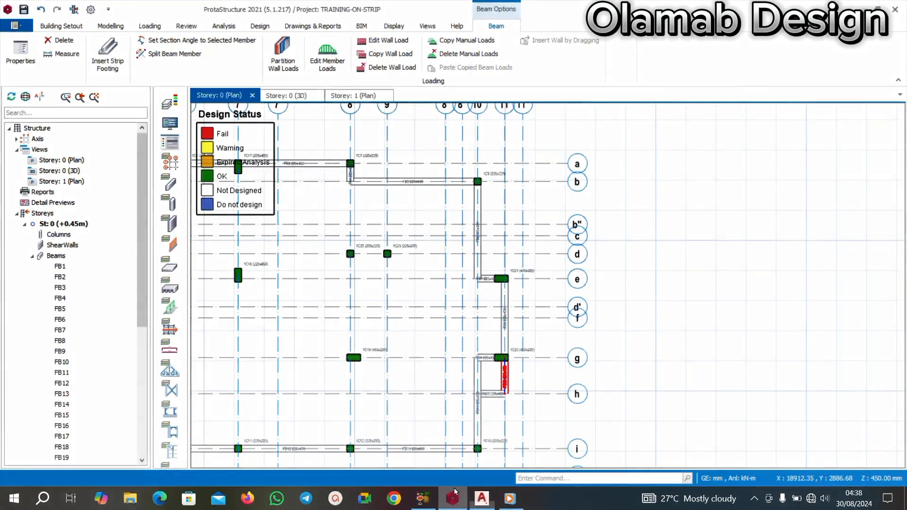
pyautogui.scroll(2, 504, 277)
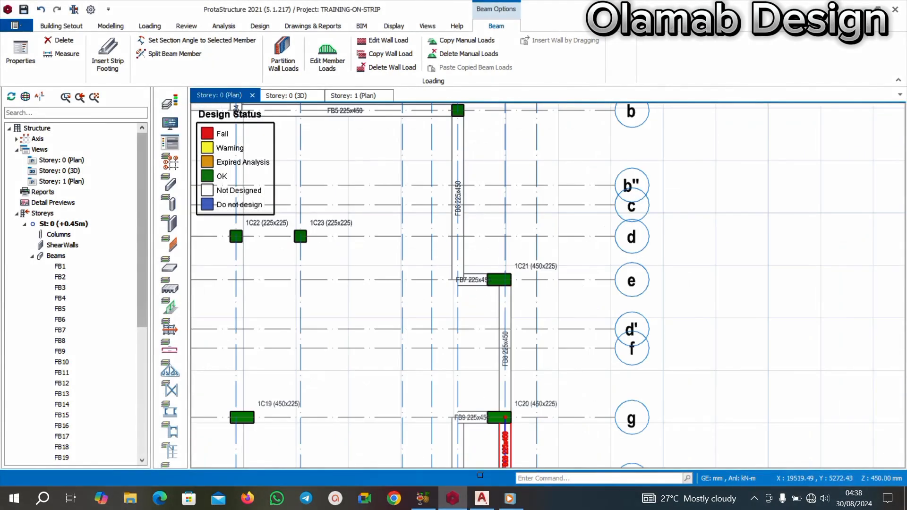
pyautogui.click(452, 499)
pyautogui.scroll(5, 500, 231)
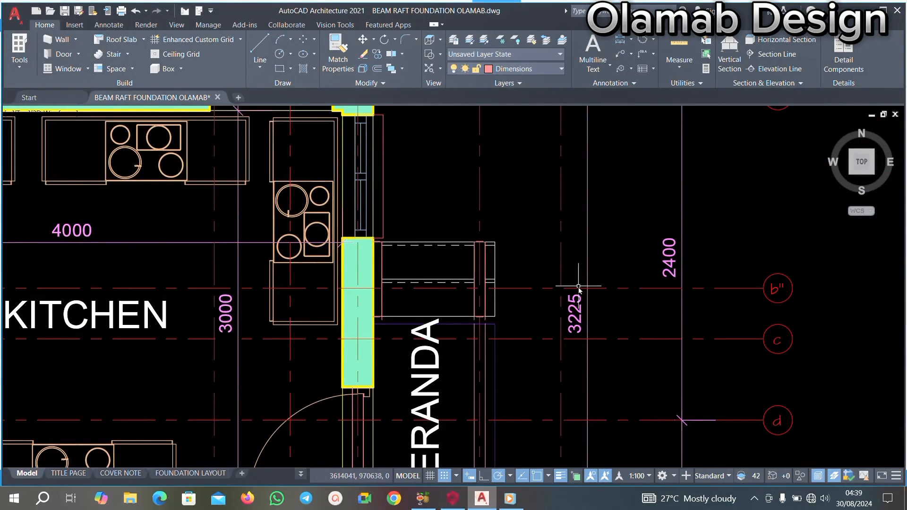
pyautogui.click(452, 500)
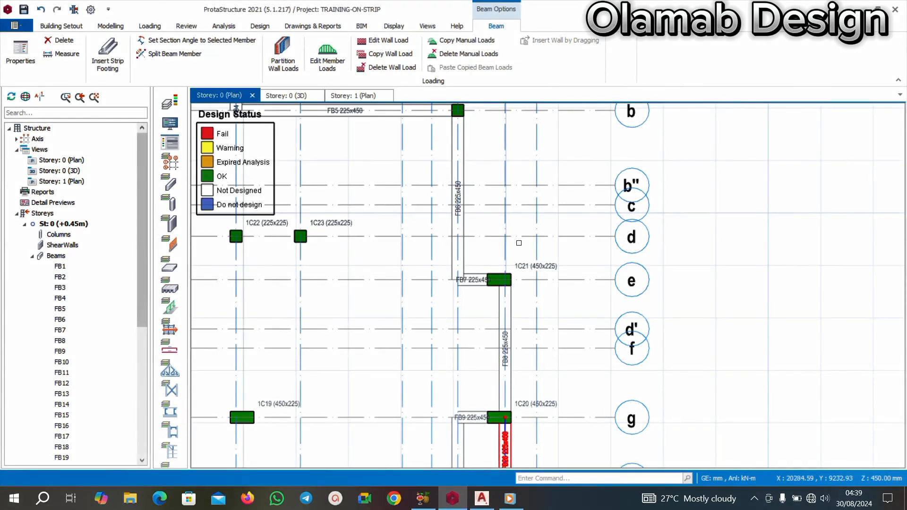
# Load the properties of the axis 11 beam between axes g and e, and insert beams from 10/b'' to 11/b'' and along axis 11 to axis e
pyautogui.scroll(3, 513, 280)
pyautogui.click(502, 367)
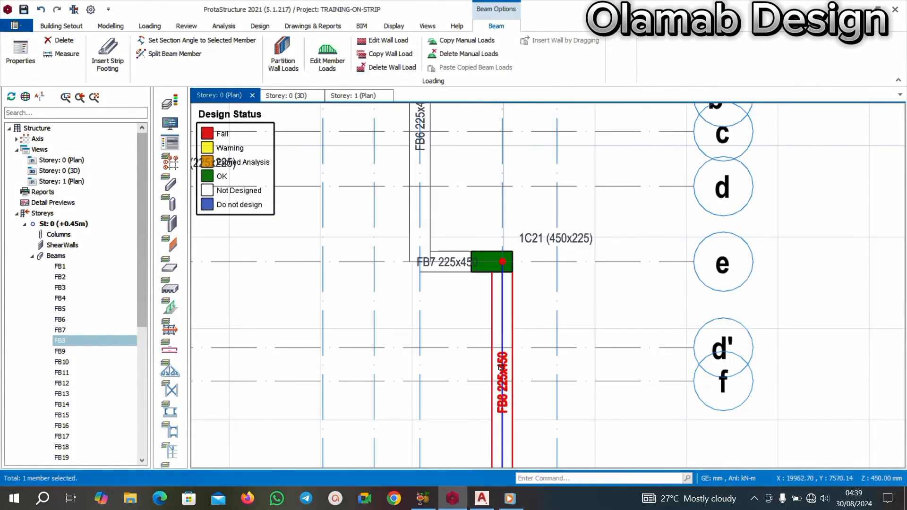
pyautogui.rightClick(502, 367)
pyautogui.click(537, 77)
pyautogui.scroll(-3, 517, 275)
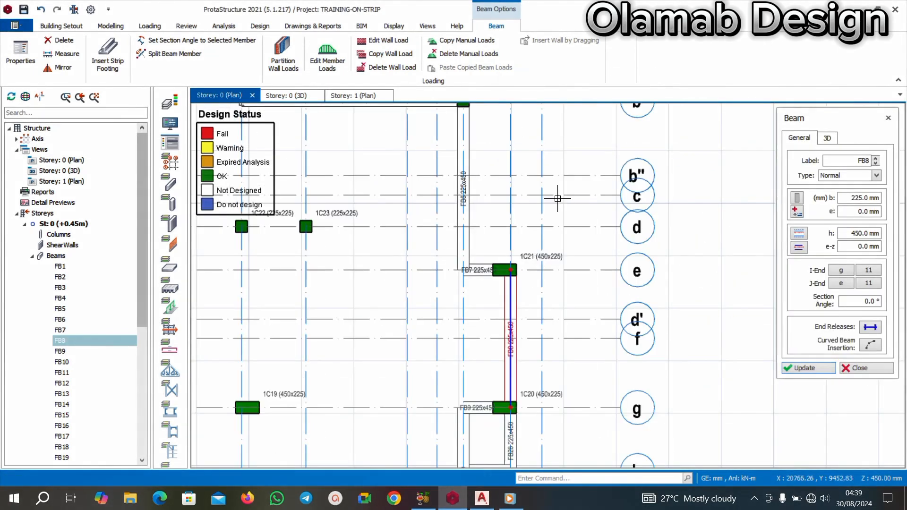
pyautogui.scroll(1, 482, 180)
pyautogui.click(447, 175)
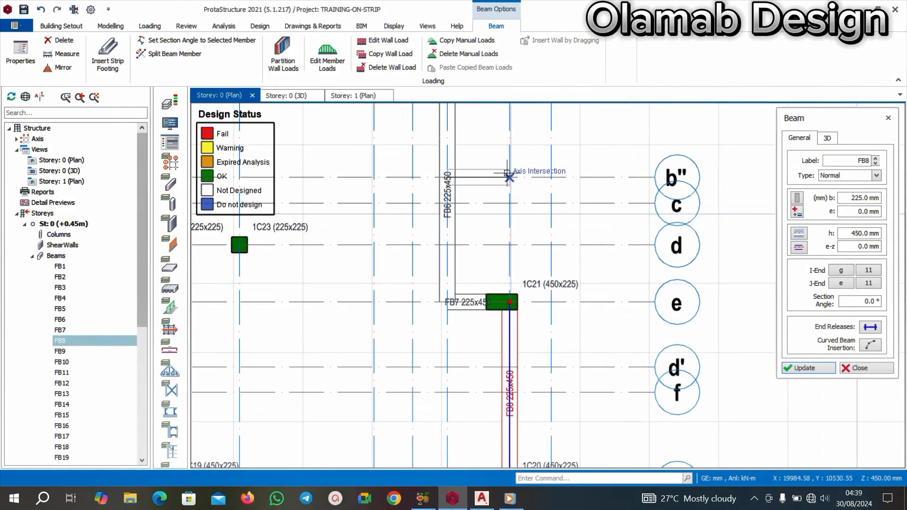
pyautogui.click(509, 177)
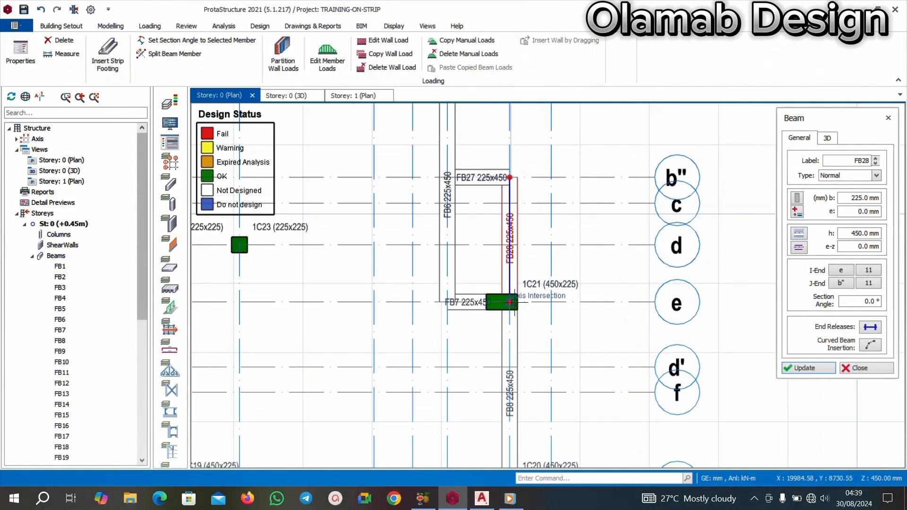
pyautogui.scroll(-4, 519, 267)
pyautogui.scroll(-4, 510, 281)
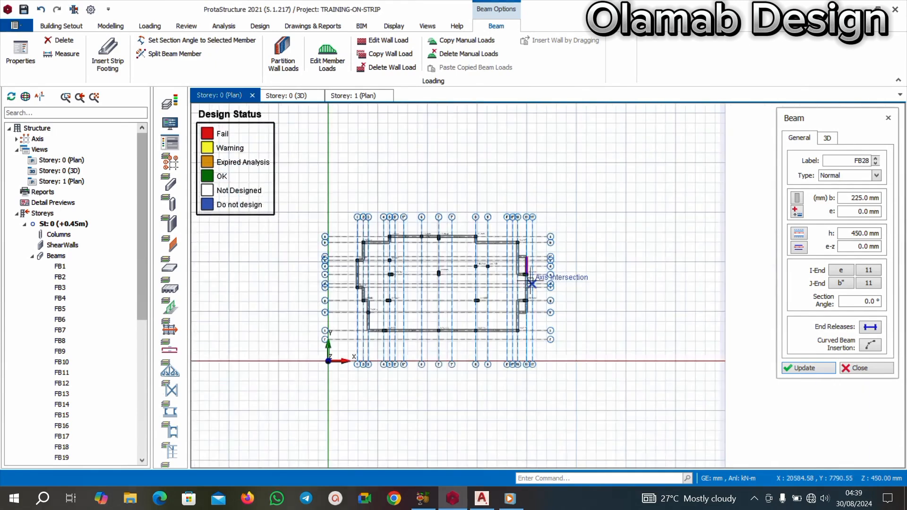
pyautogui.scroll(3, 531, 279)
pyautogui.press('Escape')
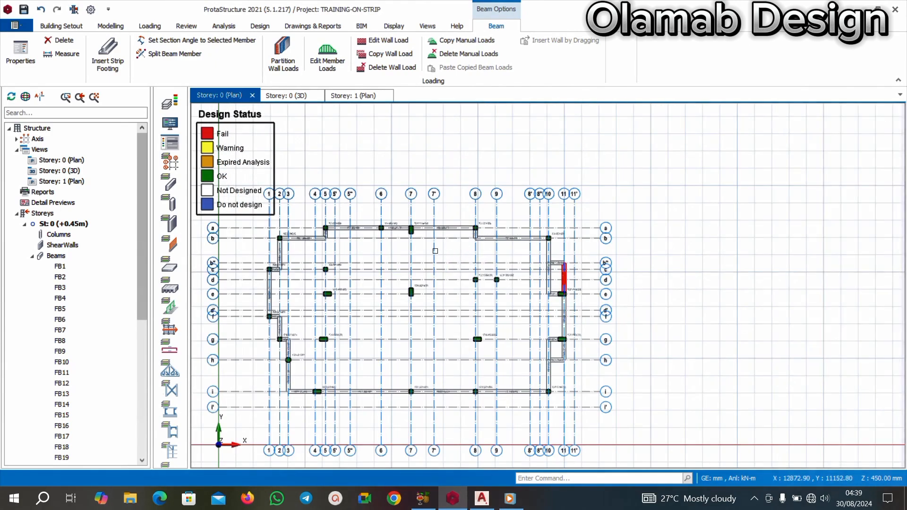
# Review the beam outline between axes 6 and 11, and examine the dining and kitchen walls along axes a and b in the AutoCAD plan
pyautogui.scroll(2, 373, 154)
pyautogui.scroll(-2, 359, 304)
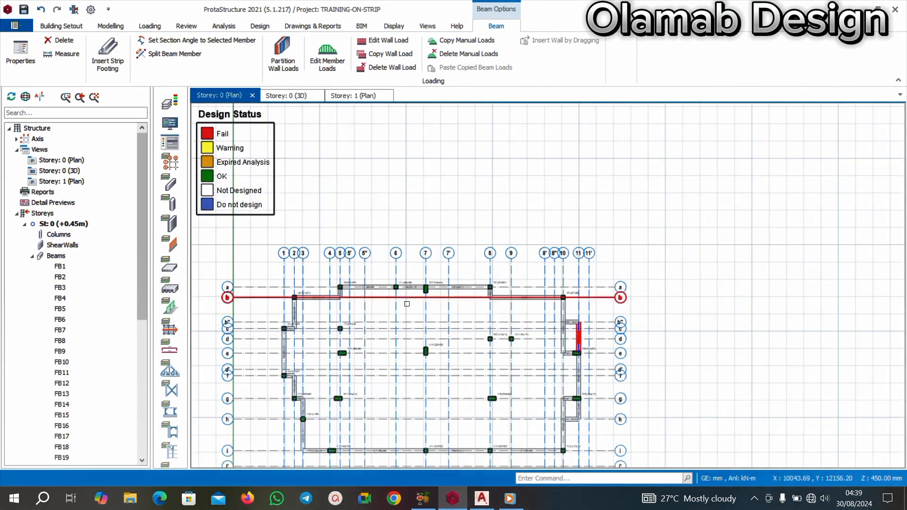
pyautogui.scroll(3, 371, 274)
pyautogui.scroll(-2, 327, 267)
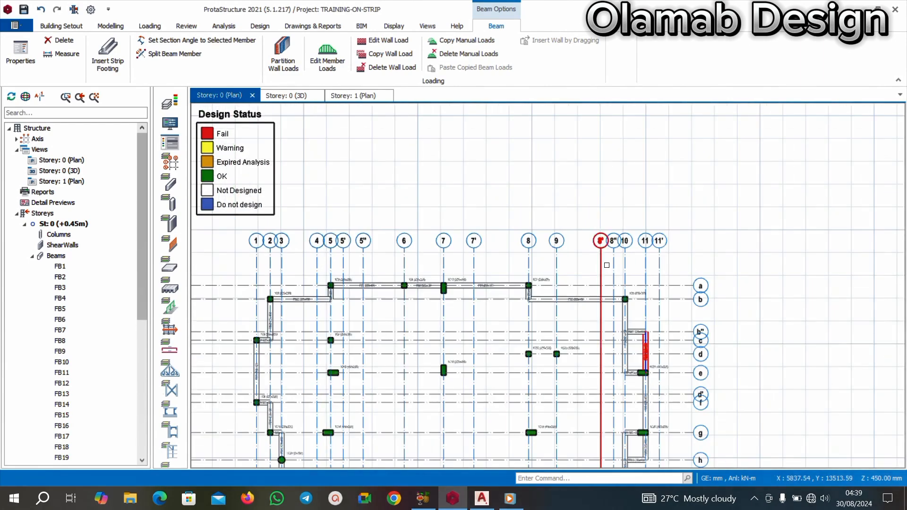
pyautogui.scroll(3, 518, 270)
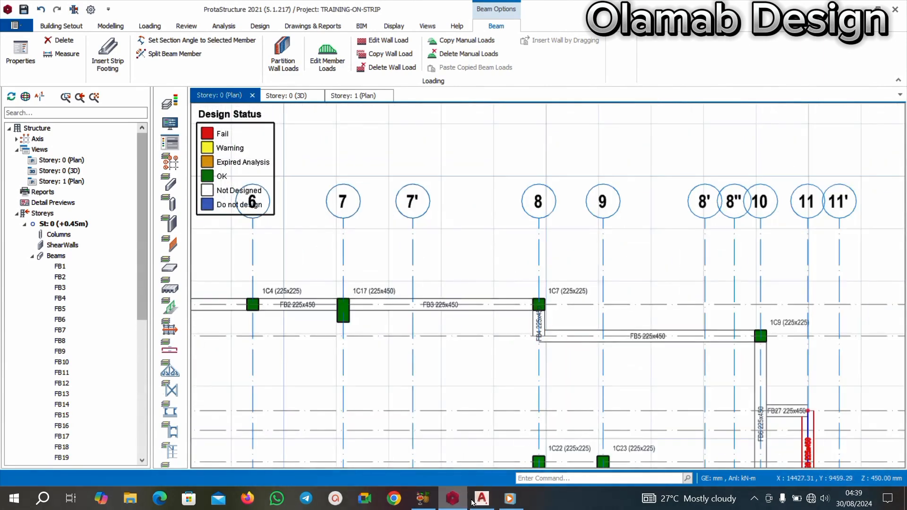
pyautogui.moveTo(476, 500)
pyautogui.click(468, 451)
pyautogui.scroll(-5, 483, 293)
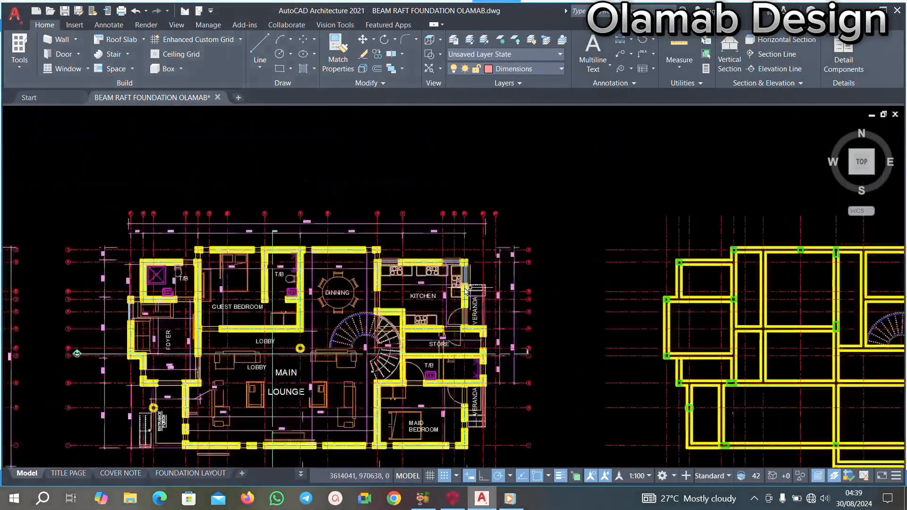
pyautogui.scroll(3, 200, 235)
pyautogui.moveTo(212, 204); pyautogui.dragTo(207, 231, button='middle')
pyautogui.scroll(-3, 206, 231)
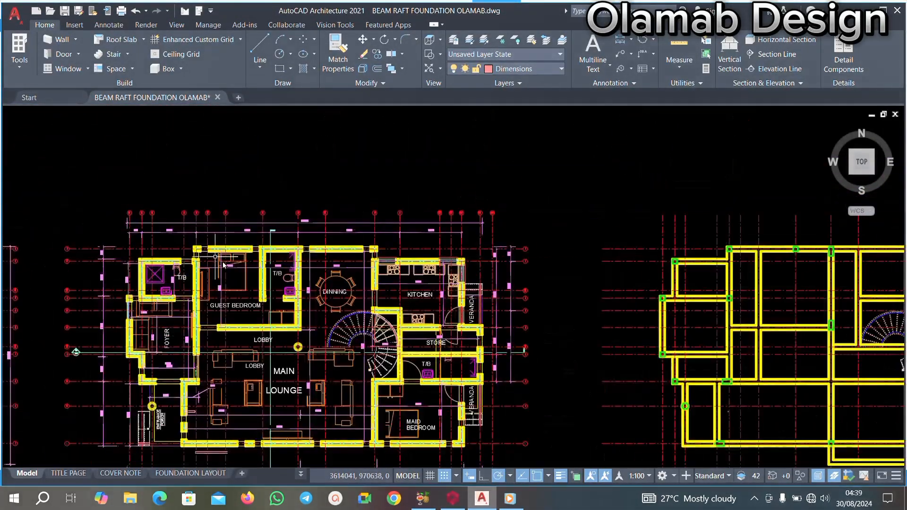
pyautogui.scroll(1, 339, 272)
pyautogui.scroll(4, 381, 221)
pyautogui.scroll(-2, 411, 265)
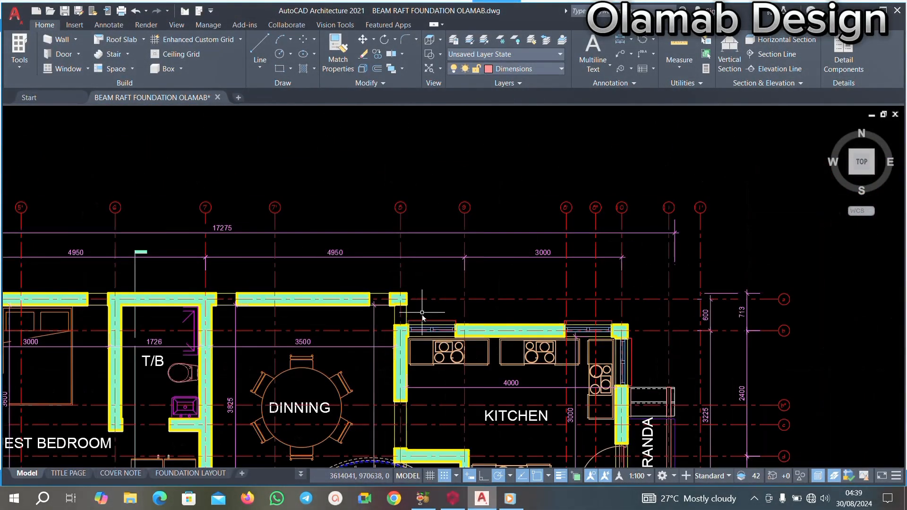
pyautogui.scroll(4, 803, 324)
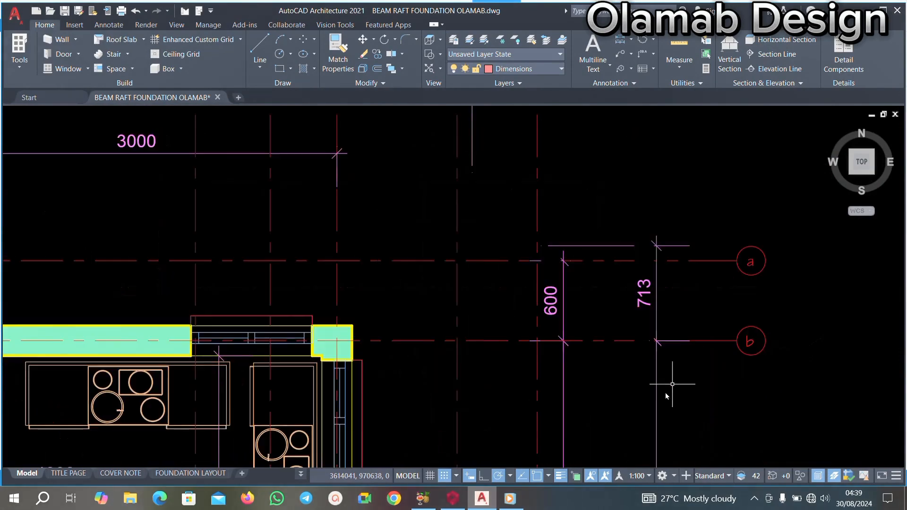
# Return to ProtaStructure and review the complete beam outline from axis 1 to axis 11 on the Storey 0 plan
pyautogui.click(453, 504)
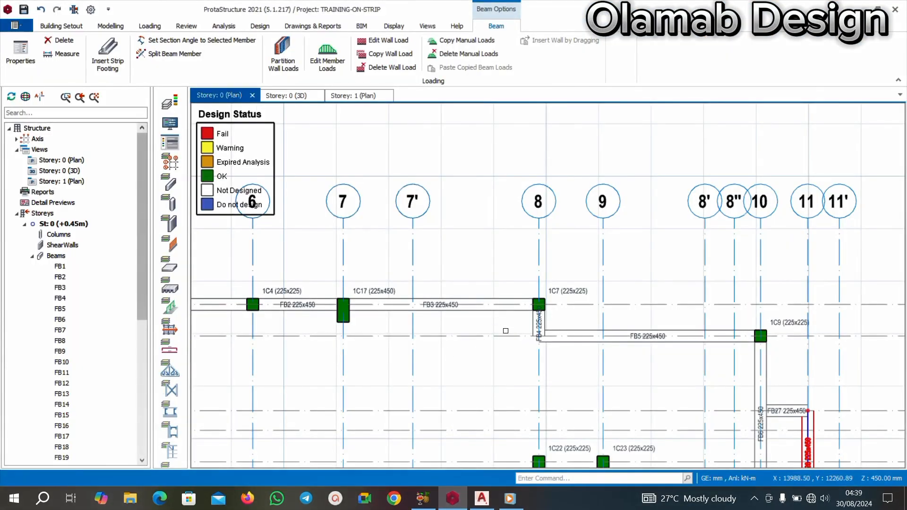
pyautogui.scroll(-5, 505, 330)
pyautogui.scroll(2, 600, 304)
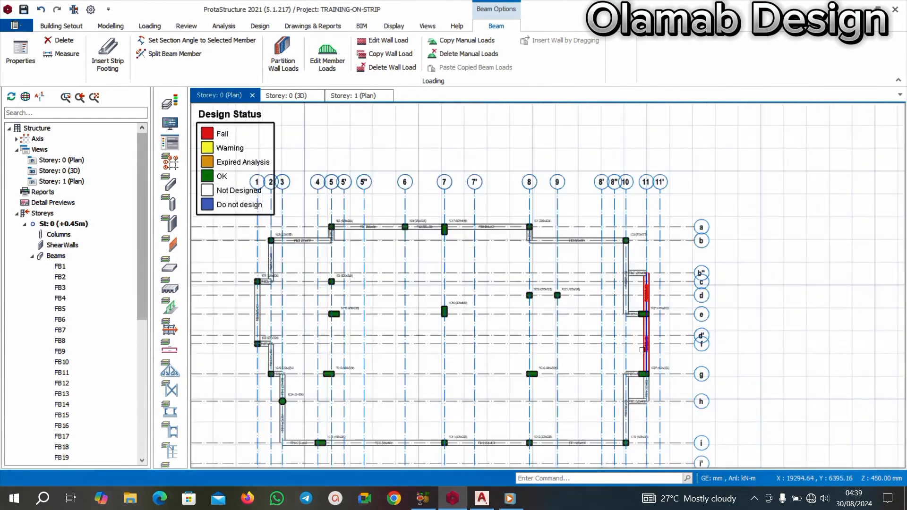
pyautogui.scroll(-1, 604, 307)
pyautogui.scroll(3, 614, 312)
pyautogui.scroll(-3, 625, 319)
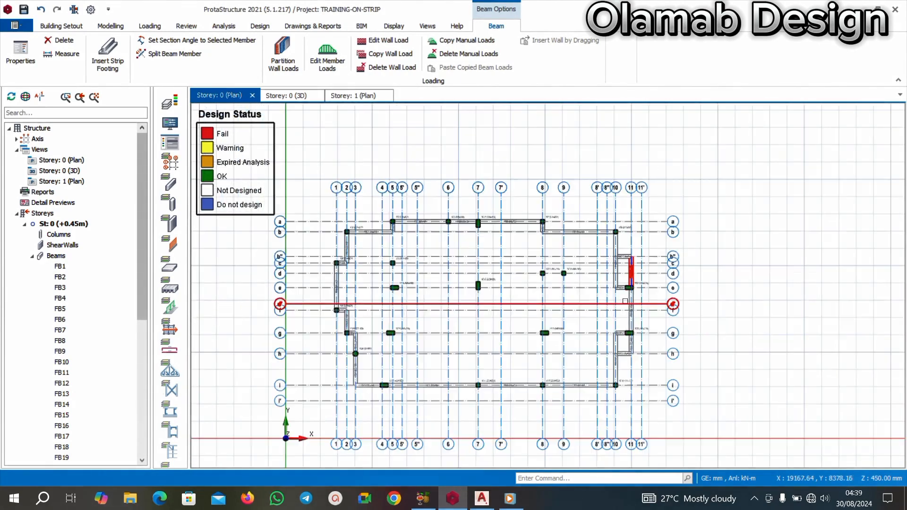
pyautogui.scroll(2, 654, 327)
pyautogui.scroll(2, 628, 316)
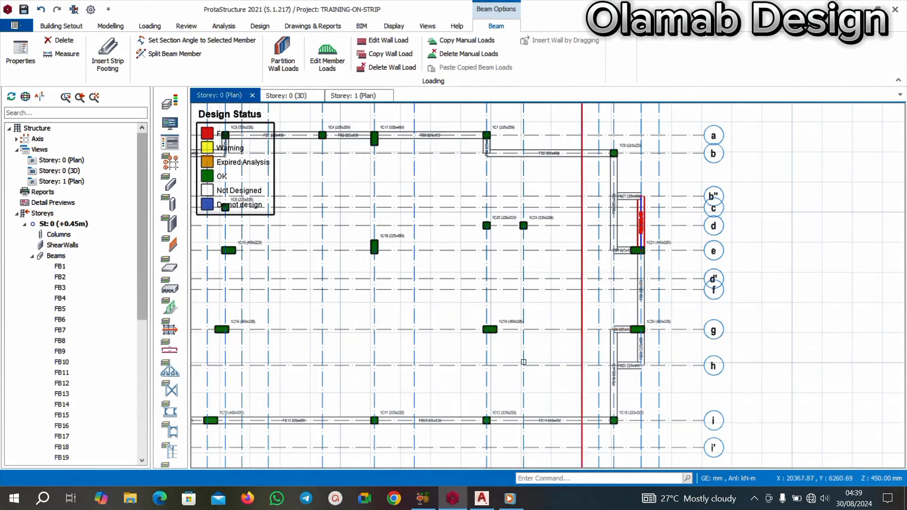
pyautogui.scroll(-2, 590, 265)
pyautogui.scroll(3, 448, 263)
pyautogui.scroll(-2, 427, 263)
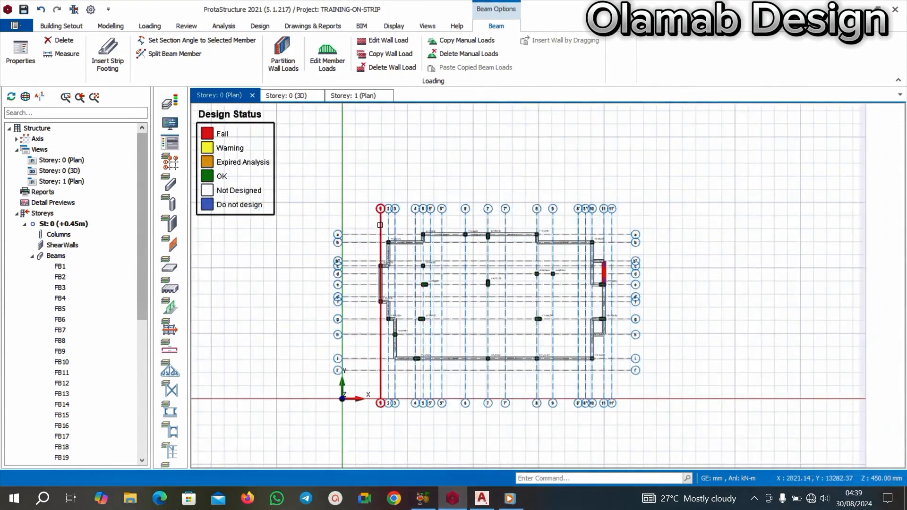
# Delete the short beam on axis c between axes 1 and 2
pyautogui.scroll(3, 402, 283)
pyautogui.scroll(2, 394, 321)
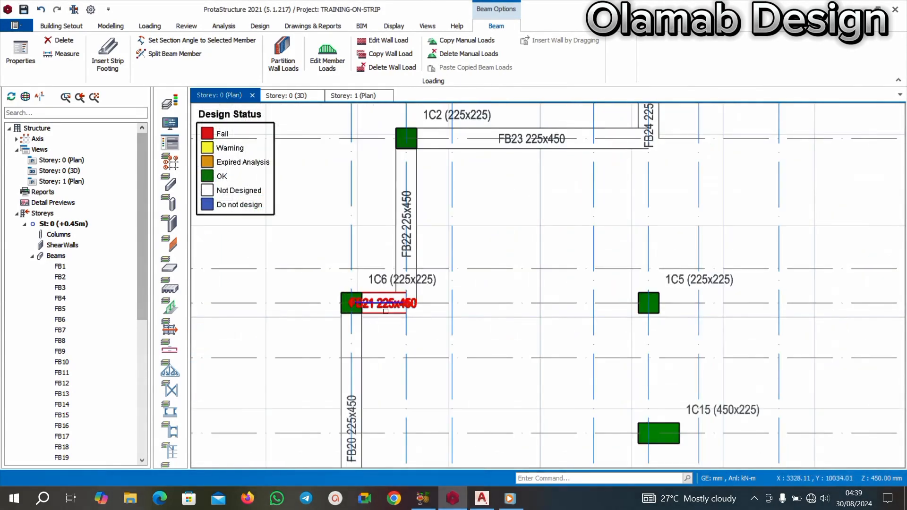
pyautogui.scroll(-3, 385, 305)
pyautogui.scroll(2, 380, 318)
pyautogui.scroll(1, 375, 288)
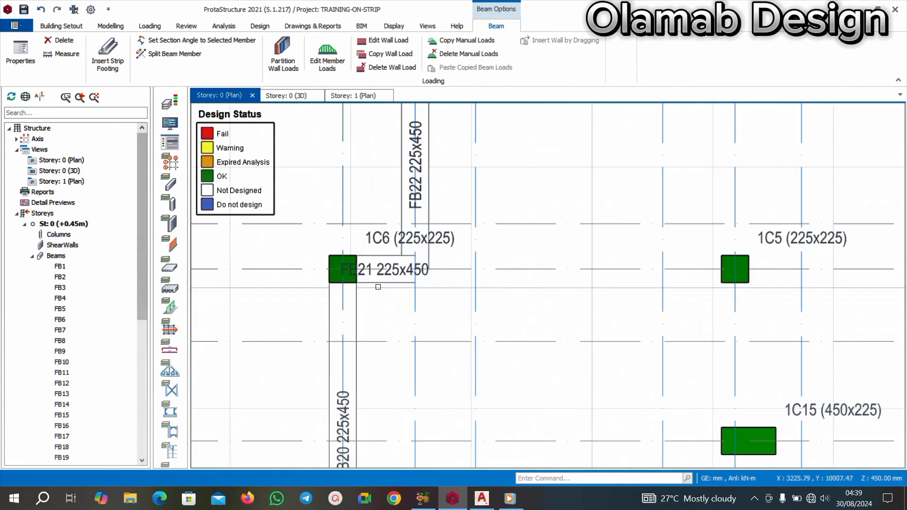
pyautogui.scroll(-1, 378, 282)
pyautogui.scroll(-1, 373, 302)
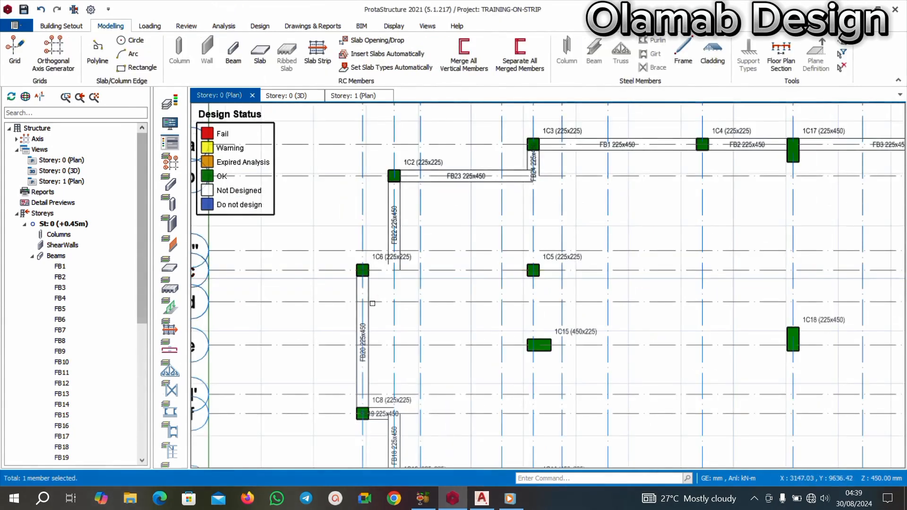
pyautogui.scroll(2, 365, 329)
pyautogui.click(364, 330)
pyautogui.rightClick(358, 341)
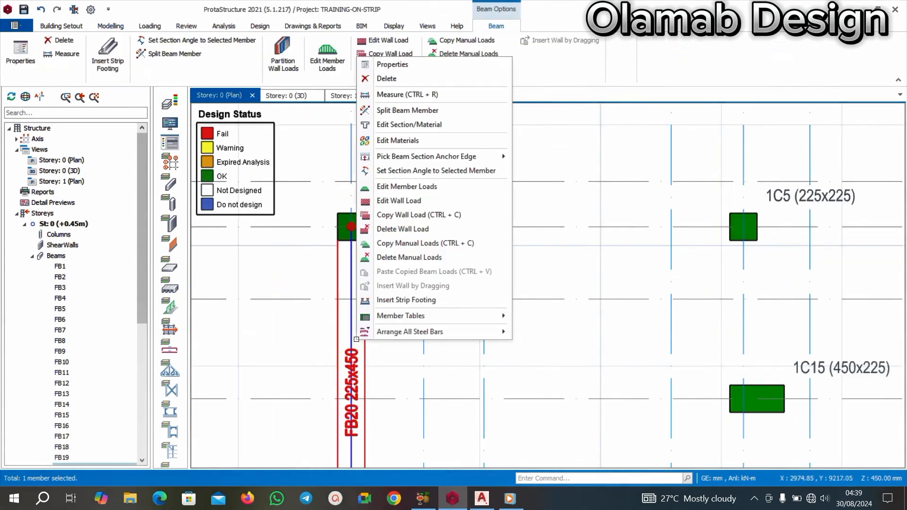
pyautogui.click(392, 65)
pyautogui.scroll(-1, 359, 264)
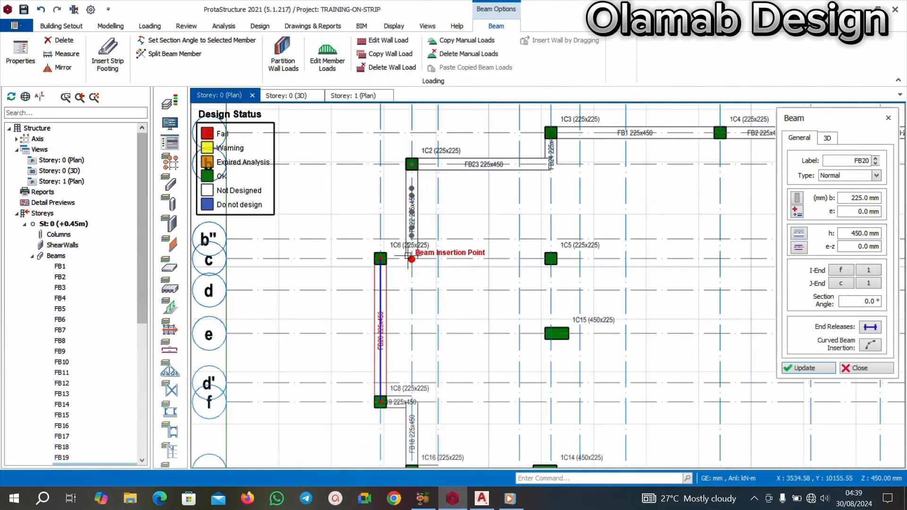
pyautogui.scroll(1, 349, 258)
pyautogui.scroll(-2, 292, 255)
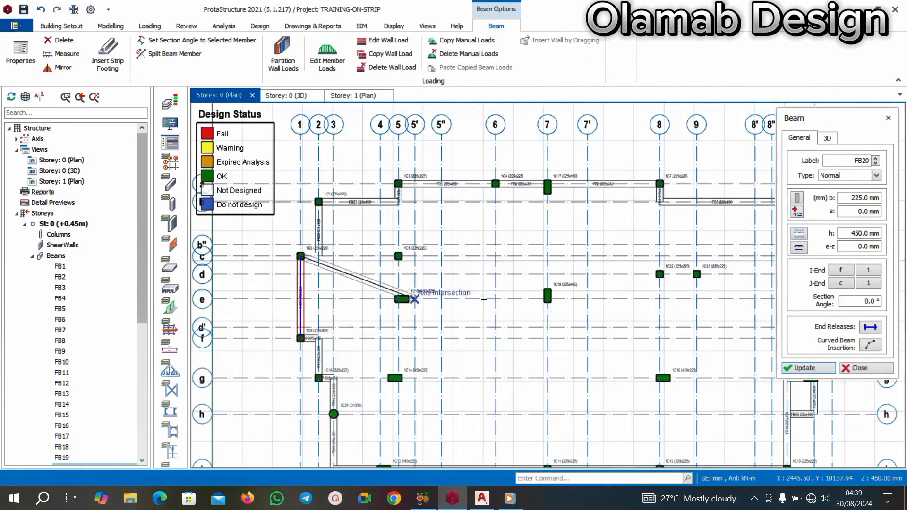
pyautogui.scroll(-2, 496, 246)
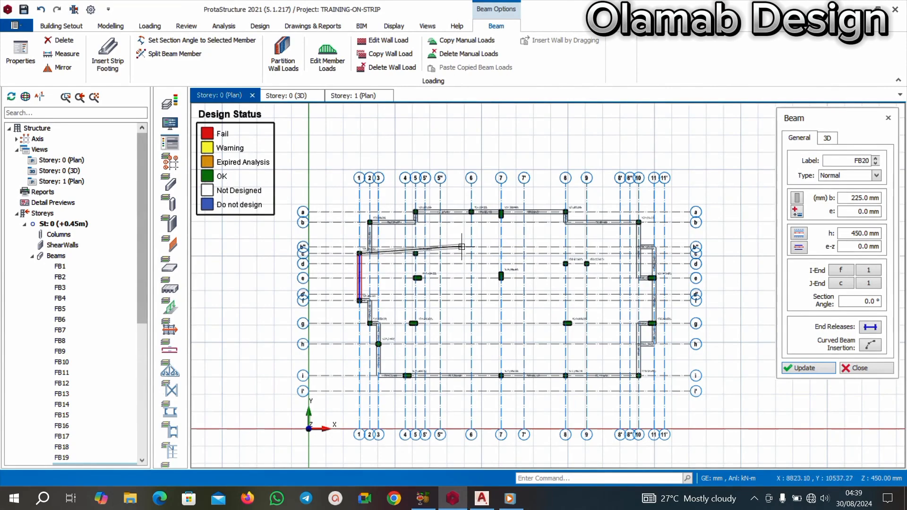
# Delete the short beam on axis 5 between axes a and b
pyautogui.scroll(4, 387, 231)
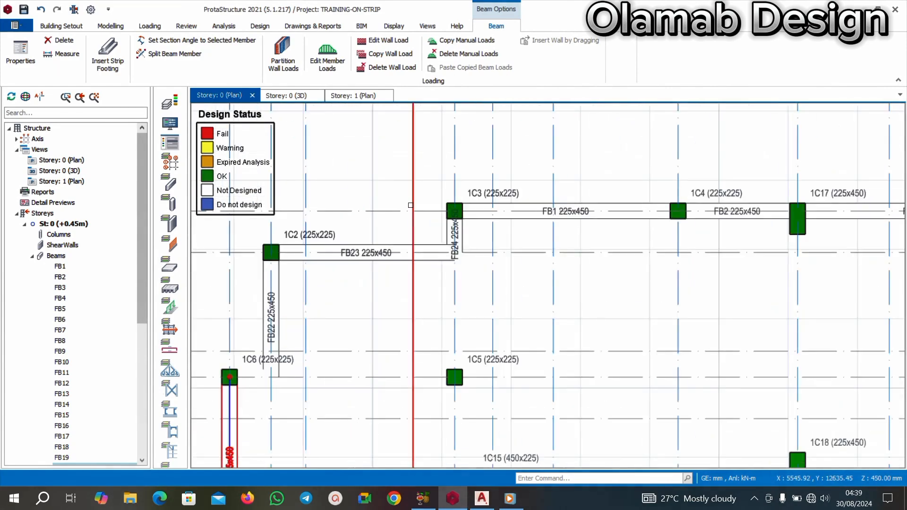
pyautogui.moveTo(472, 230)
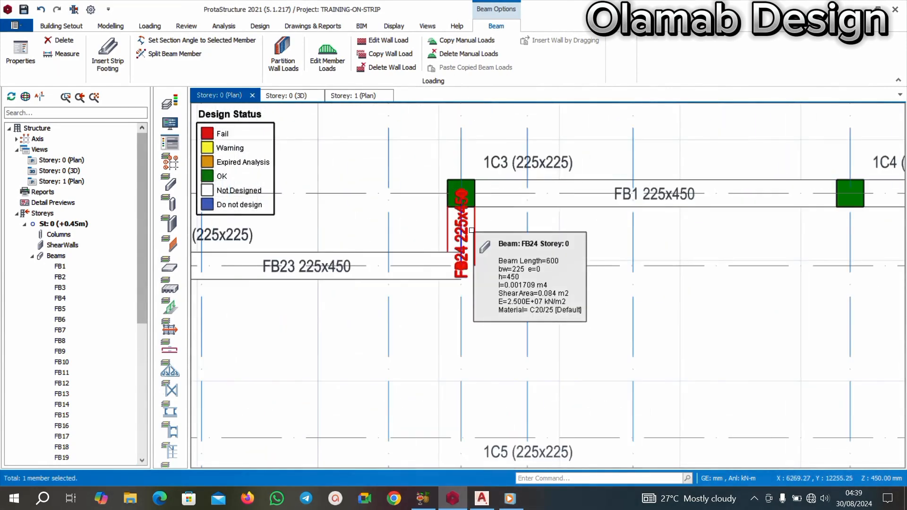
pyautogui.scroll(-3, 471, 230)
# Load the properties of the axis b beam between axes 2 and 5, and insert beams along axis 5 from axis a to axis i
pyautogui.scroll(4, 467, 229)
pyautogui.rightClick(414, 234)
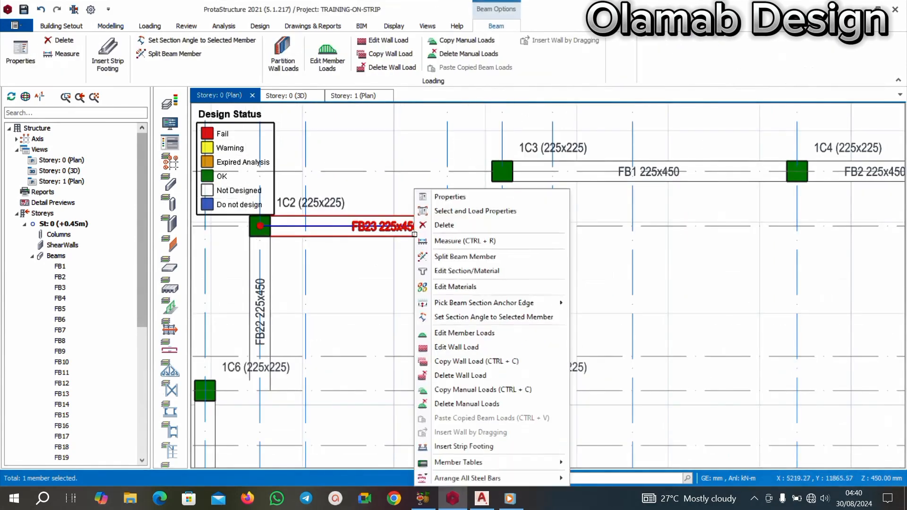
pyautogui.click(448, 196)
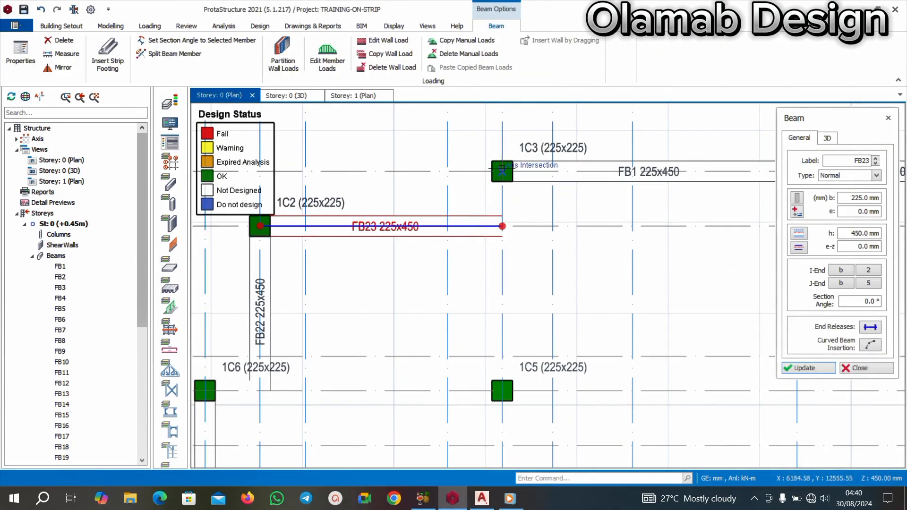
pyautogui.scroll(-4, 502, 169)
pyautogui.scroll(4, 497, 331)
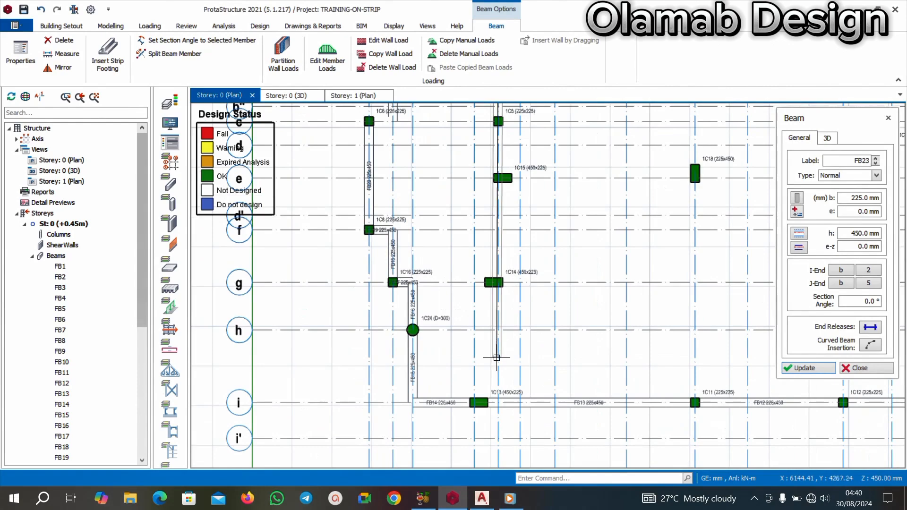
pyautogui.scroll(-4, 496, 363)
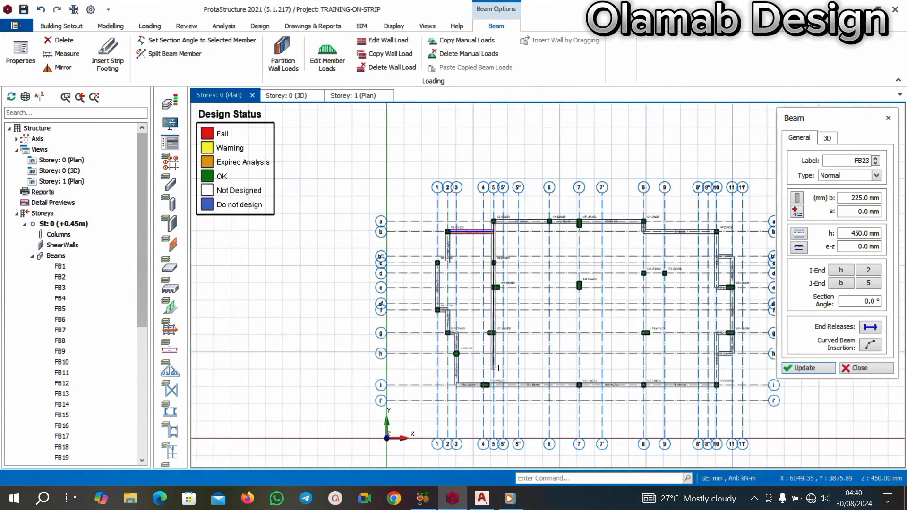
pyautogui.scroll(3, 495, 368)
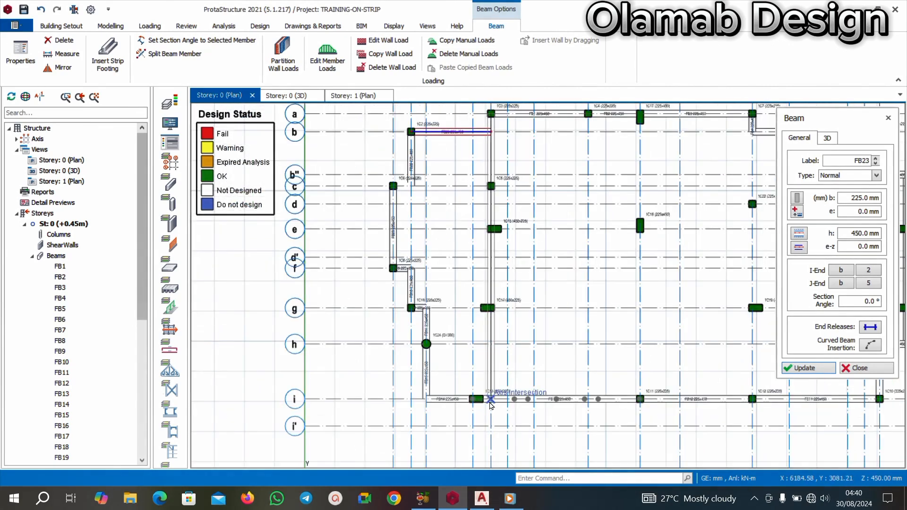
pyautogui.click(494, 400)
pyautogui.scroll(-3, 501, 376)
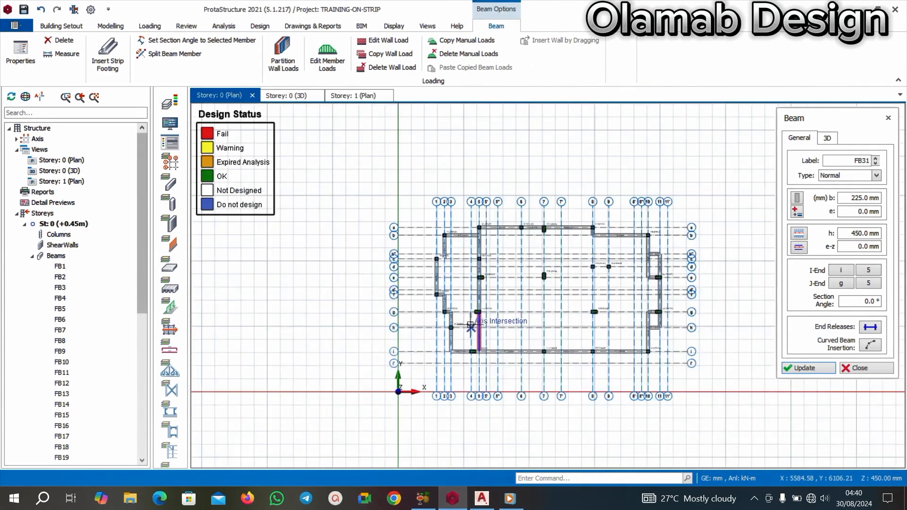
pyautogui.press('Escape')
# Switch to the AutoCAD floor plan and examine the walls around the entrance porch and main lounge between axes f and i
pyautogui.scroll(5, 458, 268)
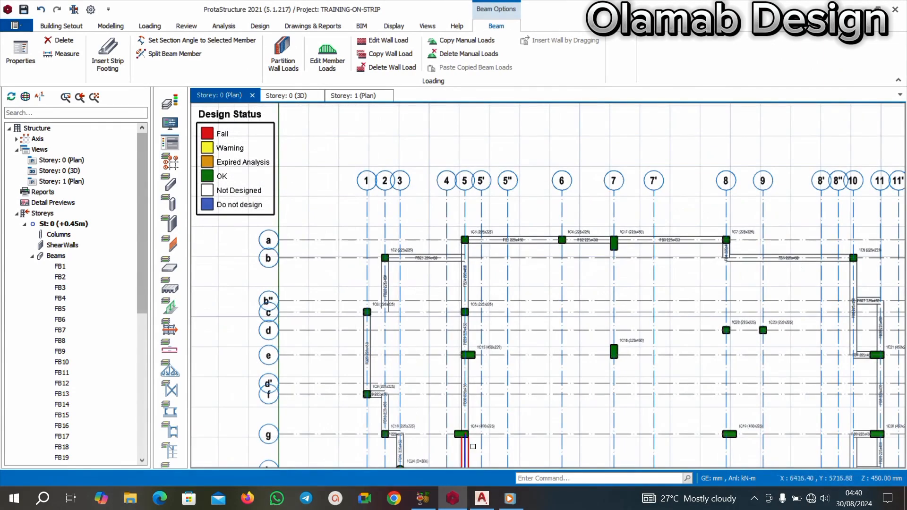
pyautogui.click(481, 498)
pyautogui.scroll(-5, 453, 336)
pyautogui.scroll(5, 362, 376)
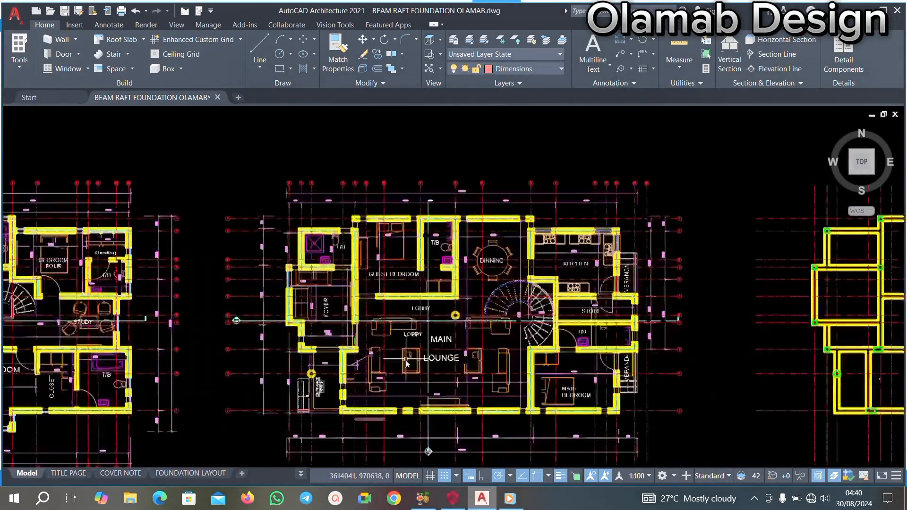
pyautogui.scroll(-5, 360, 374)
pyautogui.scroll(5, 359, 375)
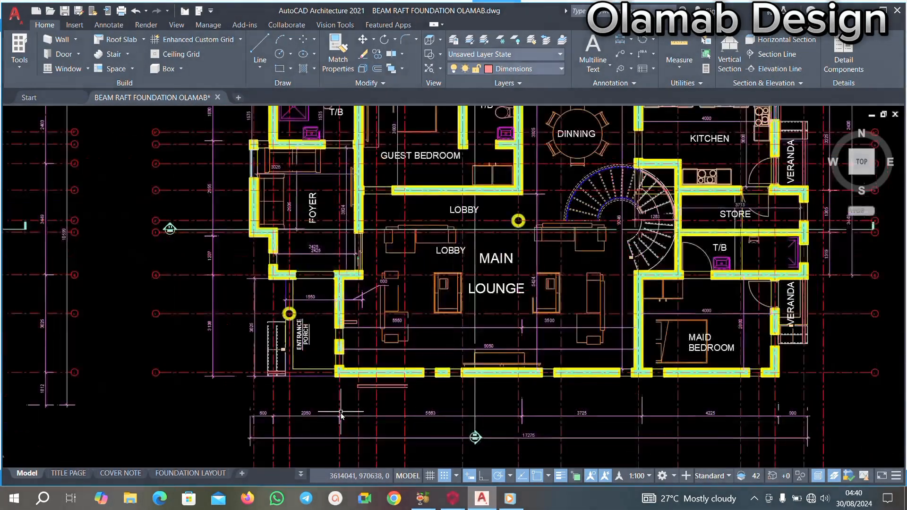
pyautogui.scroll(-5, 354, 383)
pyautogui.scroll(3, 351, 390)
pyautogui.scroll(3, 351, 390)
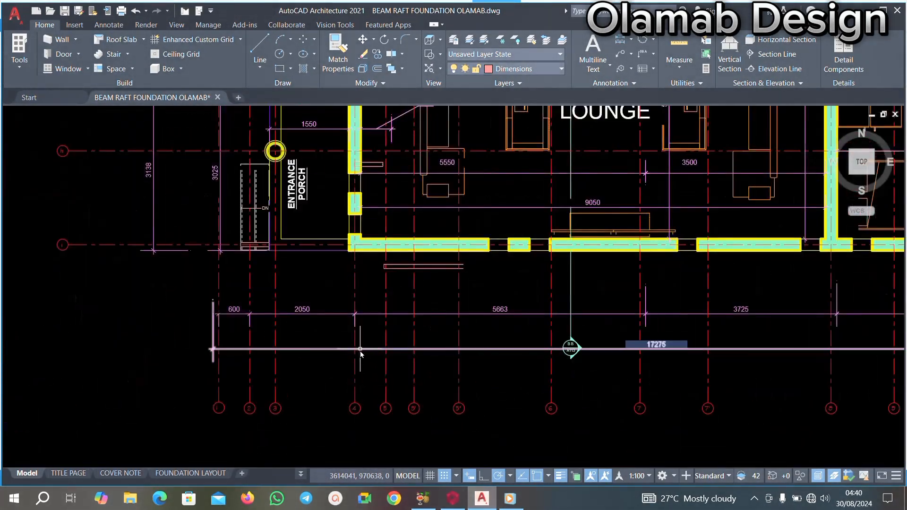
pyautogui.scroll(-3, 341, 284)
pyautogui.scroll(5, 341, 284)
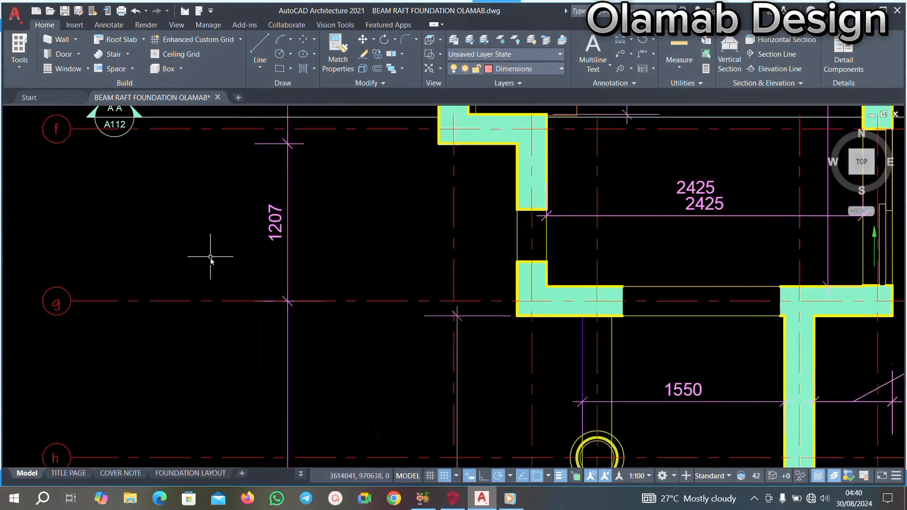
pyautogui.scroll(-2, 211, 255)
# Return to ProtaStructure and delete the beam on axis 5 between axes g and i
pyautogui.click(452, 497)
pyautogui.scroll(-5, 444, 380)
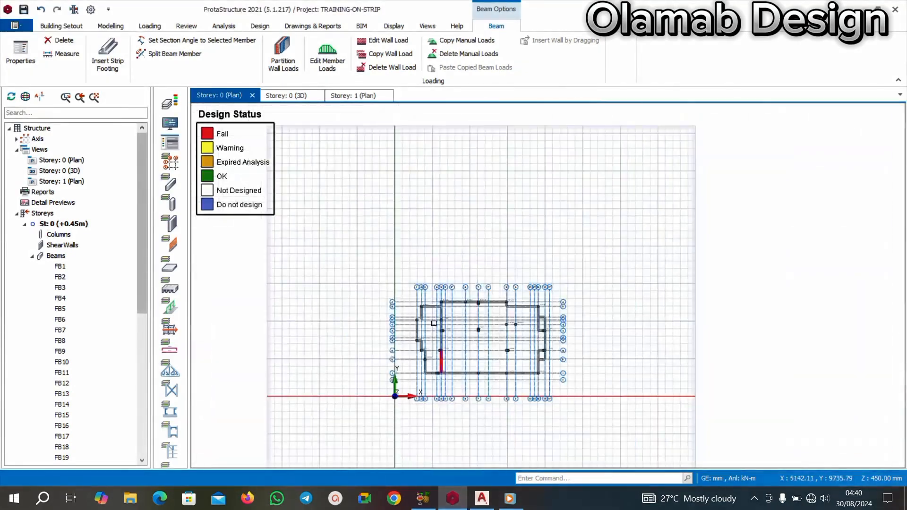
pyautogui.scroll(5, 445, 381)
pyautogui.scroll(-5, 444, 381)
pyautogui.scroll(5, 440, 335)
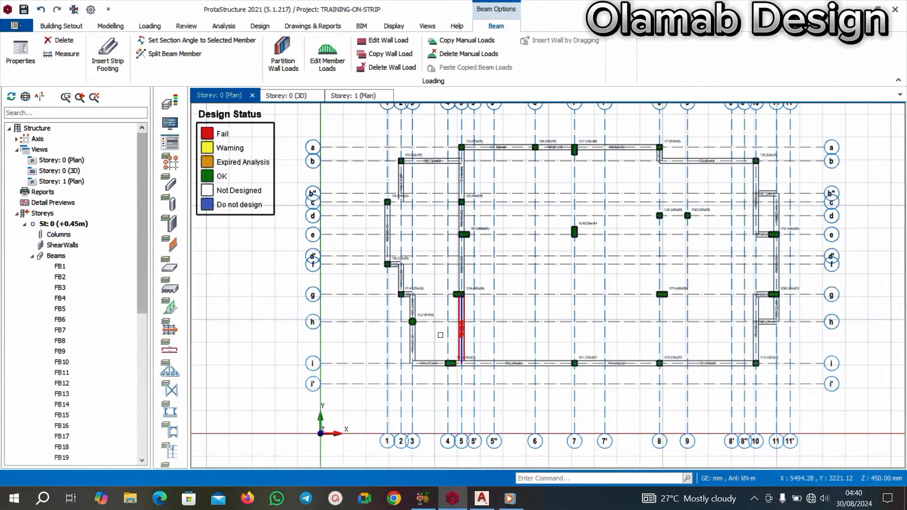
pyautogui.scroll(5, 446, 327)
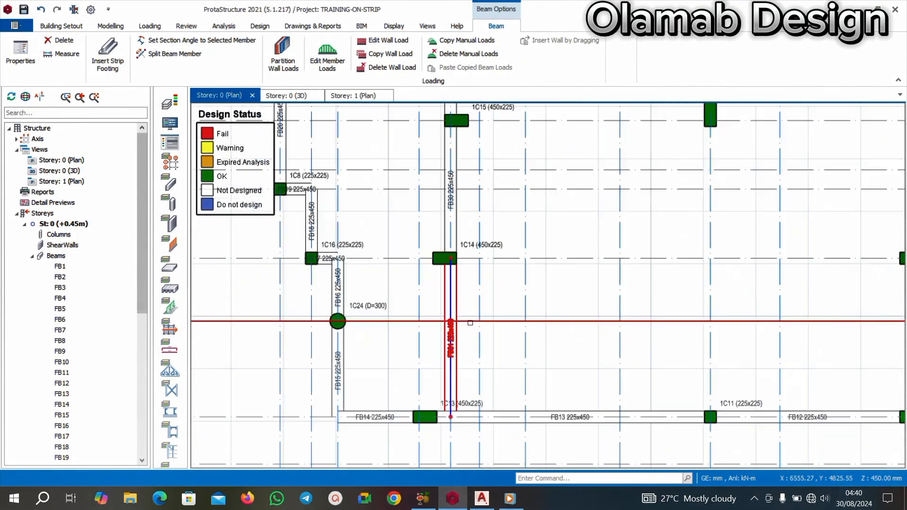
pyautogui.scroll(-5, 449, 325)
pyautogui.scroll(5, 454, 383)
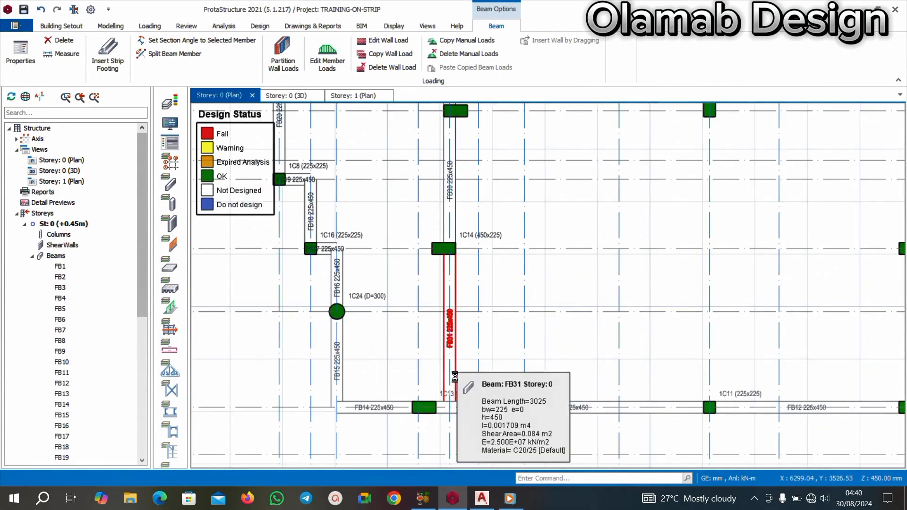
pyautogui.press('Escape')
pyautogui.scroll(-5, 455, 384)
# Load the properties of the axis i beam between axes 3 and 4, and insert a beam along axis 4 from axis i to axis g
pyautogui.scroll(5, 401, 376)
pyautogui.click(400, 374)
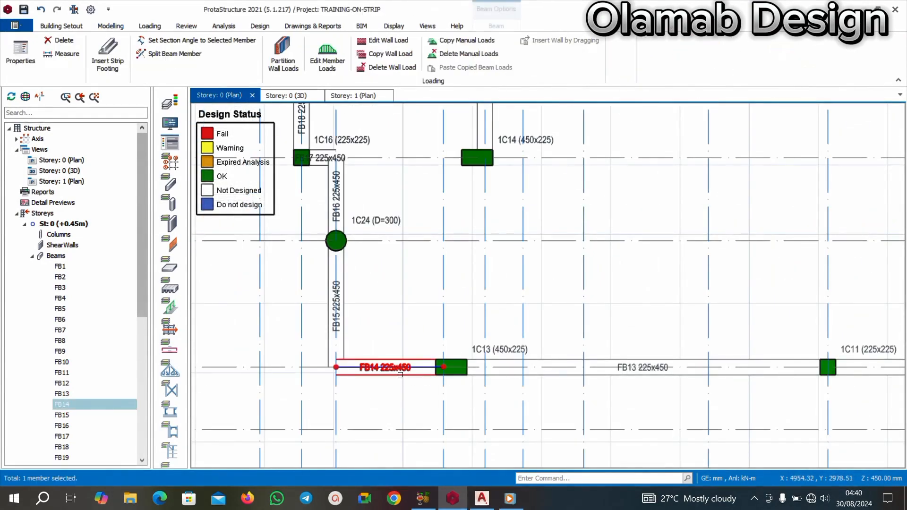
pyautogui.rightClick(400, 375)
pyautogui.click(591, 83)
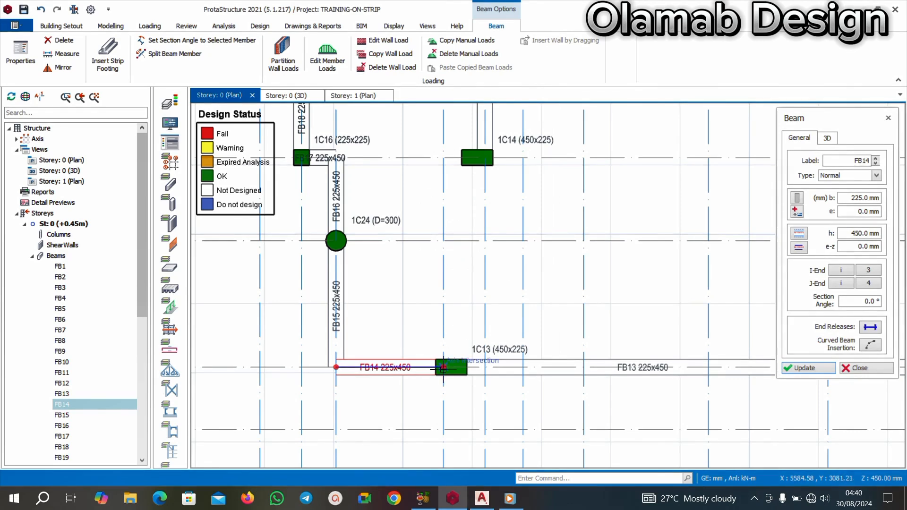
pyautogui.click(449, 162)
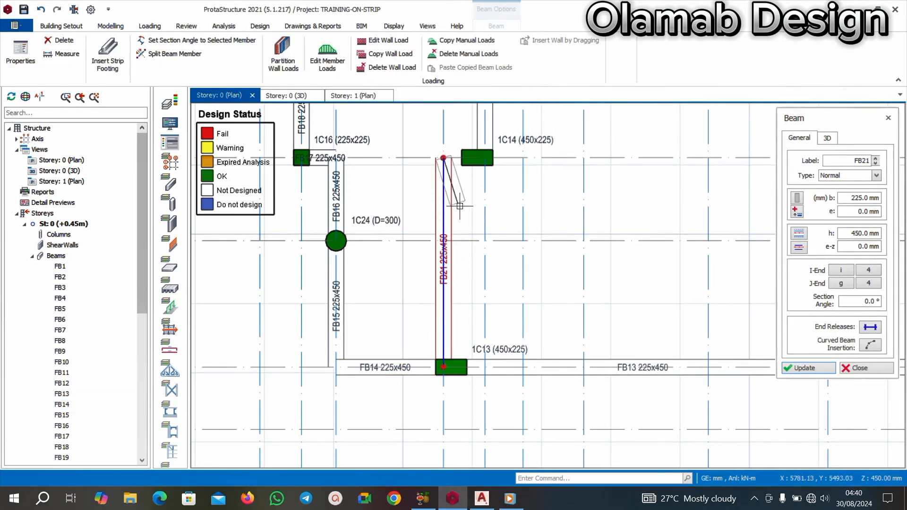
pyautogui.scroll(-3, 503, 244)
pyautogui.scroll(3, 445, 199)
pyautogui.press('Escape')
# Delete the short beam on axis g between axes 2 and 3
pyautogui.click(388, 222)
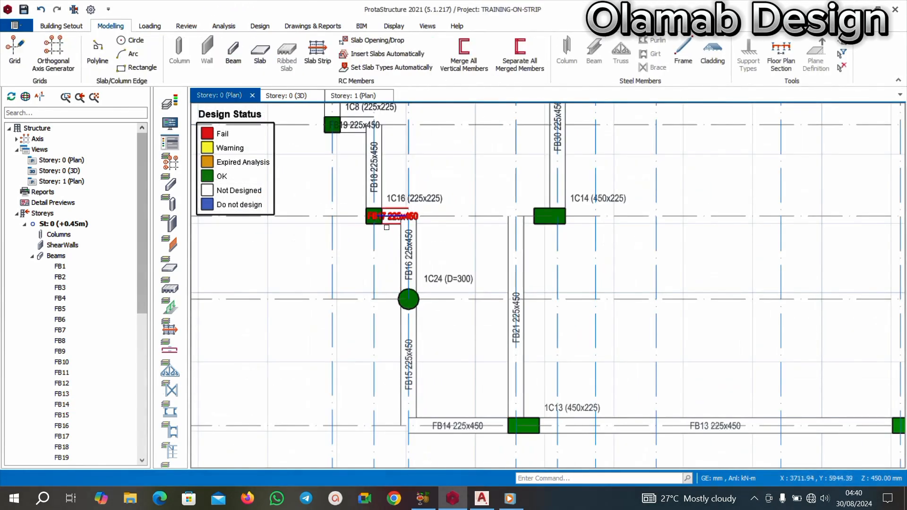
pyautogui.moveTo(387, 224)
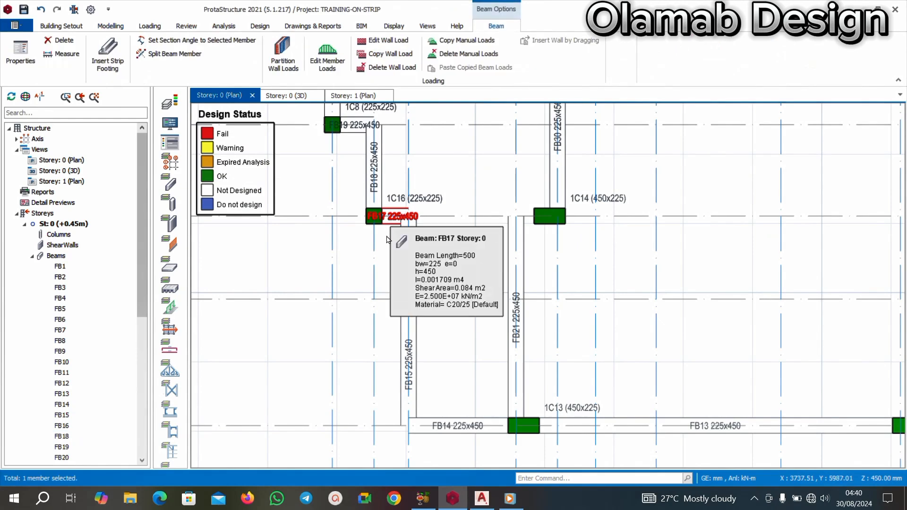
pyautogui.press('Delete')
# Load the properties of the axis 3 beam between axes g and h, and insert a beam along axis g from axis 2 to axis 5
pyautogui.click(409, 250)
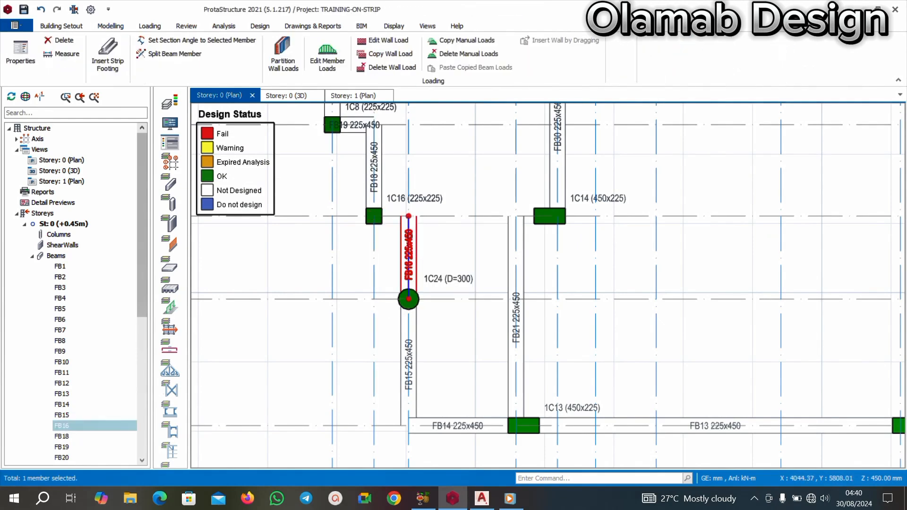
pyautogui.rightClick(409, 250)
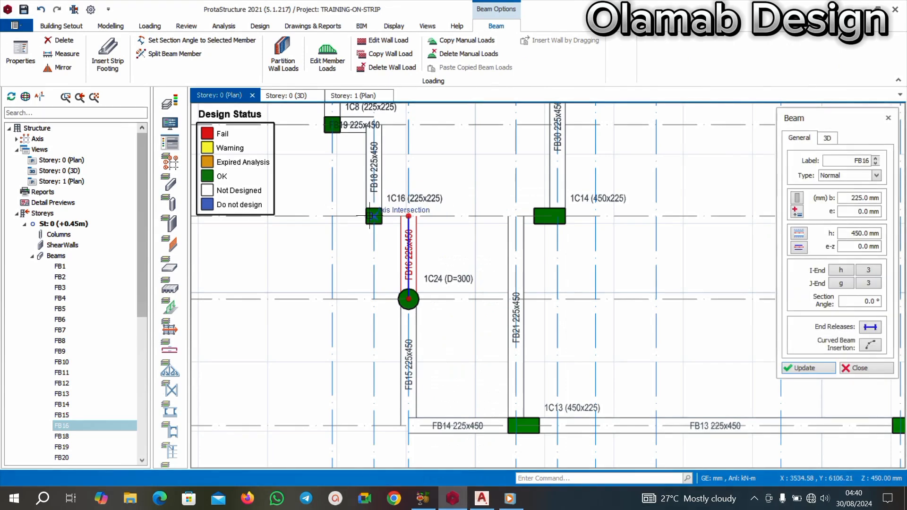
pyautogui.click(556, 216)
pyautogui.scroll(-5, 444, 195)
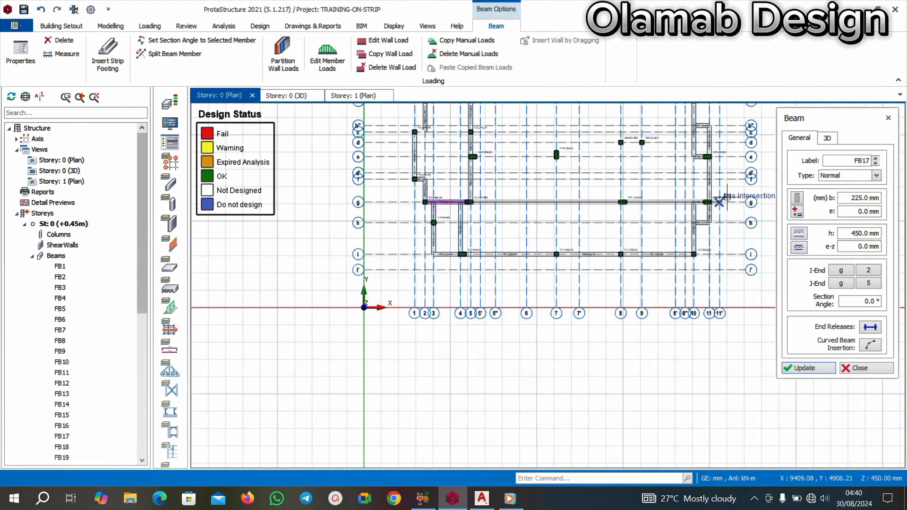
pyautogui.scroll(5, 727, 196)
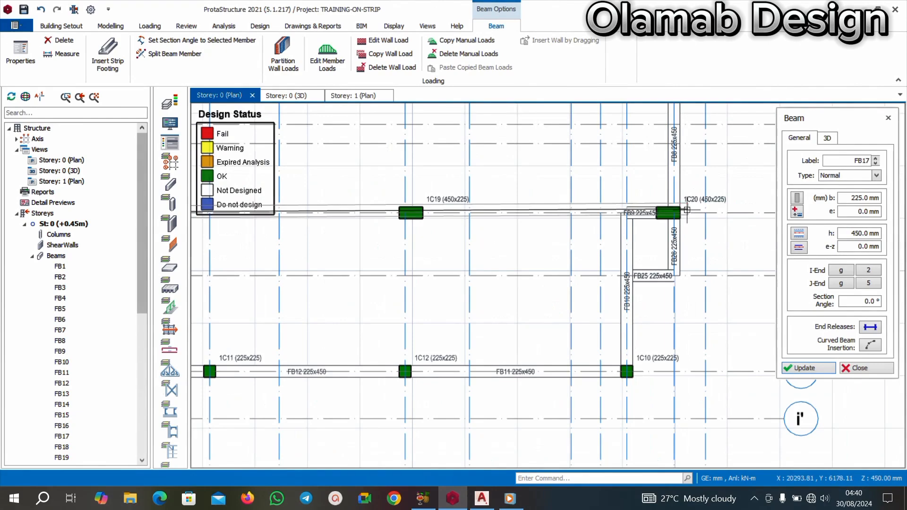
pyautogui.press('Escape')
# Delete the short beam on axis g between axes 10 and 11
pyautogui.click(647, 218)
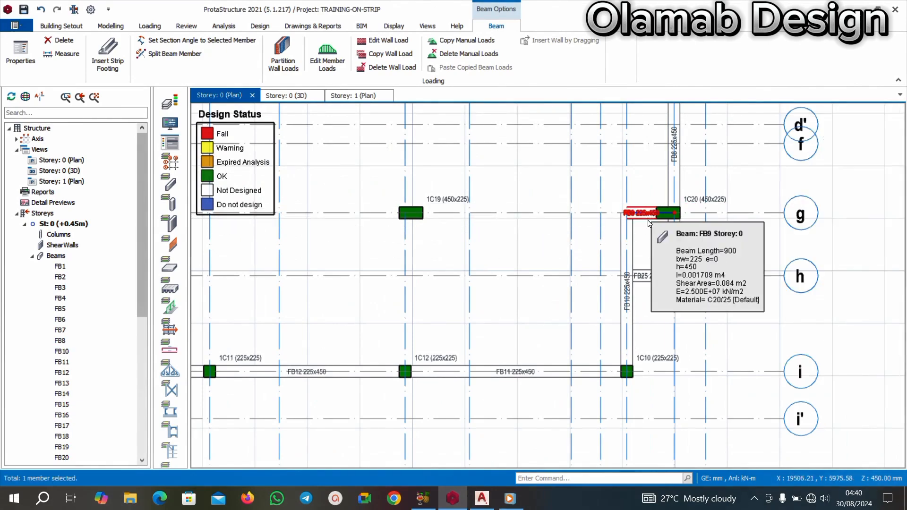
pyautogui.press('Delete')
pyautogui.scroll(-5, 639, 229)
# Load the properties of the axis g beam between axes 2 and 5, and insert beams along axis g from axis 5 to axis 11
pyautogui.scroll(5, 472, 199)
pyautogui.click(456, 188)
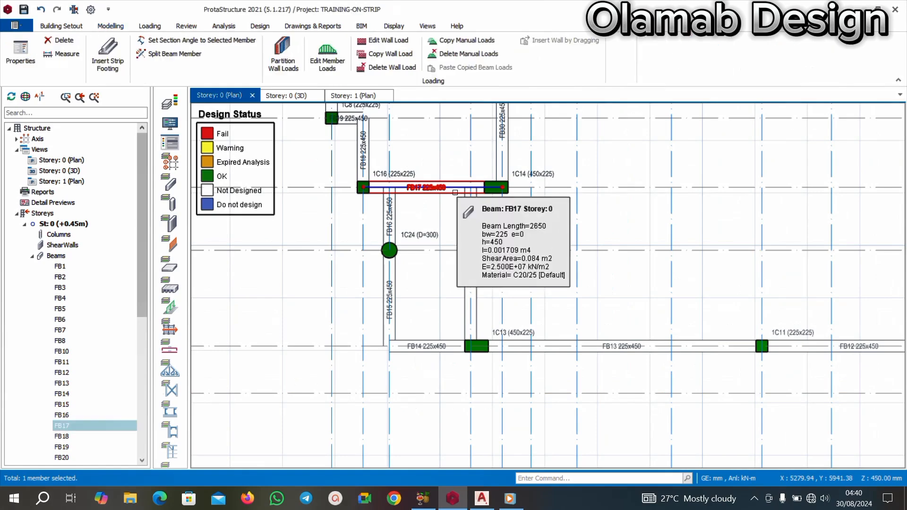
pyautogui.rightClick(463, 192)
pyautogui.click(491, 195)
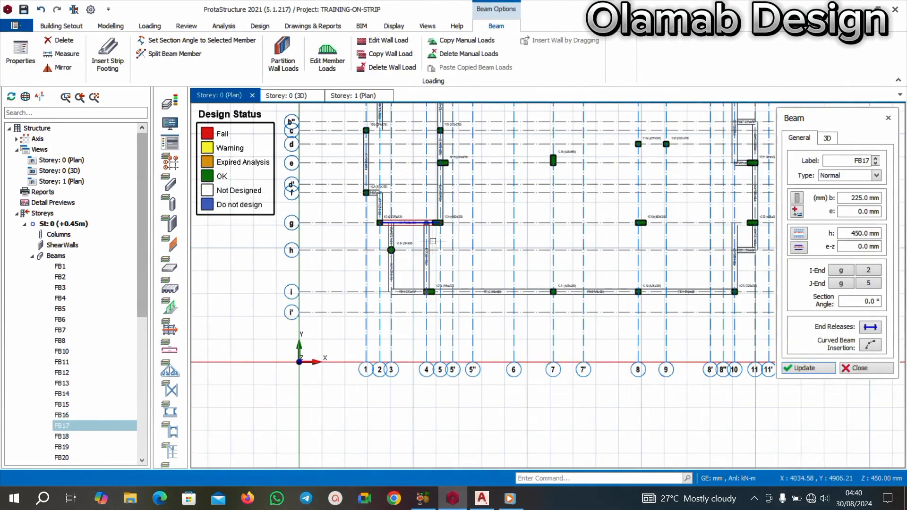
pyautogui.scroll(-4, 453, 214)
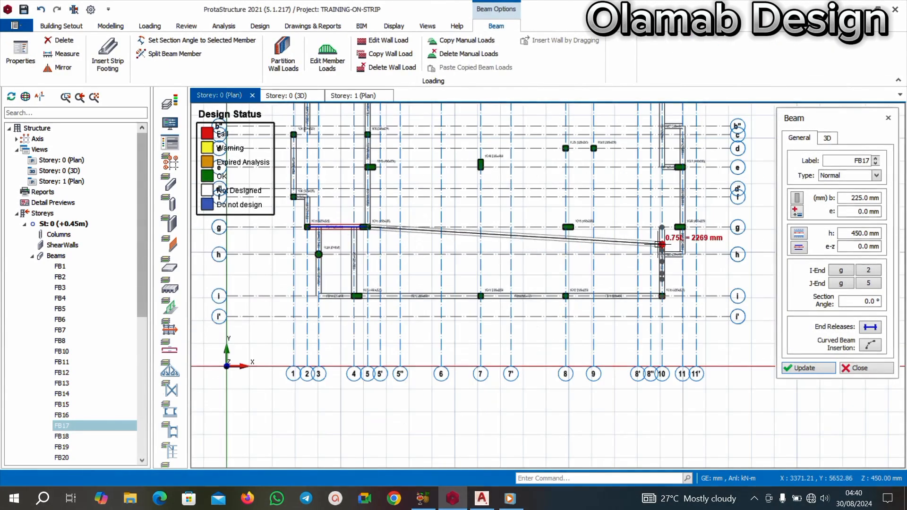
pyautogui.scroll(2, 685, 228)
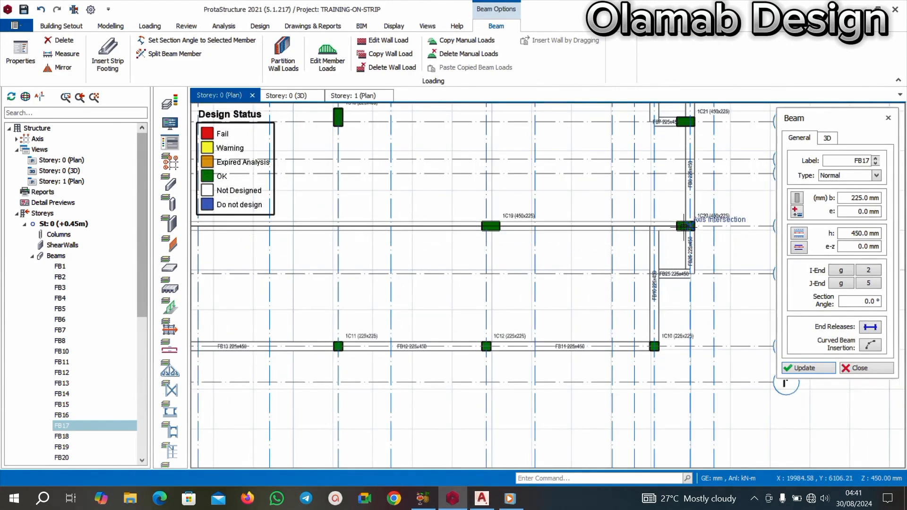
pyautogui.click(688, 228)
pyautogui.scroll(-4, 571, 256)
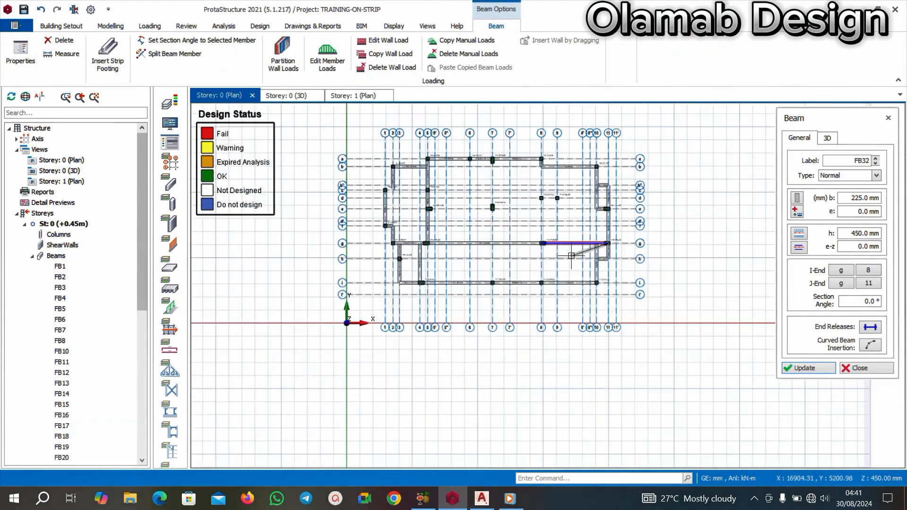
# Delete the short beam on axis e between axes 10 and 11
pyautogui.scroll(2, 478, 183)
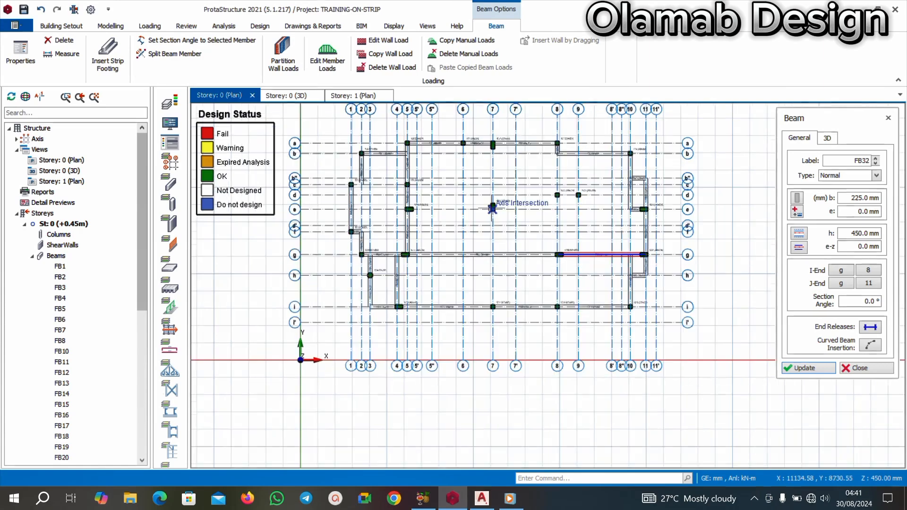
pyautogui.scroll(2, 628, 209)
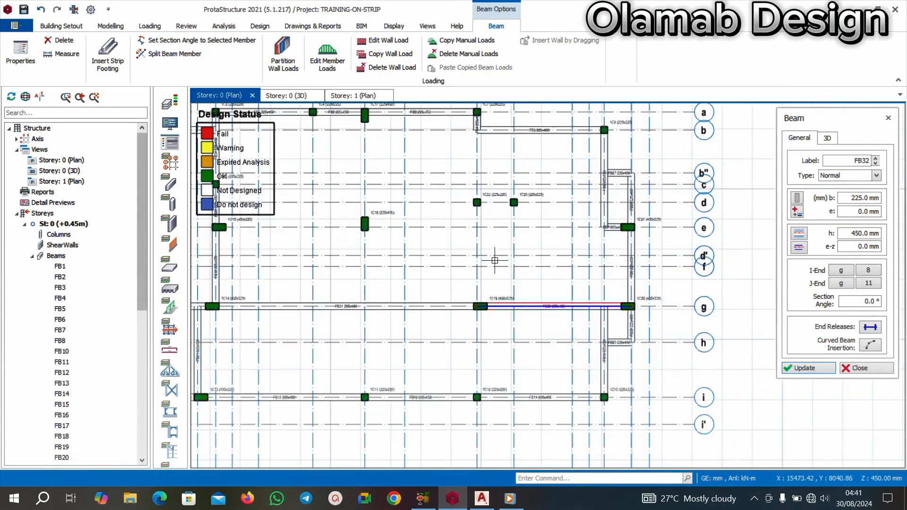
pyautogui.press('Escape')
pyautogui.scroll(3, 648, 201)
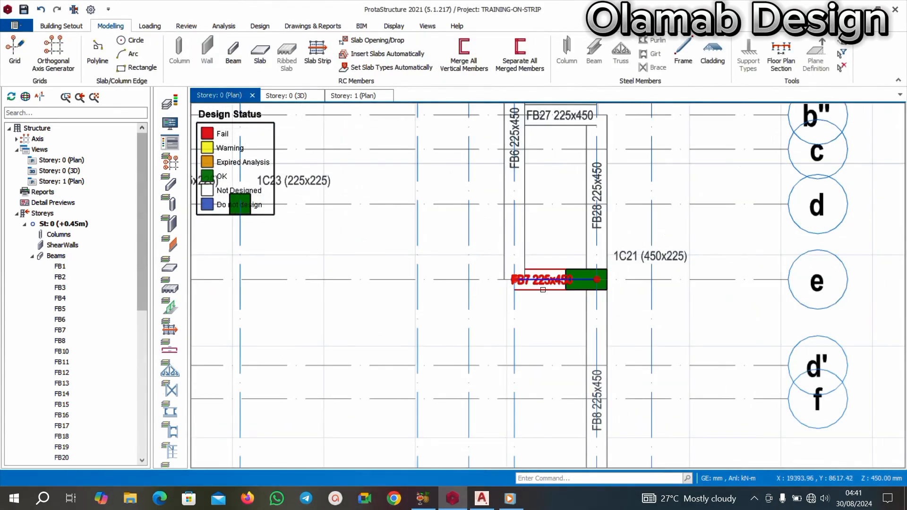
pyautogui.click(543, 289)
pyautogui.press('Delete')
# Load the properties of the axis 5 beam between axes e and g, and insert beams along axis e from axis 5 to axis 11
pyautogui.scroll(-5, 594, 264)
pyautogui.scroll(4, 349, 288)
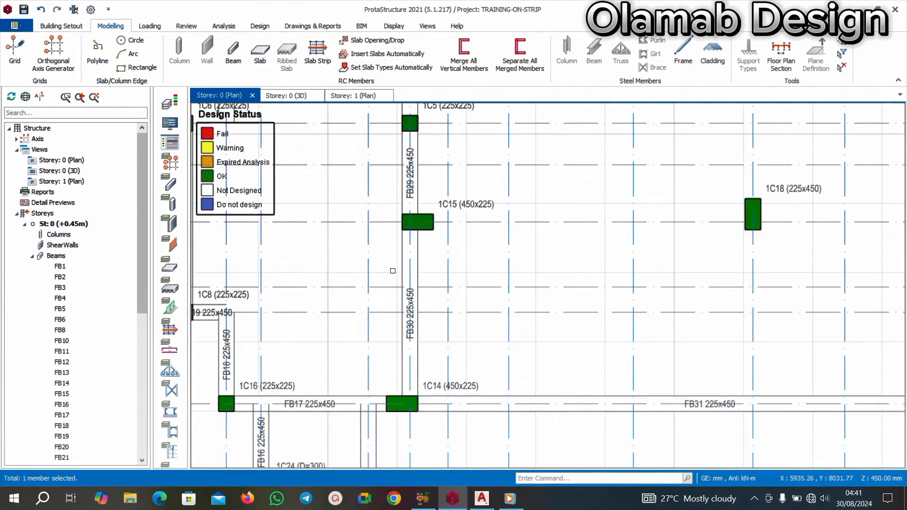
pyautogui.click(406, 273)
pyautogui.rightClick(406, 272)
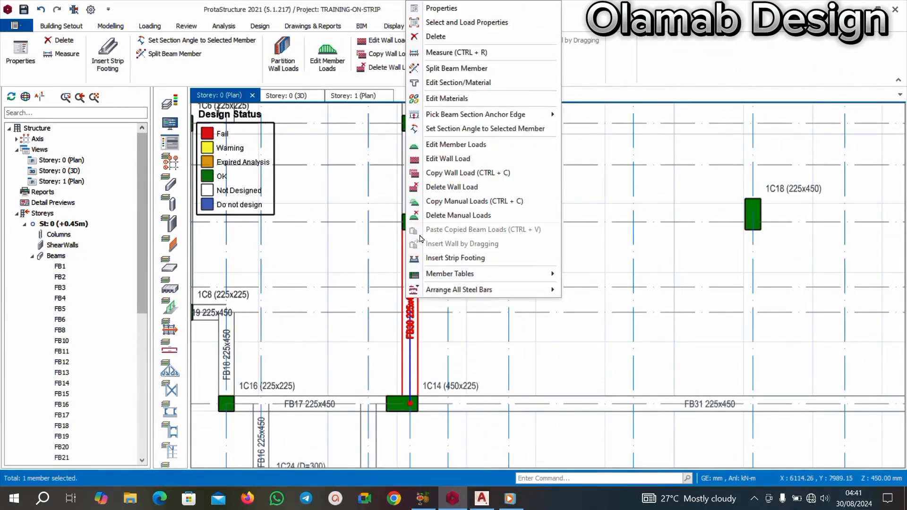
pyautogui.click(448, 9)
pyautogui.scroll(4, 396, 231)
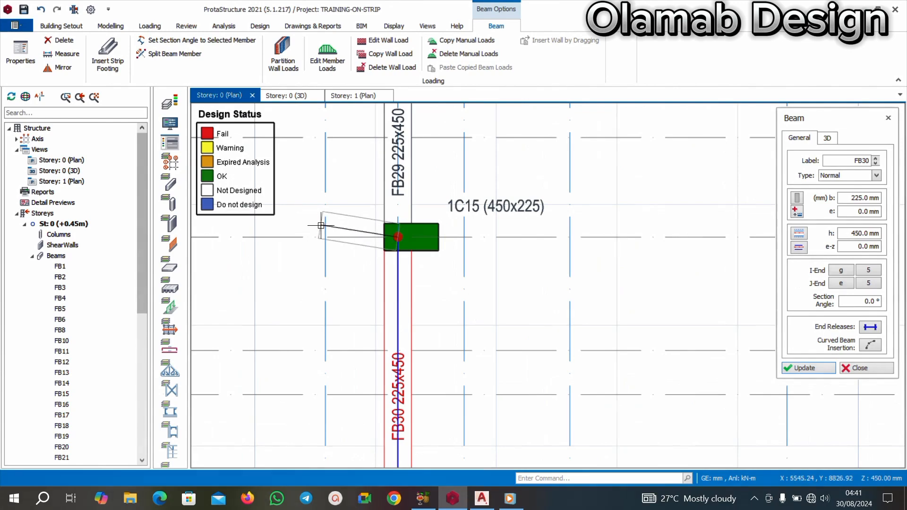
pyautogui.scroll(-4, 536, 247)
pyautogui.scroll(3, 567, 237)
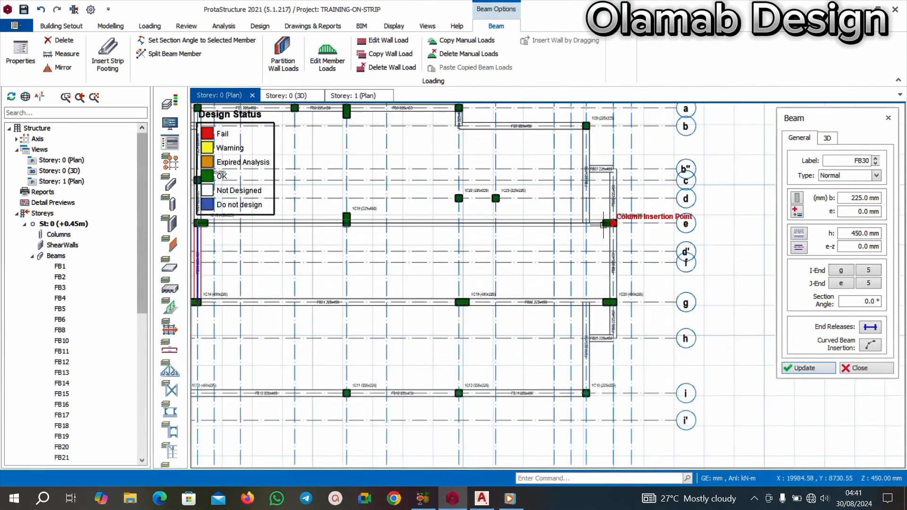
pyautogui.scroll(3, 603, 224)
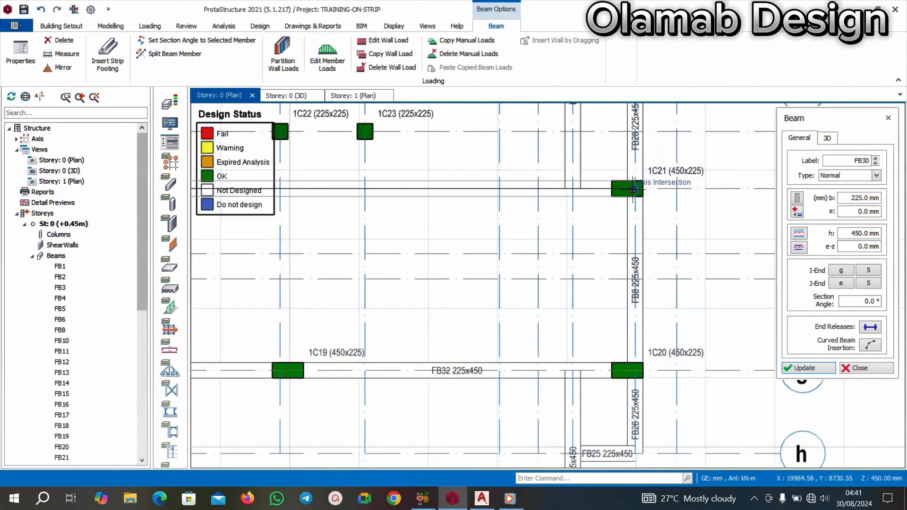
pyautogui.click(633, 188)
# Insert a 225x450 mm beam along axis 6 between axes a and e
pyautogui.scroll(-4, 567, 236)
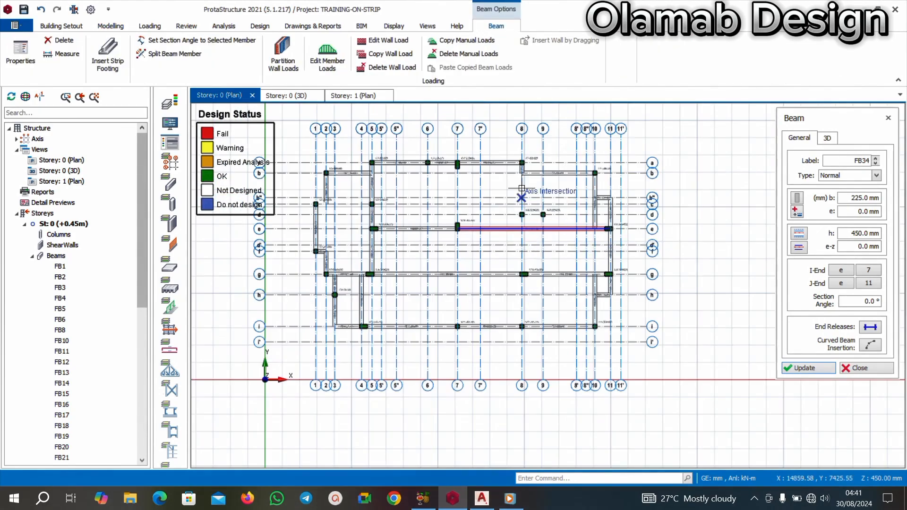
pyautogui.scroll(5, 521, 188)
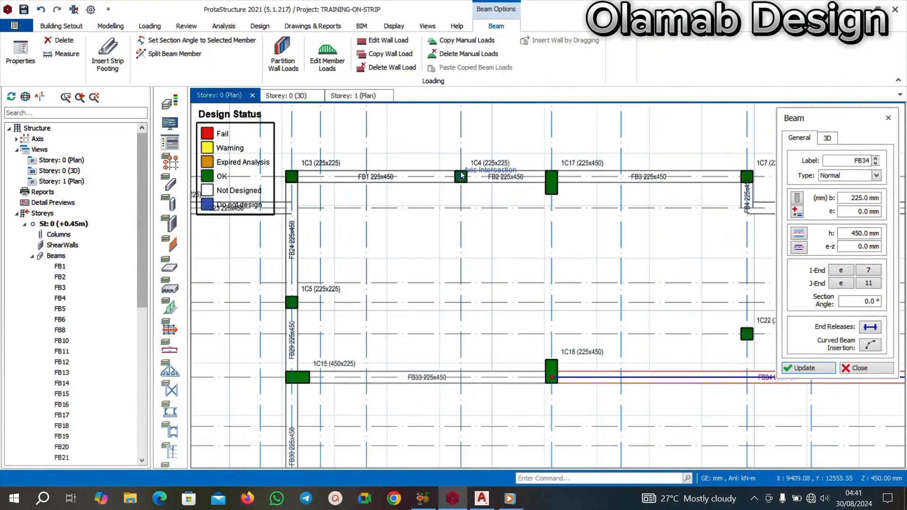
pyautogui.scroll(-4, 461, 175)
pyautogui.scroll(4, 463, 240)
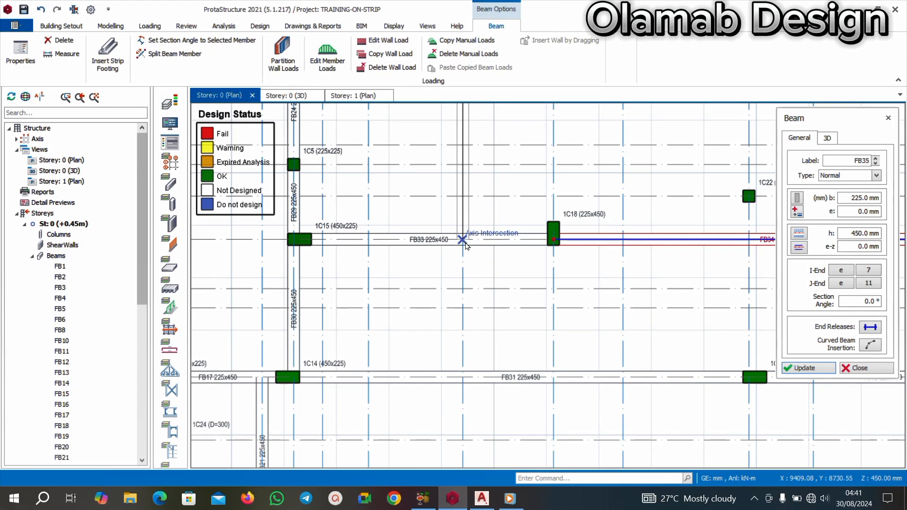
pyautogui.click(464, 241)
# Insert a 225x450 mm beam along axis 7 between axes a and e, and finish beam insertion
pyautogui.scroll(-4, 501, 304)
pyautogui.scroll(4, 505, 174)
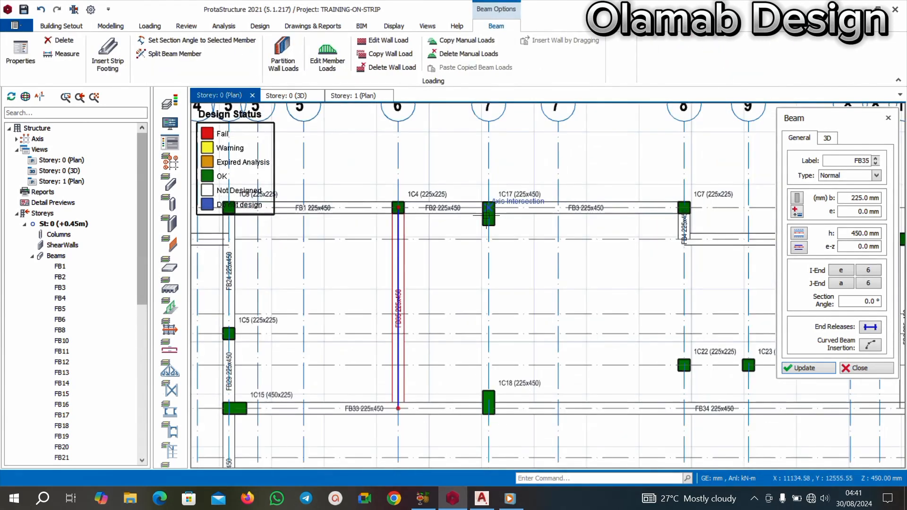
pyautogui.click(489, 206)
pyautogui.click(489, 408)
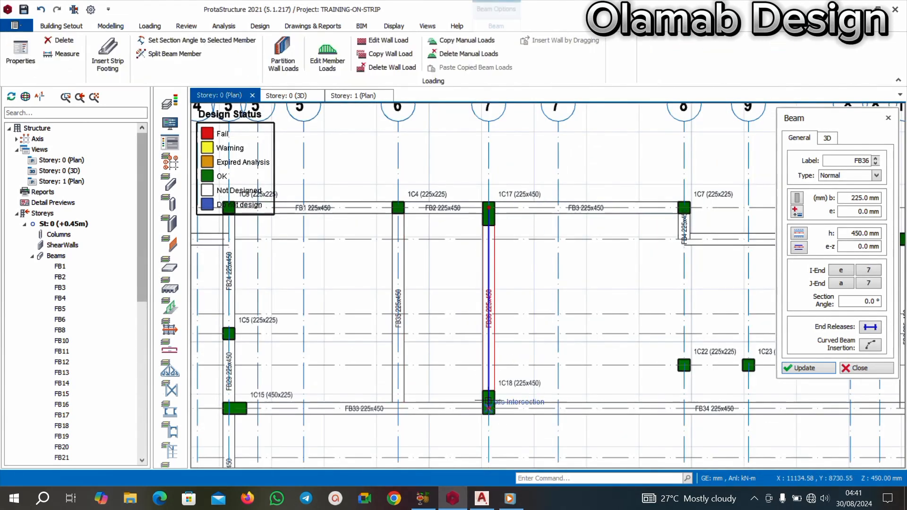
pyautogui.scroll(-4, 500, 331)
pyautogui.scroll(4, 546, 228)
pyautogui.press('Escape')
# Delete the short beam on axis 8 between axes a and b
pyautogui.scroll(5, 524, 160)
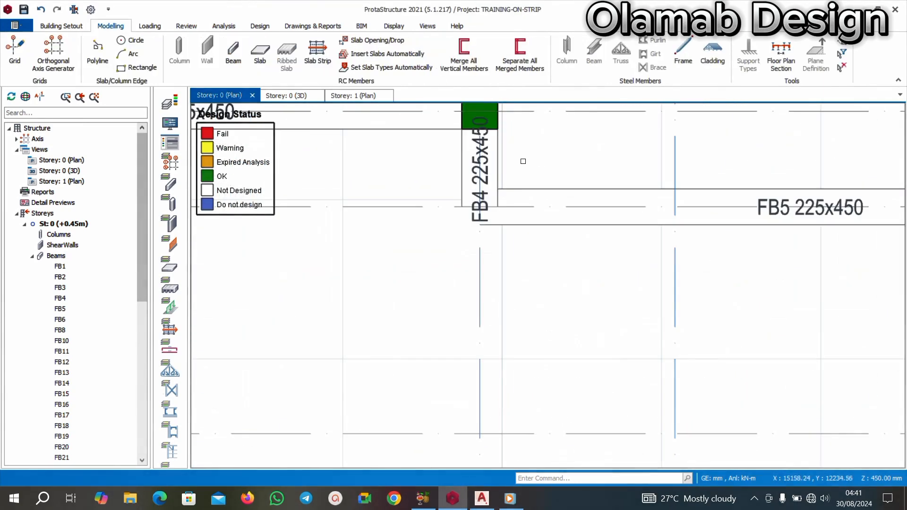
pyautogui.click(495, 161)
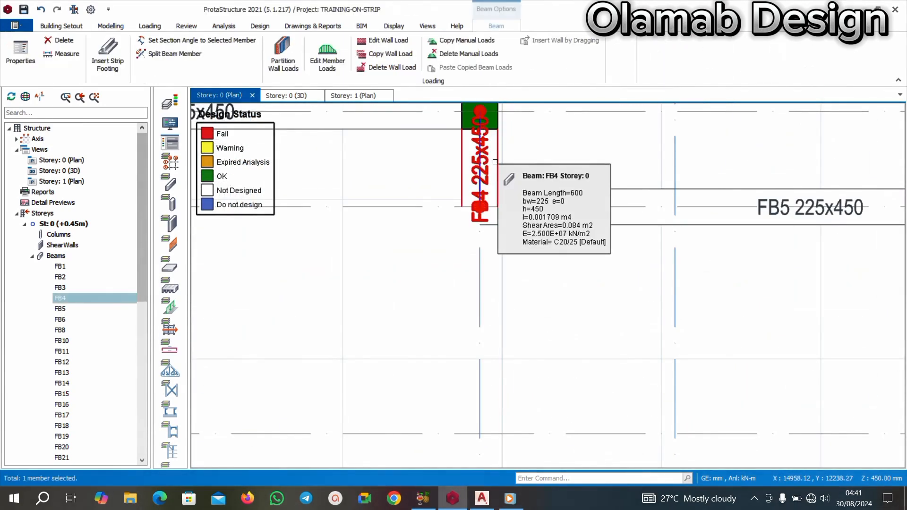
pyautogui.press('Delete')
# Load the properties of the axis b beam between axes 8 and 10, and insert beams along axis 8 from axis a to axis i
pyautogui.scroll(-4, 492, 176)
pyautogui.scroll(4, 503, 201)
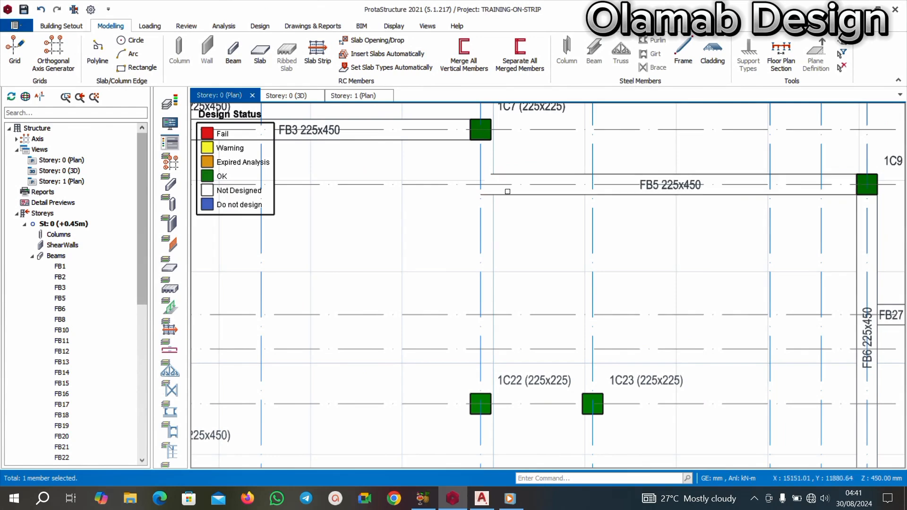
pyautogui.click(507, 191)
pyautogui.rightClick(508, 190)
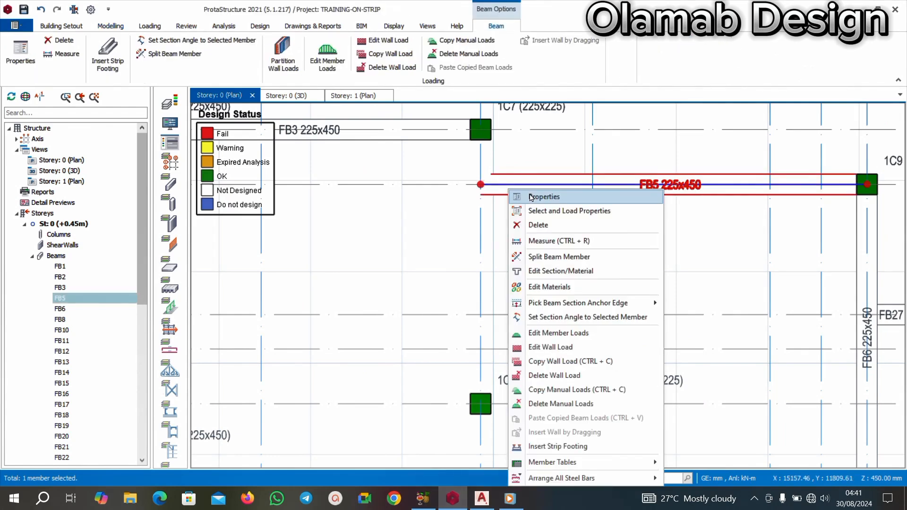
pyautogui.click(531, 197)
pyautogui.scroll(-4, 480, 131)
pyautogui.scroll(3, 481, 255)
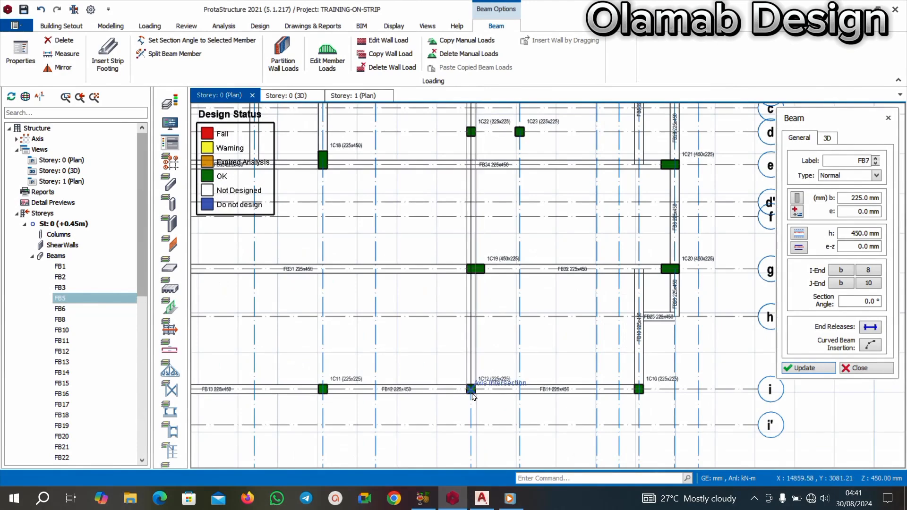
pyautogui.click(473, 396)
# Insert a 225x450 mm beam along axis 7 from axis e to axis i
pyautogui.scroll(-3, 473, 395)
pyautogui.scroll(3, 432, 230)
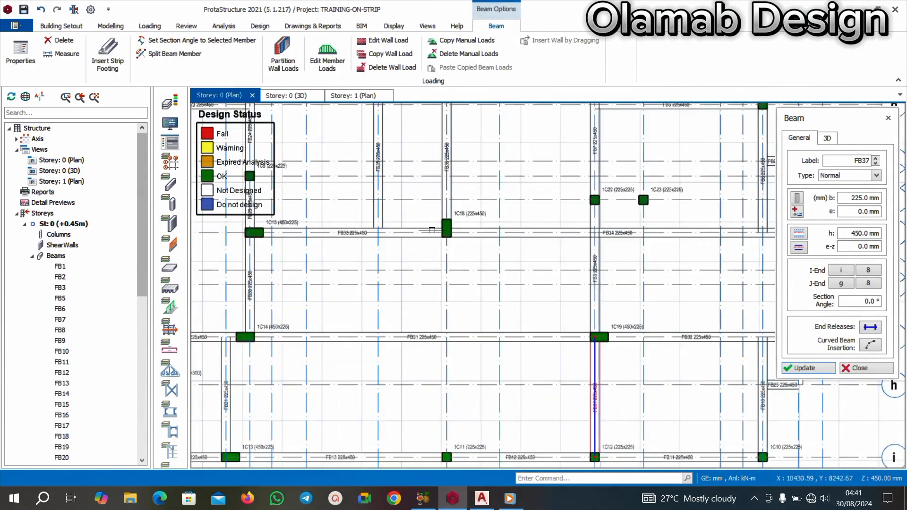
pyautogui.scroll(-3, 432, 229)
pyautogui.click(442, 231)
pyautogui.scroll(3, 442, 332)
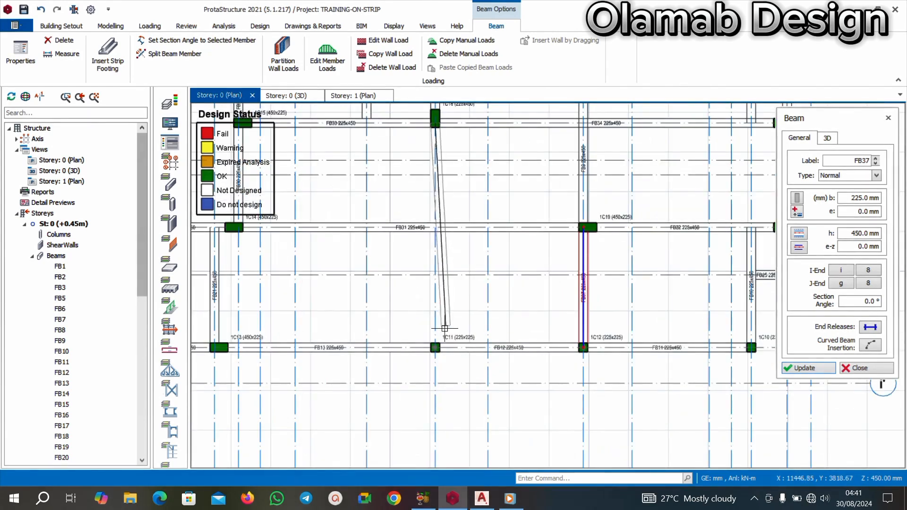
pyautogui.click(435, 353)
pyautogui.scroll(-4, 425, 347)
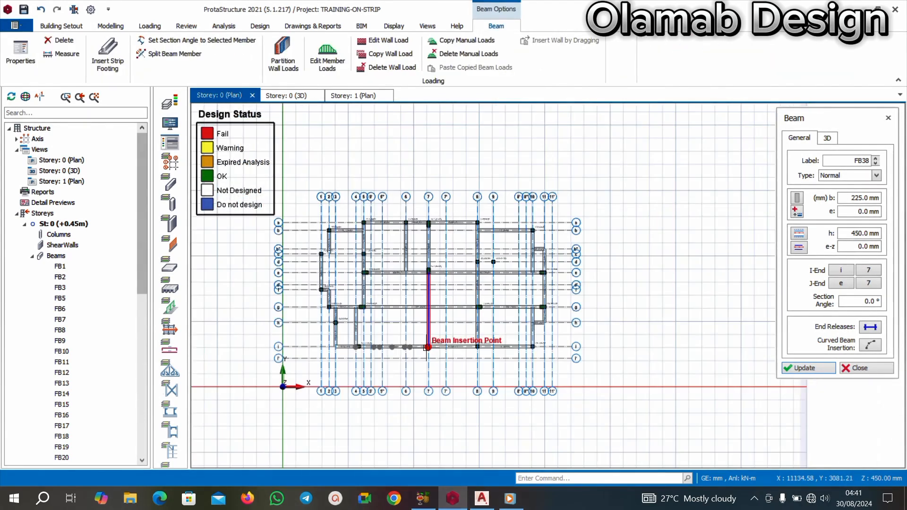
# Switch to the architectural plan in AutoCAD and examine the walls around the lounge, lobby, stair and kitchen, and the labels of axes 6 and 7
pyautogui.scroll(3, 396, 276)
pyautogui.scroll(-2, 443, 289)
pyautogui.scroll(3, 593, 274)
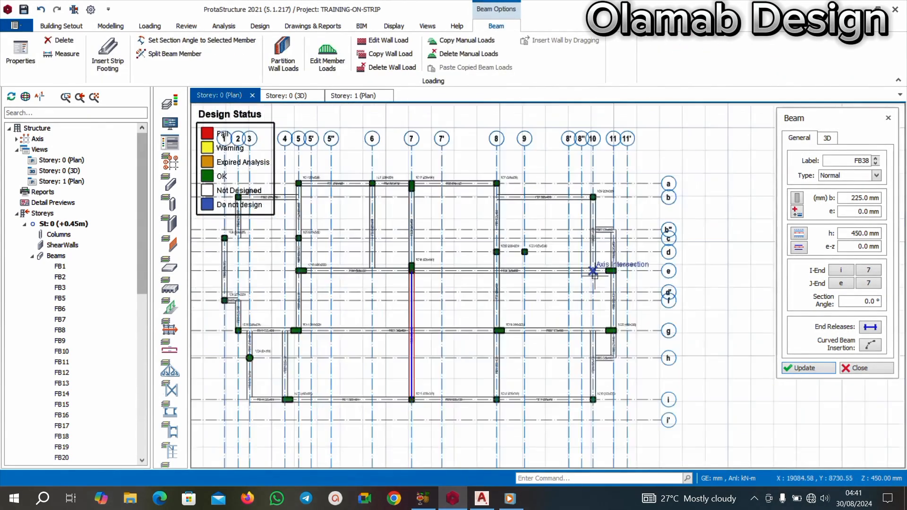
pyautogui.scroll(-2, 526, 260)
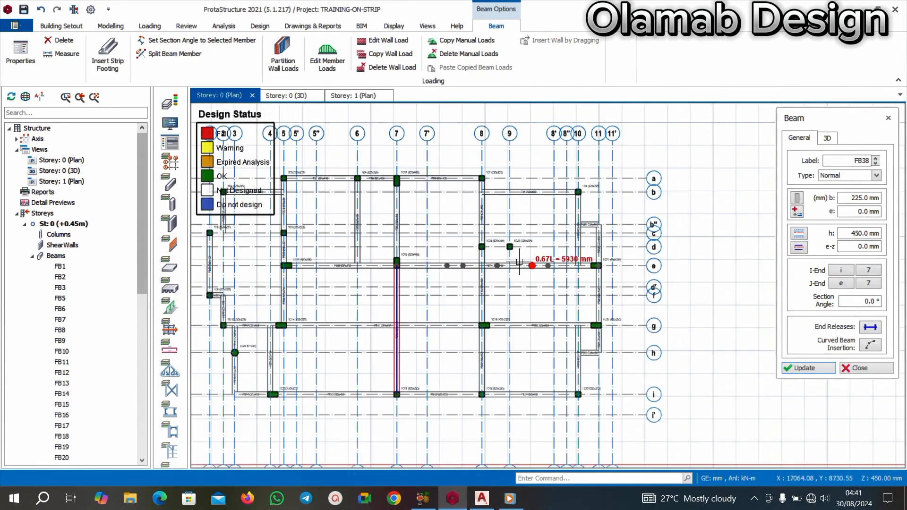
pyautogui.scroll(1, 519, 262)
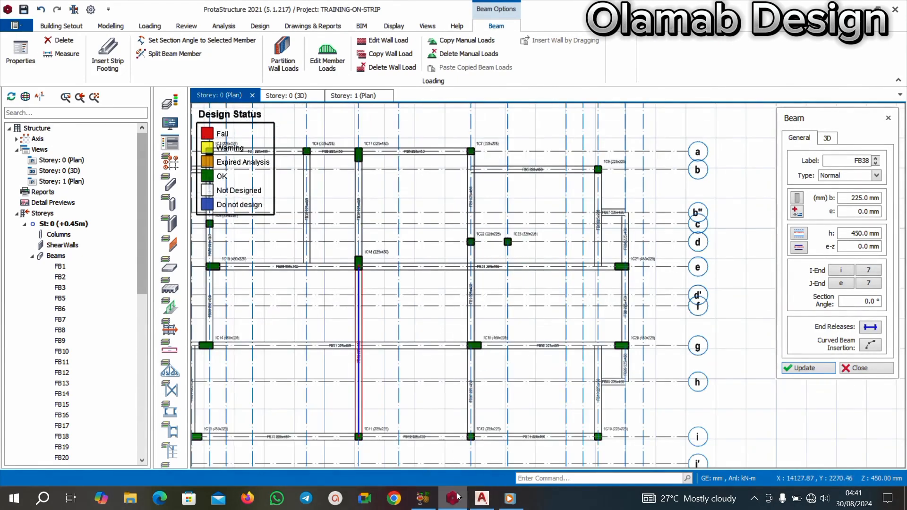
pyautogui.moveTo(455, 503)
pyautogui.click(482, 498)
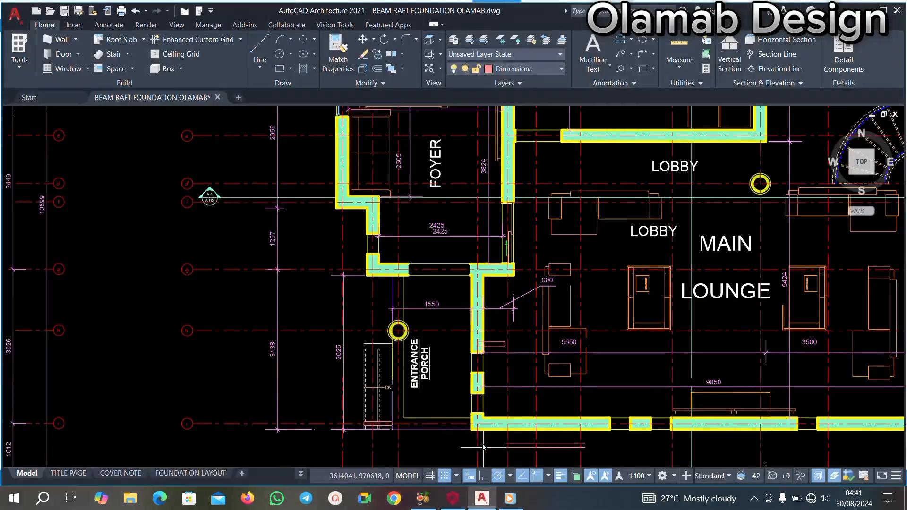
pyautogui.scroll(-3, 610, 278)
pyautogui.scroll(2, 611, 278)
pyautogui.scroll(4, 610, 279)
pyautogui.scroll(-4, 461, 213)
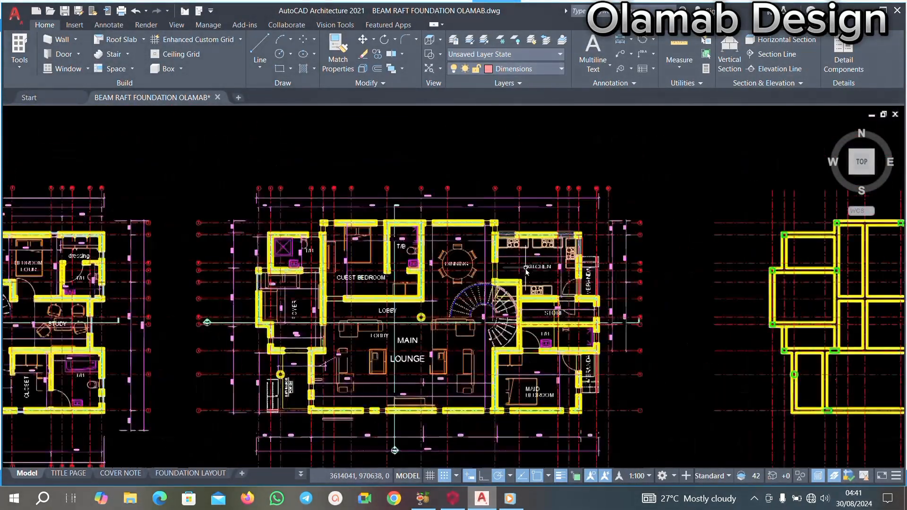
pyautogui.scroll(4, 465, 343)
pyautogui.scroll(2, 378, 315)
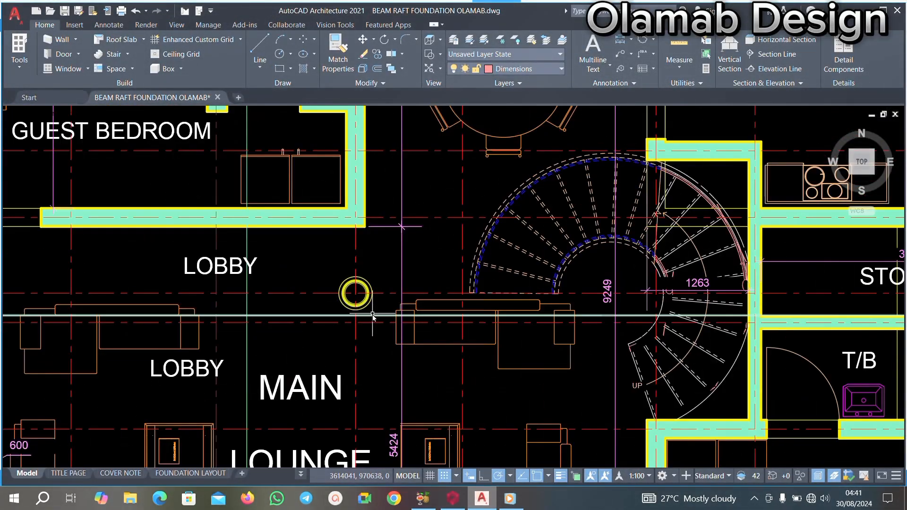
pyautogui.scroll(-2, 371, 319)
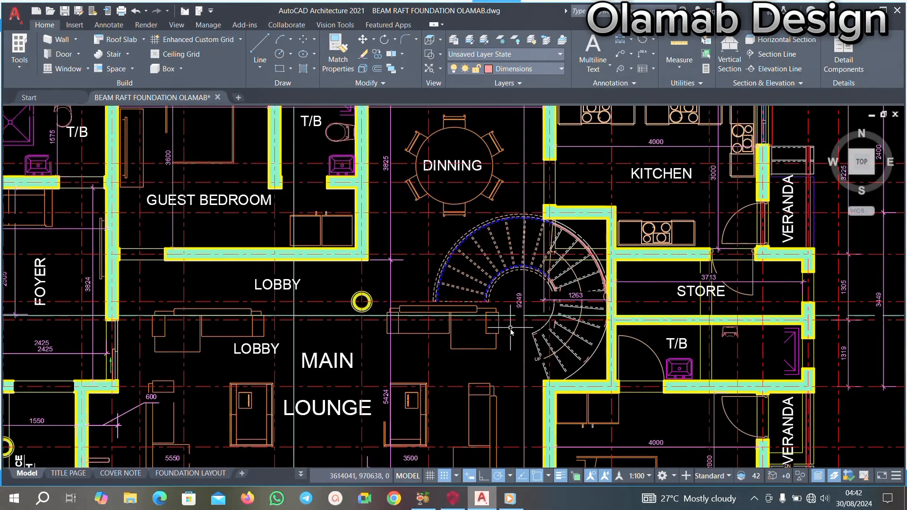
pyautogui.scroll(-4, 666, 309)
pyautogui.scroll(4, 519, 283)
pyautogui.scroll(-3, 487, 228)
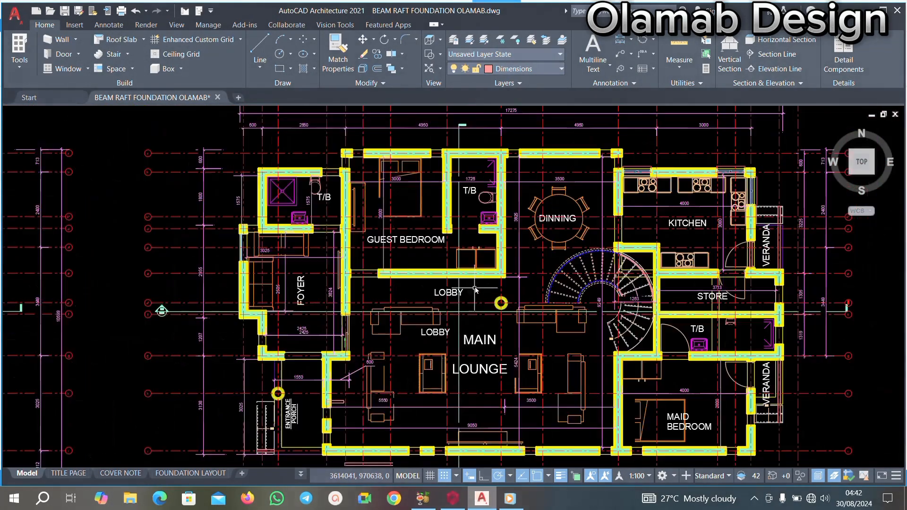
pyautogui.scroll(4, 487, 227)
pyautogui.scroll(-2, 486, 196)
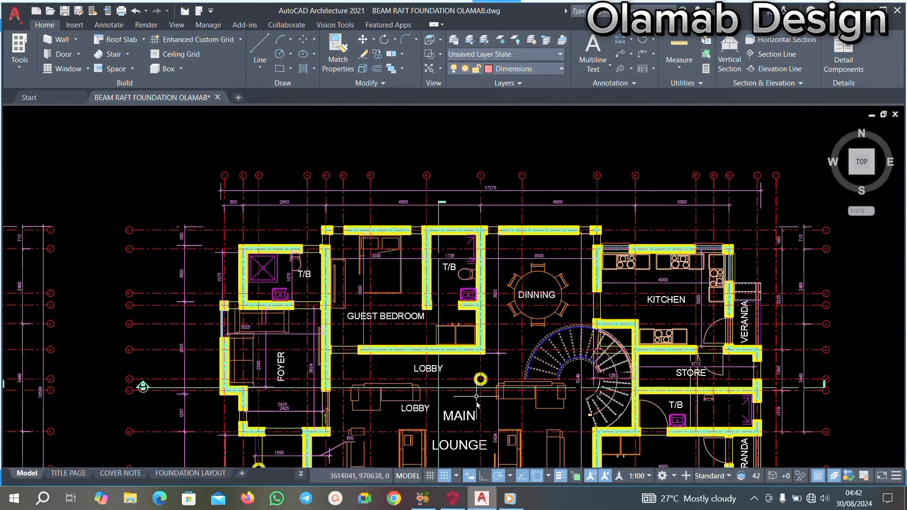
pyautogui.scroll(-4, 468, 306)
pyautogui.scroll(10, 463, 268)
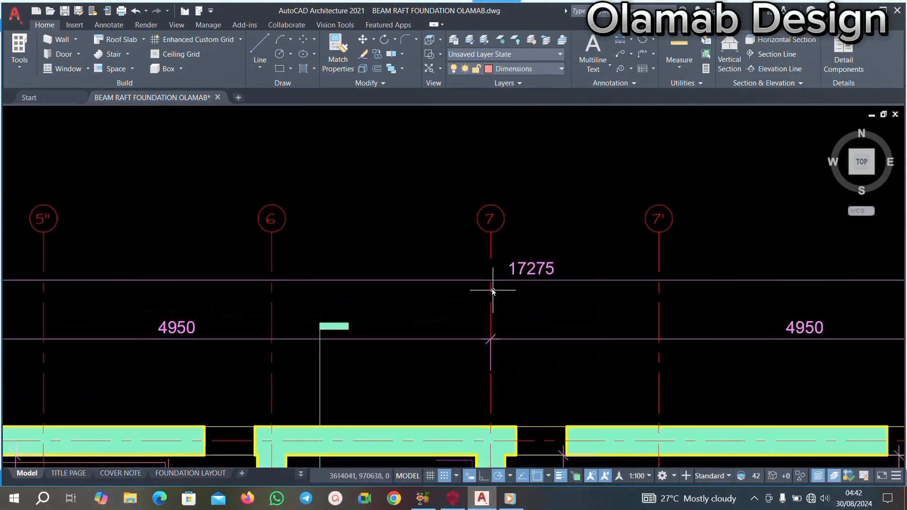
# Switch back to ProtaStructure and check the Storey 0 beam layout around axis 7 against the architectural plan
pyautogui.click(454, 501)
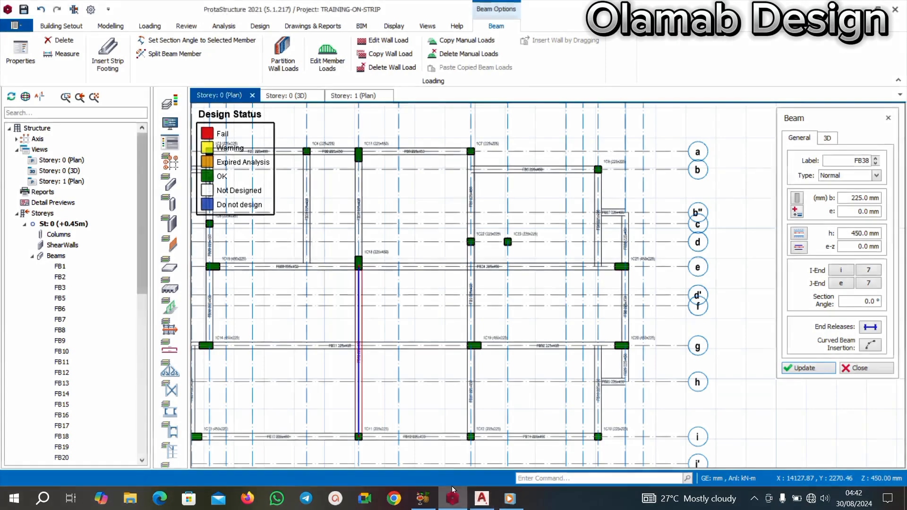
pyautogui.scroll(3, 395, 191)
pyautogui.scroll(-2, 406, 222)
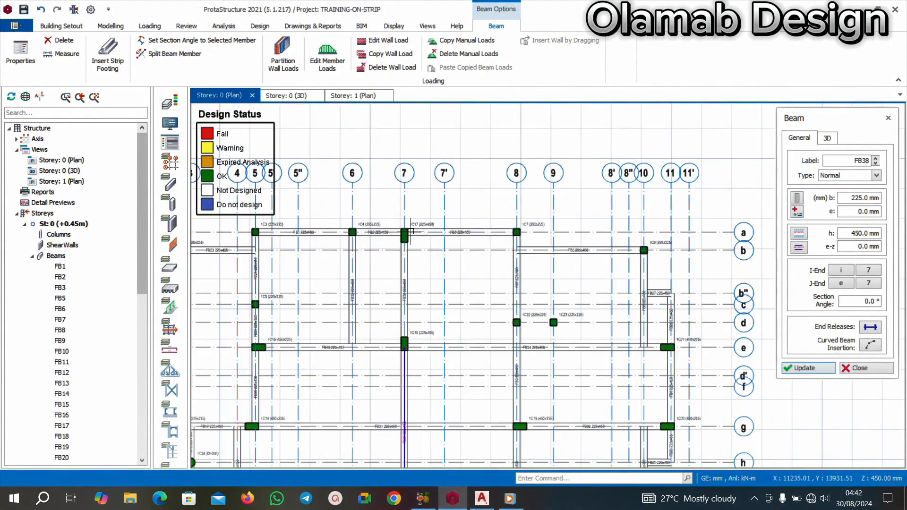
pyautogui.scroll(-2, 421, 347)
pyautogui.scroll(1, 416, 220)
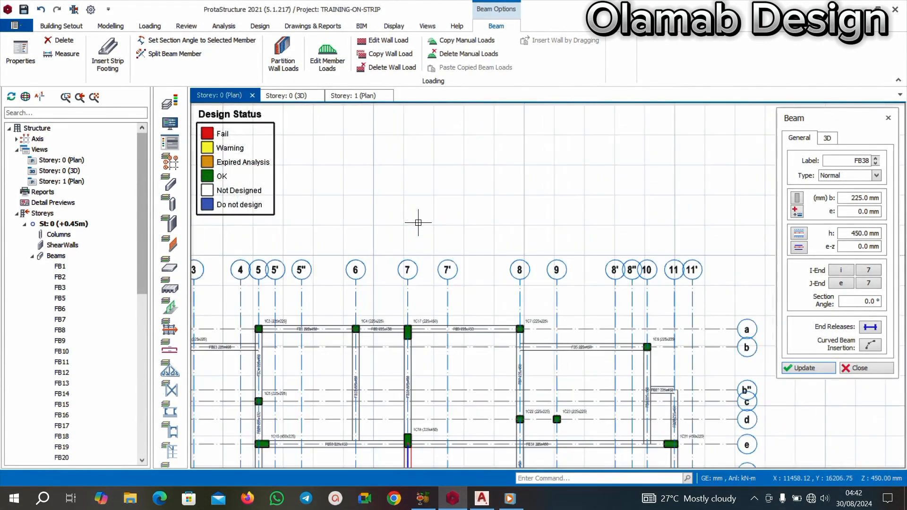
pyautogui.scroll(-2, 425, 344)
pyautogui.scroll(3, 471, 447)
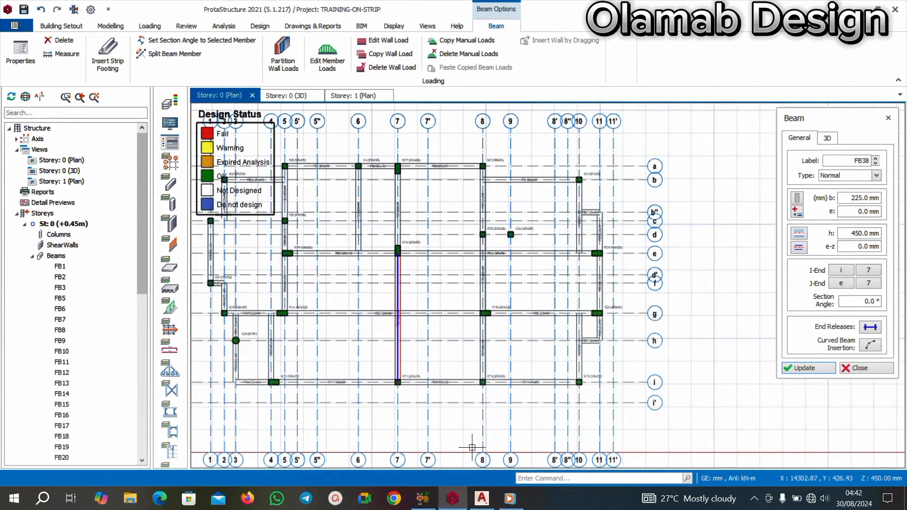
# Switch to the architectural plan in AutoCAD and examine the walls around the curved stair, lounge, store, T/B and maid bedroom
pyautogui.click(480, 499)
pyautogui.scroll(-3, 453, 283)
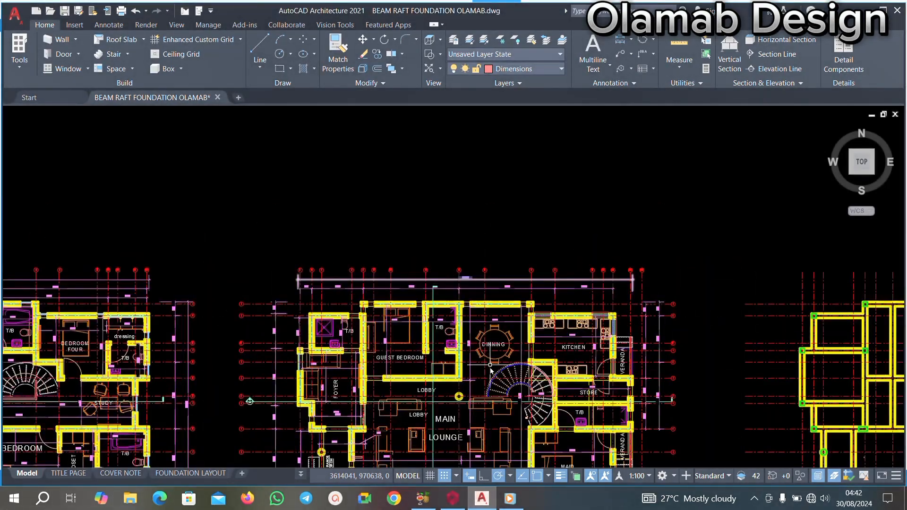
pyautogui.scroll(4, 477, 352)
pyautogui.scroll(-4, 480, 354)
pyautogui.scroll(4, 480, 353)
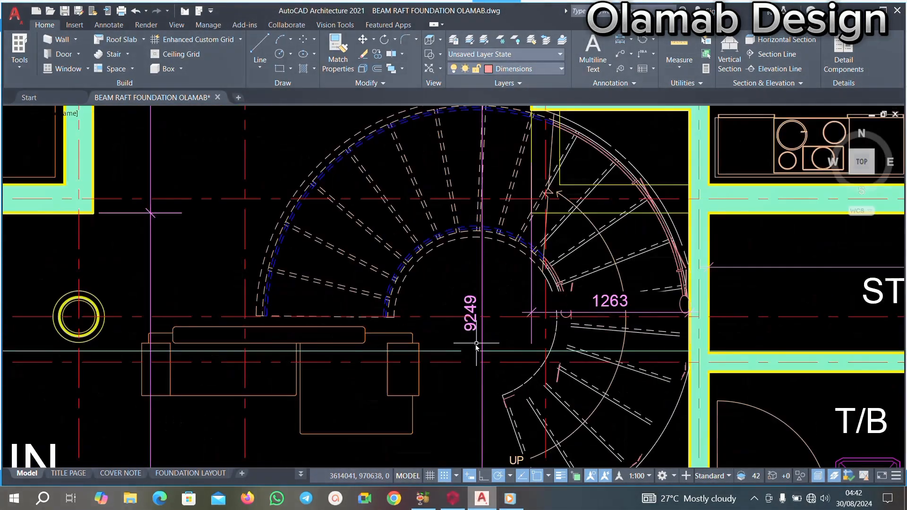
pyautogui.scroll(-5, 471, 346)
pyautogui.scroll(4, 470, 345)
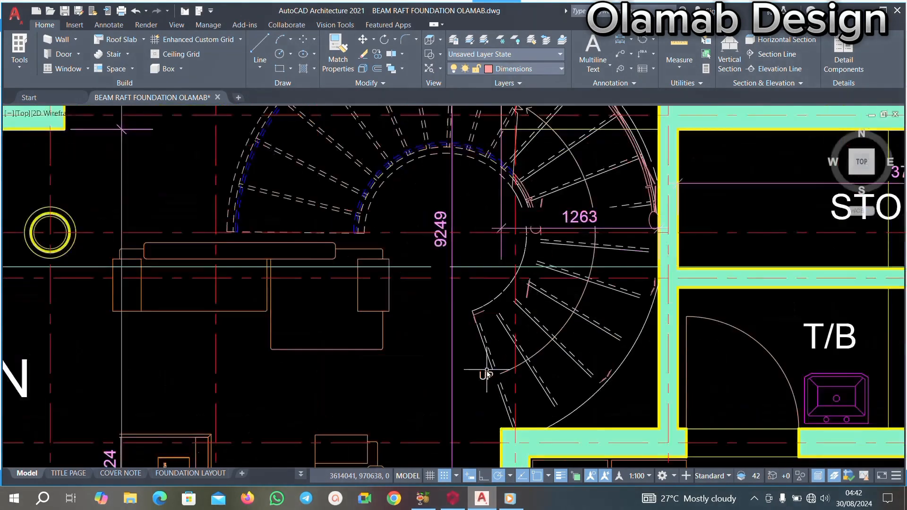
pyautogui.scroll(-4, 470, 346)
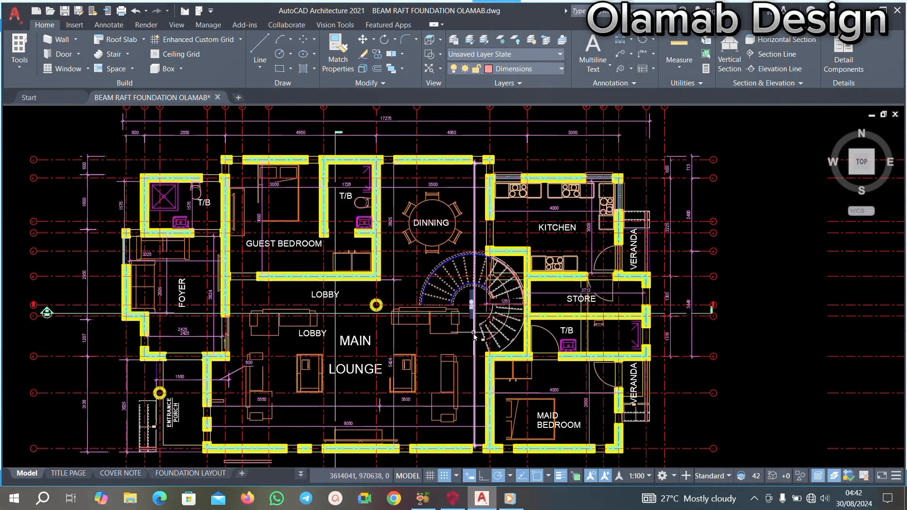
pyautogui.scroll(4, 455, 322)
pyautogui.scroll(-4, 506, 350)
pyautogui.scroll(4, 506, 349)
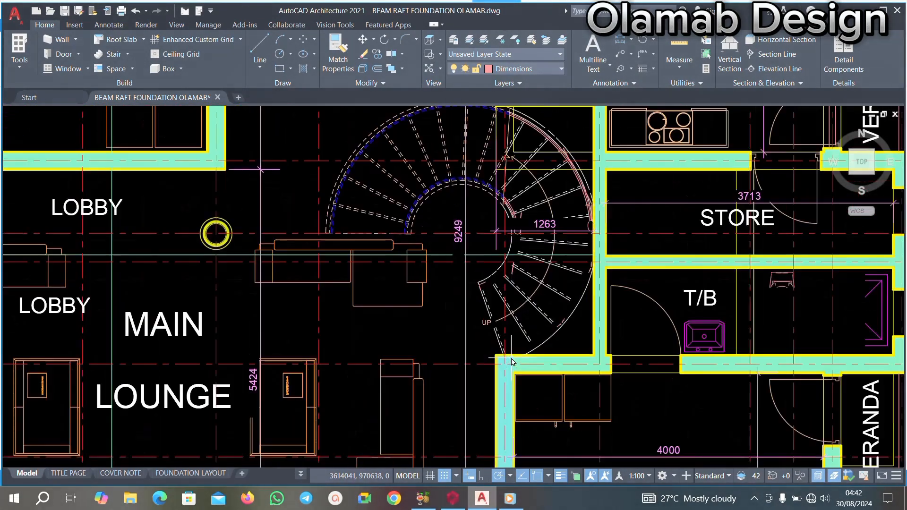
pyautogui.scroll(-2, 510, 323)
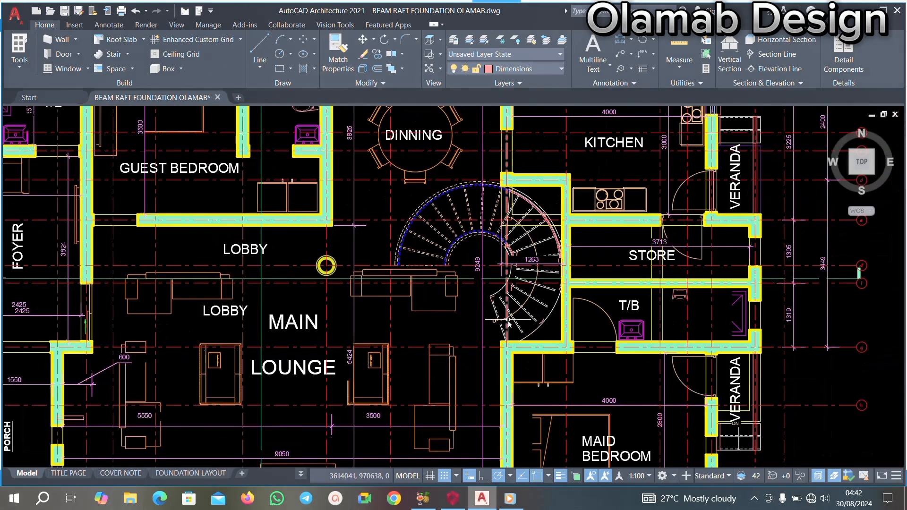
pyautogui.scroll(-5, 470, 337)
pyautogui.scroll(1, 348, 334)
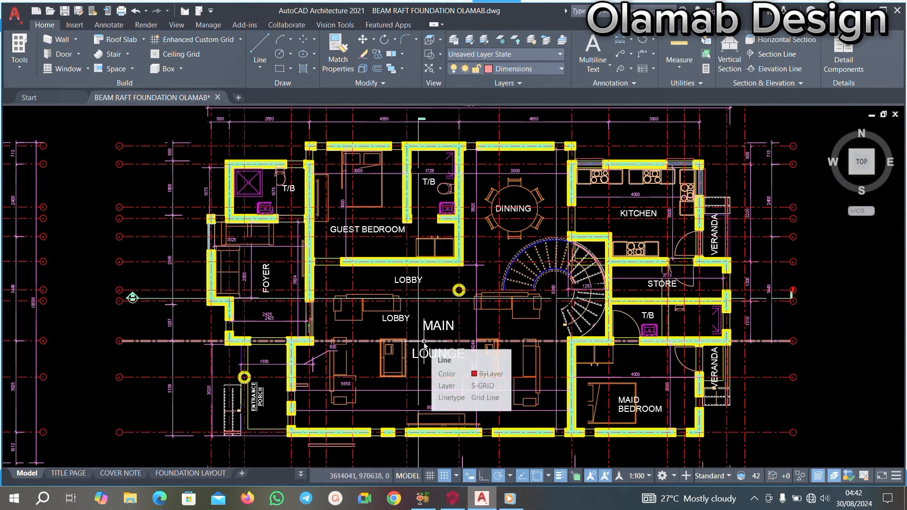
pyautogui.scroll(2, 561, 340)
pyautogui.scroll(4, 561, 339)
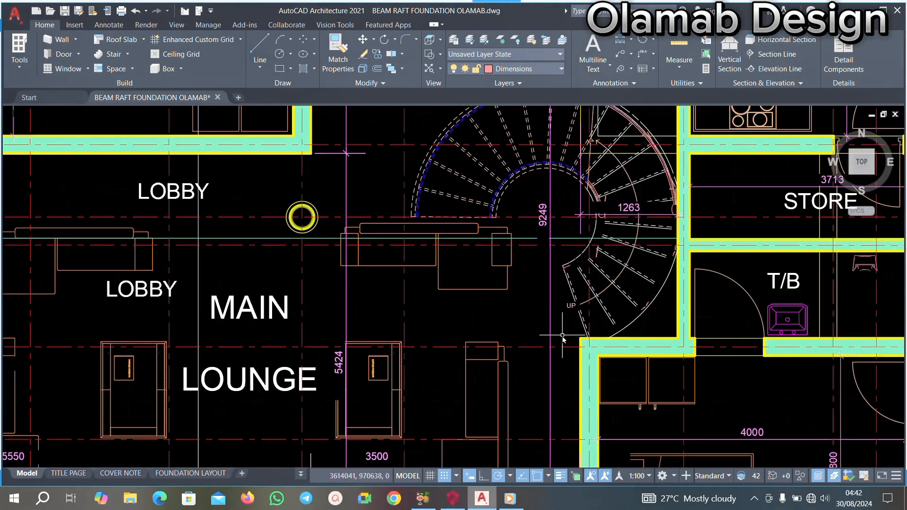
pyautogui.scroll(-6, 560, 332)
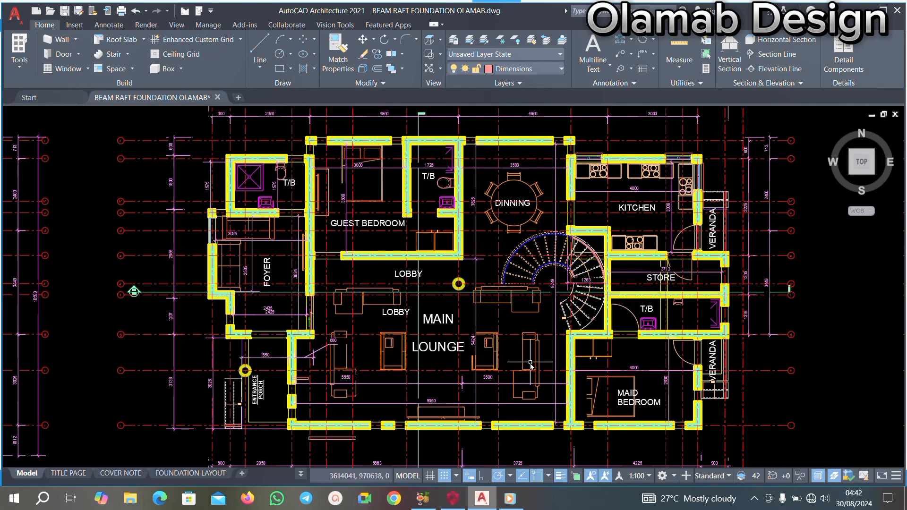
pyautogui.scroll(2, 752, 318)
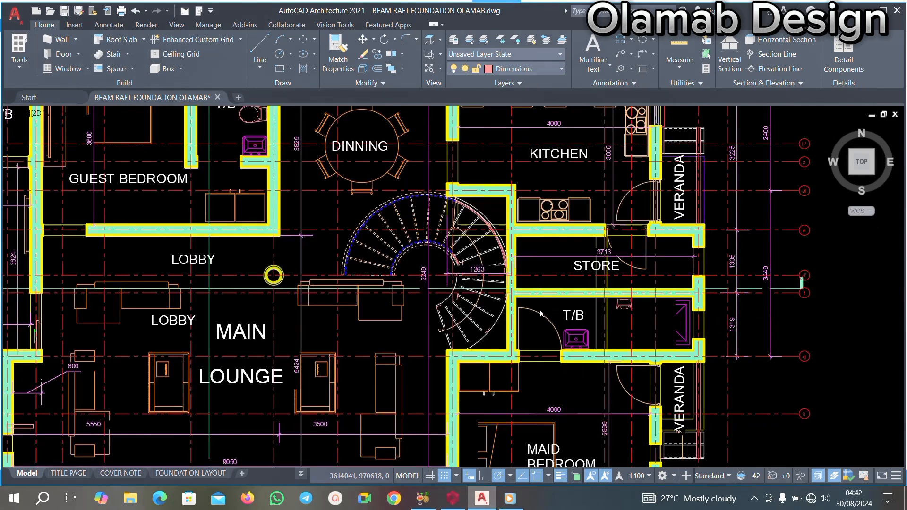
pyautogui.scroll(-4, 541, 314)
# Compare the Storey 0 beam layout around axes 8 and 9 in ProtaStructure with the kitchen and stair walls in the AutoCAD plan
pyautogui.click(452, 498)
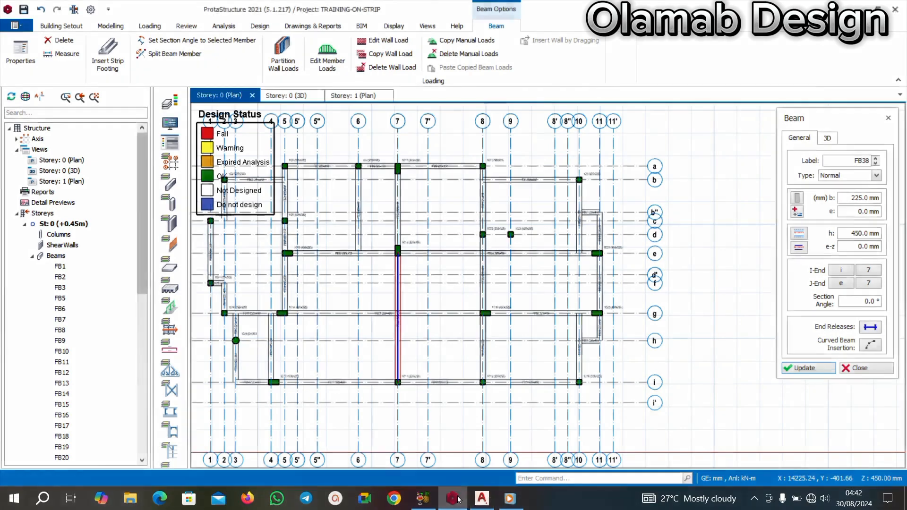
pyautogui.scroll(-2, 491, 285)
pyautogui.scroll(4, 491, 286)
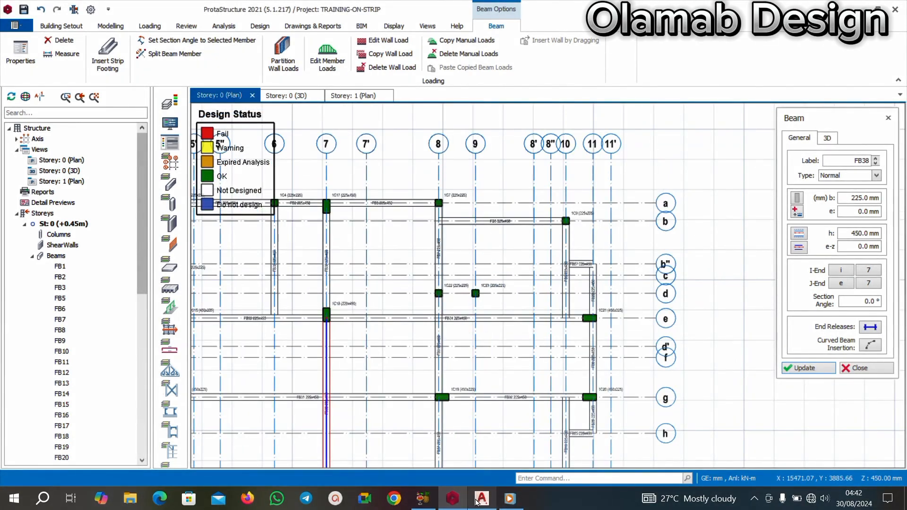
pyautogui.moveTo(477, 501)
pyautogui.click(479, 418)
pyautogui.scroll(4, 475, 281)
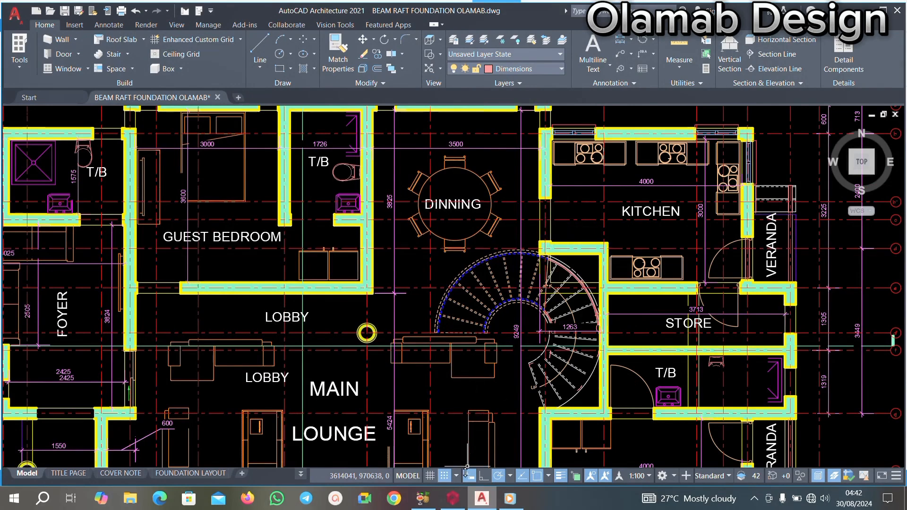
# Switch to ProtaStructure and examine the columns on axis d in the Storey 0 3D view, selecting the one at axis 9
pyautogui.click(452, 498)
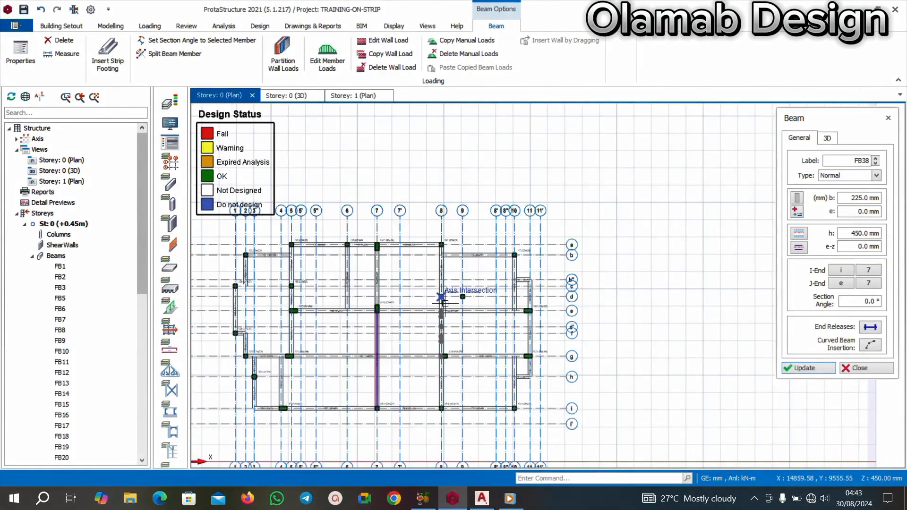
pyautogui.click(286, 95)
pyautogui.moveTo(505, 291)
pyautogui.mouseDown(button='middle')
pyautogui.moveTo(621, 305)
pyautogui.moveTo(583, 313)
pyautogui.moveTo(660, 294)
pyautogui.moveTo(668, 313)
pyautogui.moveTo(621, 312)
pyautogui.mouseUp(button='middle')
pyautogui.scroll(3, 659, 294)
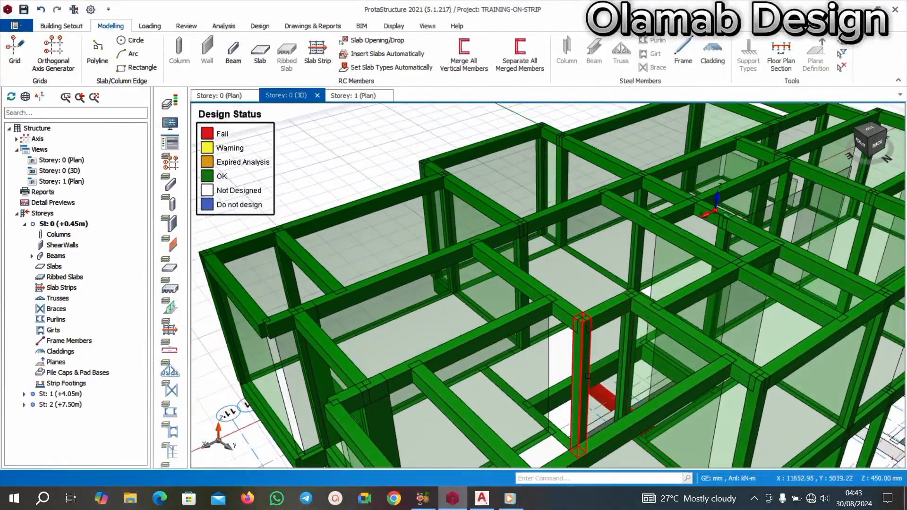
pyautogui.scroll(-3, 587, 376)
pyautogui.moveTo(587, 375)
pyautogui.mouseDown(button='middle')
pyautogui.moveTo(753, 406)
pyautogui.moveTo(766, 397)
pyautogui.mouseUp(button='middle')
pyautogui.scroll(3, 528, 281)
pyautogui.moveTo(547, 286); pyautogui.dragTo(592, 311, button='middle')
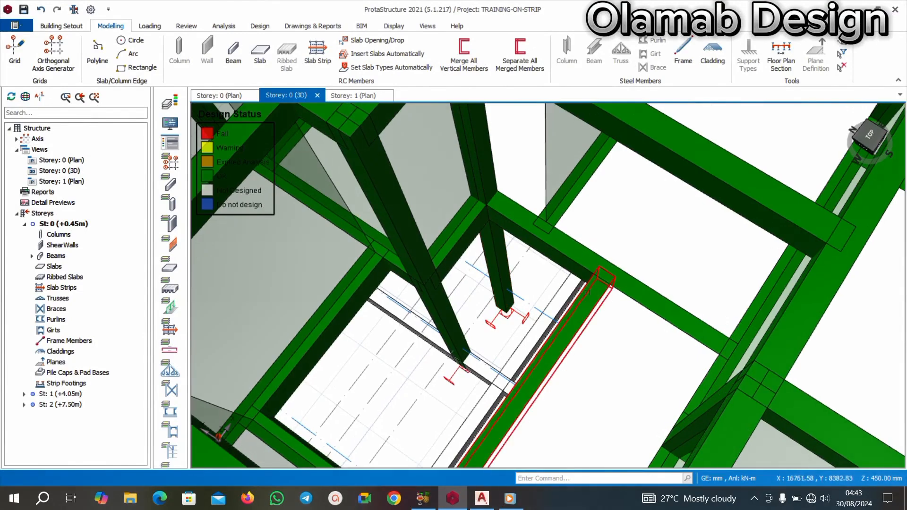
pyautogui.moveTo(466, 339); pyautogui.dragTo(514, 366, button='middle')
pyautogui.click(480, 316)
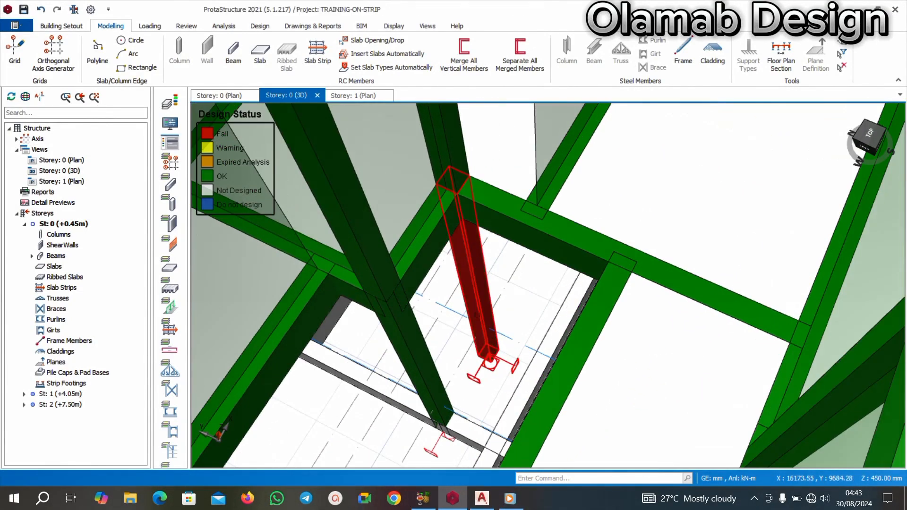
# Locate the selected column on the Storey 0 plan and check the walls around it in the AutoCAD architectural plan
pyautogui.click(215, 95)
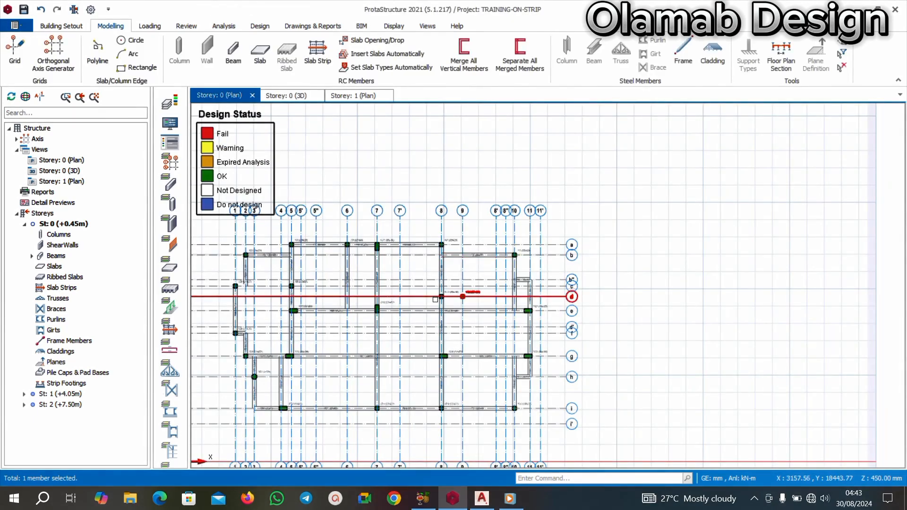
pyautogui.scroll(5, 478, 295)
pyautogui.scroll(-4, 436, 271)
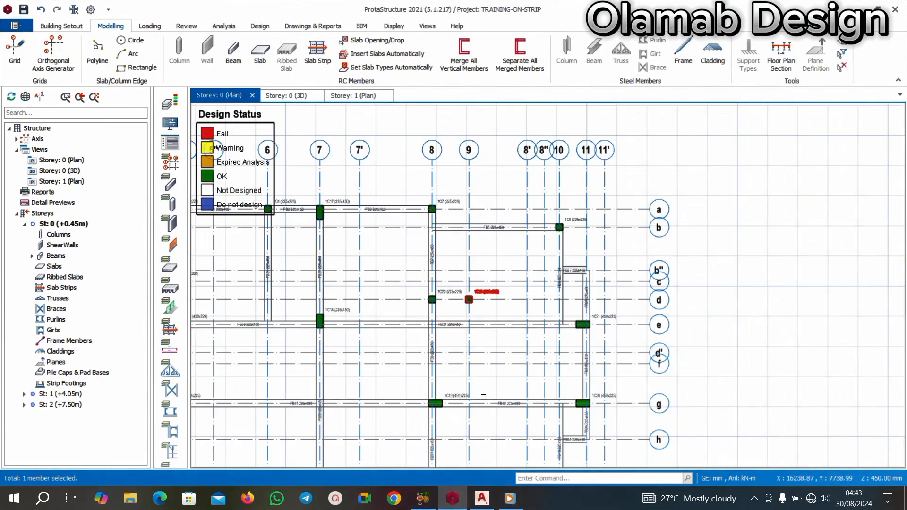
pyautogui.click(491, 508)
pyautogui.scroll(-3, 536, 276)
pyautogui.scroll(3, 536, 276)
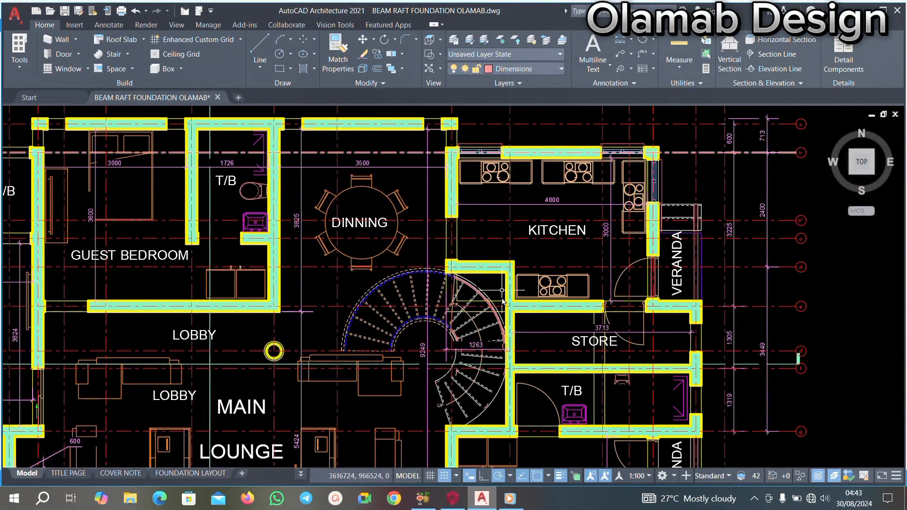
# Back in ProtaStructure, load the properties of the axis e beam FB34 and insert 225x450 mm beams along axis 9 from axis b to axis e
pyautogui.click(451, 498)
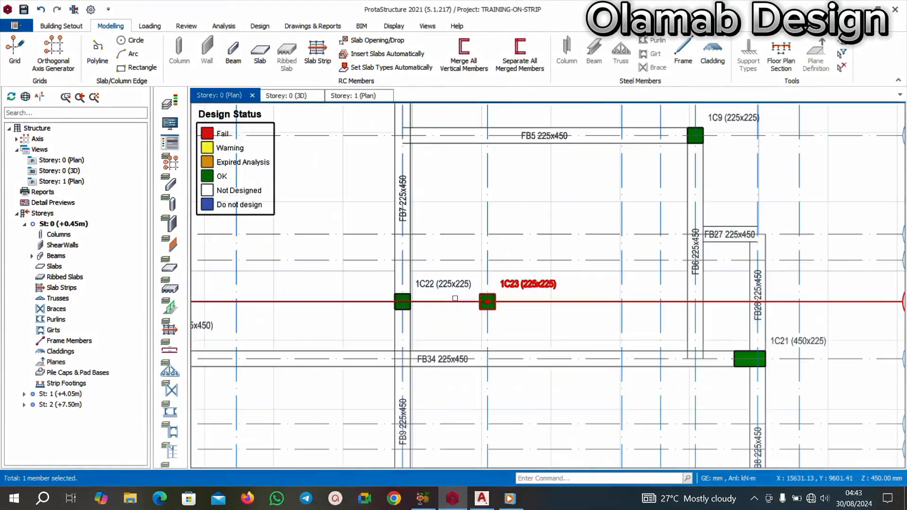
pyautogui.click(446, 366)
pyautogui.rightClick(446, 366)
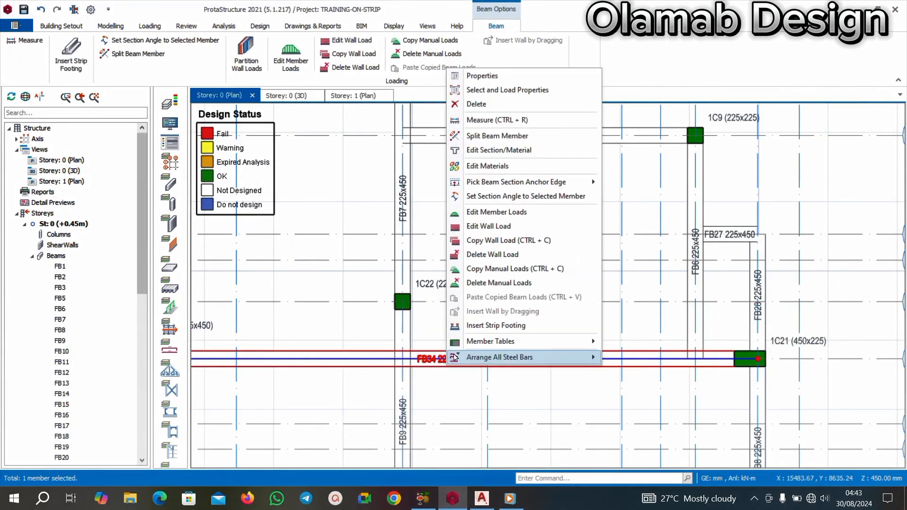
pyautogui.click(482, 76)
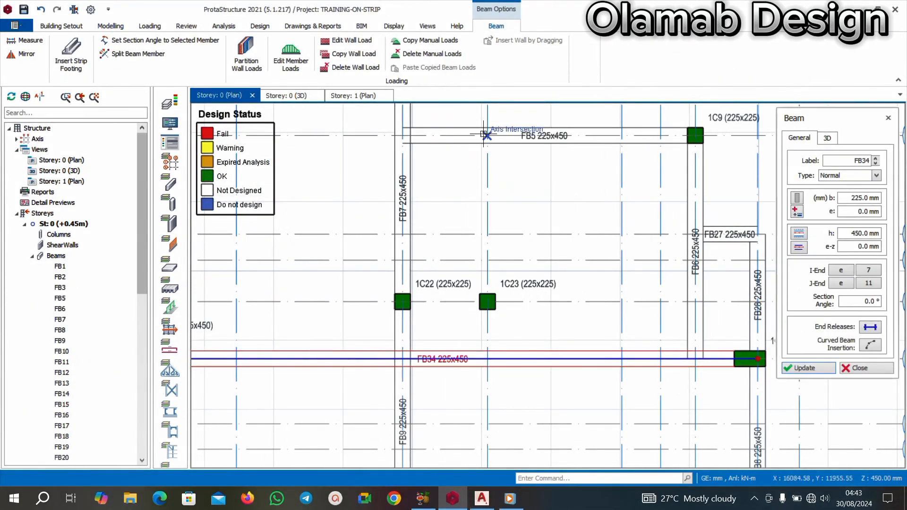
pyautogui.click(484, 134)
pyautogui.click(487, 360)
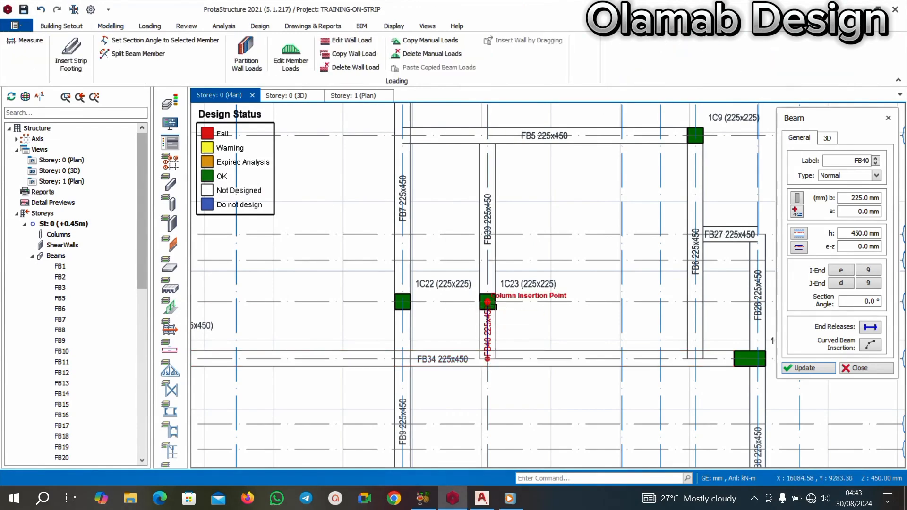
pyautogui.scroll(-5, 523, 261)
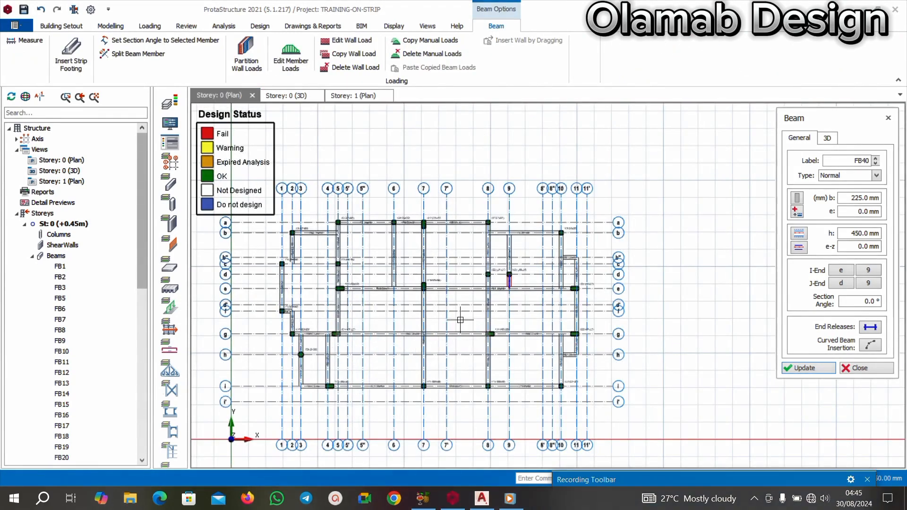
# Switch to the AutoCAD plan and examine the grid labels and walls along axis 9 beside the kitchen and stair
pyautogui.scroll(3, 460, 320)
pyautogui.scroll(-2, 460, 320)
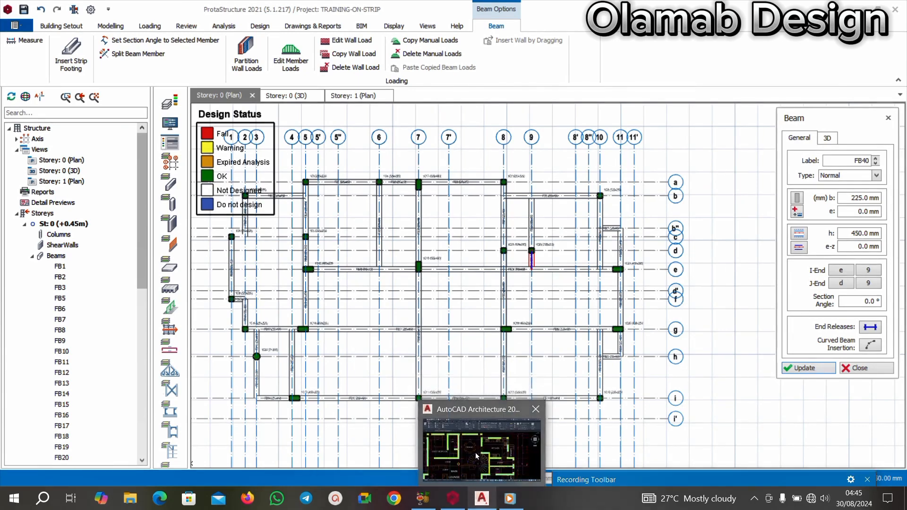
pyautogui.click(482, 499)
pyautogui.scroll(-8, 479, 272)
pyautogui.scroll(8, 482, 265)
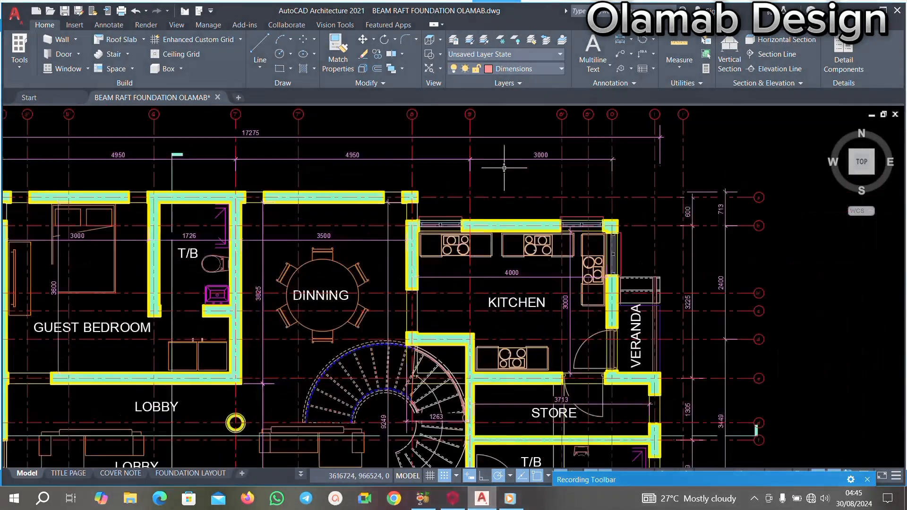
pyautogui.scroll(3, 469, 202)
pyautogui.scroll(-4, 469, 239)
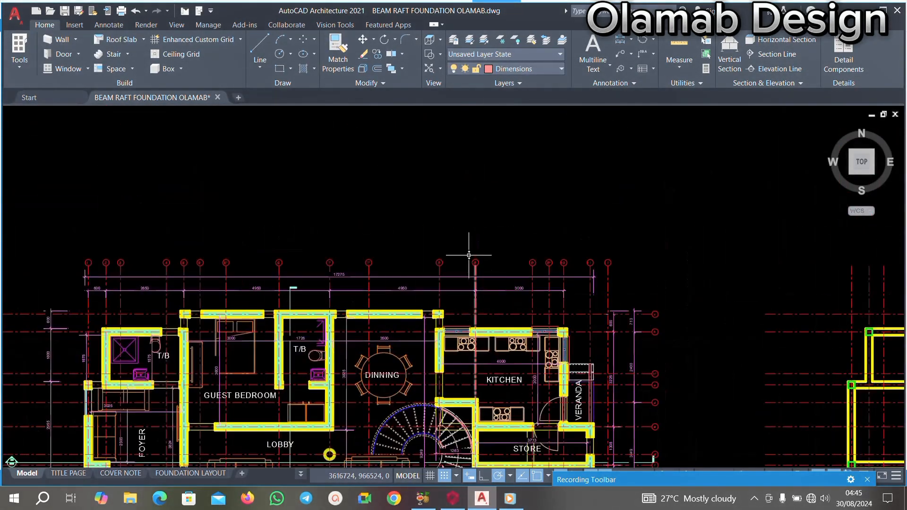
pyautogui.scroll(6, 481, 261)
pyautogui.scroll(-6, 482, 261)
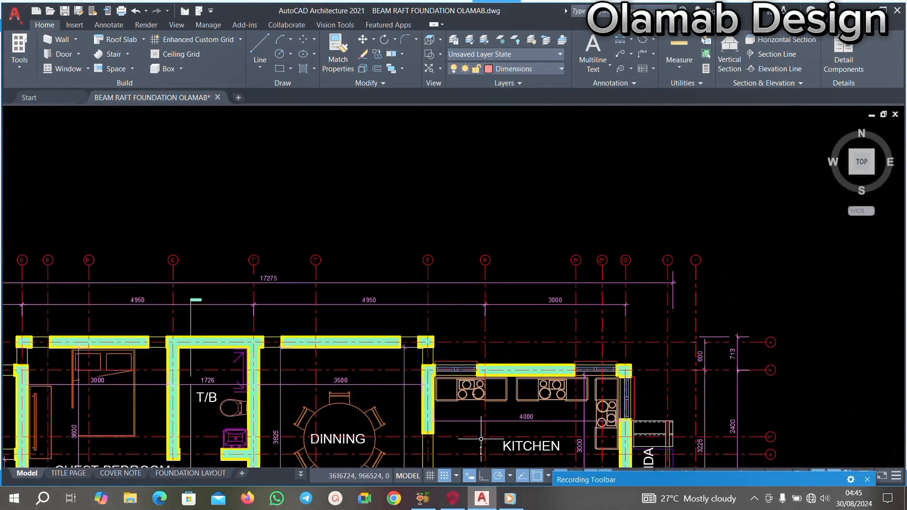
# Switch to ProtaStructure and insert a 225x450 mm beam along axis 9 from axis e to axis g
pyautogui.click(453, 500)
pyautogui.scroll(3, 525, 264)
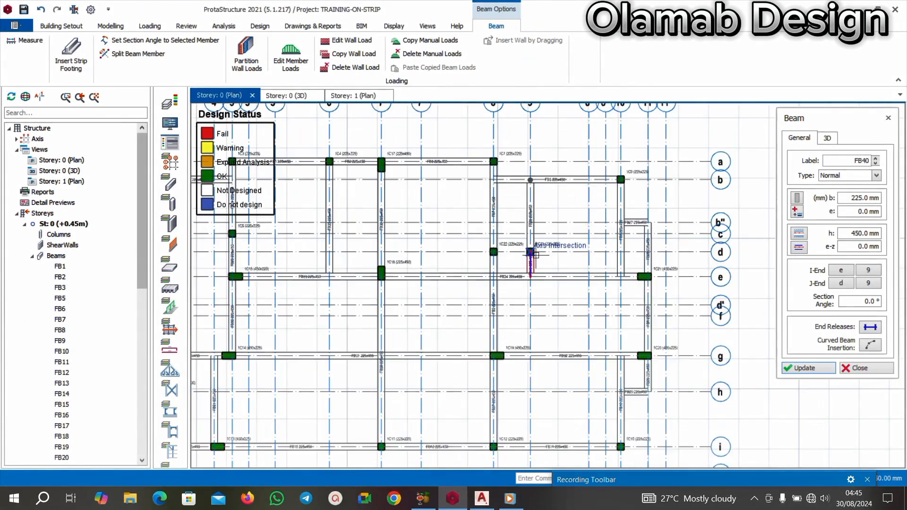
pyautogui.scroll(2, 528, 272)
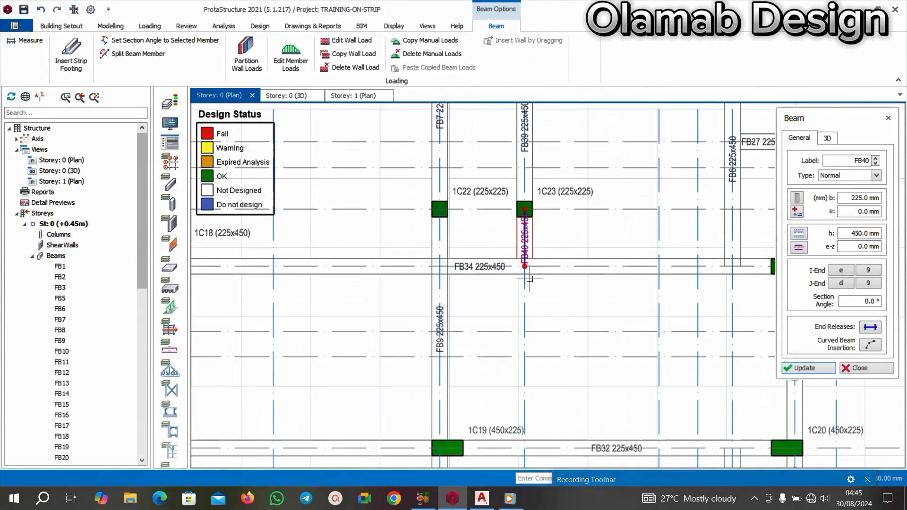
pyautogui.click(523, 267)
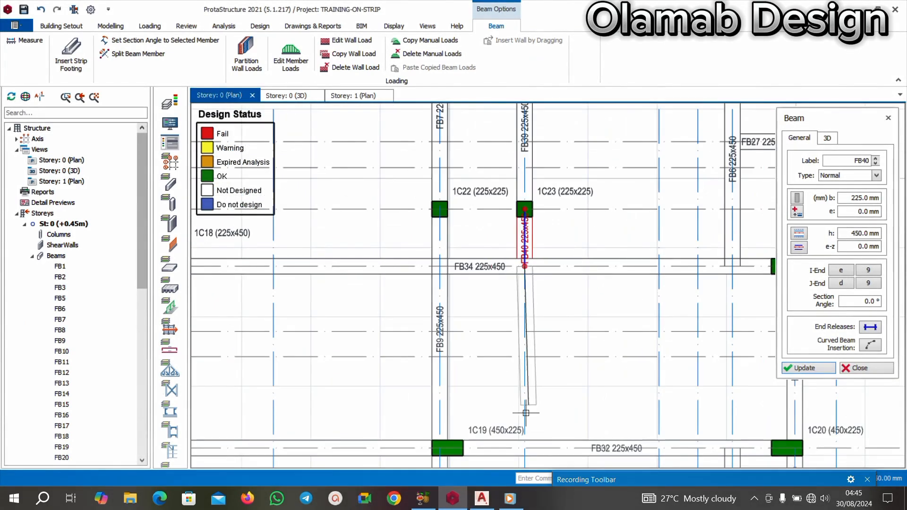
pyautogui.click(523, 457)
pyautogui.scroll(-4, 603, 250)
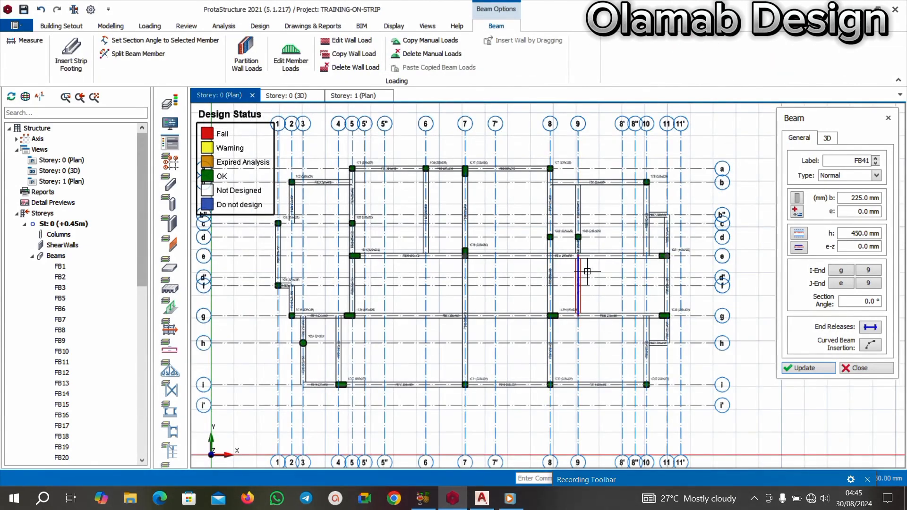
pyautogui.scroll(1, 587, 265)
pyautogui.scroll(-2, 587, 260)
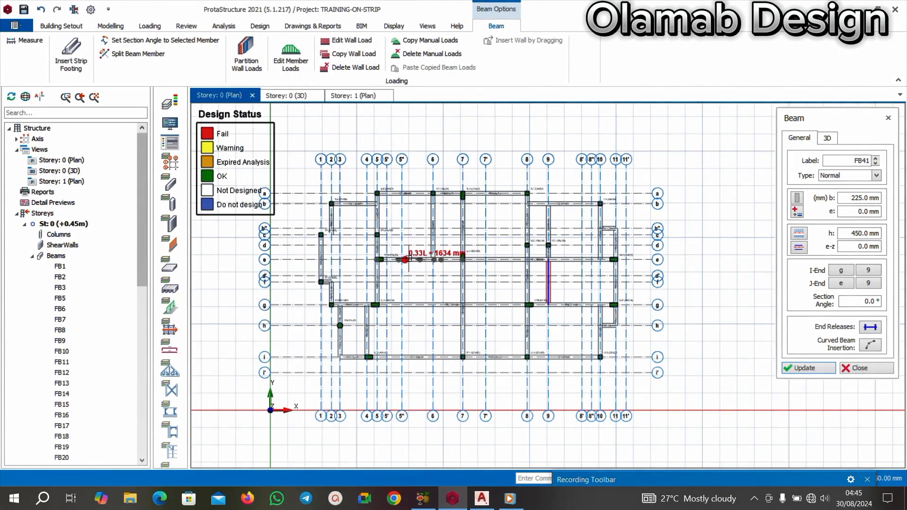
pyautogui.scroll(1, 347, 301)
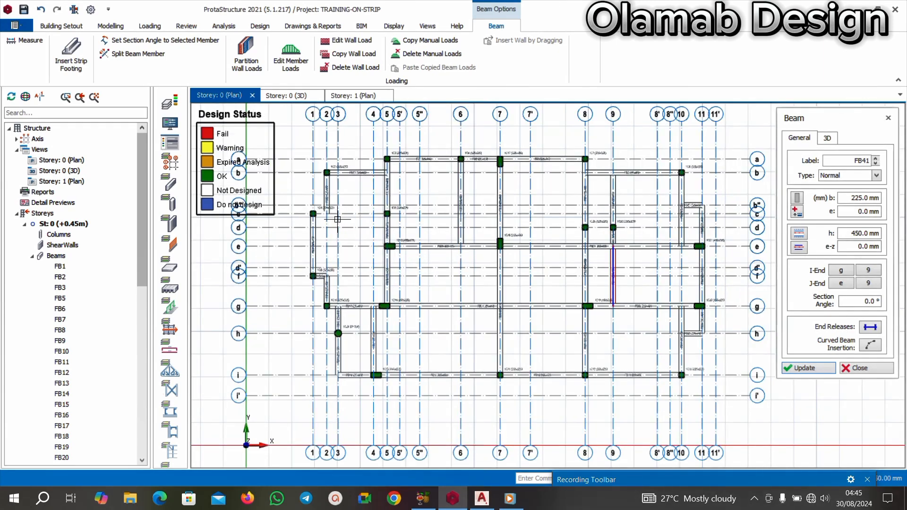
# Insert a 225x450 mm beam along axis c from column 1C6 on axis 1 to column 1C5 on axis 5
pyautogui.scroll(1, 337, 219)
pyautogui.scroll(-1, 312, 208)
pyautogui.scroll(2, 345, 250)
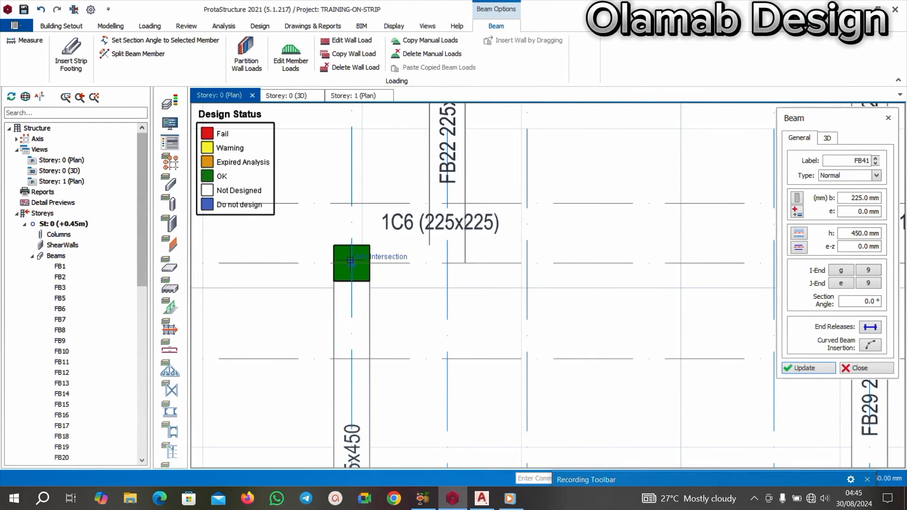
pyautogui.click(350, 260)
pyautogui.scroll(-2, 350, 260)
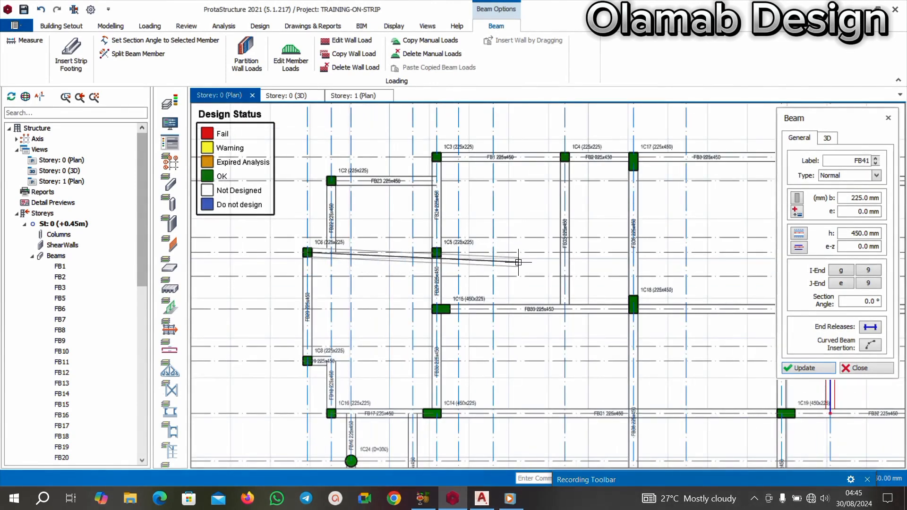
pyautogui.scroll(2, 436, 253)
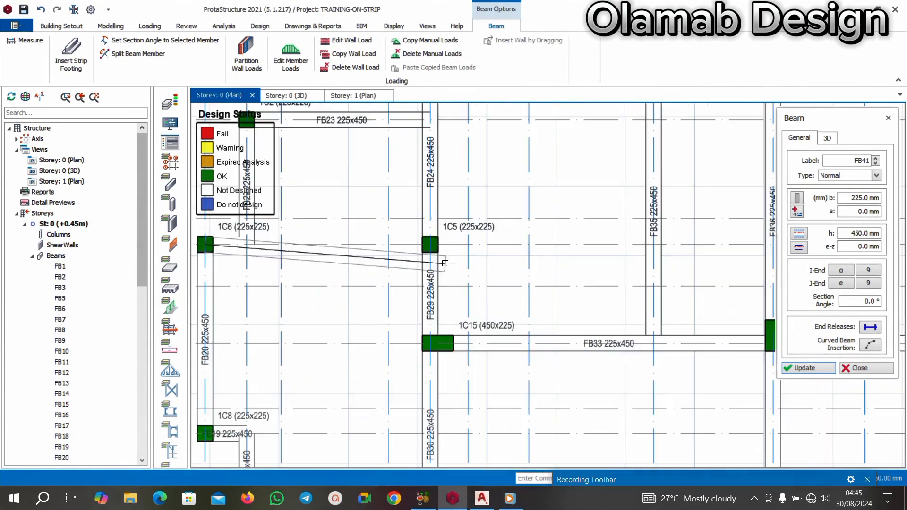
pyautogui.click(428, 245)
pyautogui.scroll(-3, 470, 269)
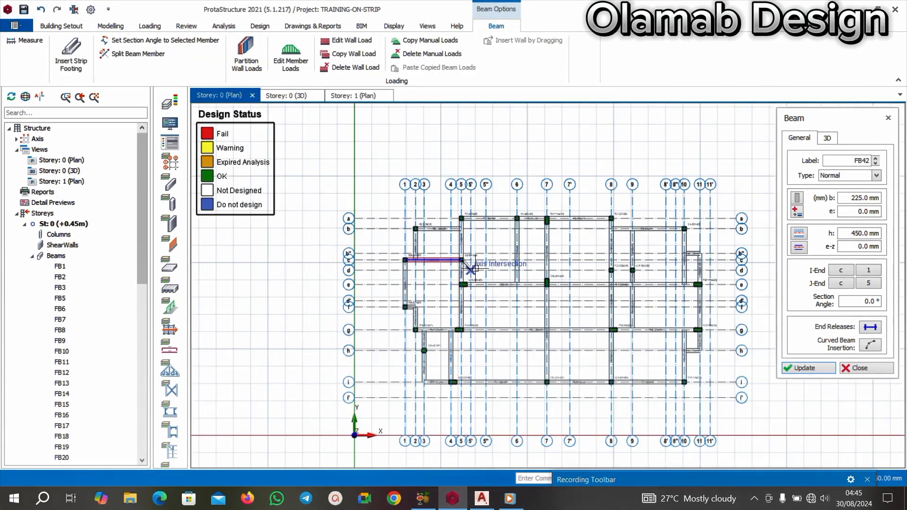
pyautogui.press('Escape')
# Delete the short beam FB19 along axis f between axis 1 and axis 2
pyautogui.scroll(4, 418, 301)
pyautogui.scroll(2, 392, 330)
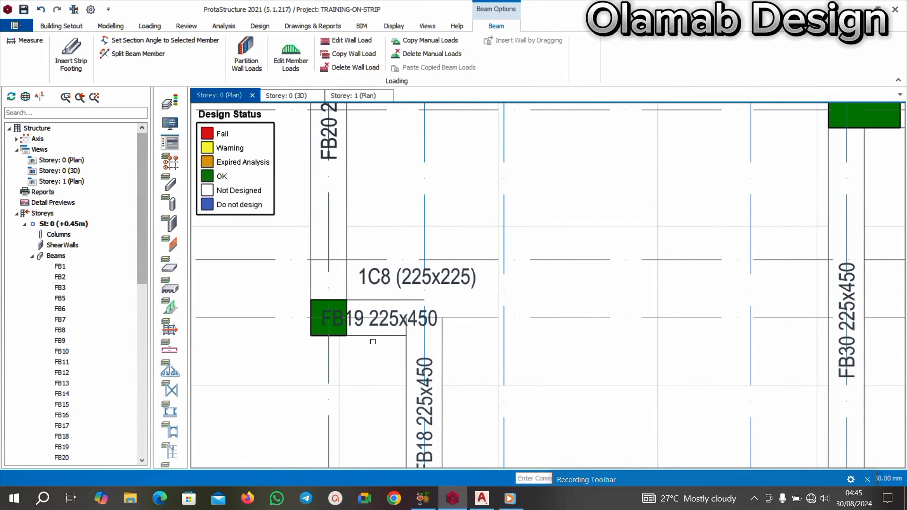
pyautogui.click(375, 335)
pyautogui.scroll(-3, 370, 289)
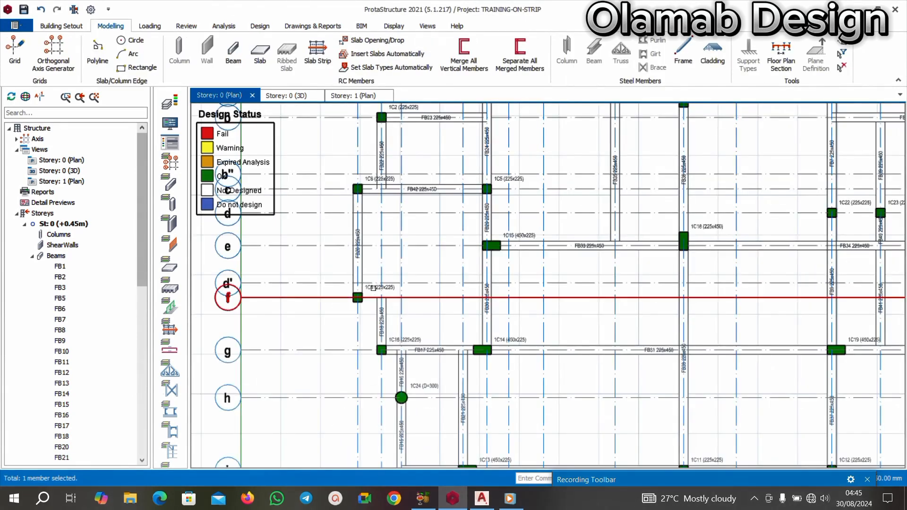
# Load the properties of the axis 1 beam FB20 and insert a 225x450 mm beam along axis f from axis 1 to axis 5
pyautogui.scroll(3, 366, 258)
pyautogui.rightClick(346, 189)
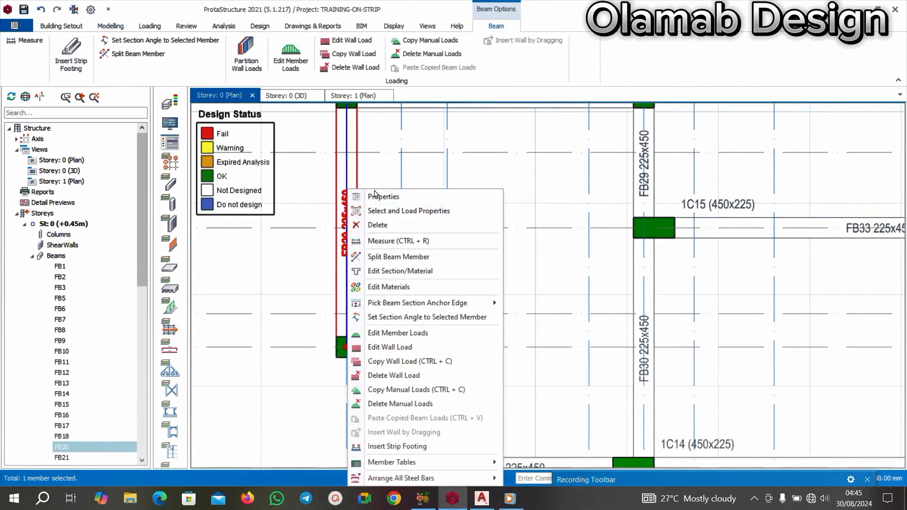
pyautogui.click(374, 197)
pyautogui.scroll(-3, 343, 348)
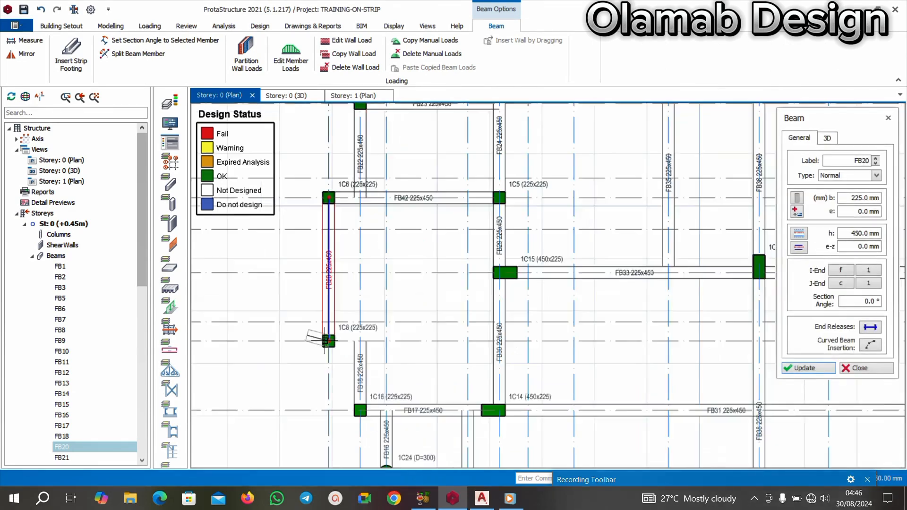
pyautogui.scroll(3, 468, 336)
pyautogui.click(467, 335)
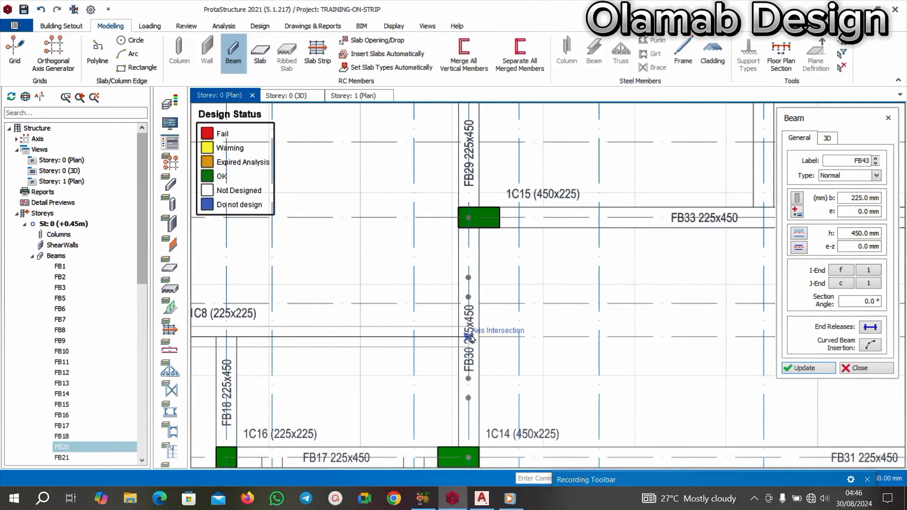
pyautogui.scroll(-5, 470, 336)
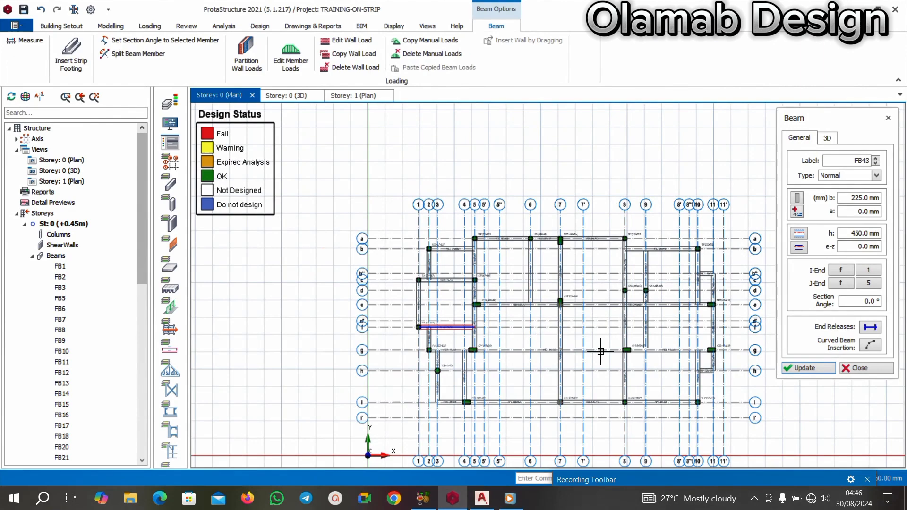
# Check the whole Storey 0 plan for missing foundation beams along the axes
pyautogui.scroll(4, 722, 322)
pyautogui.scroll(-1, 651, 297)
pyautogui.scroll(2, 651, 297)
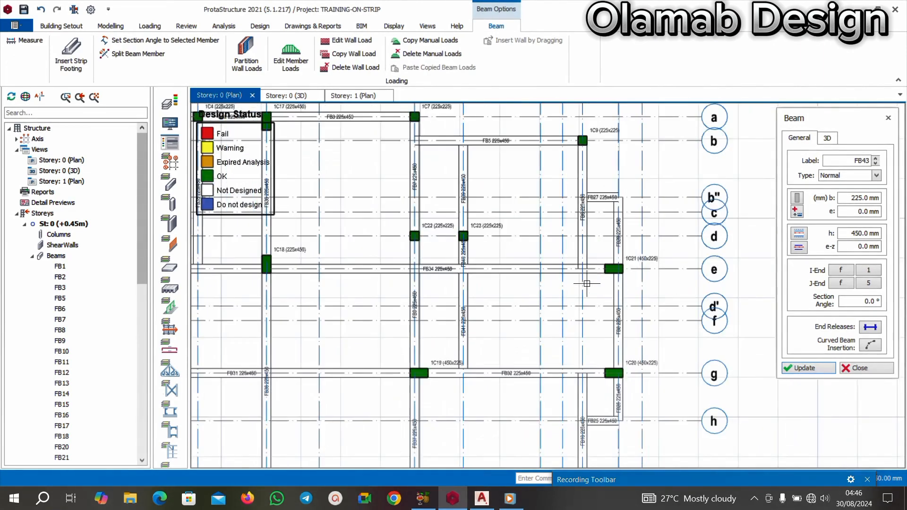
pyautogui.scroll(-4, 651, 298)
pyautogui.scroll(3, 327, 351)
pyautogui.scroll(-3, 328, 351)
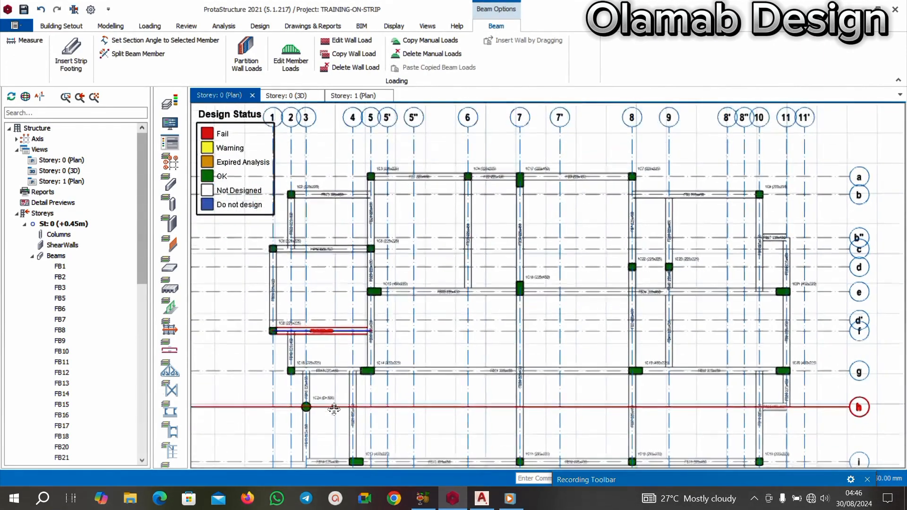
pyautogui.scroll(3, 472, 351)
pyautogui.moveTo(473, 351); pyautogui.dragTo(457, 274, button='middle')
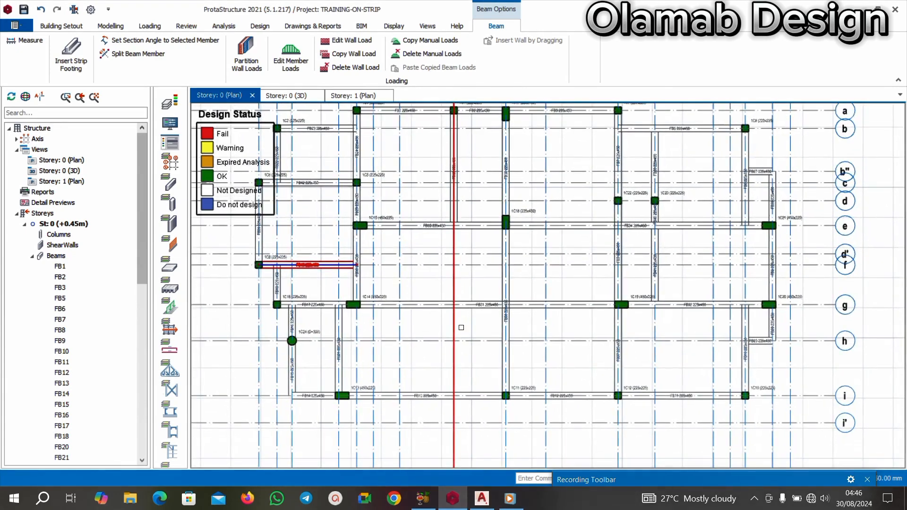
pyautogui.moveTo(423, 323); pyautogui.dragTo(442, 350, button='middle')
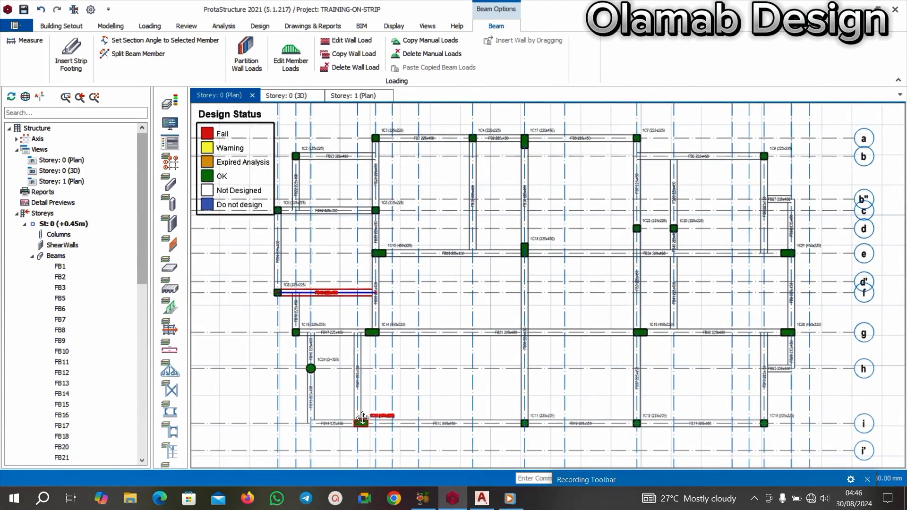
pyautogui.moveTo(351, 318); pyautogui.dragTo(379, 330, button='middle')
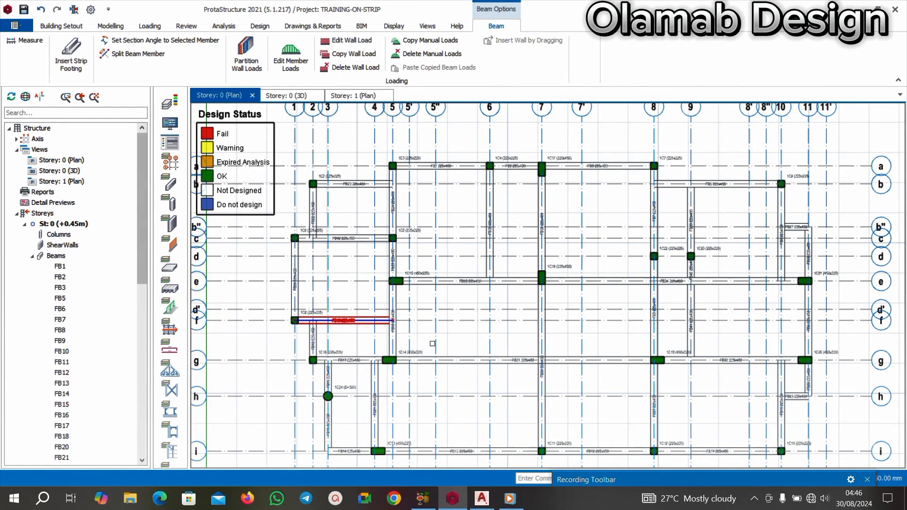
pyautogui.moveTo(463, 342); pyautogui.dragTo(427, 311, button='middle')
pyautogui.keyDown('ctrl'); pyautogui.click(590, 329); pyautogui.keyUp('ctrl')
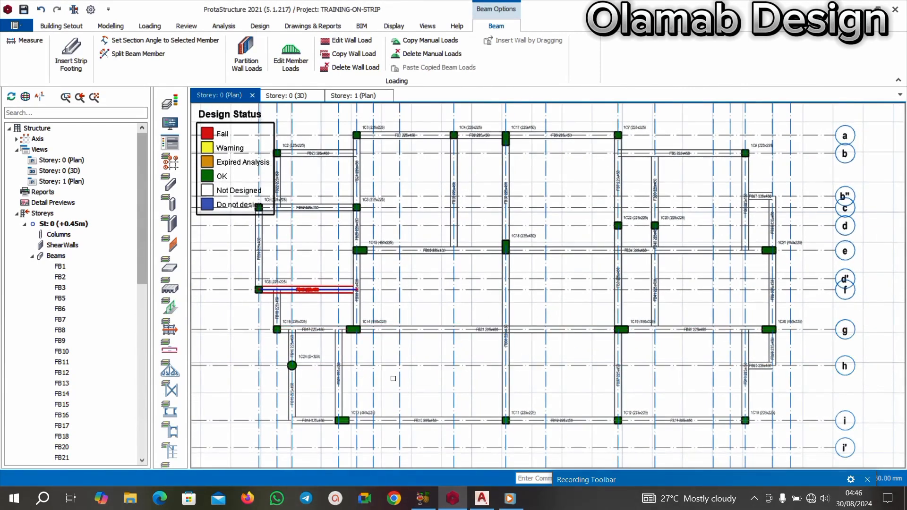
pyautogui.scroll(-2, 411, 364)
pyautogui.moveTo(442, 279); pyautogui.dragTo(442, 300, button='middle')
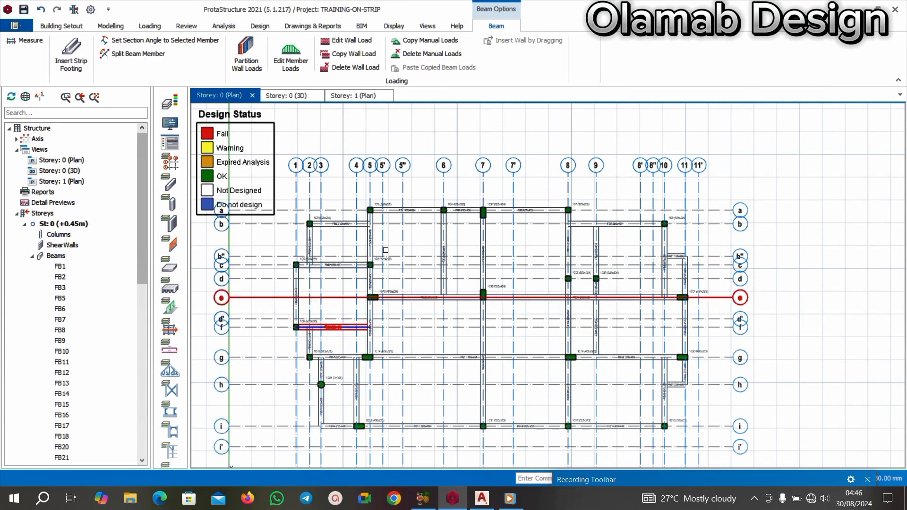
# Inspect the foundation beams from several sides in the Storey 0 3D view and return to the Storey 0 plan
pyautogui.click(292, 96)
pyautogui.scroll(-7, 461, 214)
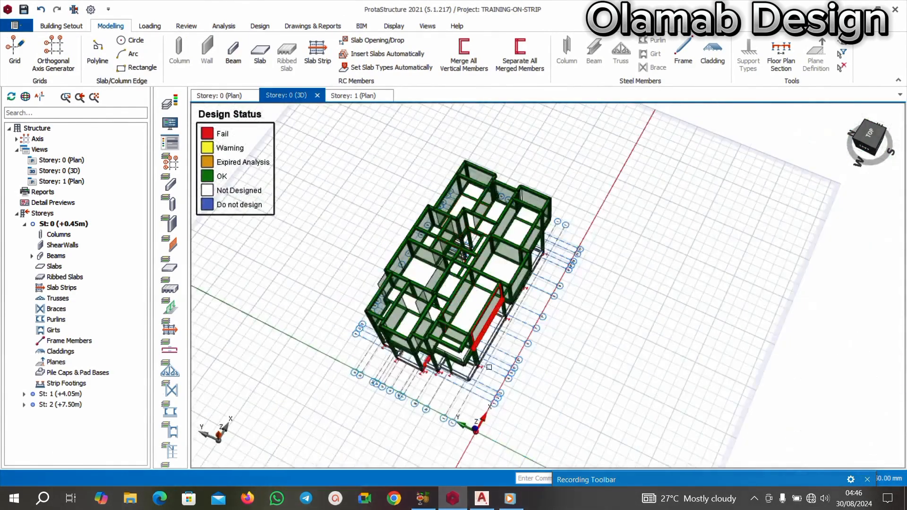
pyautogui.moveTo(489, 367); pyautogui.dragTo(397, 347, button='middle')
pyautogui.scroll(4, 493, 322)
pyautogui.scroll(-5, 461, 340)
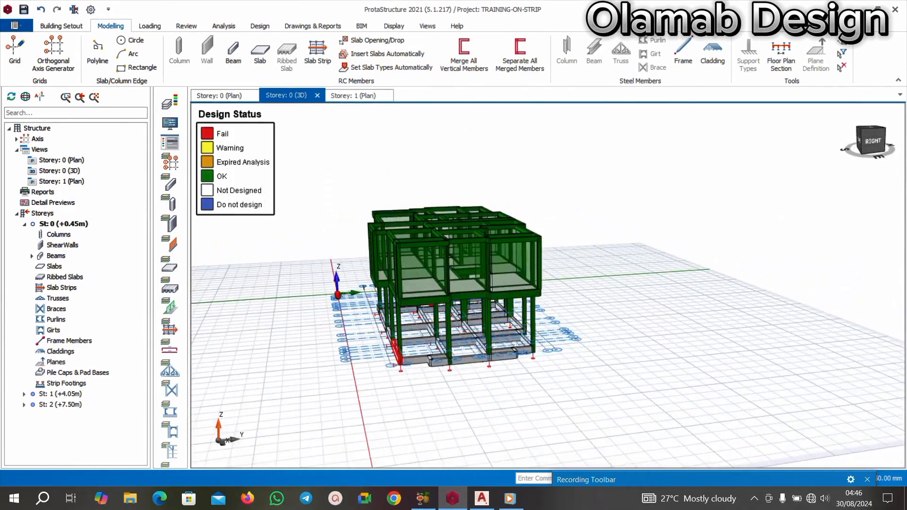
pyautogui.scroll(4, 486, 355)
pyautogui.scroll(-2, 480, 355)
pyautogui.moveTo(596, 372); pyautogui.dragTo(709, 374, button='middle')
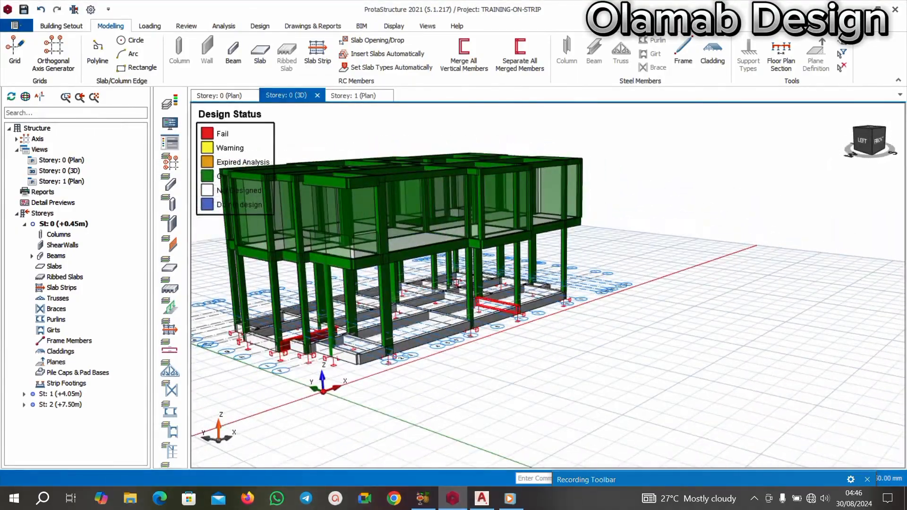
pyautogui.click(220, 96)
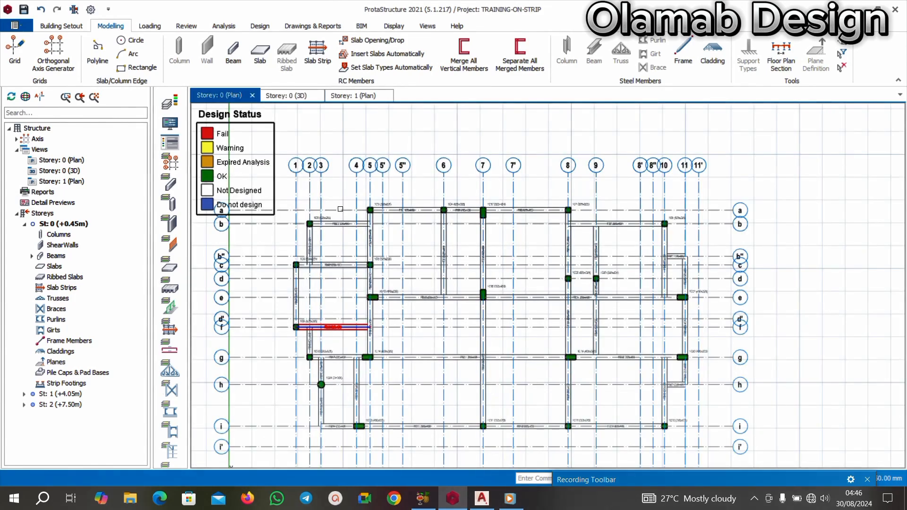
pyautogui.scroll(-3, 506, 247)
pyautogui.scroll(3, 505, 248)
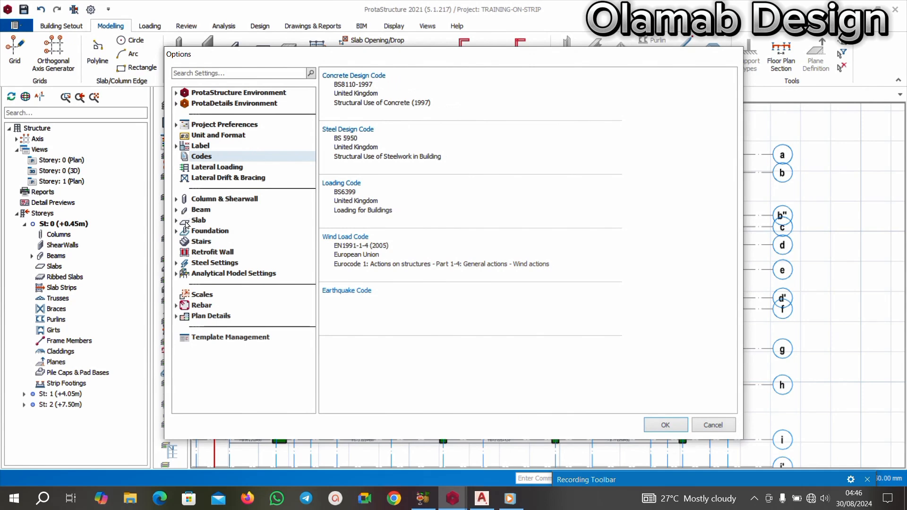
pyautogui.click(176, 231)
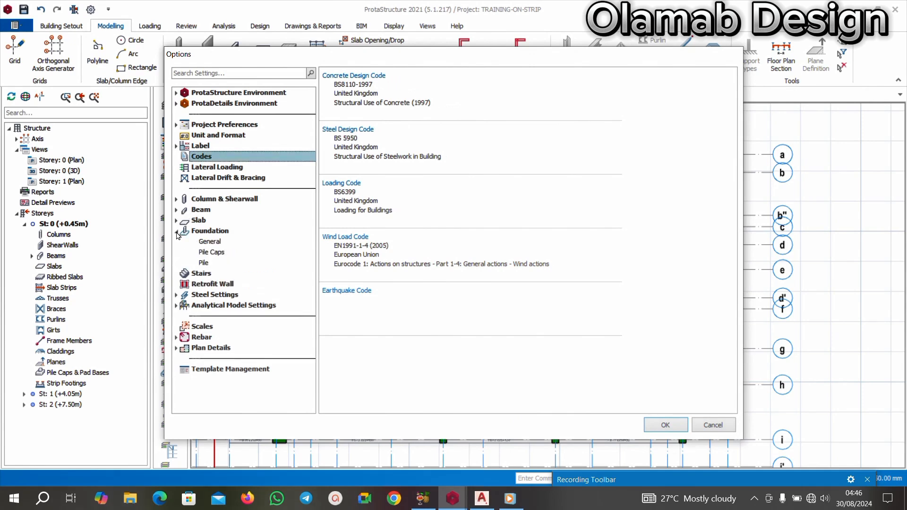
pyautogui.click(204, 245)
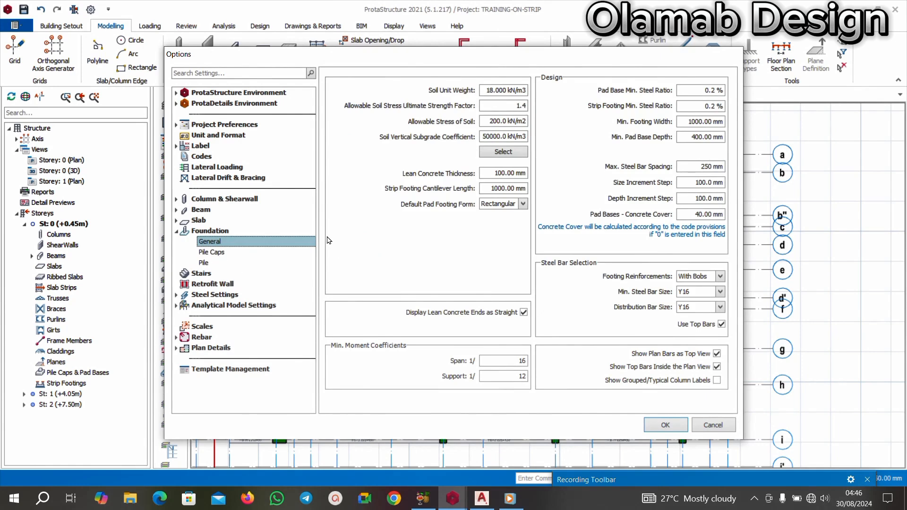
pyautogui.click(506, 123)
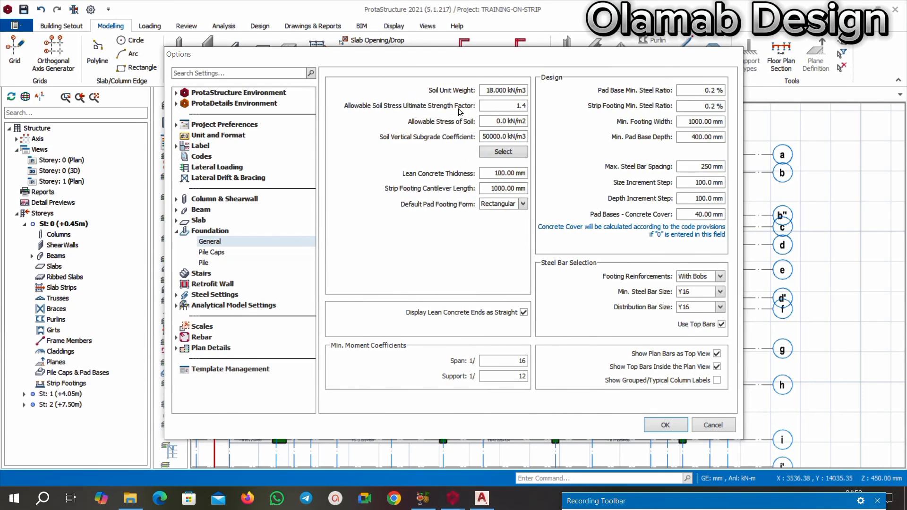
pyautogui.click(706, 426)
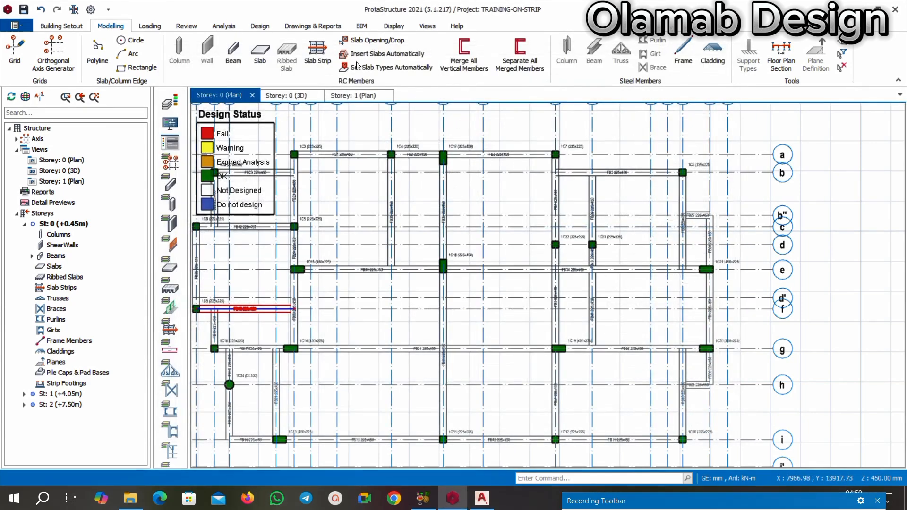
# Set the allowable stress of soil to 85 kN/m2 in the foundation parameters of the building analysis
pyautogui.click(230, 29)
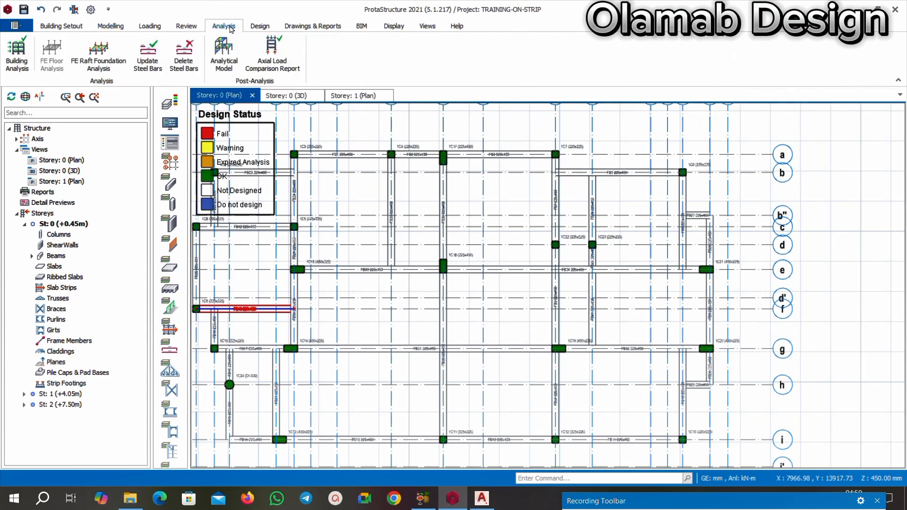
pyautogui.click(21, 70)
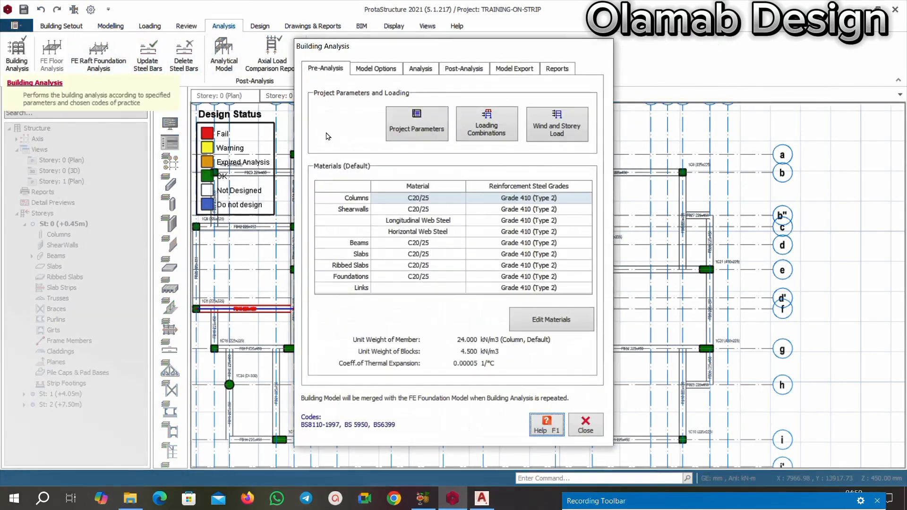
pyautogui.click(429, 134)
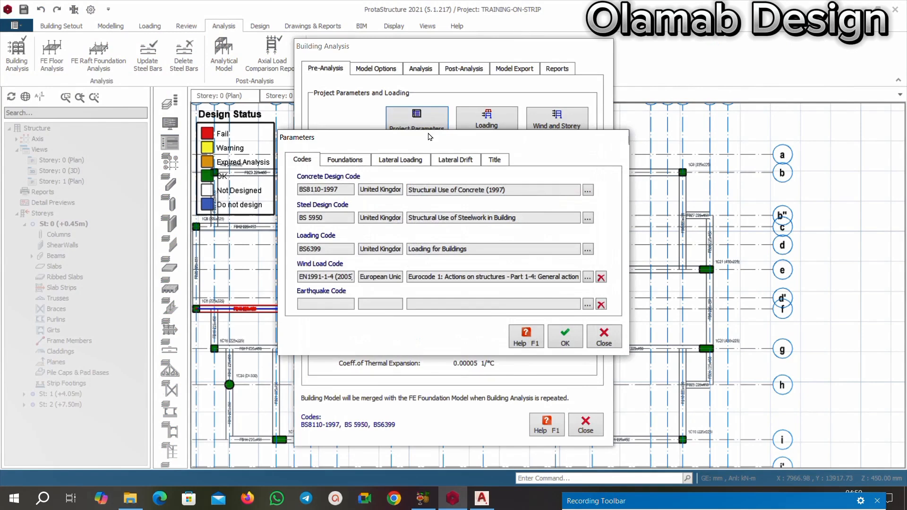
pyautogui.click(349, 161)
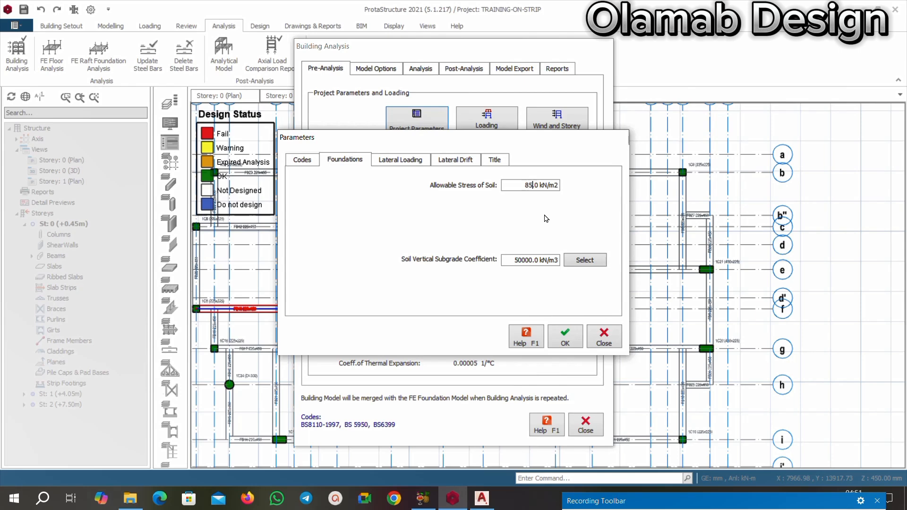
pyautogui.click(568, 337)
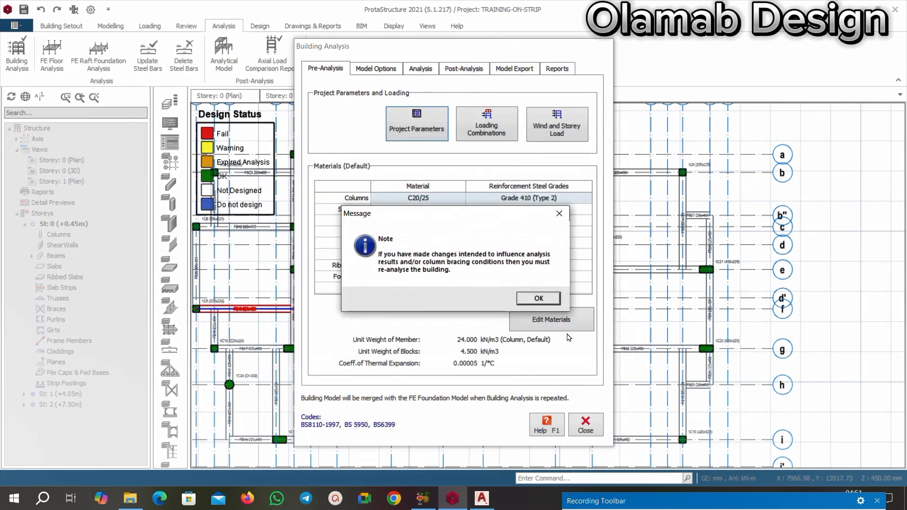
pyautogui.click(538, 298)
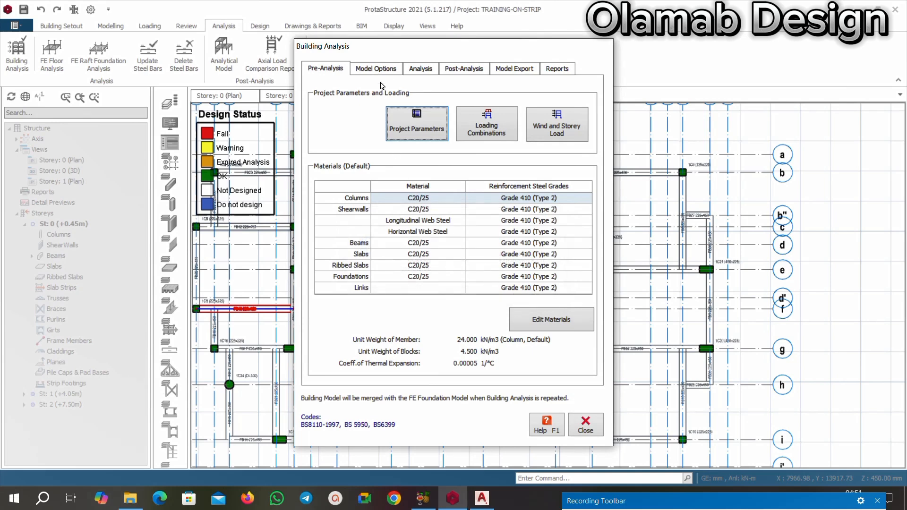
pyautogui.click(420, 69)
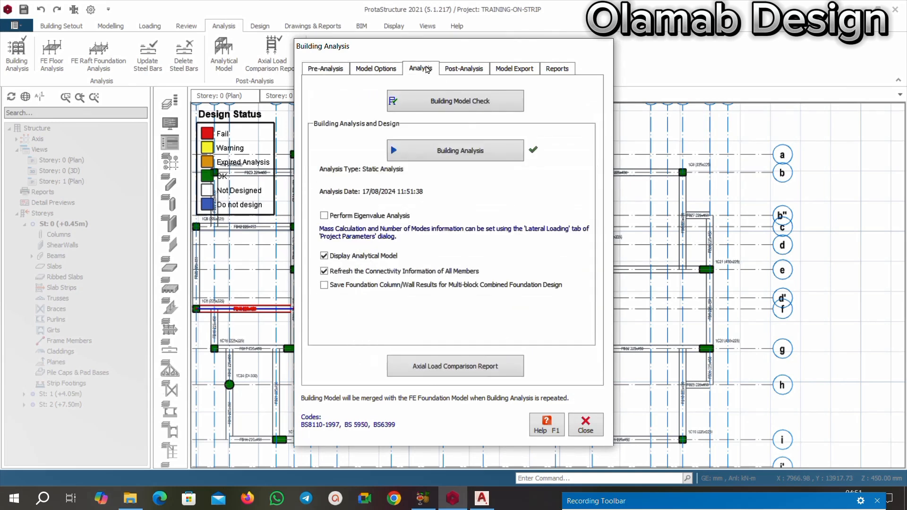
pyautogui.click(449, 160)
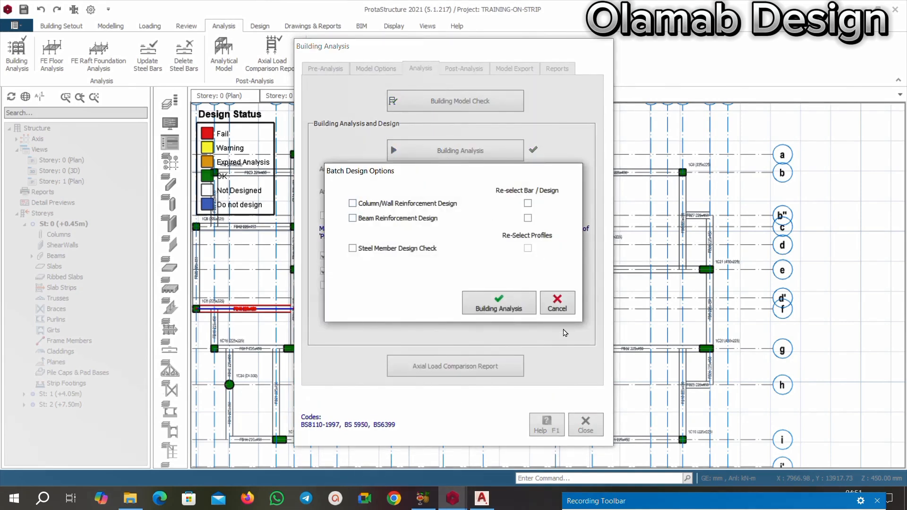
pyautogui.click(565, 306)
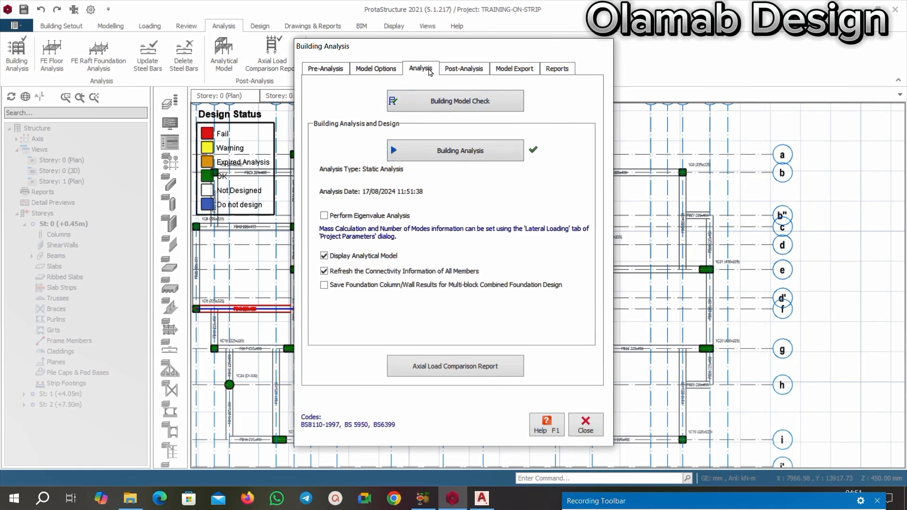
pyautogui.click(463, 71)
pyautogui.click(421, 70)
pyautogui.click(585, 423)
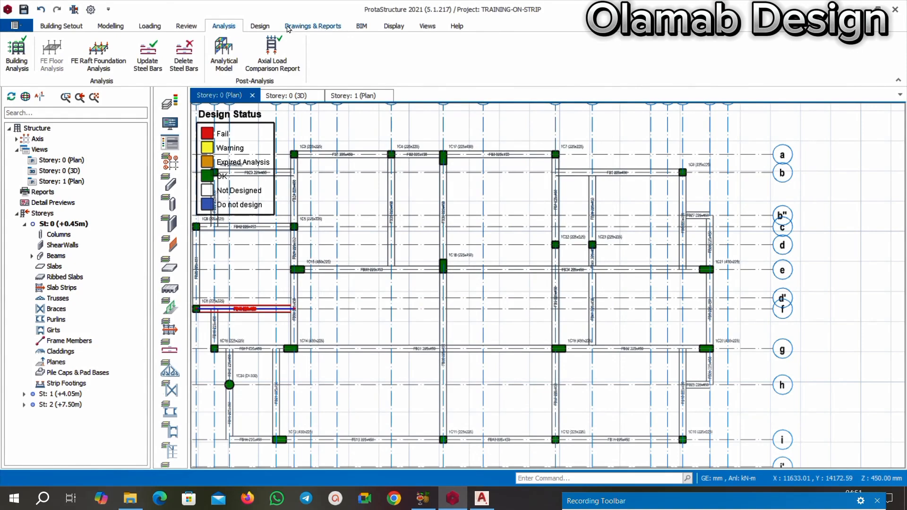
# Review the foundation soil values in the project parameters, accept them, close the building analysis settings and save the project
pyautogui.click(17, 54)
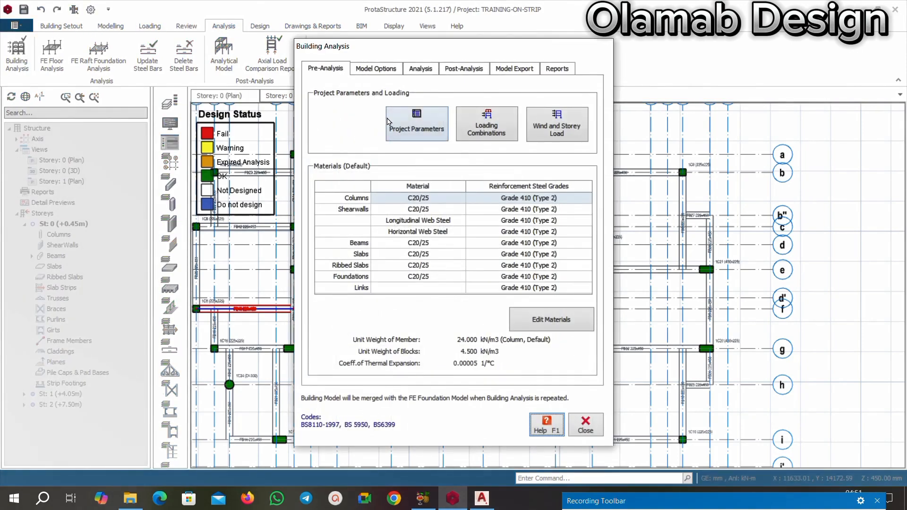
pyautogui.click(409, 129)
pyautogui.click(345, 160)
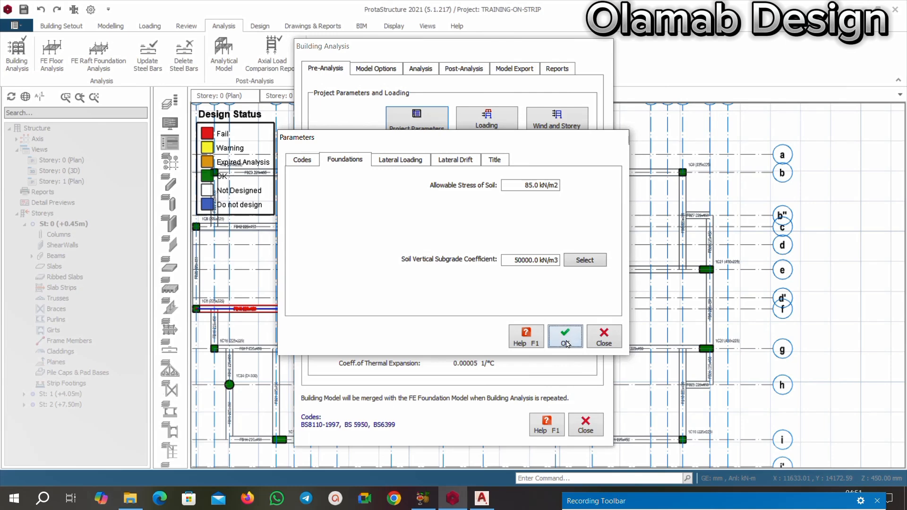
pyautogui.click(565, 337)
pyautogui.click(550, 300)
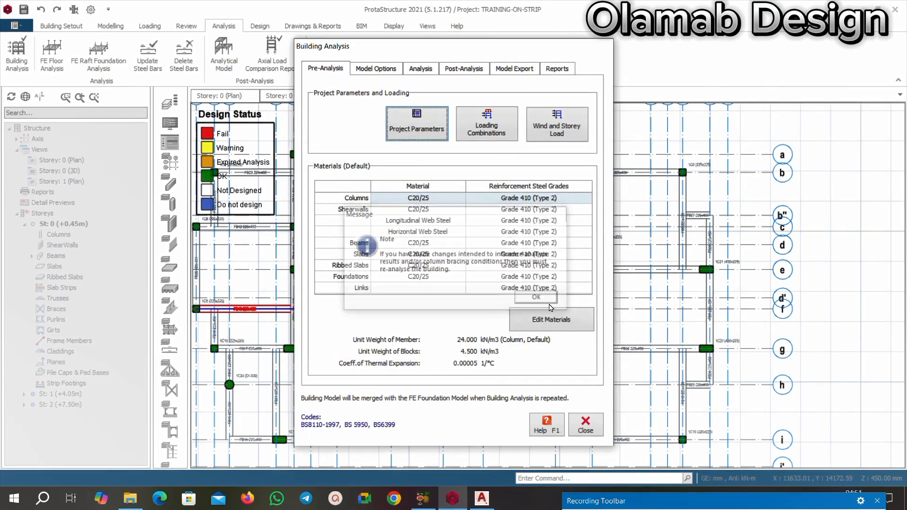
pyautogui.click(584, 431)
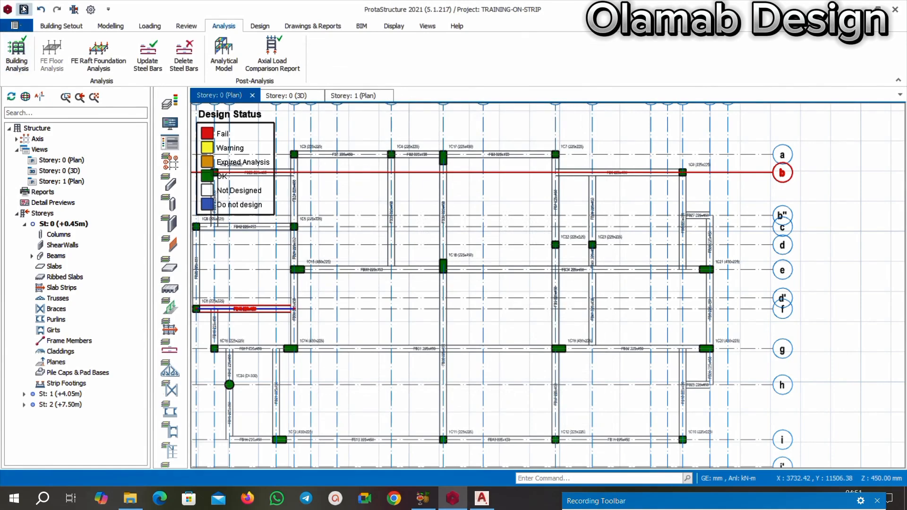
pyautogui.click(23, 9)
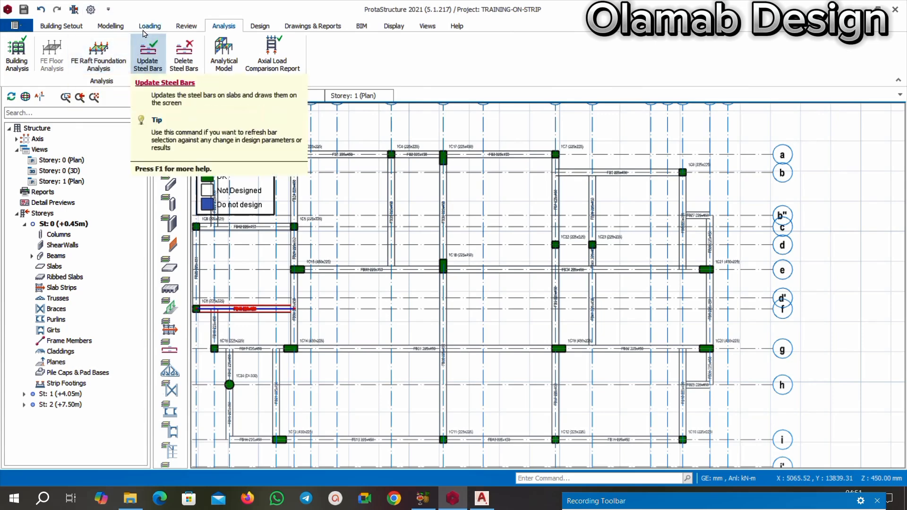
# Turn off the analytical model display in the building analysis settings and start the building analysis
pyautogui.click(17, 54)
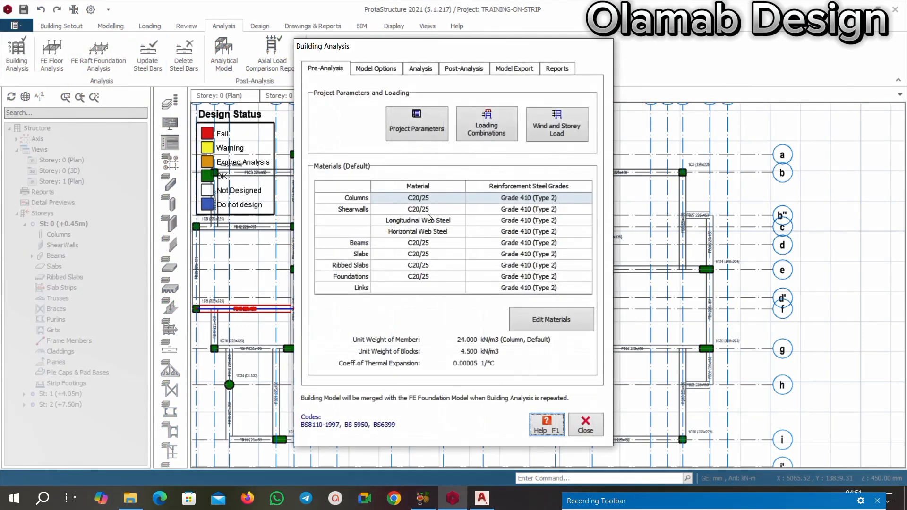
pyautogui.click(413, 69)
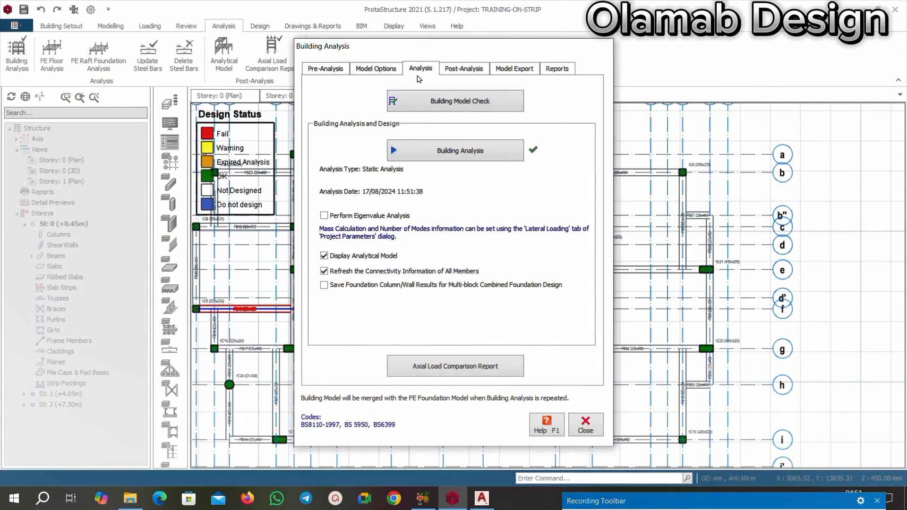
pyautogui.click(323, 256)
pyautogui.click(446, 160)
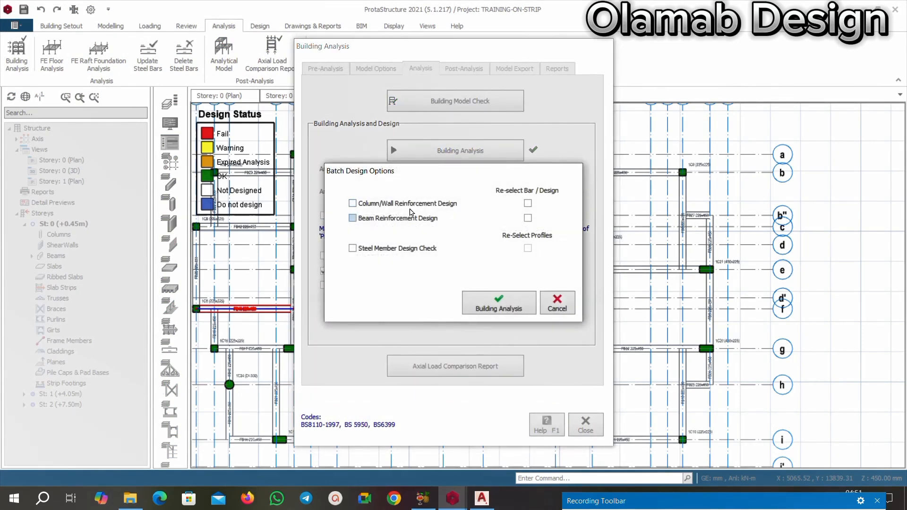
# Run the building analysis with column/wall and beam reinforcement design, re-selecting bars for both, and close the analysis reports
pyautogui.click(353, 204)
pyautogui.click(353, 218)
pyautogui.click(527, 204)
pyautogui.click(527, 218)
pyautogui.click(518, 310)
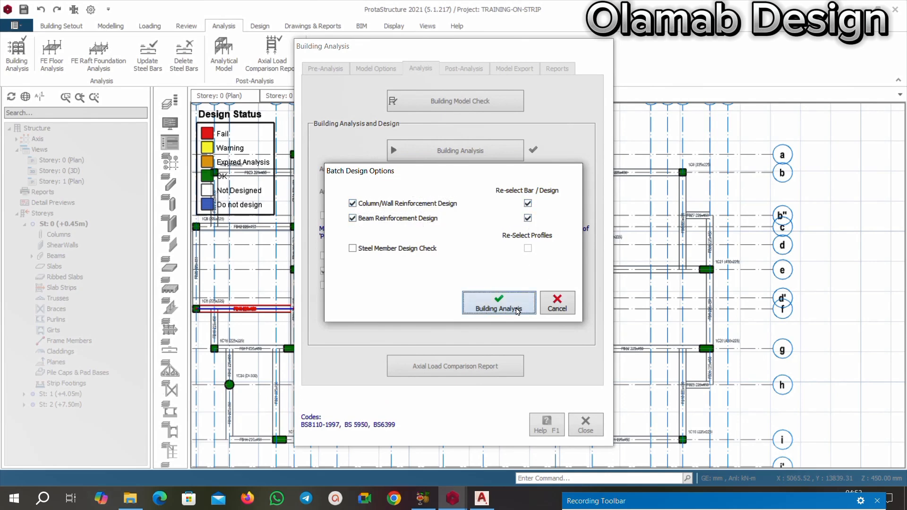
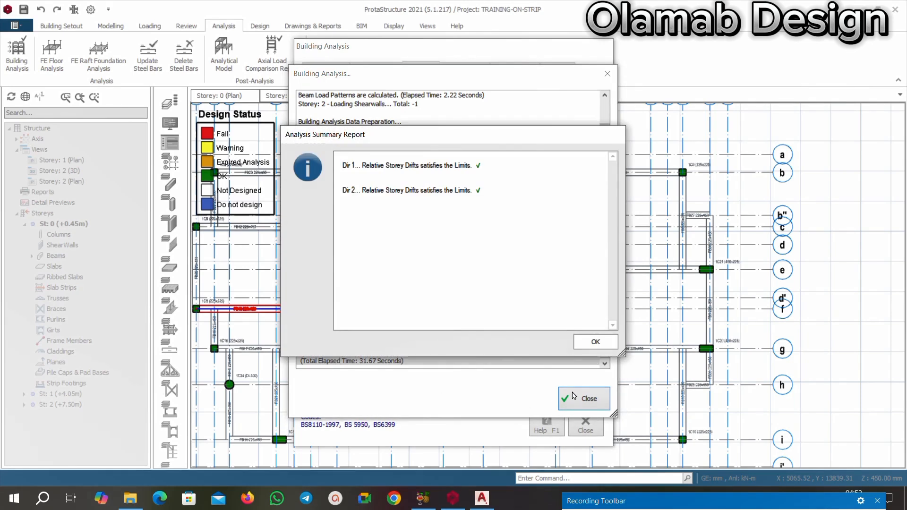
pyautogui.click(594, 342)
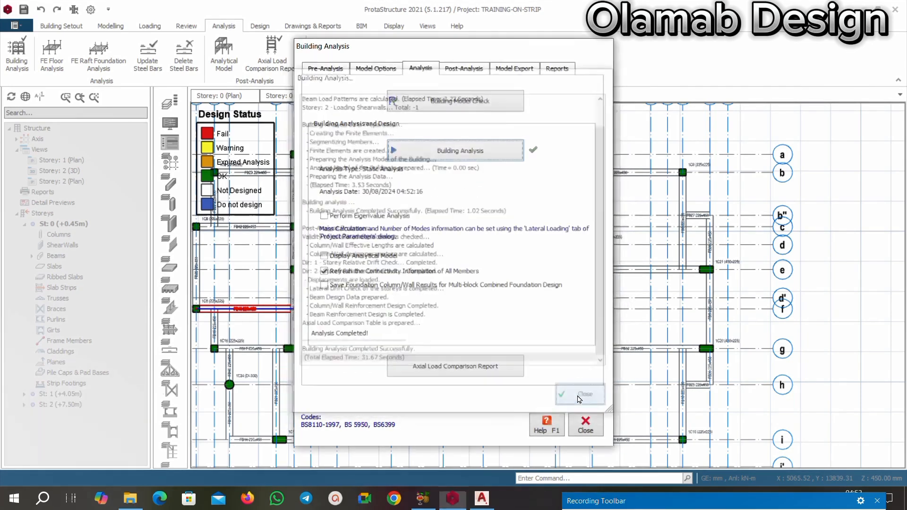
pyautogui.click(583, 398)
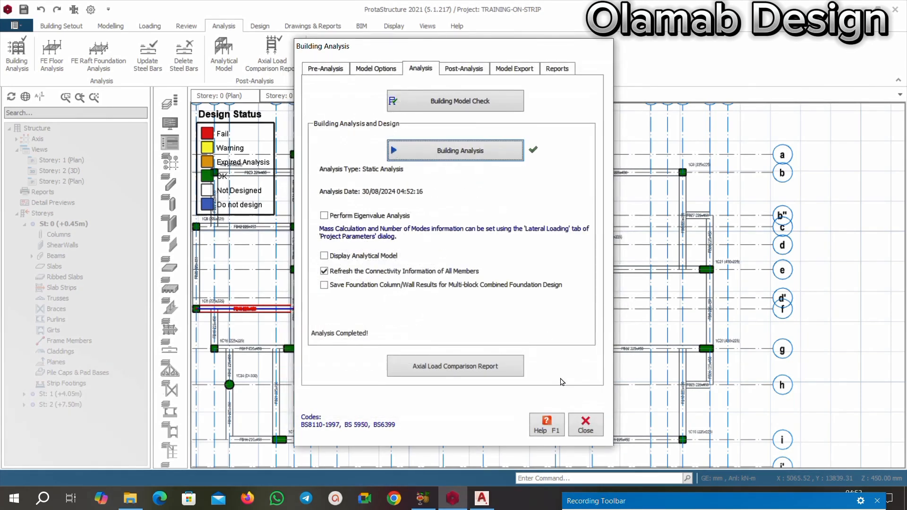
pyautogui.click(571, 428)
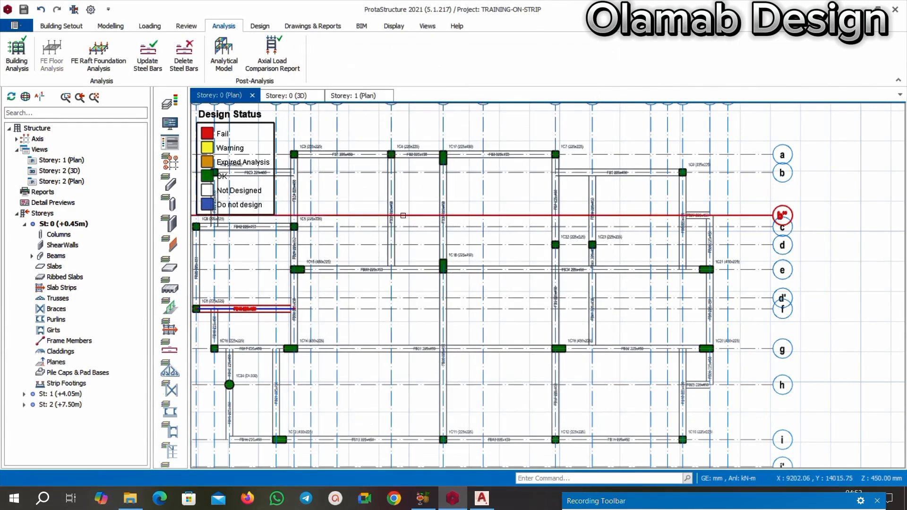
# Refresh the design status colouring of the members in the Storey 0 plan
pyautogui.scroll(-5, 403, 216)
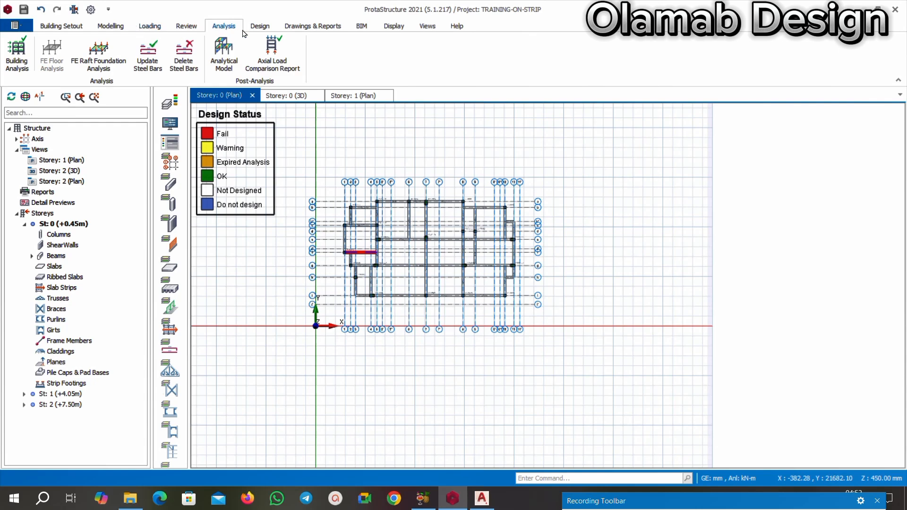
pyautogui.click(261, 27)
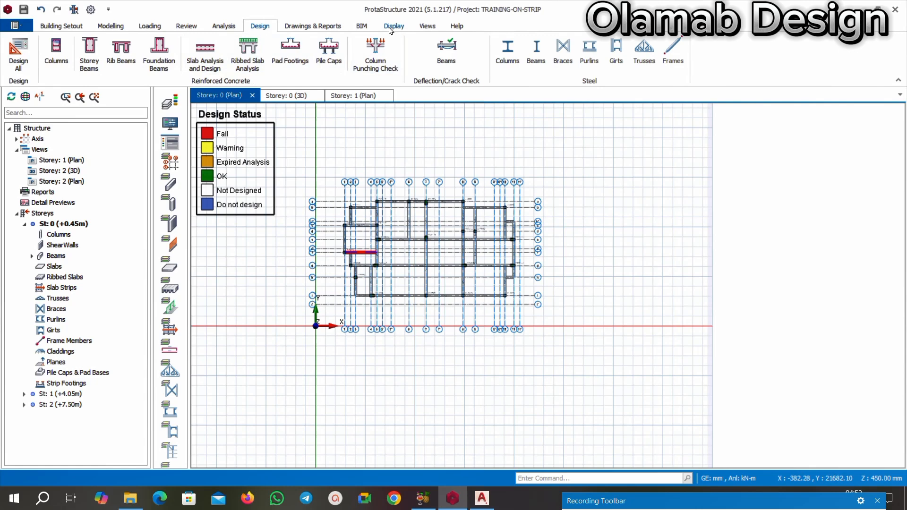
pyautogui.click(324, 29)
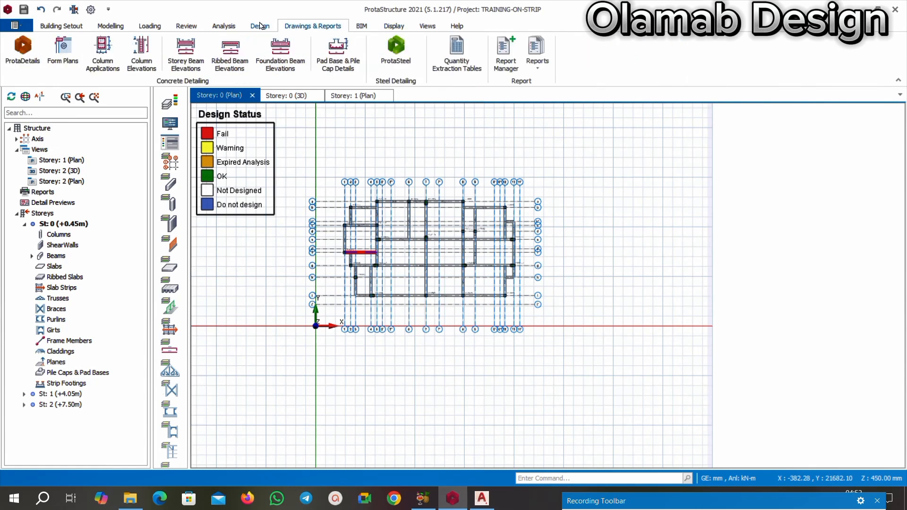
pyautogui.click(188, 27)
pyautogui.click(420, 57)
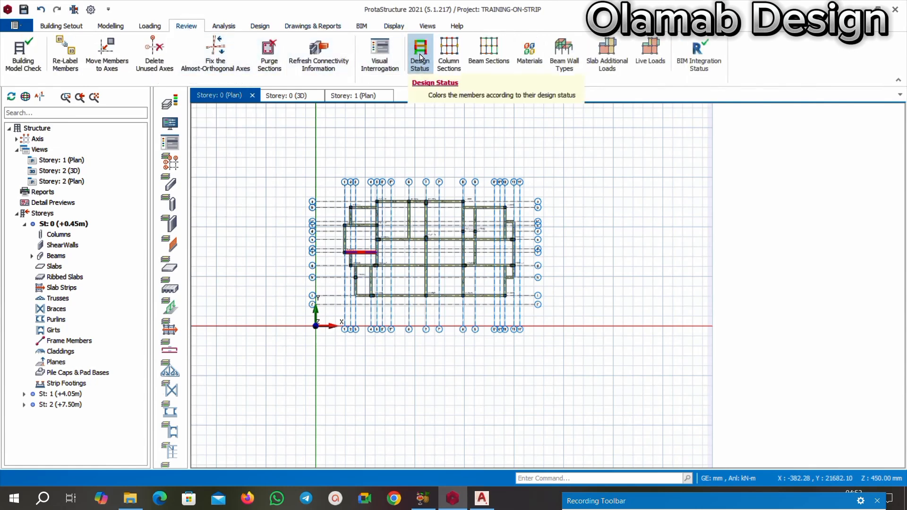
pyautogui.click(420, 55)
pyautogui.click(421, 54)
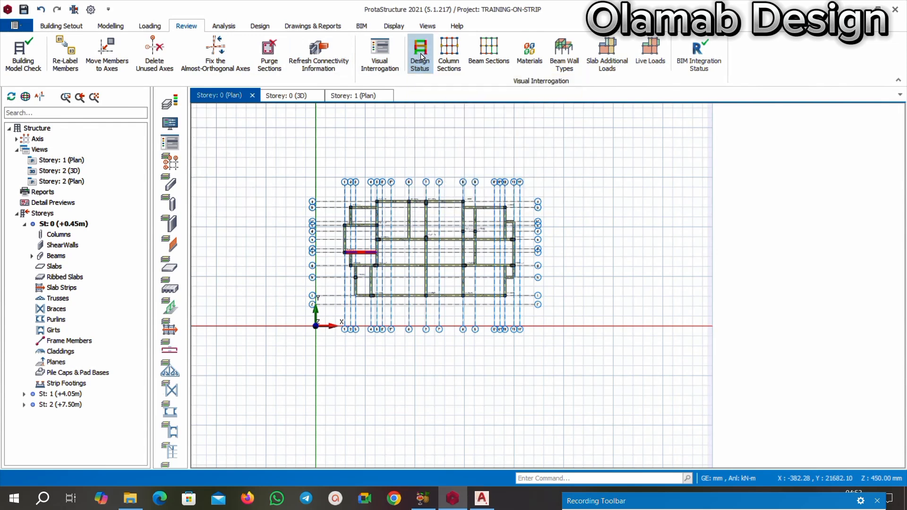
pyautogui.click(421, 53)
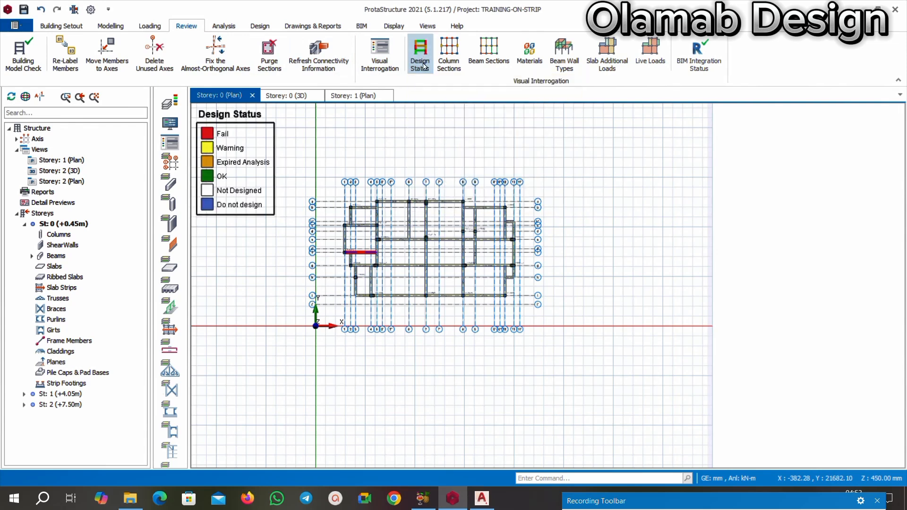
# Open the section design of beam 1B5 on axis b in the Storey 1 plan and update its rebars
pyautogui.click(357, 97)
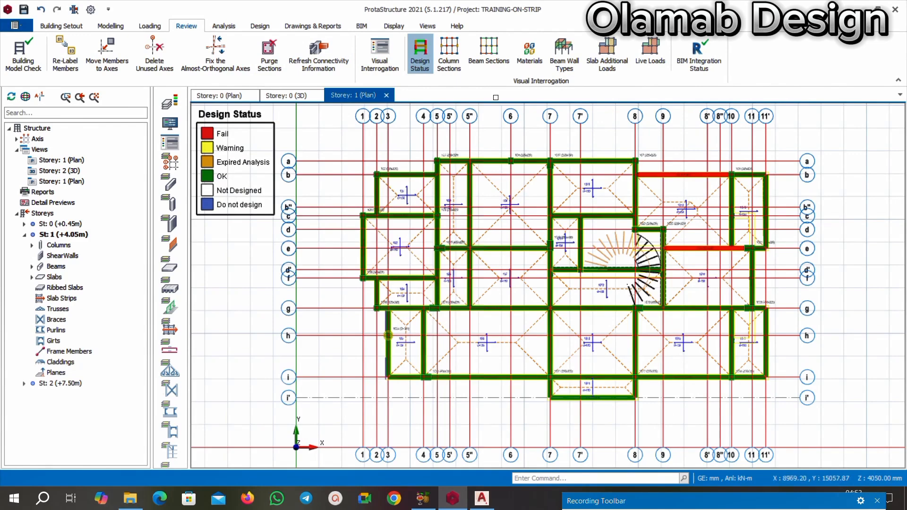
pyautogui.scroll(2, 591, 221)
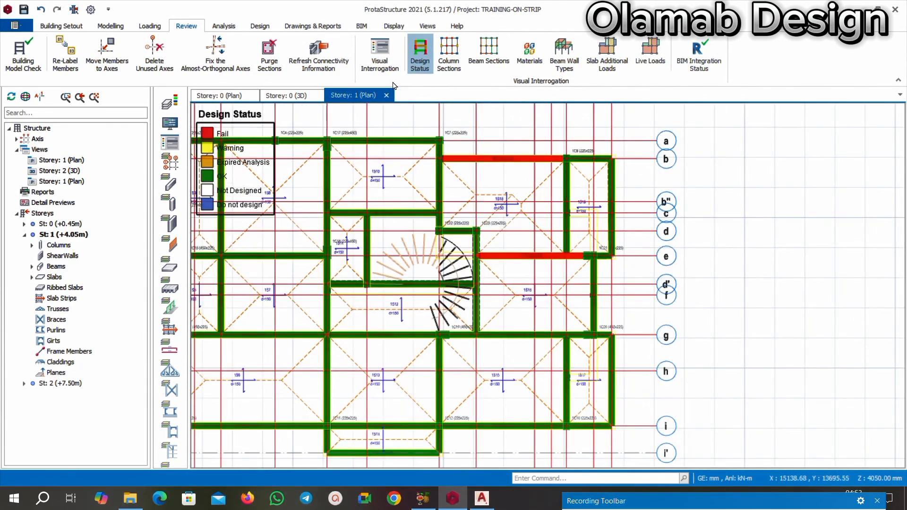
pyautogui.scroll(5, 494, 154)
pyautogui.click(496, 134)
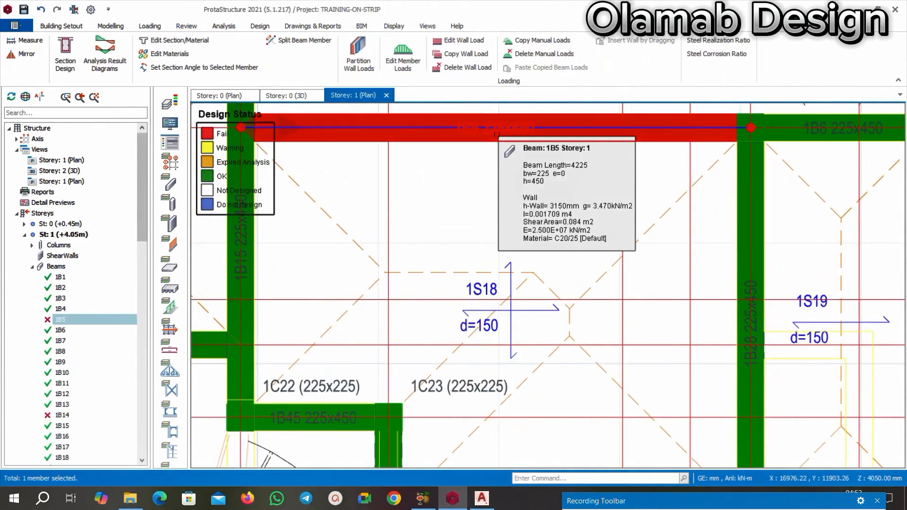
pyautogui.rightClick(497, 135)
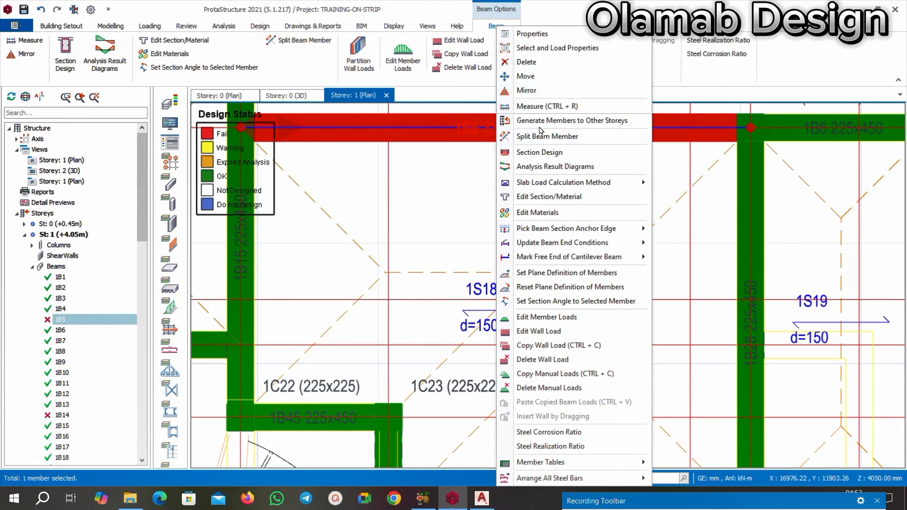
pyautogui.click(546, 154)
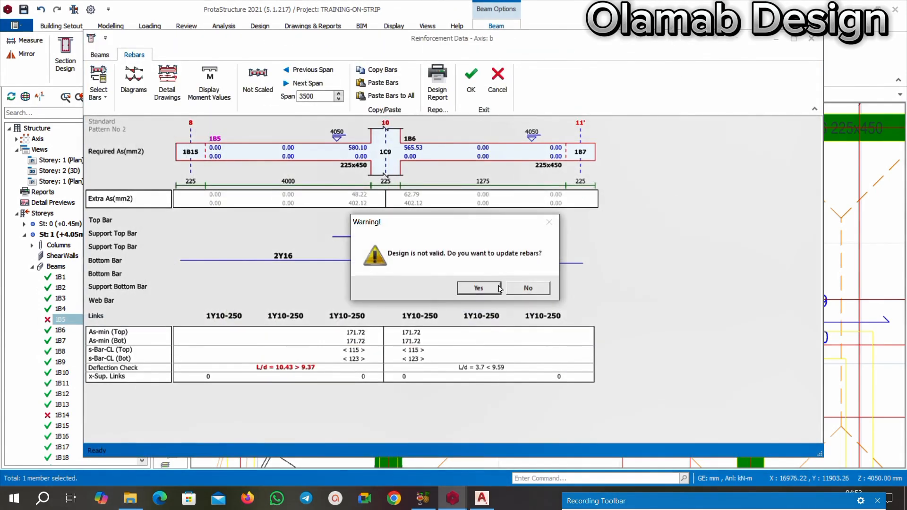
pyautogui.click(498, 288)
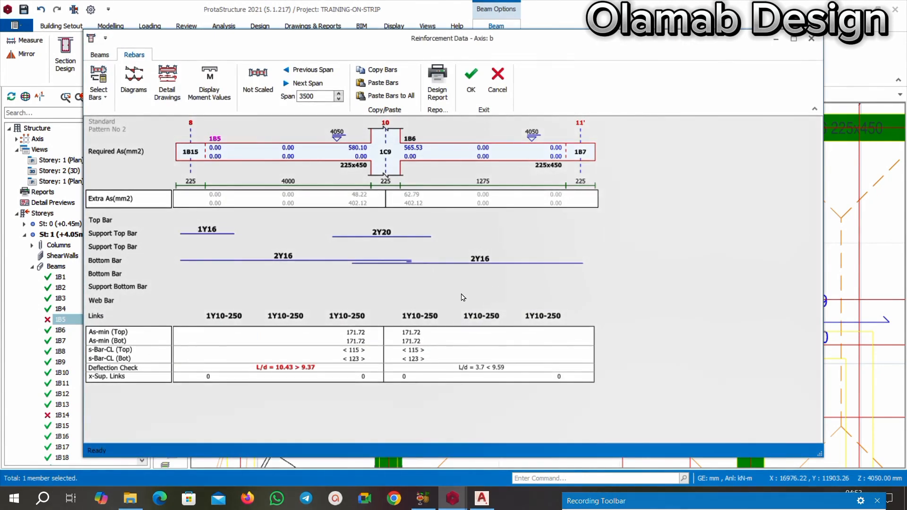
# Set the bottom bars to 3Y20 in span 1B5 and 2Y20 in span 1B6
pyautogui.click(277, 259)
pyautogui.click(266, 258)
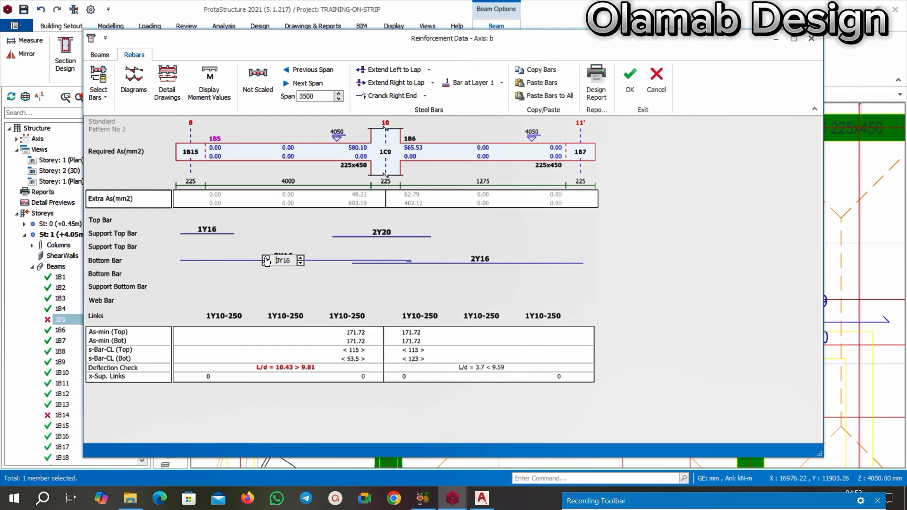
pyautogui.click(300, 258)
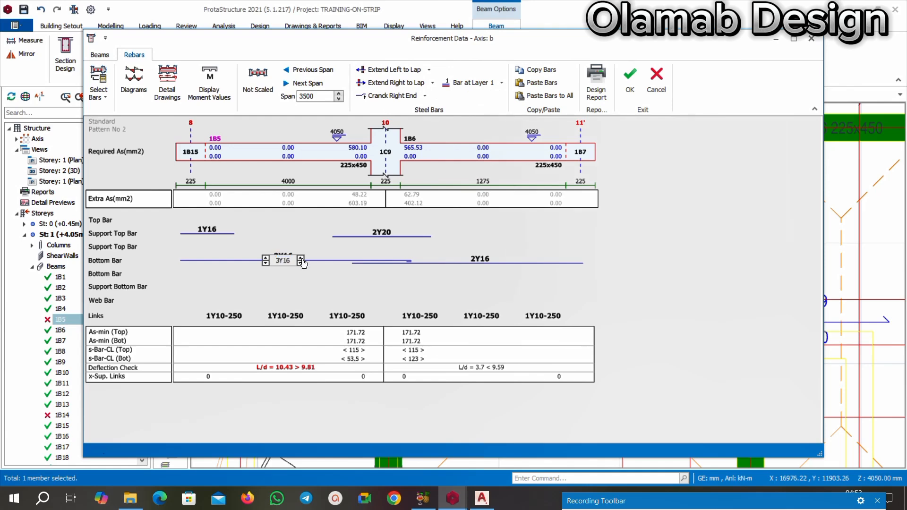
pyautogui.click(480, 260)
pyautogui.click(497, 258)
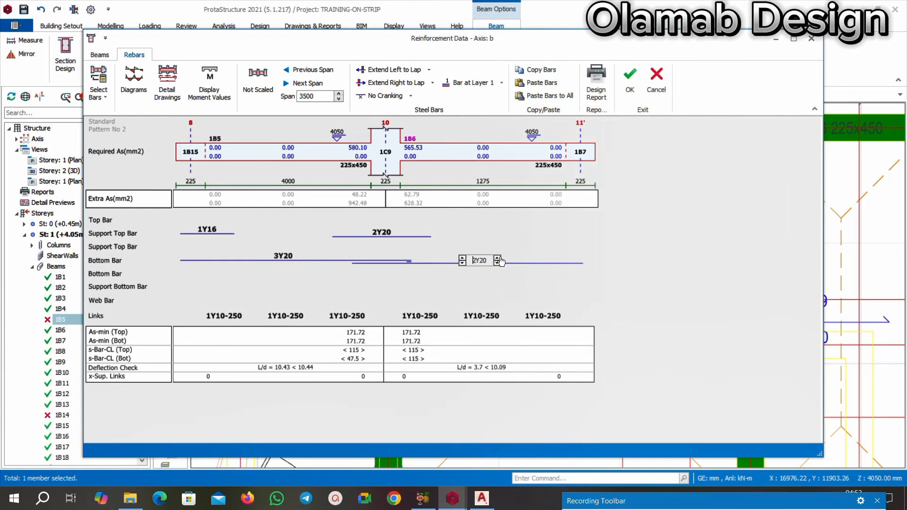
# Set the bottom bars of span 1B6 to 3Y20 and accept the axis b reinforcement
pyautogui.click(283, 258)
pyautogui.click(273, 260)
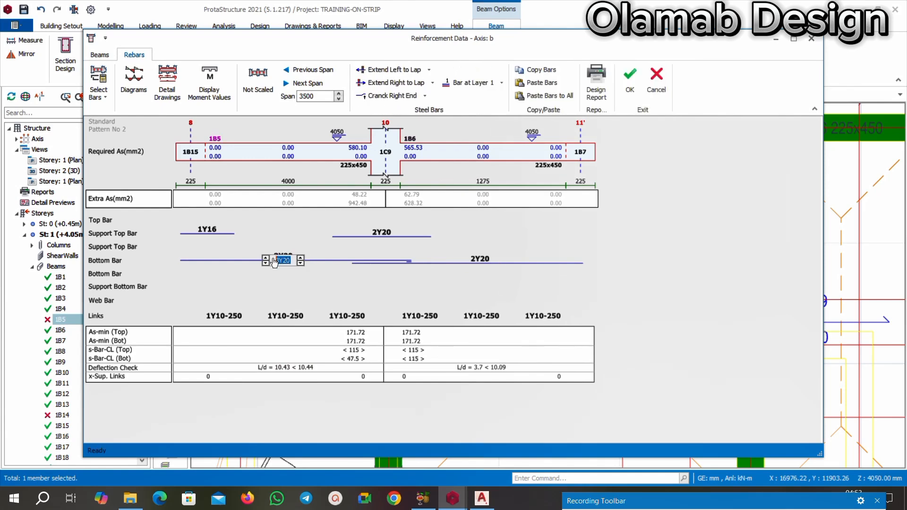
pyautogui.click(262, 264)
pyautogui.click(472, 262)
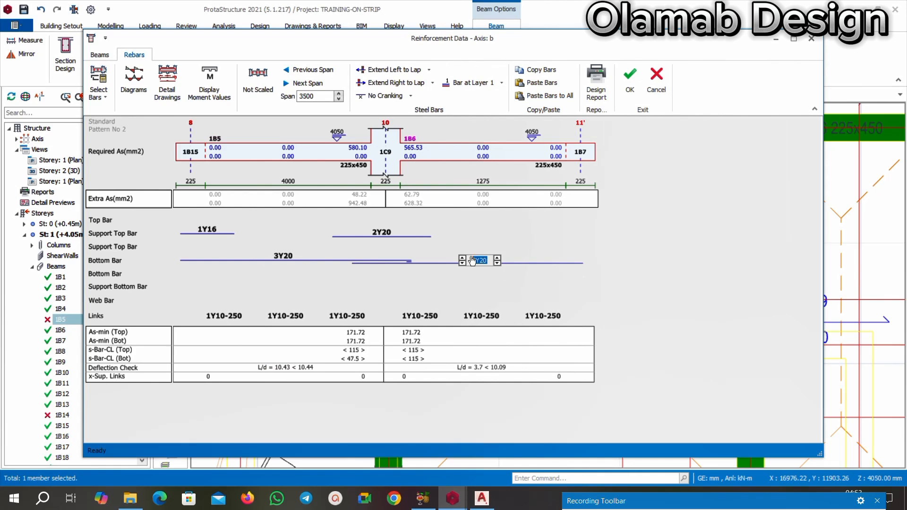
pyautogui.click(462, 257)
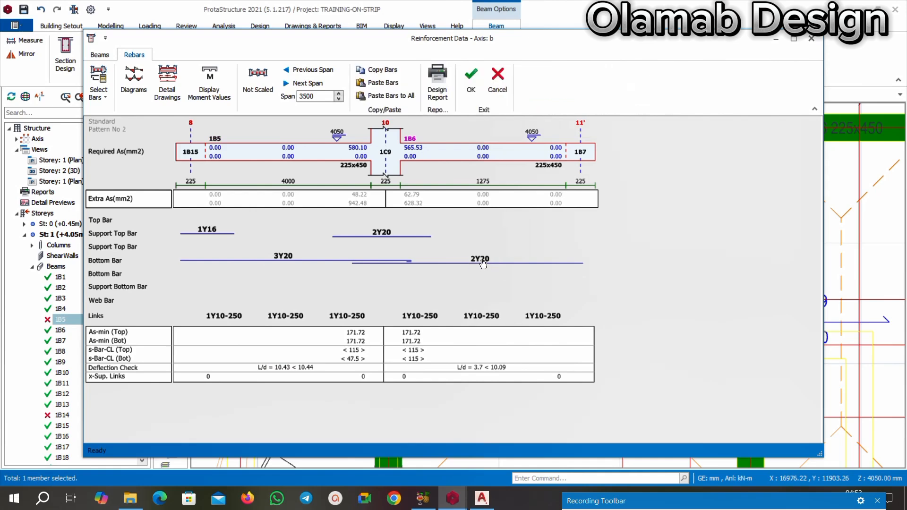
pyautogui.click(482, 260)
pyautogui.click(463, 260)
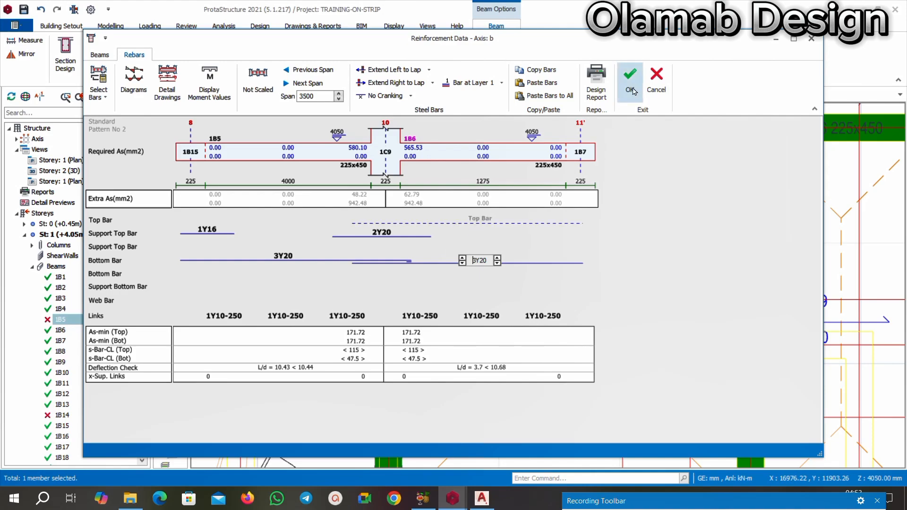
# Open the section design of beam 1B14 on axis e in the Storey 1 plan
pyautogui.scroll(-7, 462, 243)
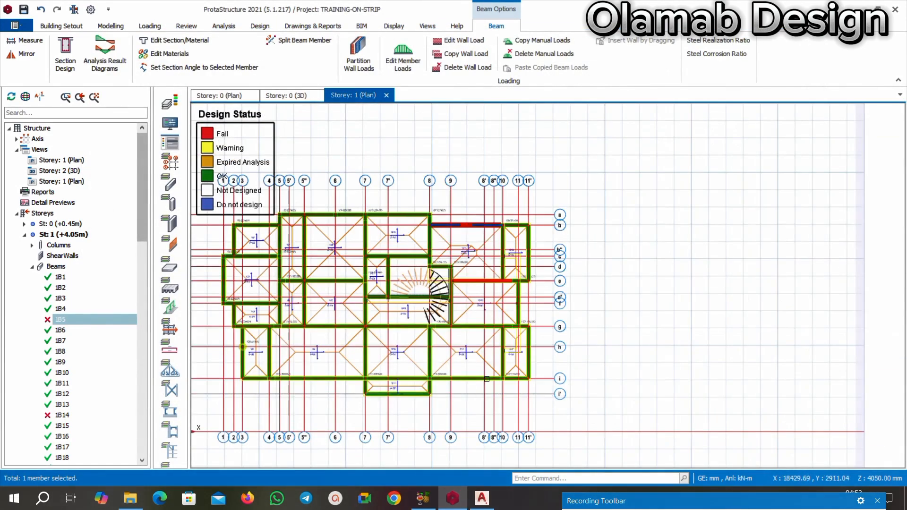
pyautogui.scroll(3, 470, 284)
pyautogui.scroll(2, 483, 254)
pyautogui.rightClick(501, 263)
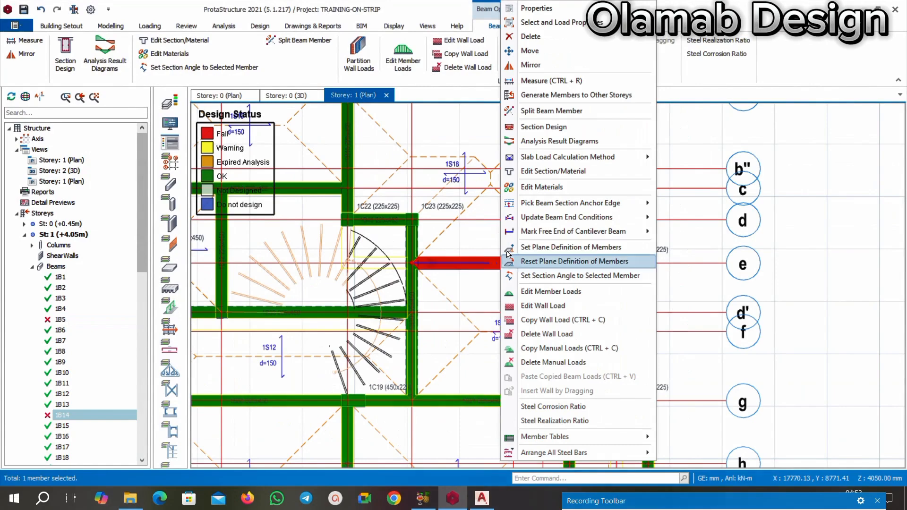
pyautogui.click(539, 127)
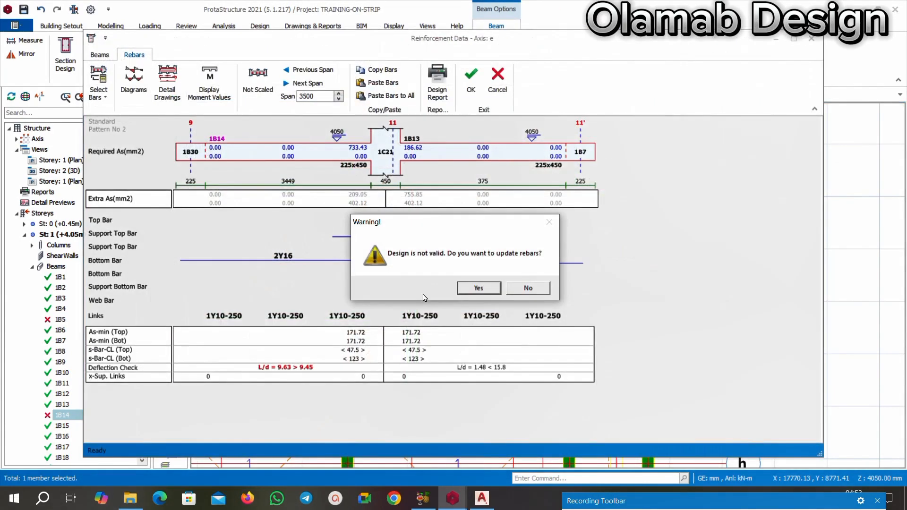
# Update the rebars of the axis e beams, set 1B14's bottom bars to 2Y20, and increase the bottom bar size in 1B13
pyautogui.click(475, 289)
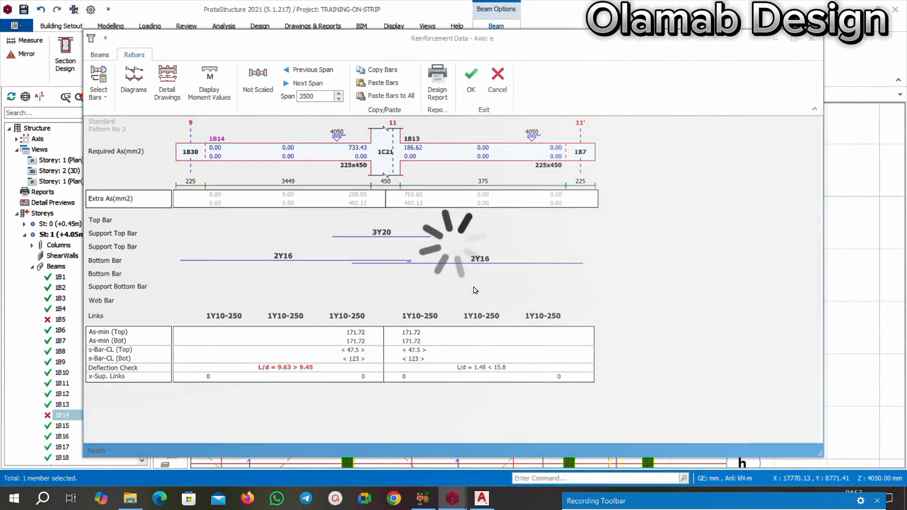
pyautogui.click(283, 256)
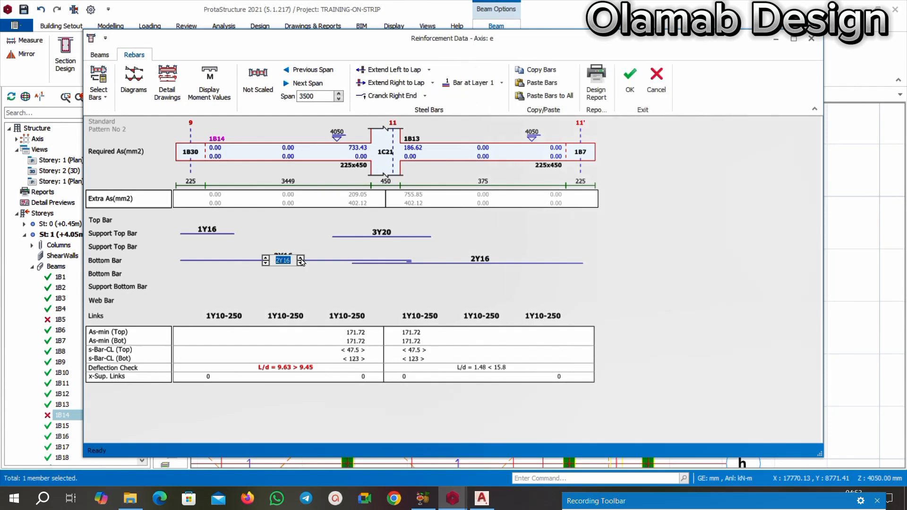
pyautogui.click(301, 261)
pyautogui.click(479, 259)
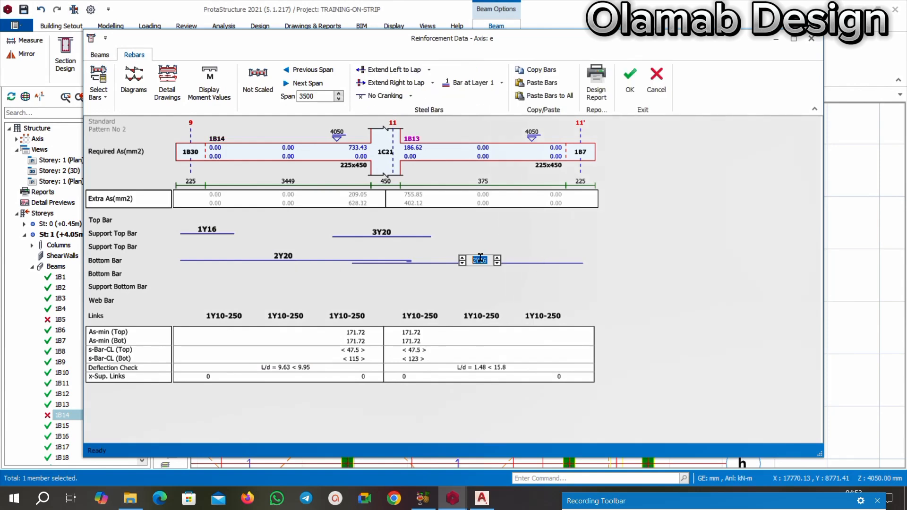
pyautogui.click(497, 260)
pyautogui.click(629, 78)
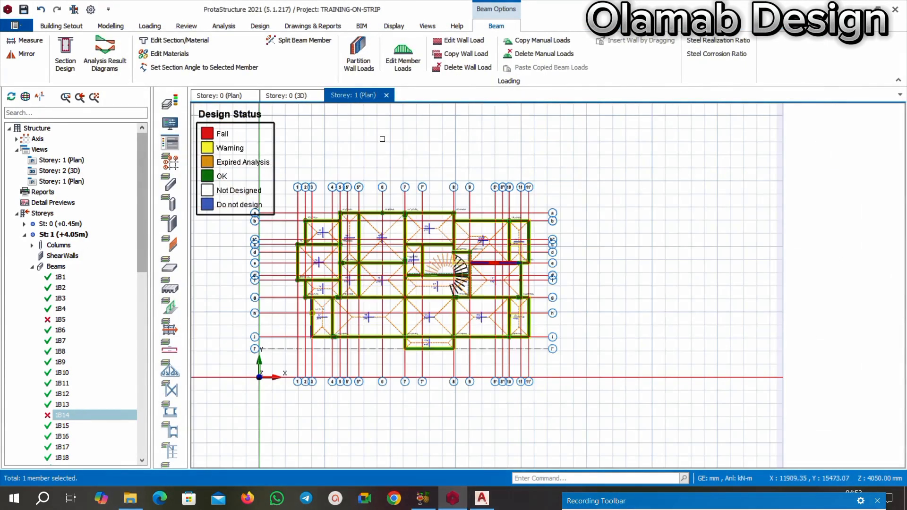
# Inspect the whole building's design status in 3D from several sides, and return to the Storey 0 plan
pyautogui.click(295, 98)
pyautogui.moveTo(512, 389); pyautogui.dragTo(405, 405, button='middle')
pyautogui.scroll(-4, 444, 301)
pyautogui.moveTo(588, 241); pyautogui.dragTo(607, 229, button='middle')
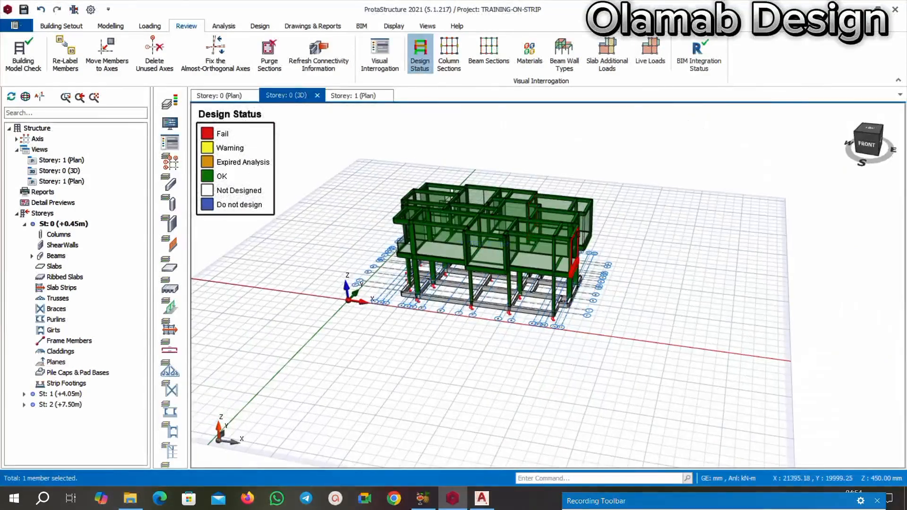
pyautogui.moveTo(409, 294); pyautogui.dragTo(476, 313, button='middle')
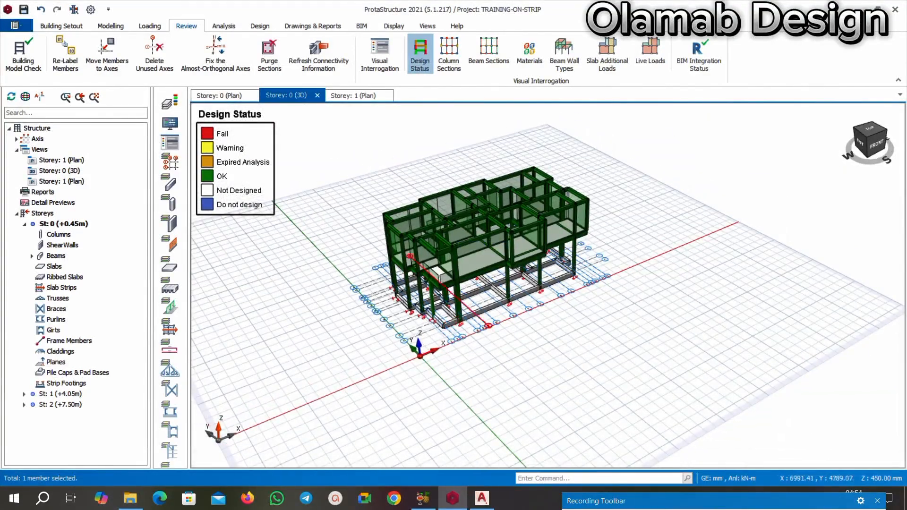
pyautogui.click(219, 95)
pyautogui.scroll(3, 401, 204)
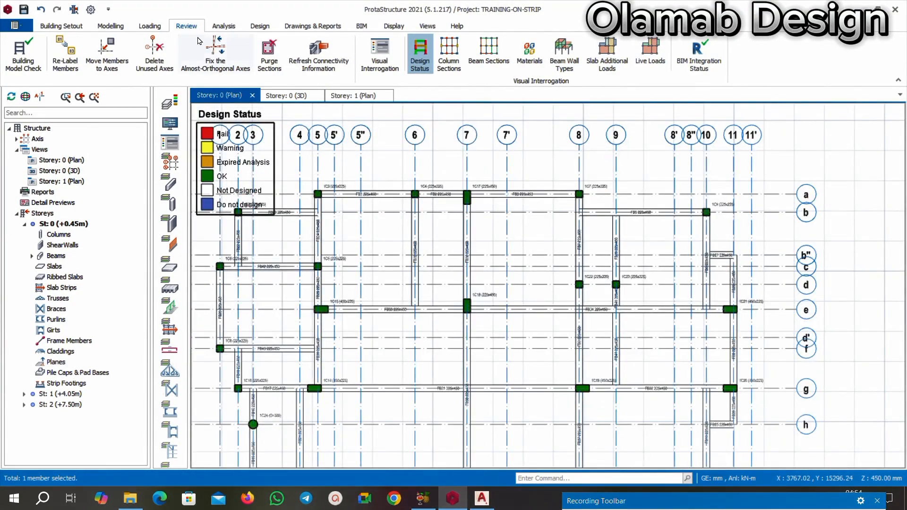
# Review the general foundation settings and the foundation beam parameters in the project options
pyautogui.click(91, 9)
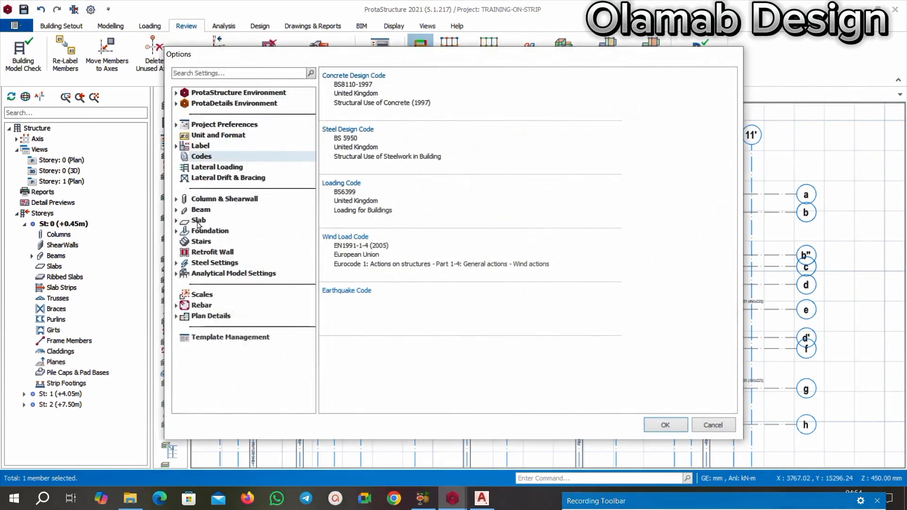
pyautogui.click(175, 232)
pyautogui.click(204, 244)
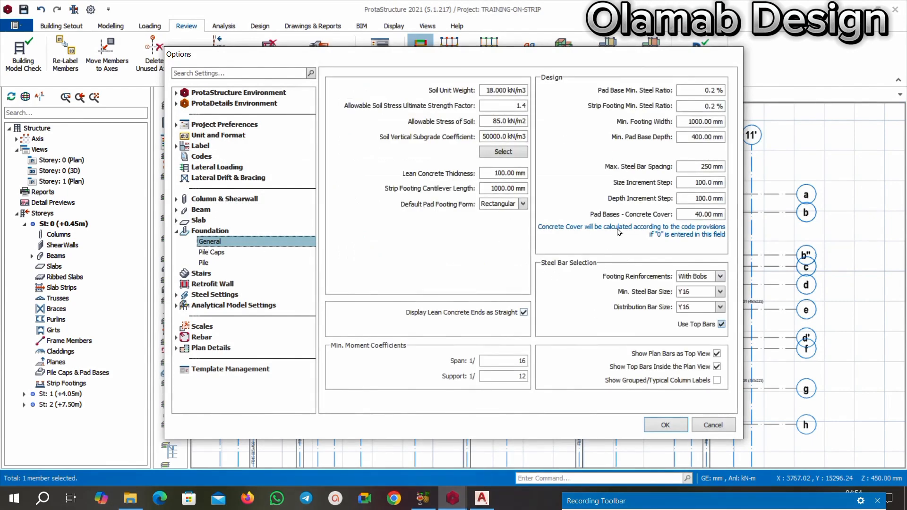
pyautogui.click(176, 210)
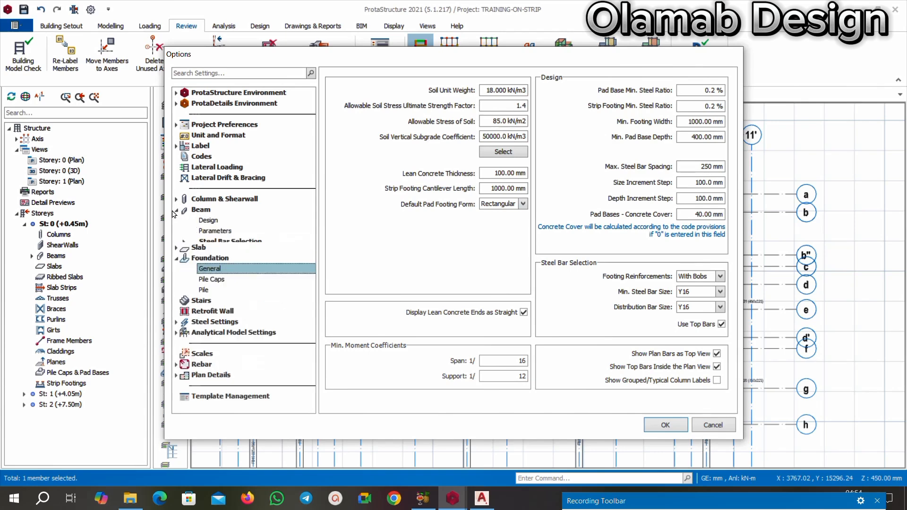
pyautogui.click(205, 231)
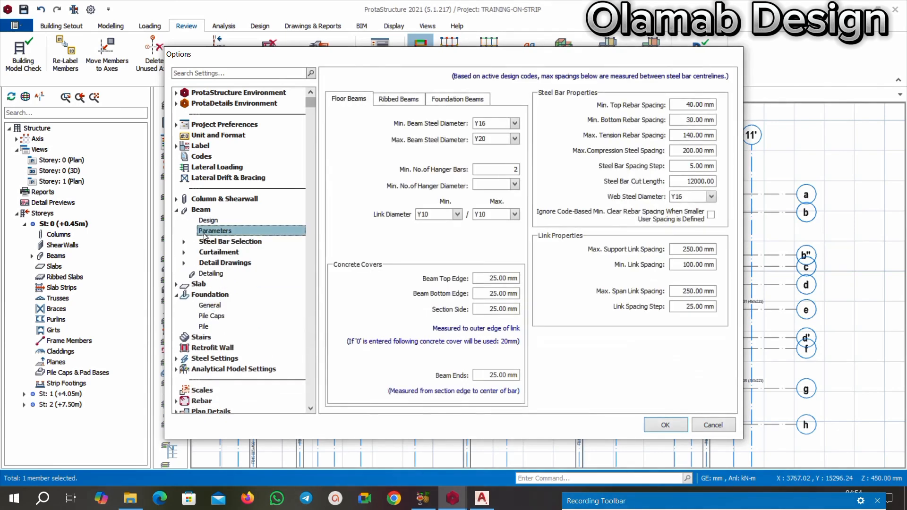
pyautogui.click(453, 99)
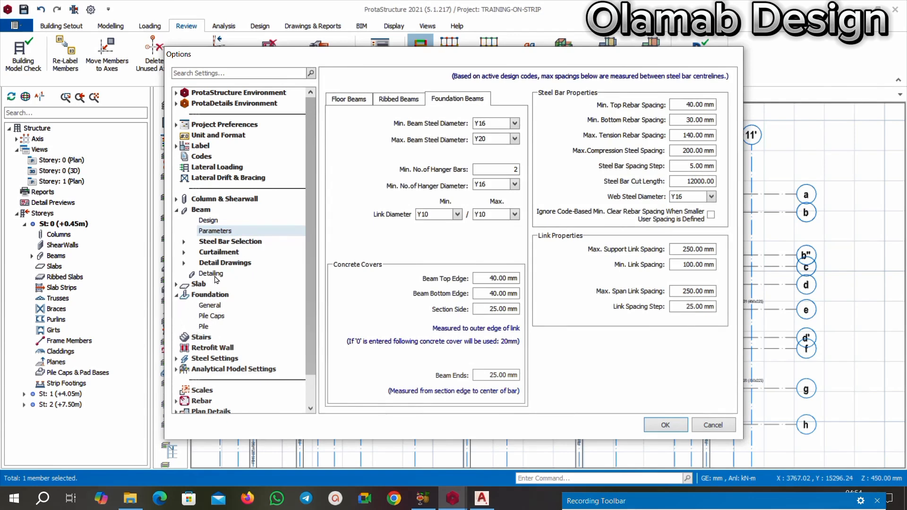
pyautogui.click(209, 306)
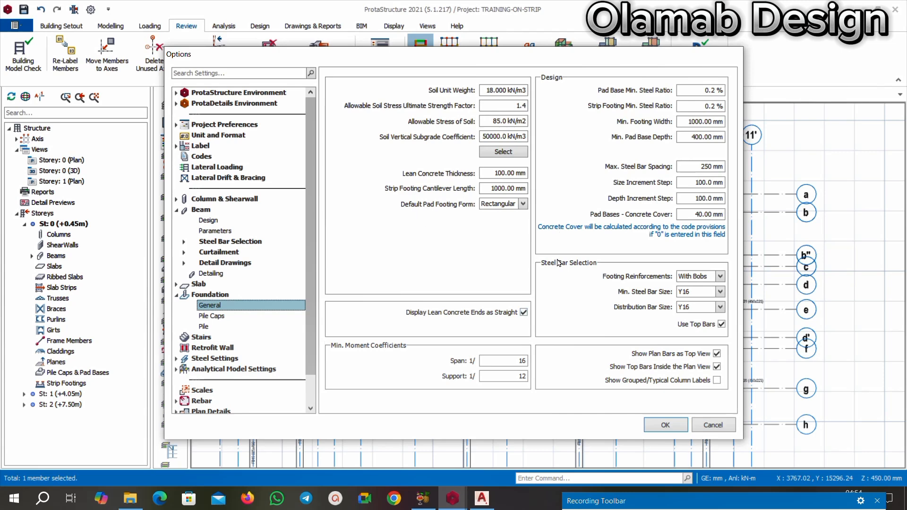
# Set the foundation beams' concrete cover to 50 mm at the bottom edge and 35 mm at the section side, and save the project
pyautogui.click(208, 231)
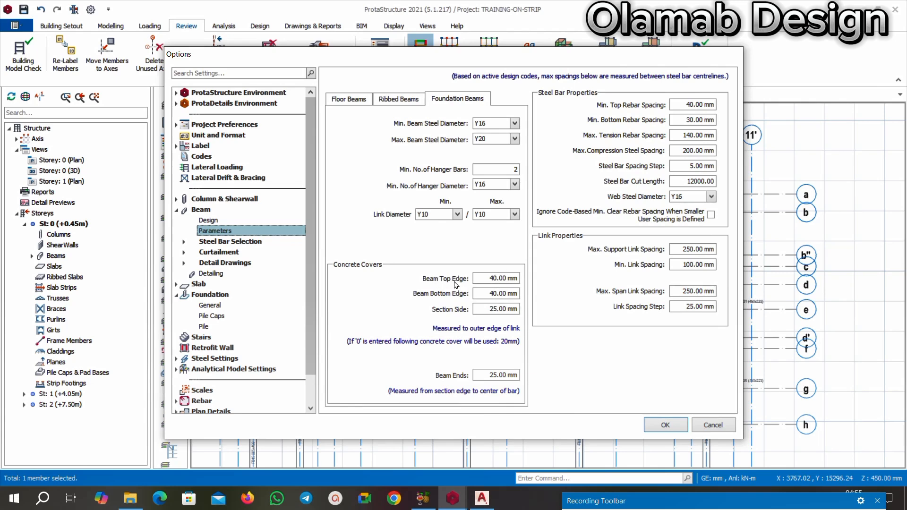
pyautogui.click(495, 292)
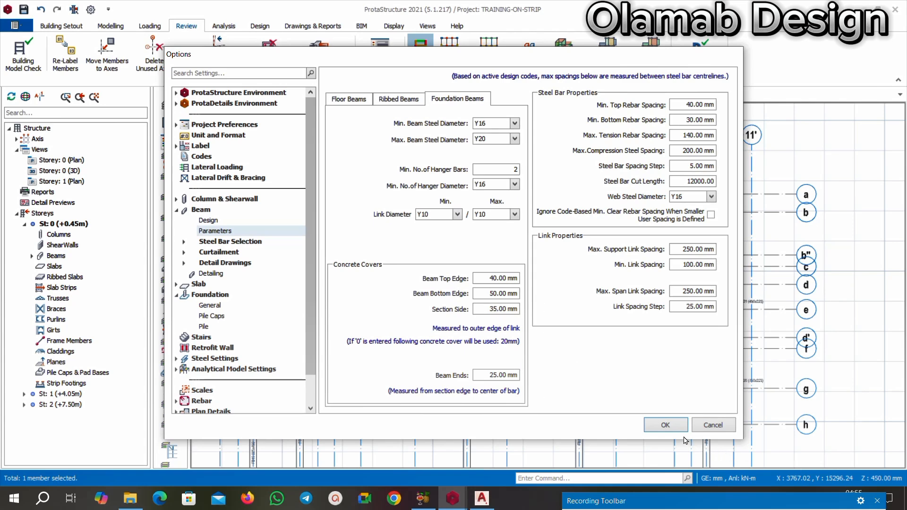
pyautogui.click(663, 426)
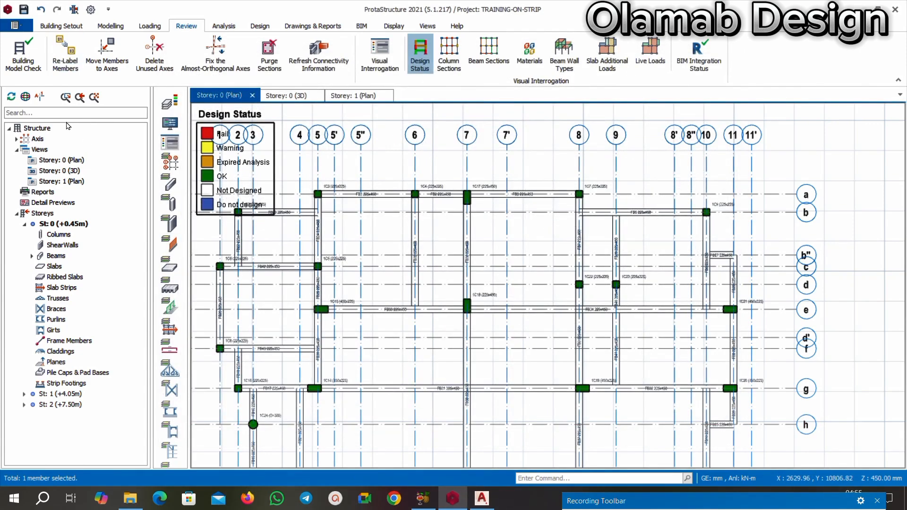
pyautogui.click(23, 10)
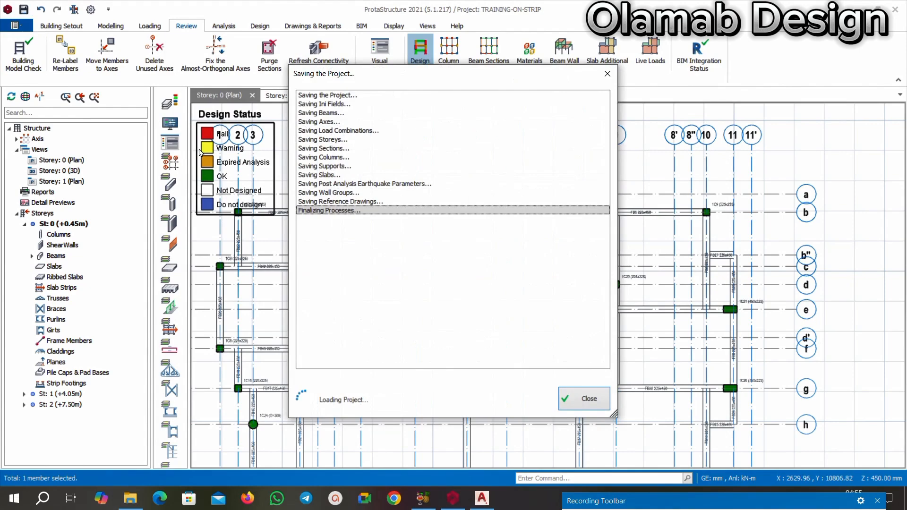
# Examine the foundation beam and column layout on the Storey 0 plan across all axes
pyautogui.scroll(5, 423, 219)
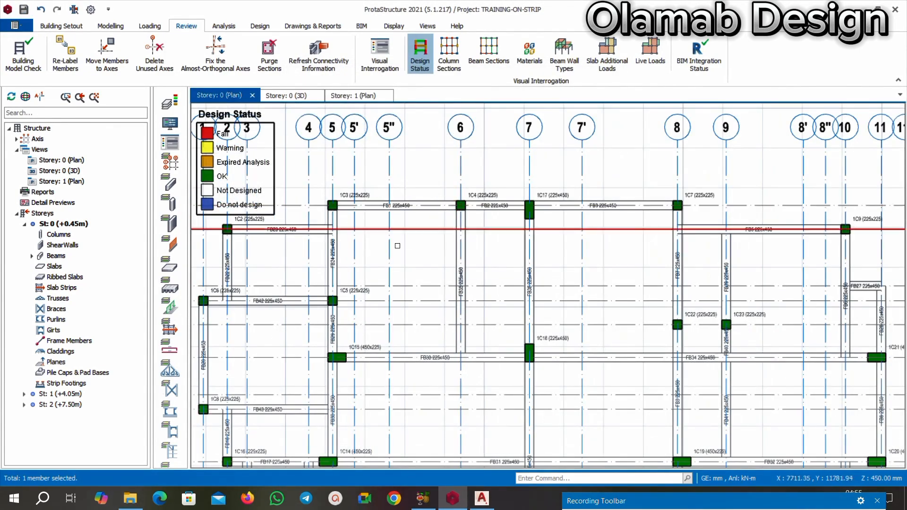
pyautogui.scroll(-3, 486, 272)
pyautogui.scroll(3, 495, 257)
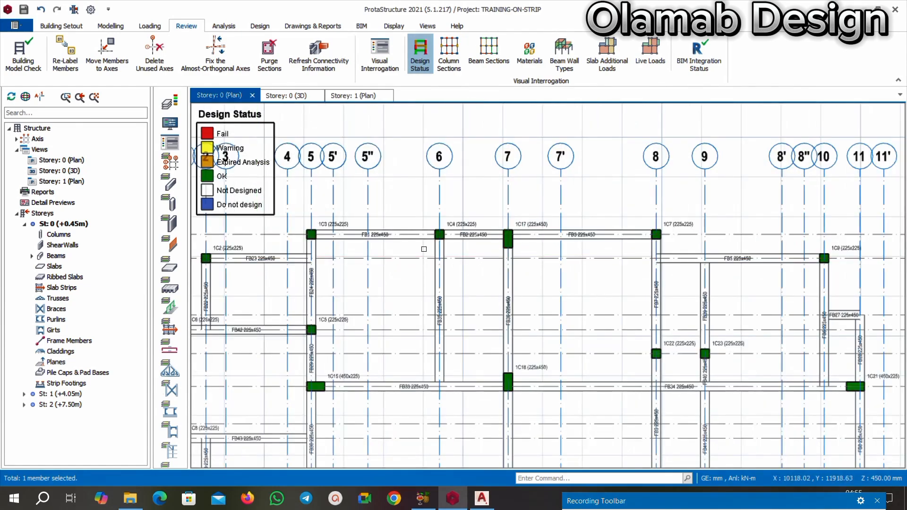
pyautogui.moveTo(404, 287); pyautogui.dragTo(429, 328, button='middle')
pyautogui.moveTo(537, 335); pyautogui.dragTo(537, 316, button='middle')
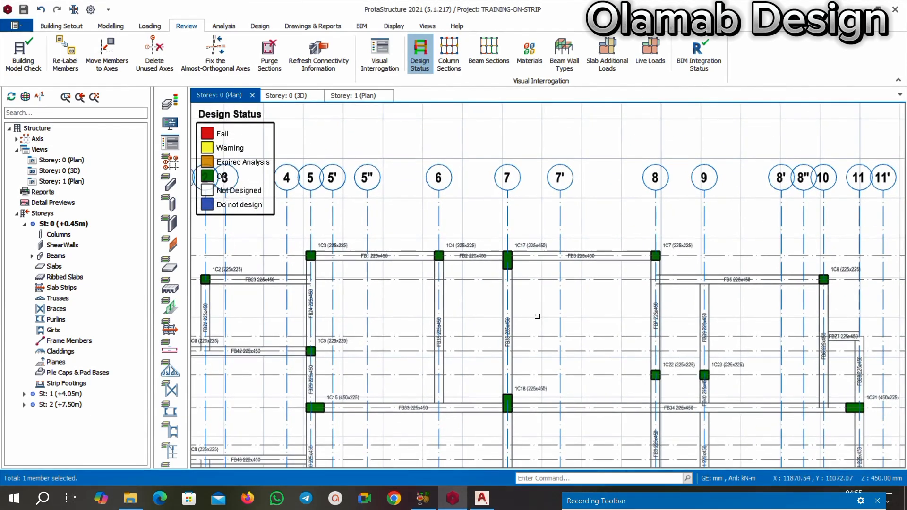
pyautogui.moveTo(413, 331); pyautogui.dragTo(433, 322, button='middle')
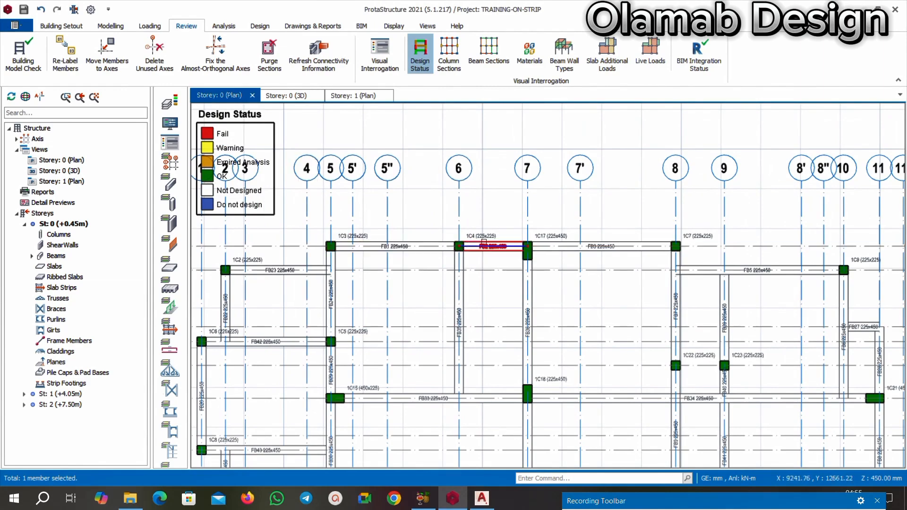
pyautogui.scroll(-1, 472, 225)
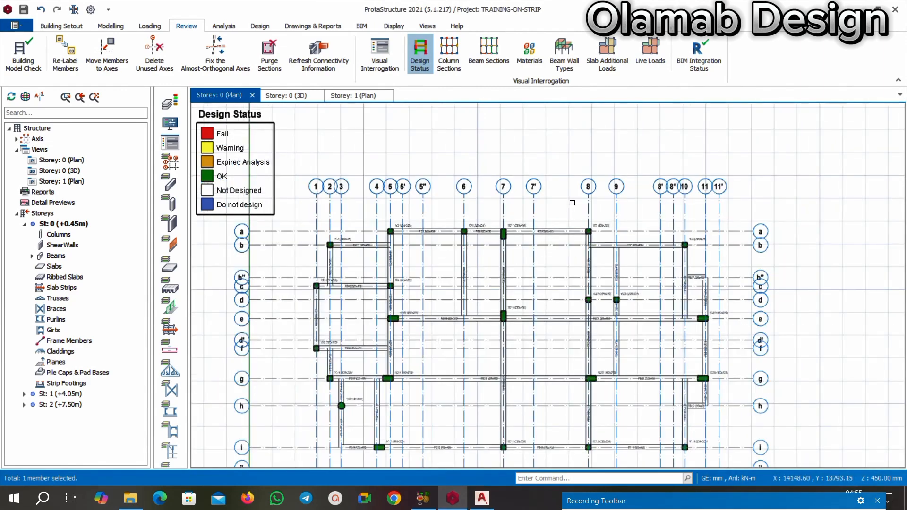
pyautogui.scroll(-1, 573, 202)
pyautogui.scroll(-1, 437, 258)
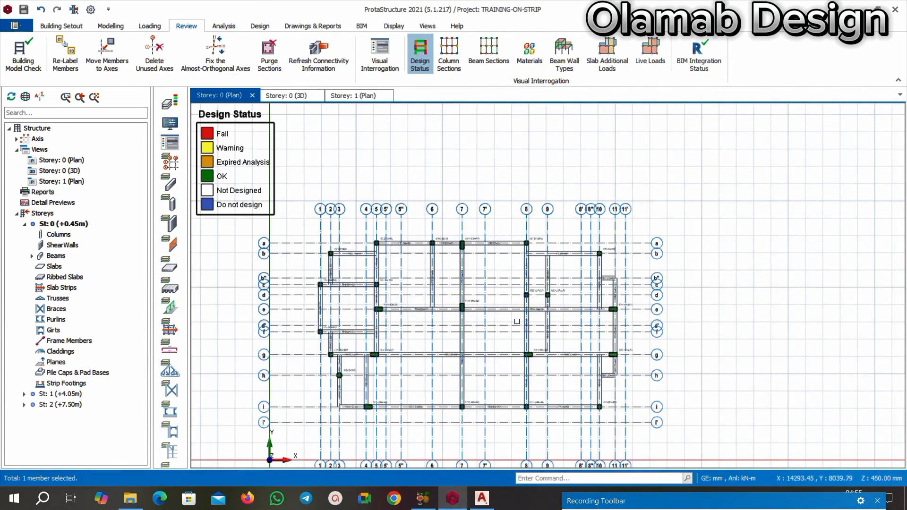
pyautogui.scroll(1, 517, 321)
pyautogui.scroll(-1, 401, 249)
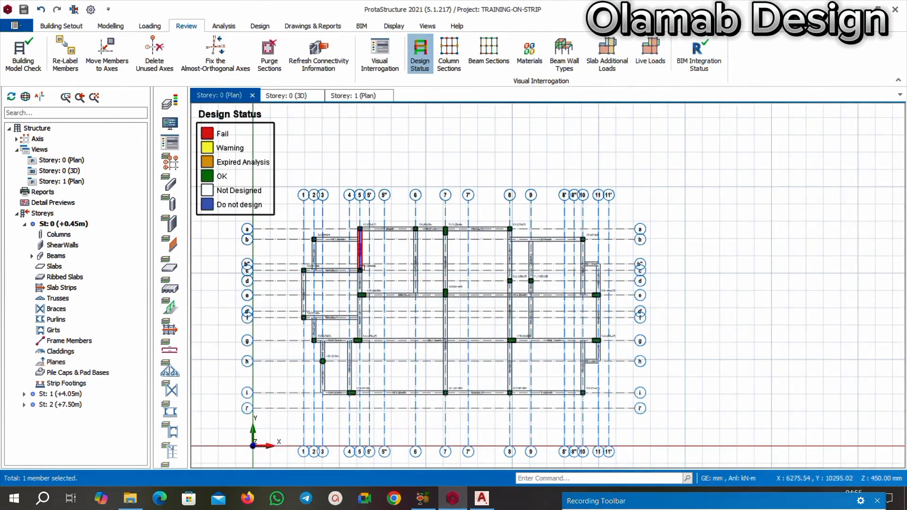
pyautogui.scroll(1, 359, 243)
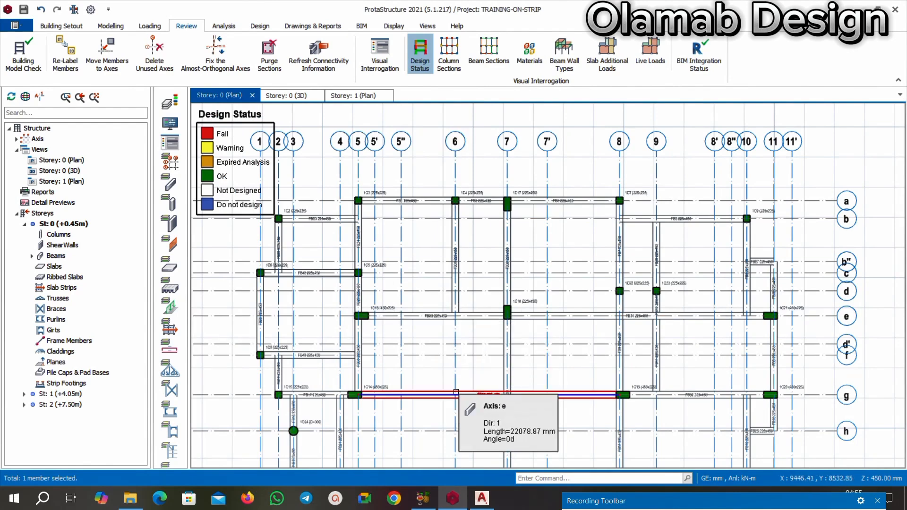
pyautogui.scroll(1, 457, 377)
pyautogui.scroll(-1, 459, 362)
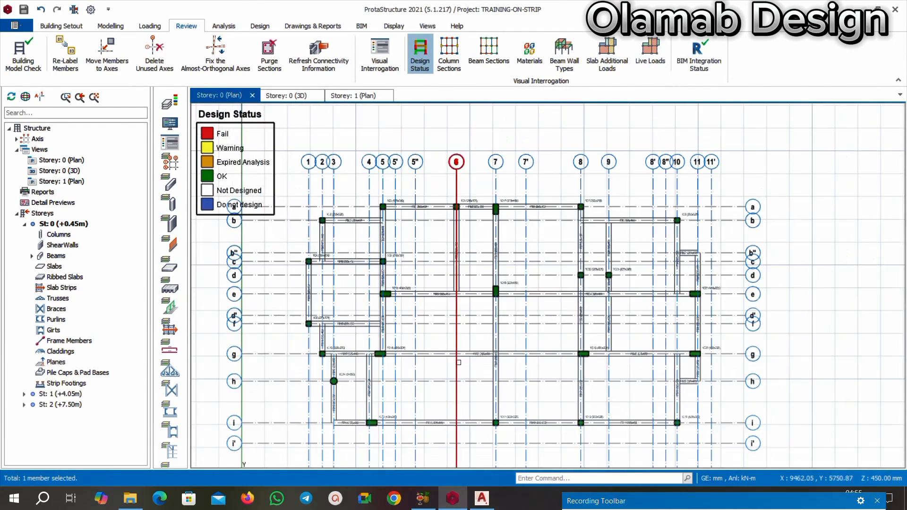
pyautogui.scroll(2, 458, 362)
pyautogui.scroll(-1, 453, 382)
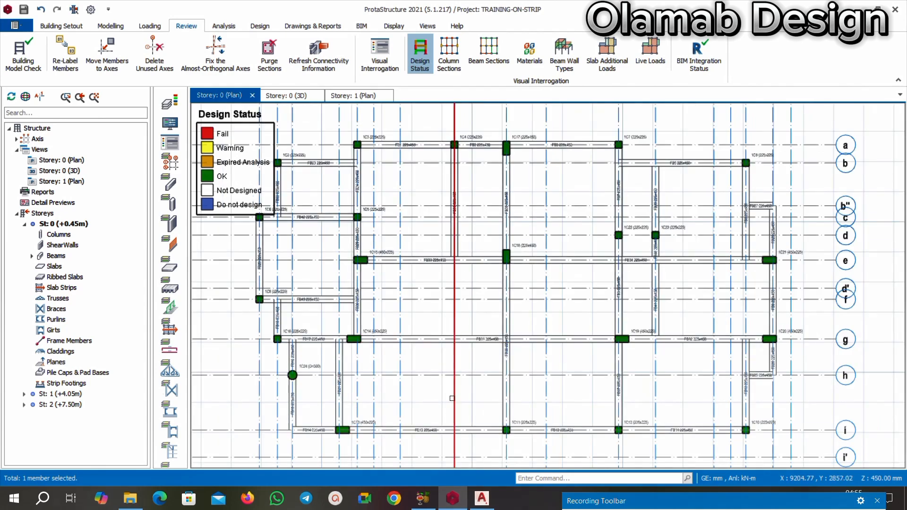
pyautogui.scroll(3, 455, 144)
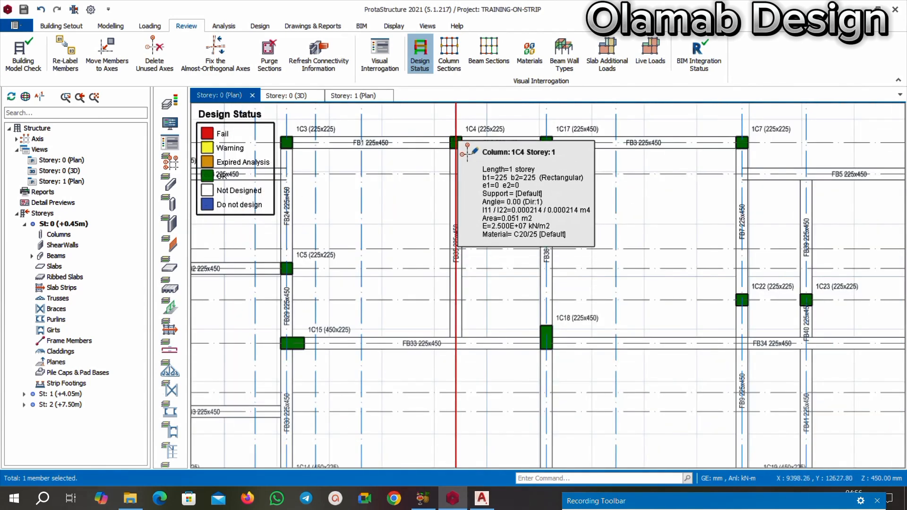
pyautogui.scroll(-2, 450, 233)
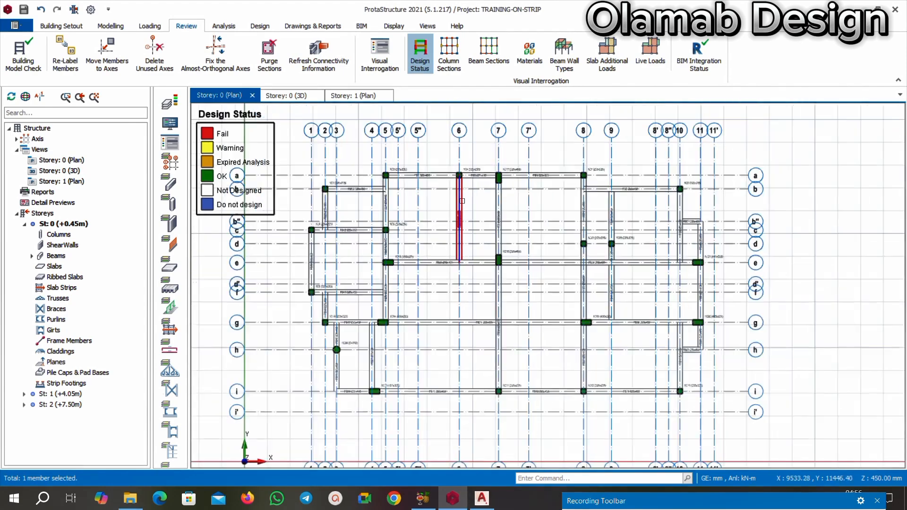
pyautogui.scroll(-2, 451, 399)
pyautogui.scroll(-1, 451, 399)
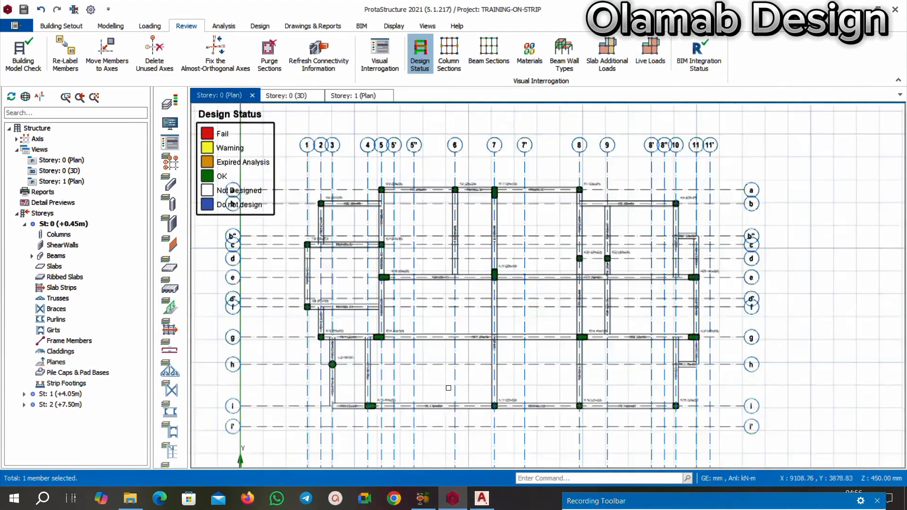
# Select foundation beams FB1, FB2 and FB3 along axis a between axes 5 and 8 on the Storey 0 plan
pyautogui.scroll(4, 385, 231)
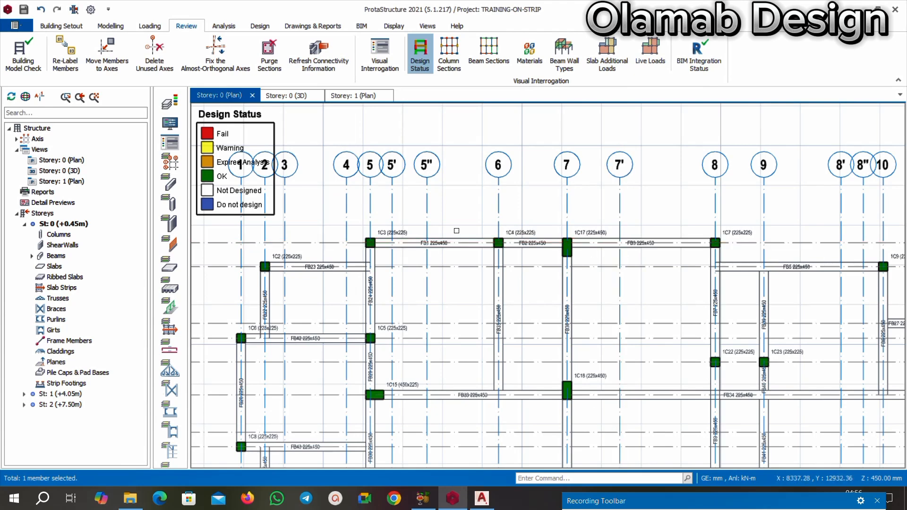
pyautogui.scroll(2, 439, 255)
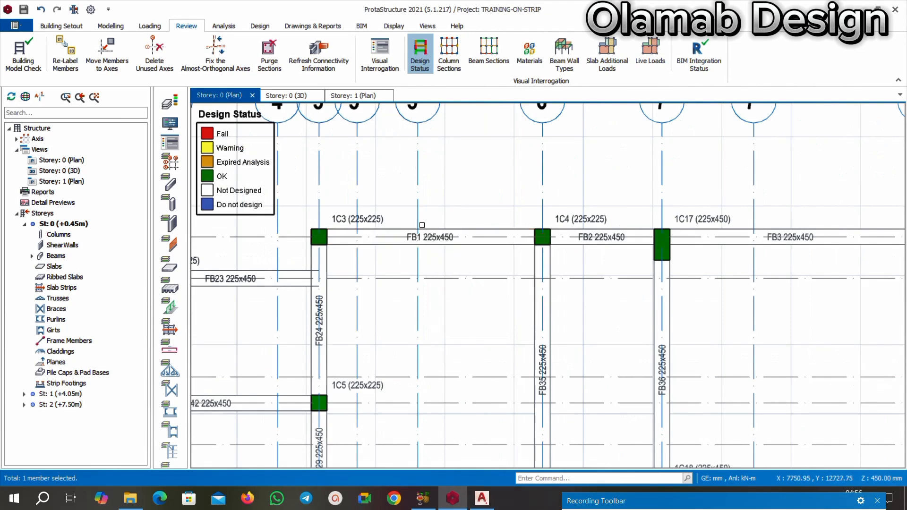
pyautogui.click(414, 232)
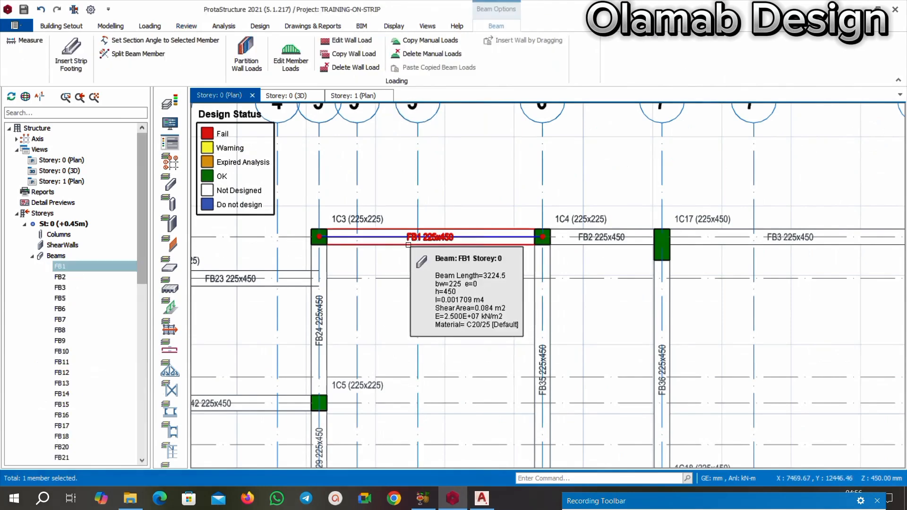
pyautogui.click(593, 244)
pyautogui.scroll(-2, 593, 244)
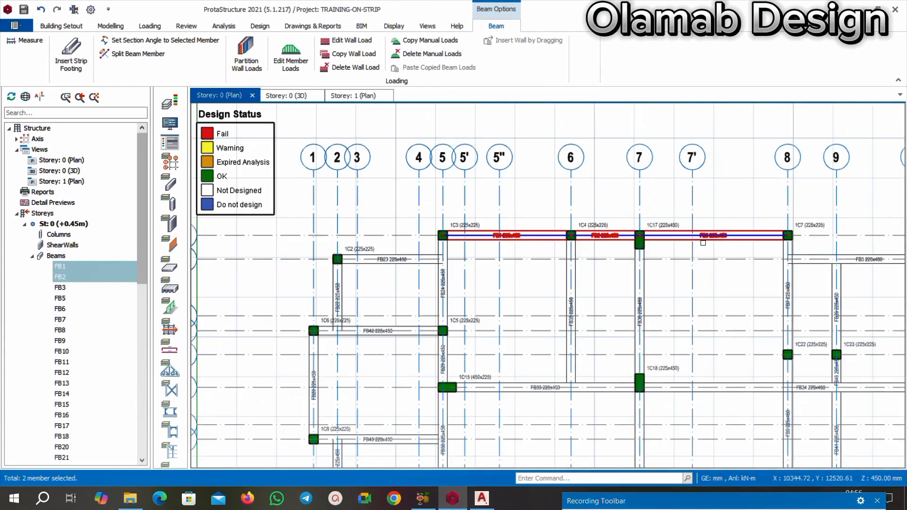
pyautogui.click(732, 234)
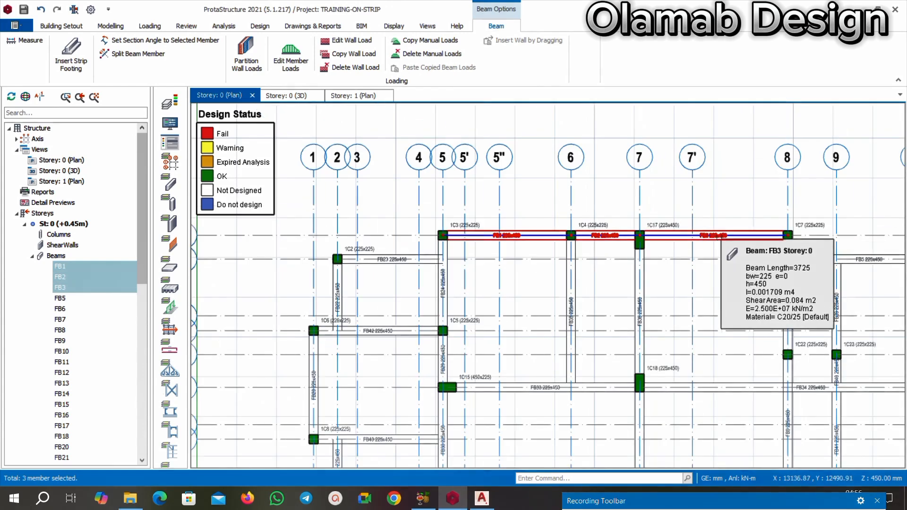
pyautogui.rightClick(719, 235)
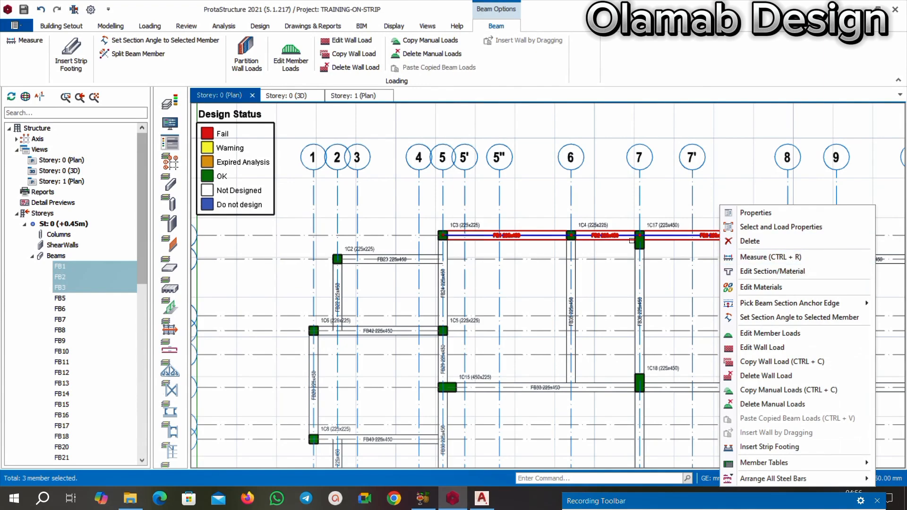
pyautogui.click(779, 451)
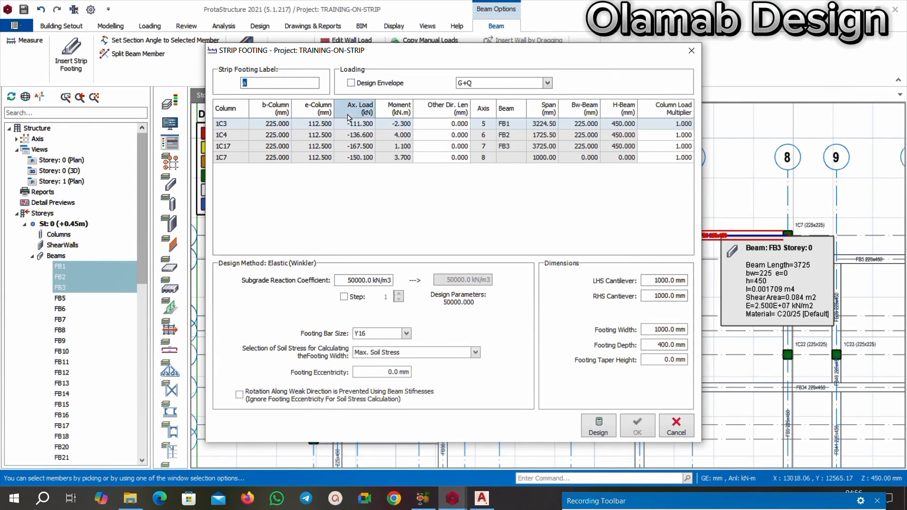
pyautogui.click(353, 86)
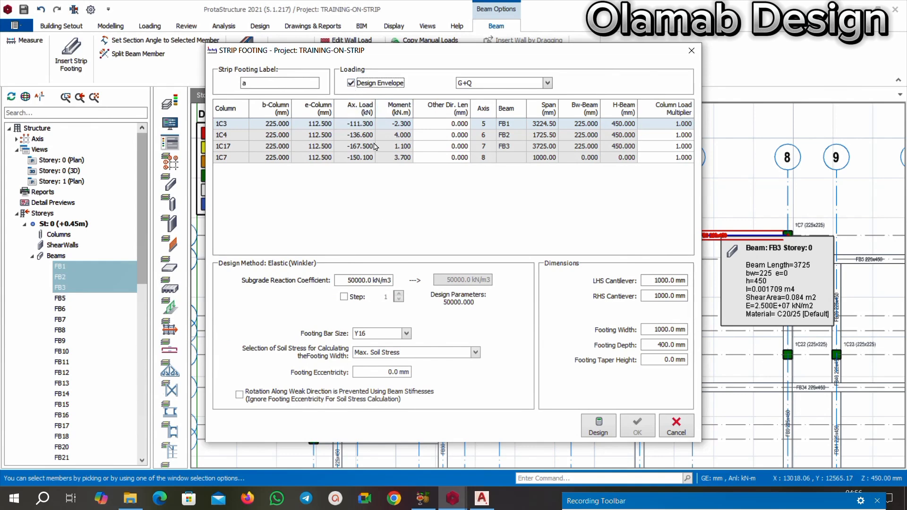
pyautogui.click(406, 334)
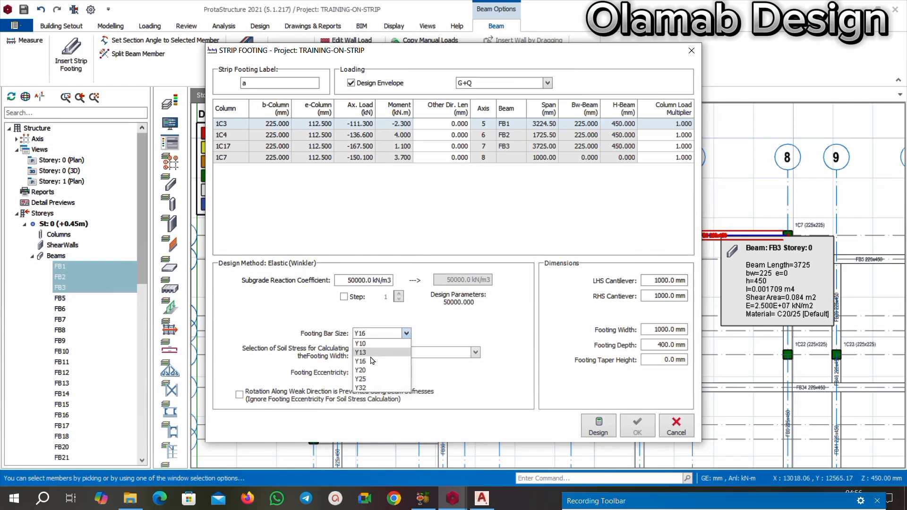
pyautogui.click(407, 333)
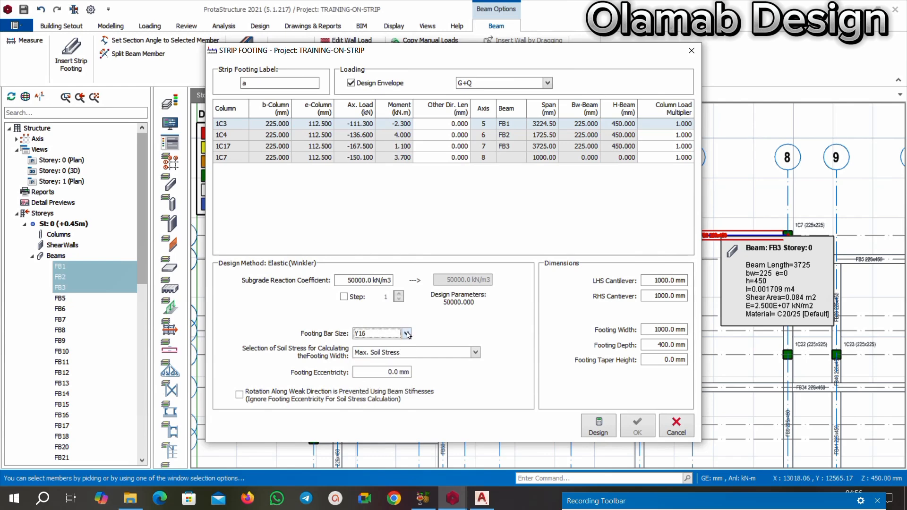
pyautogui.click(666, 430)
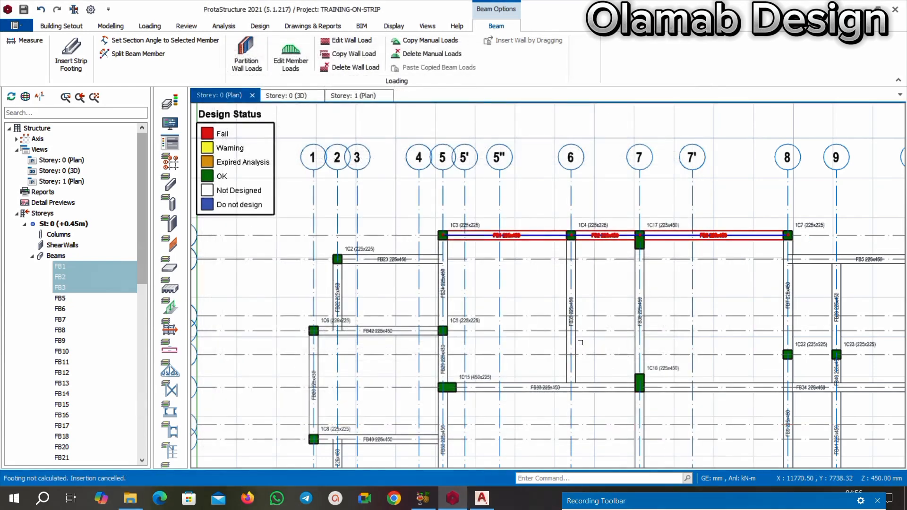
# Restrict the foundation floor's rebar diameters to Y12 and Y16 in the building analysis materials
pyautogui.click(112, 26)
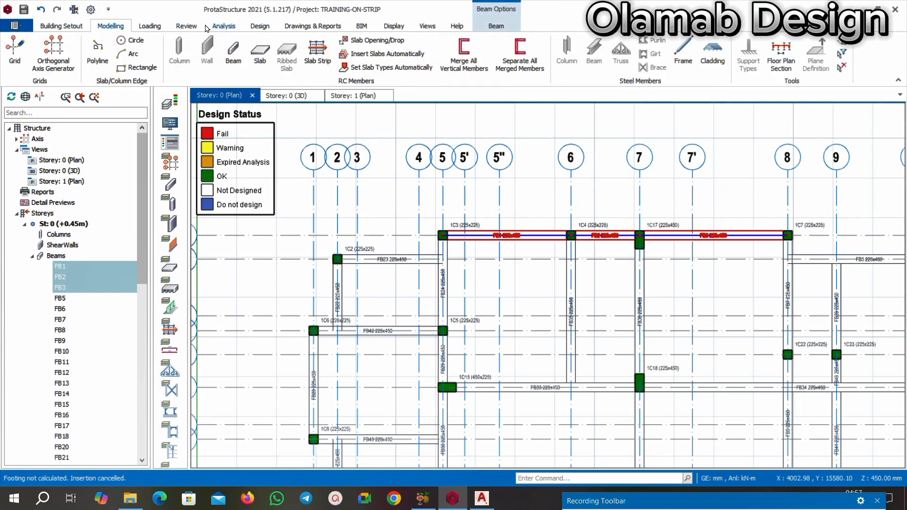
pyautogui.click(223, 26)
pyautogui.click(24, 54)
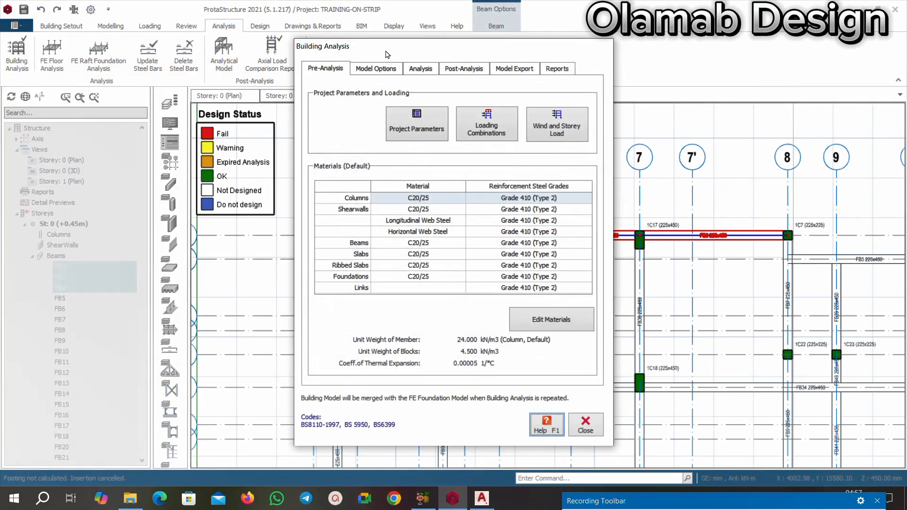
pyautogui.click(550, 319)
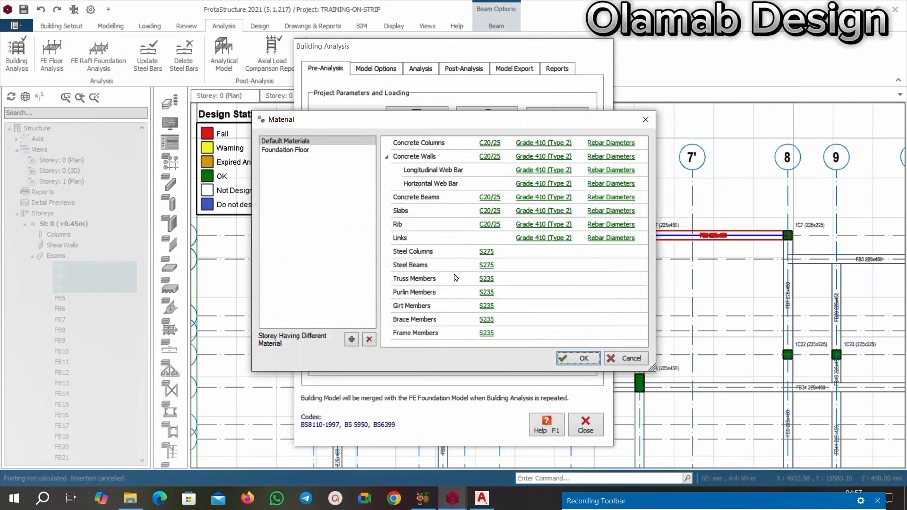
pyautogui.click(306, 150)
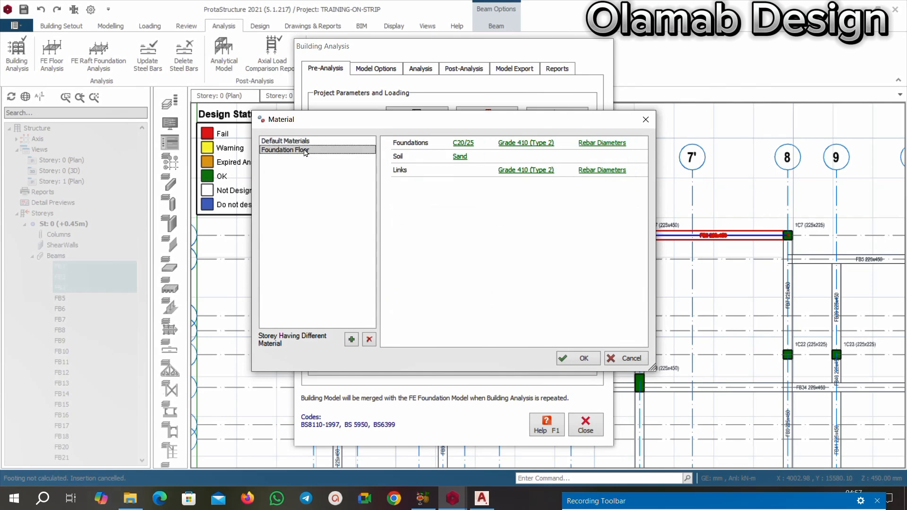
pyautogui.click(603, 143)
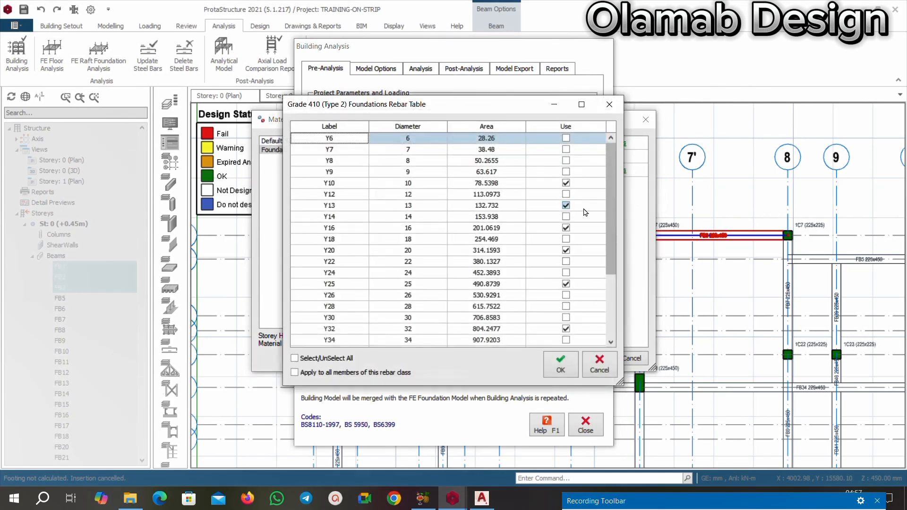
pyautogui.click(296, 359)
pyautogui.click(295, 359)
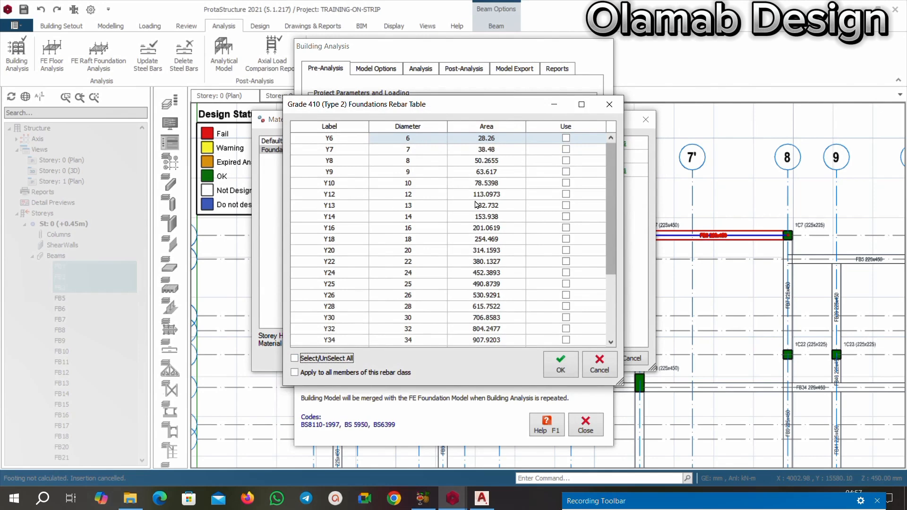
pyautogui.click(566, 194)
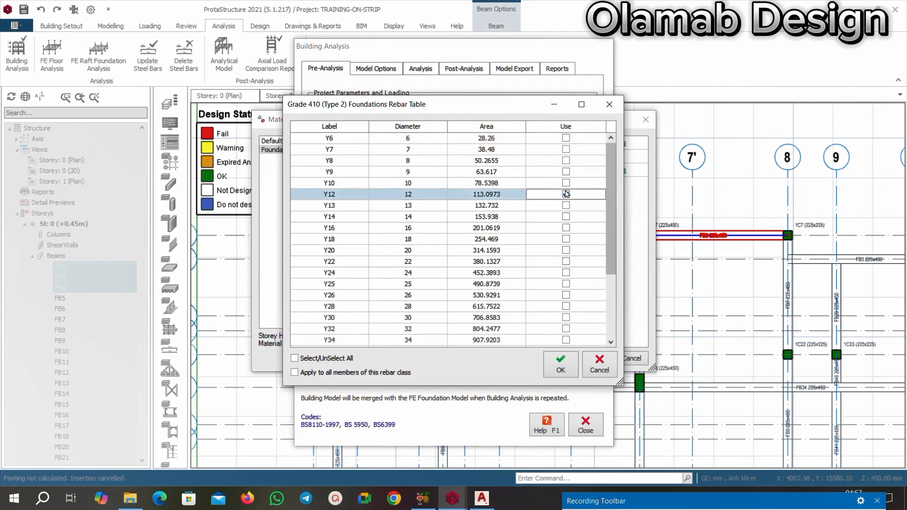
pyautogui.click(565, 228)
pyautogui.click(563, 362)
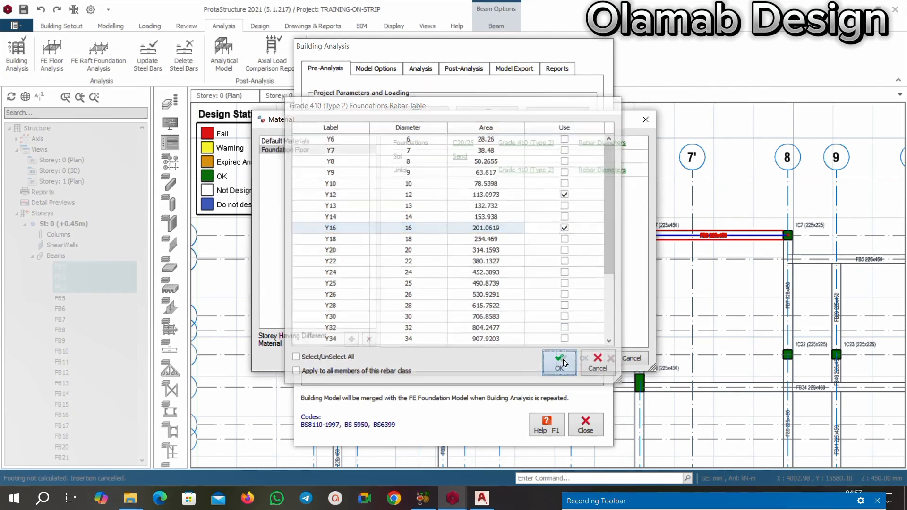
pyautogui.click(571, 359)
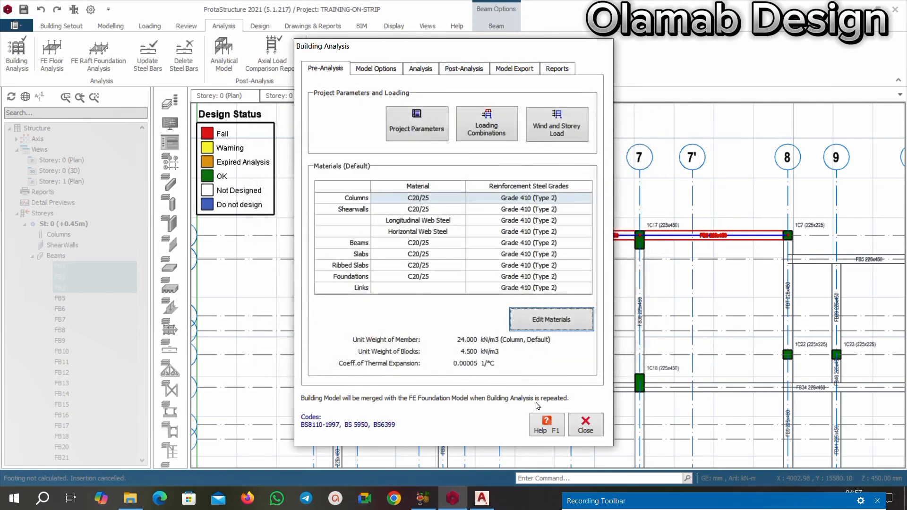
pyautogui.click(585, 425)
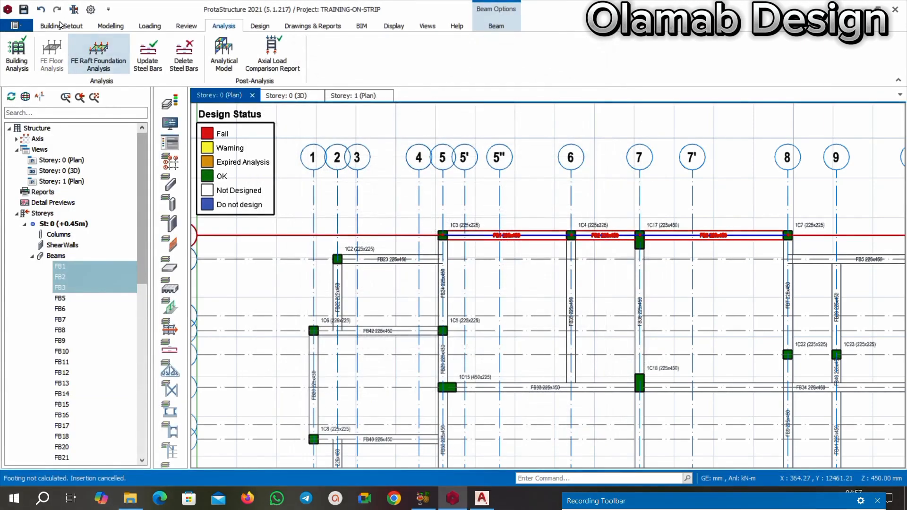
# Set the minimum steel bar size to Y12 and choose the distribution bar size in the general foundation options
pyautogui.click(91, 10)
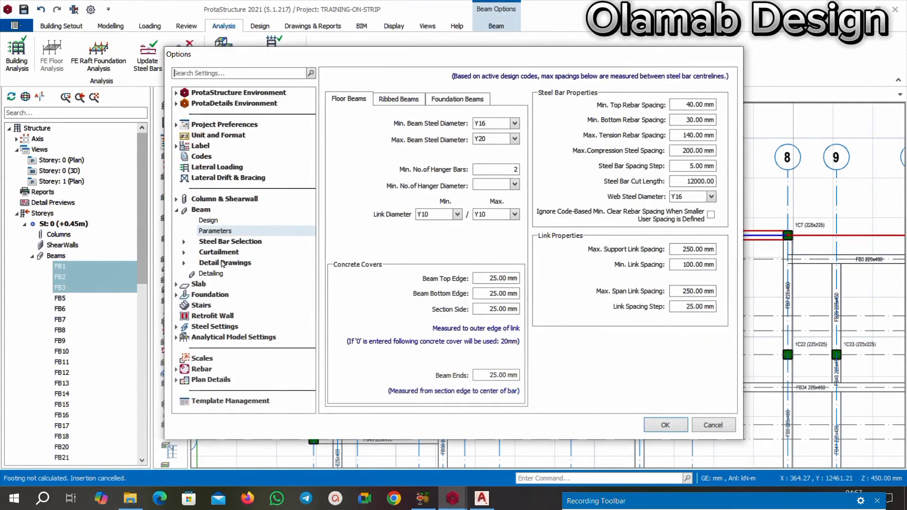
pyautogui.click(178, 296)
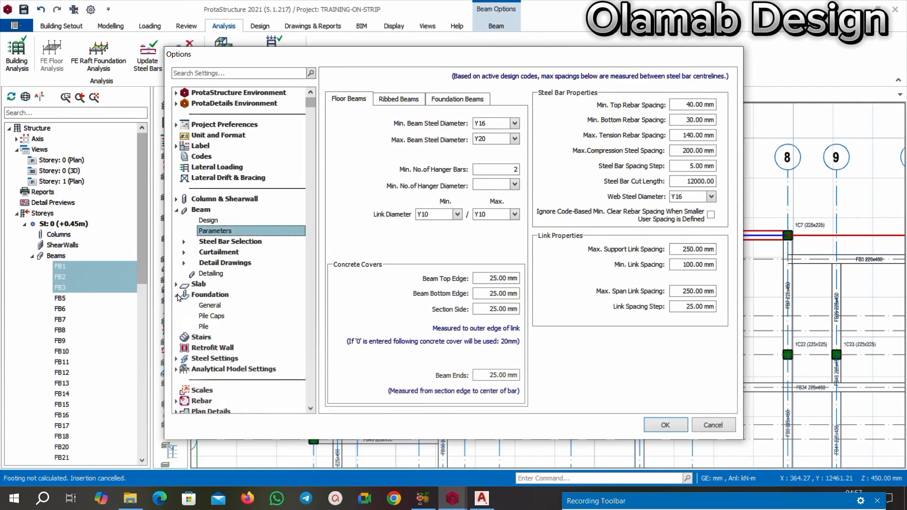
pyautogui.click(206, 307)
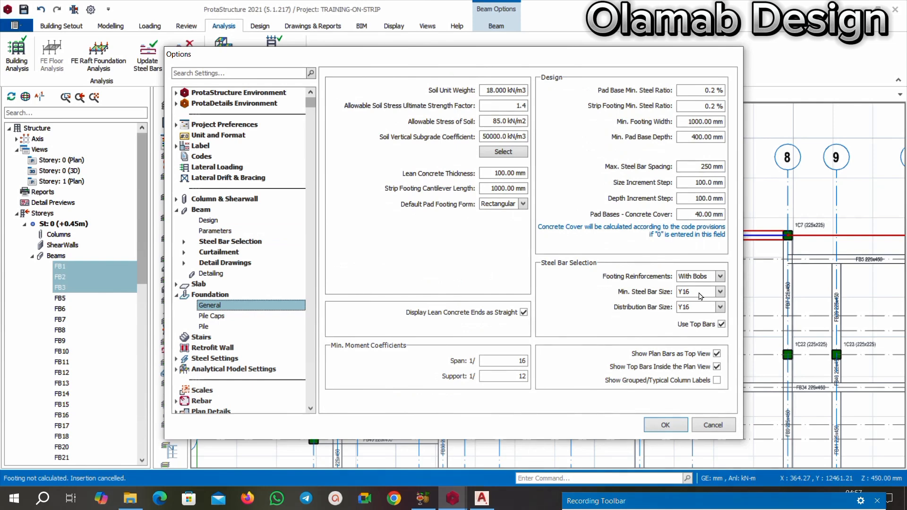
pyautogui.click(720, 292)
pyautogui.click(720, 312)
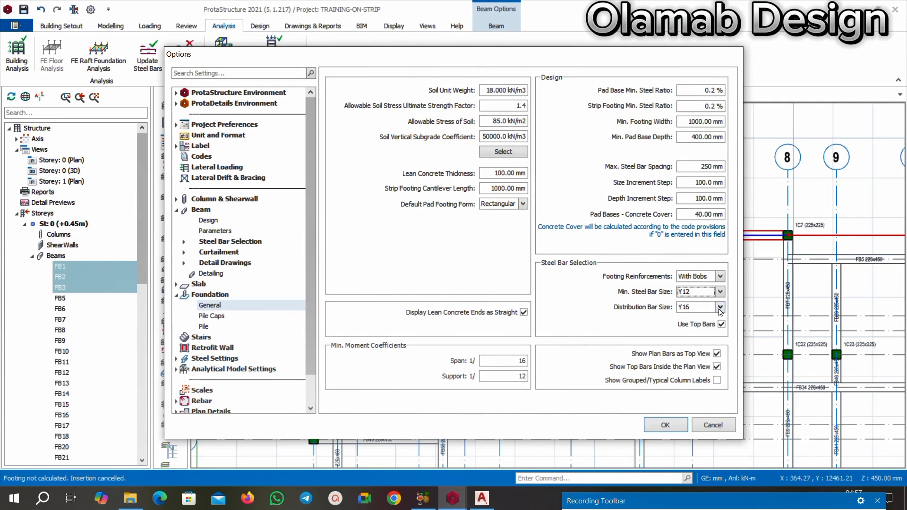
pyautogui.click(719, 309)
pyautogui.click(709, 322)
# Check which minimum and maximum steel diameters the beam parameters offer for floor beams and foundation beams
pyautogui.click(209, 232)
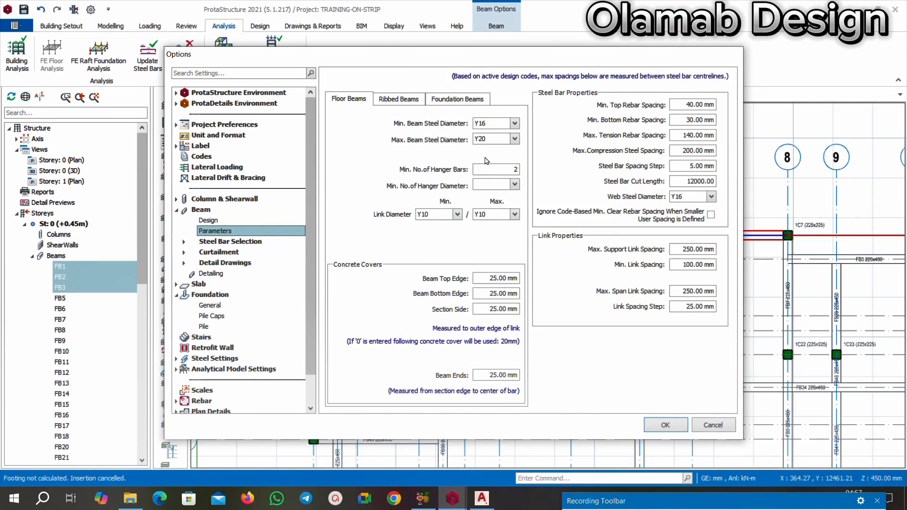
pyautogui.click(515, 124)
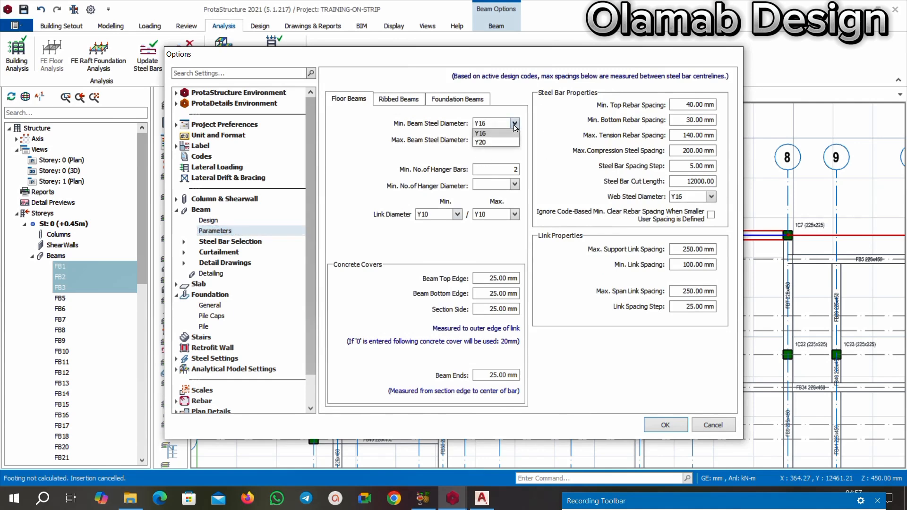
pyautogui.click(515, 125)
pyautogui.click(466, 100)
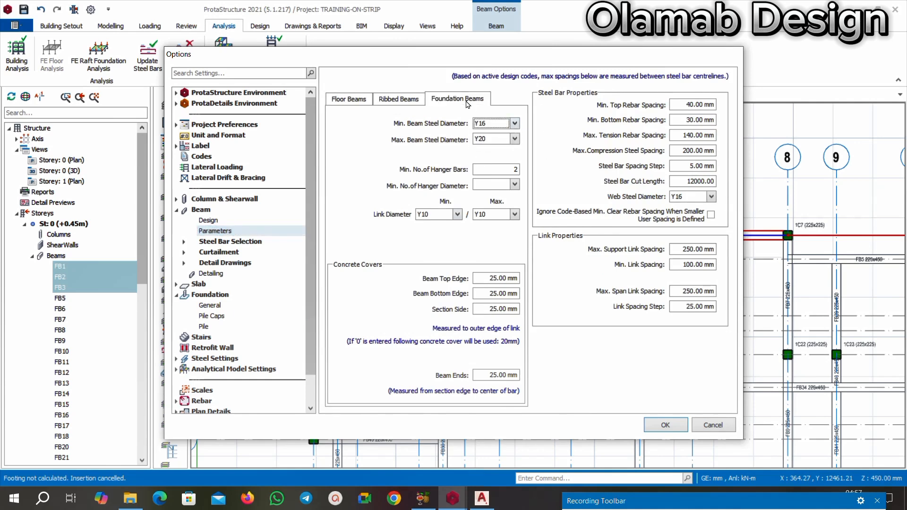
pyautogui.click(514, 123)
pyautogui.click(515, 126)
pyautogui.click(515, 138)
pyautogui.click(514, 140)
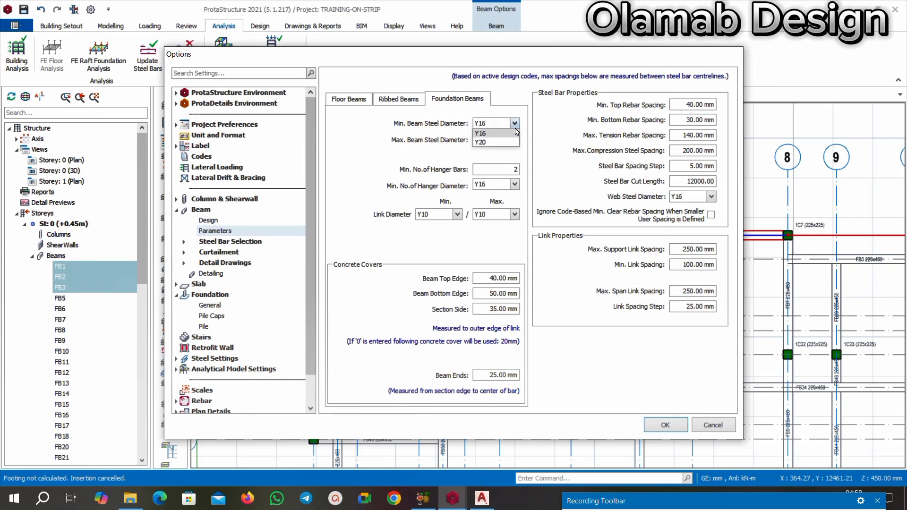
pyautogui.click(515, 124)
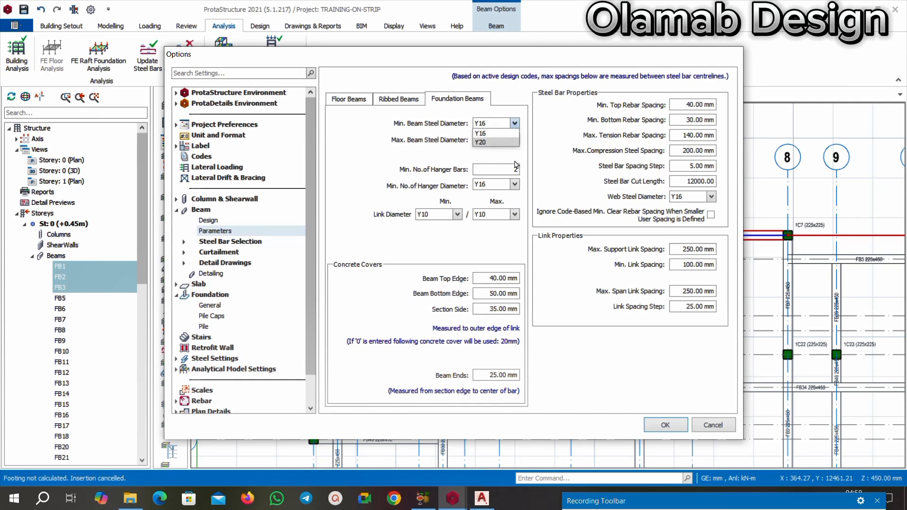
# Accept the changed project options and save the project
pyautogui.click(673, 428)
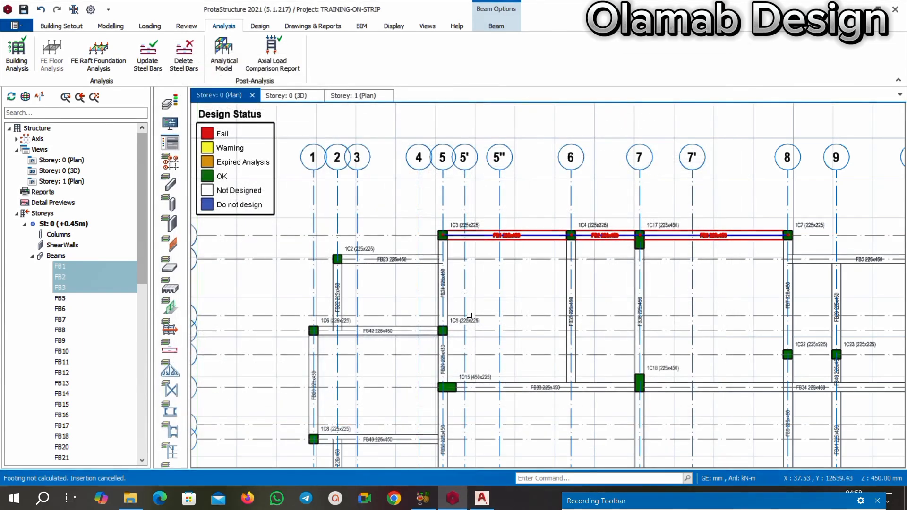
pyautogui.click(24, 9)
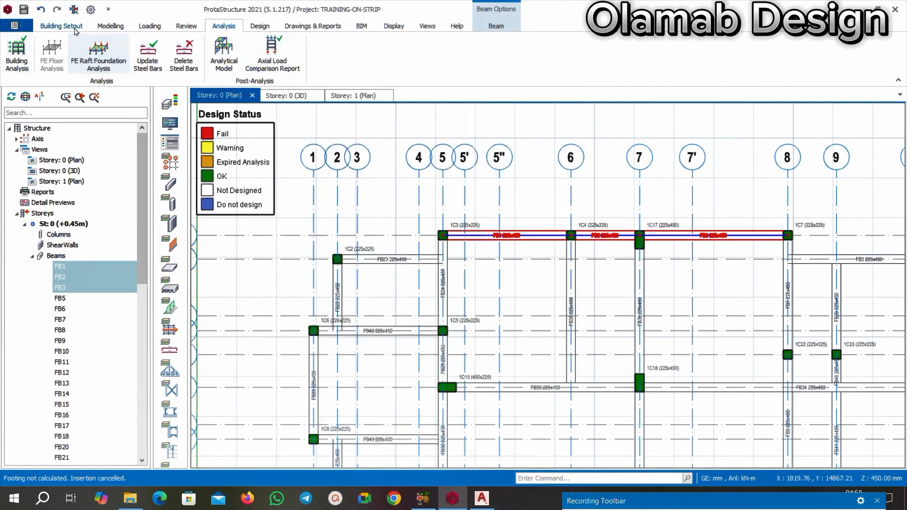
# Check which rebar diameters are enabled for foundations under the Foundation Floor in the building analysis materials
pyautogui.click(17, 54)
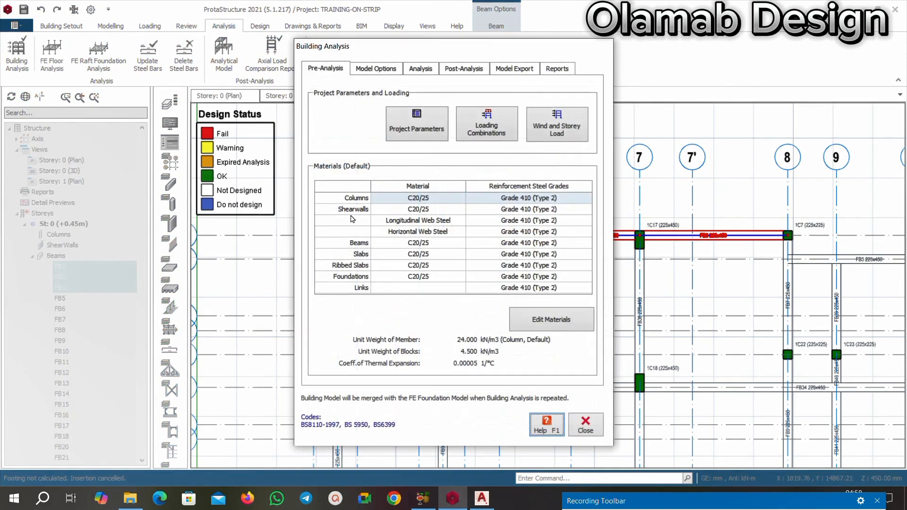
pyautogui.click(527, 325)
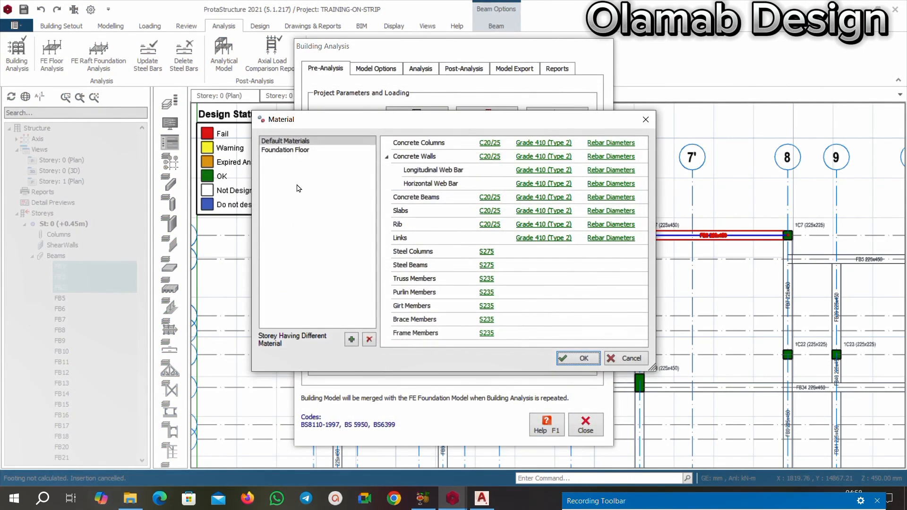
pyautogui.click(290, 150)
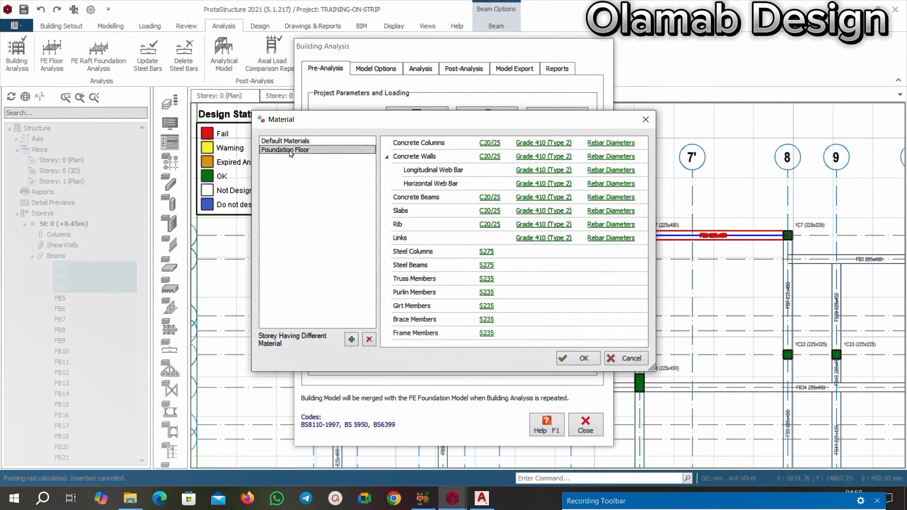
pyautogui.click(614, 147)
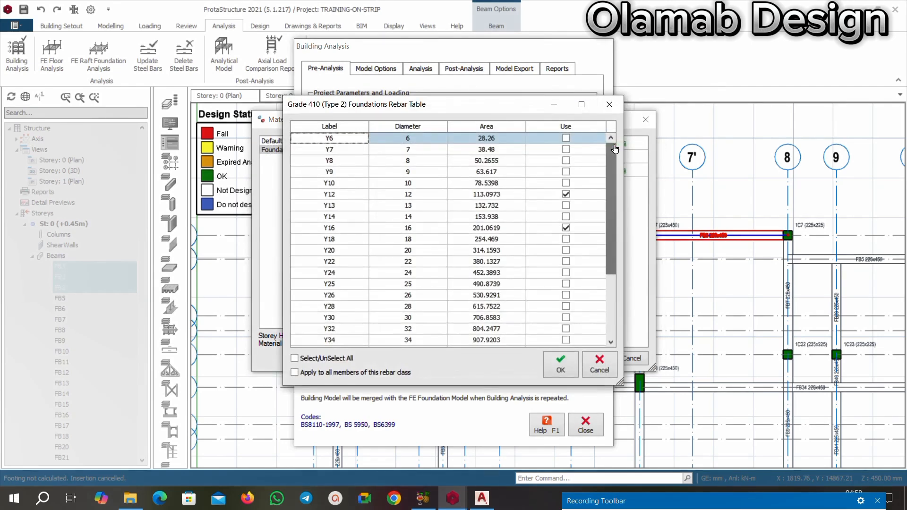
pyautogui.click(561, 364)
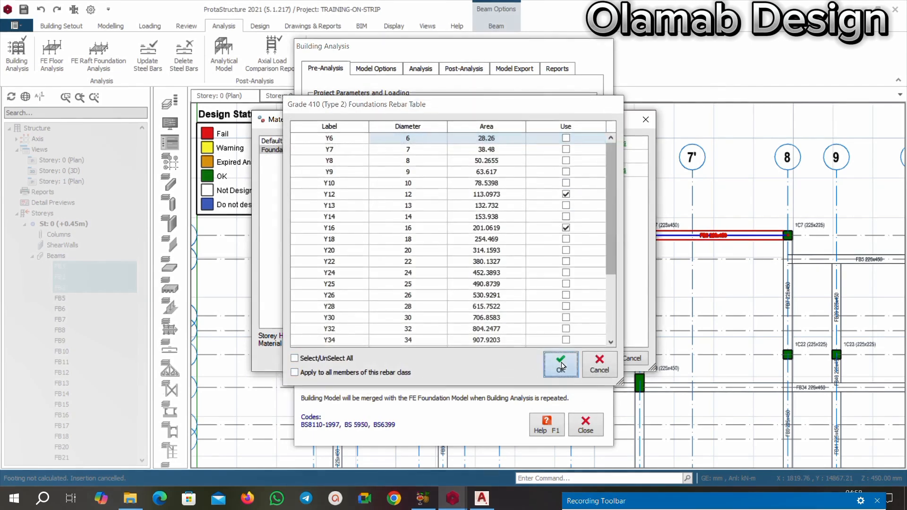
# Enable the Y12 rebar diameter for concrete beams in the default materials and accept the material changes
pyautogui.click(294, 141)
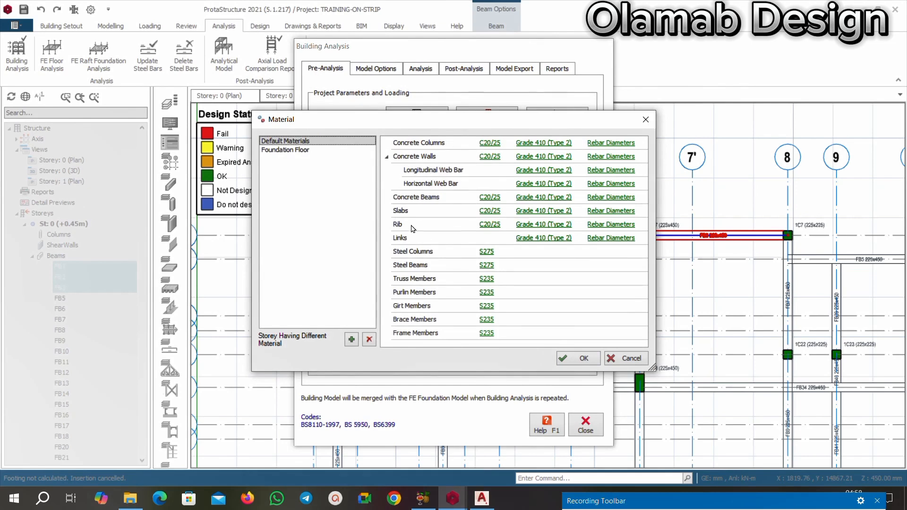
pyautogui.click(594, 197)
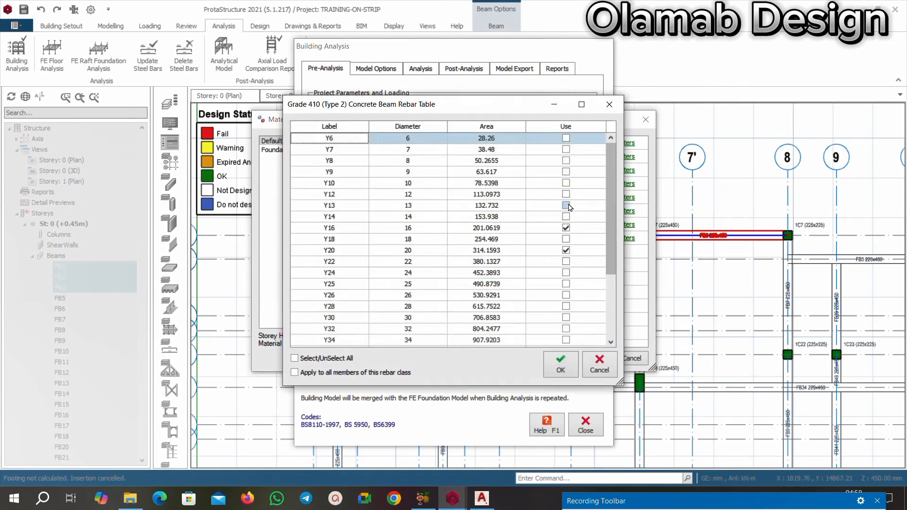
pyautogui.click(568, 209)
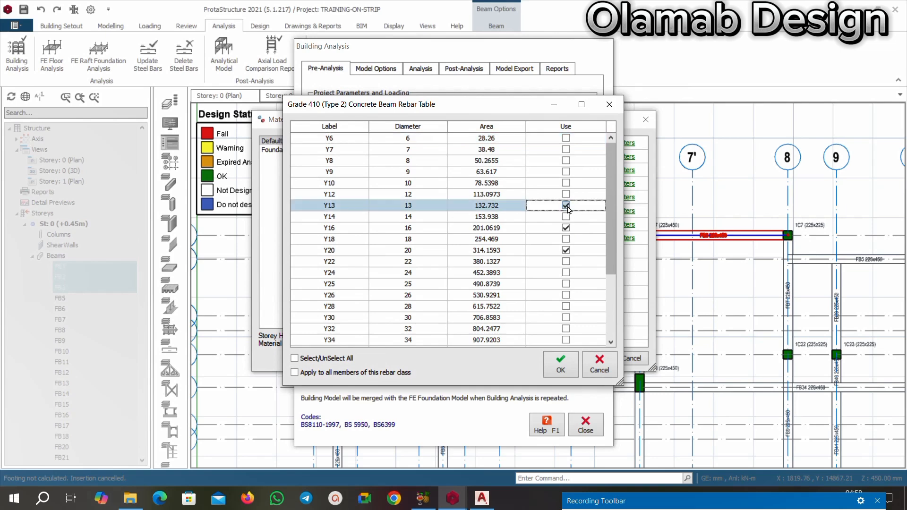
pyautogui.click(566, 206)
pyautogui.click(566, 194)
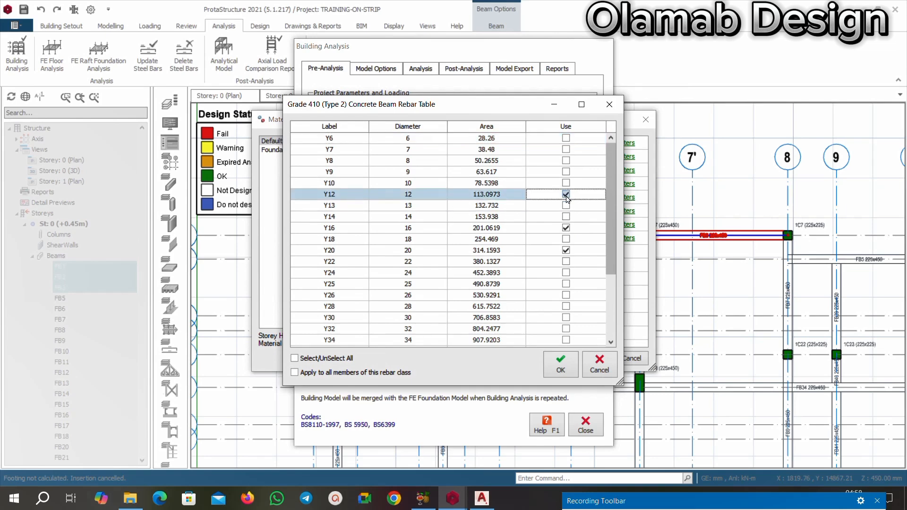
pyautogui.click(561, 366)
pyautogui.click(577, 359)
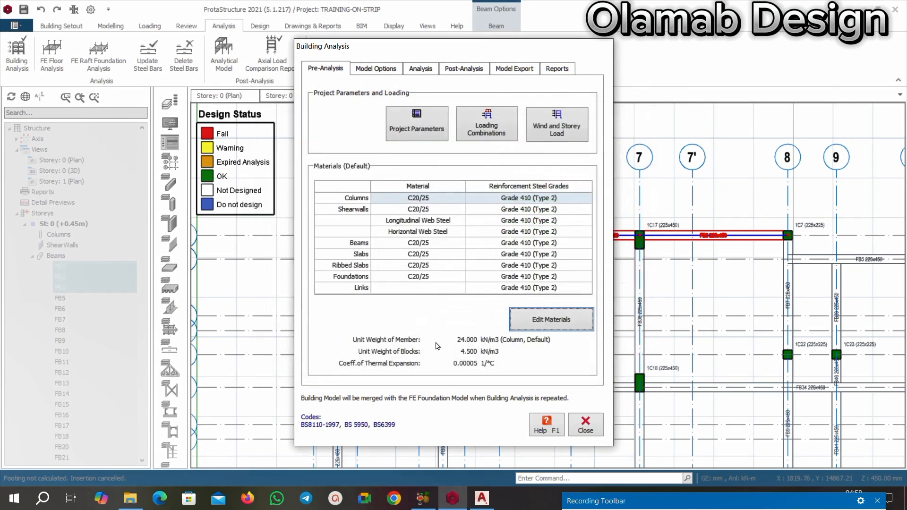
pyautogui.click(584, 427)
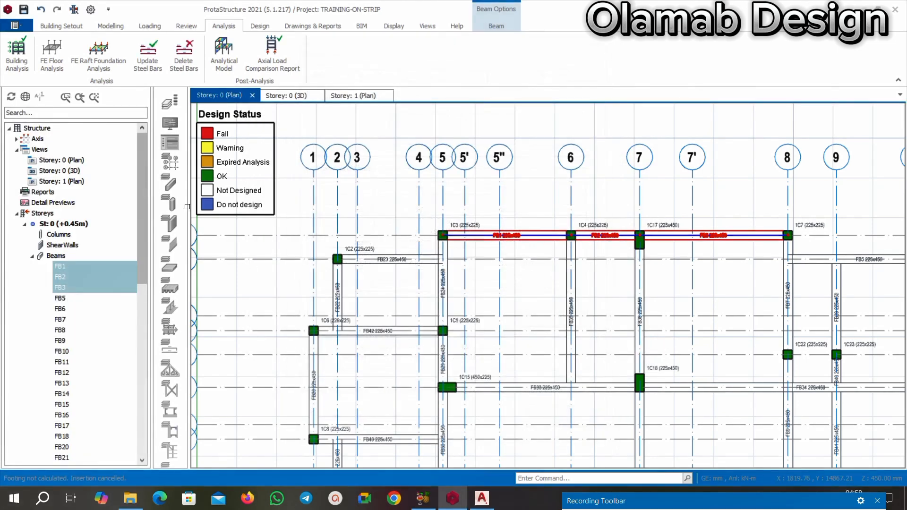
# Set the floor beams' minimum steel diameter to Y12 and maximum to Y16 in the project's beam parameters
pyautogui.click(91, 10)
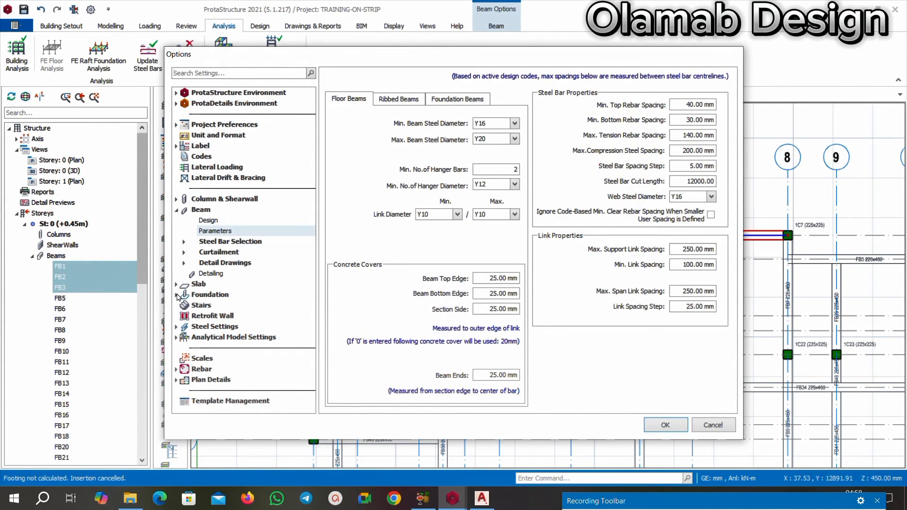
pyautogui.click(208, 233)
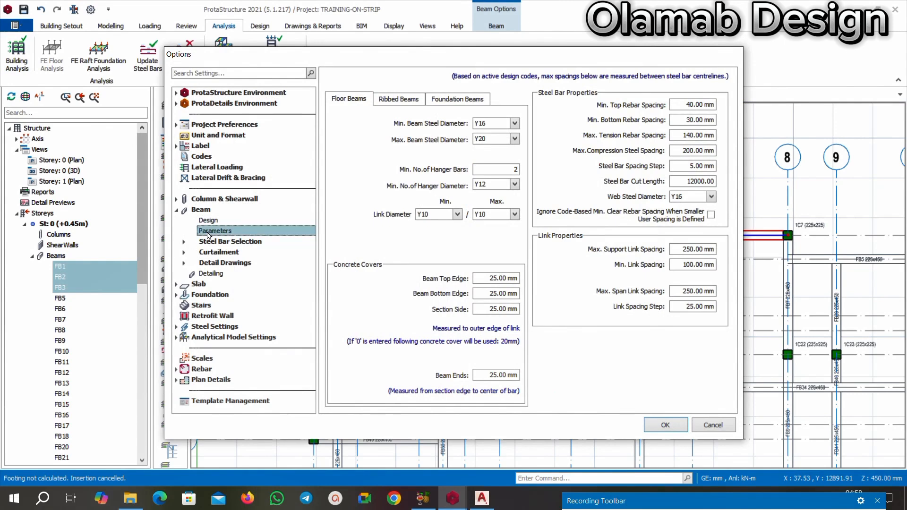
pyautogui.click(514, 123)
pyautogui.click(490, 133)
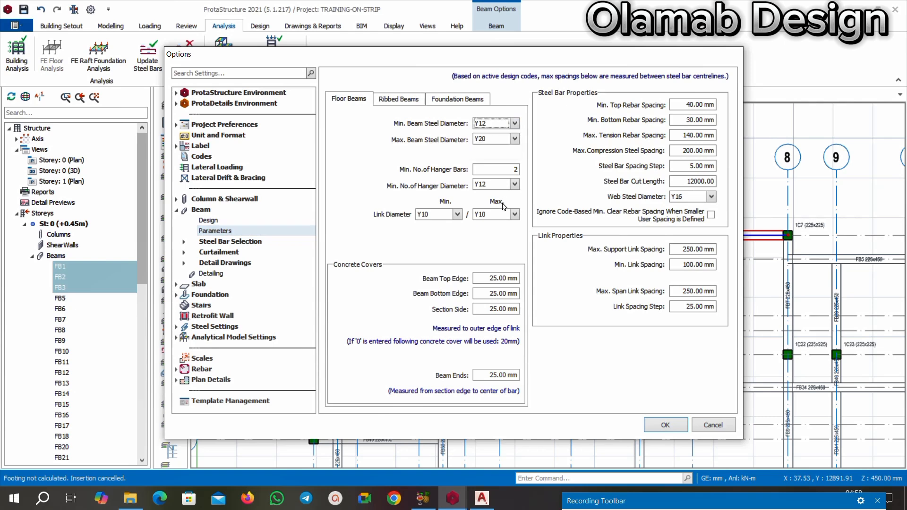
pyautogui.click(514, 138)
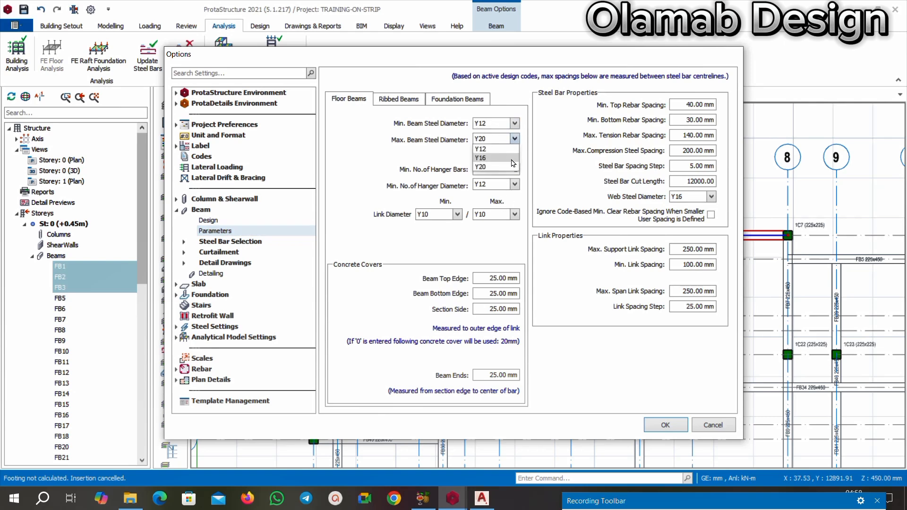
pyautogui.click(512, 158)
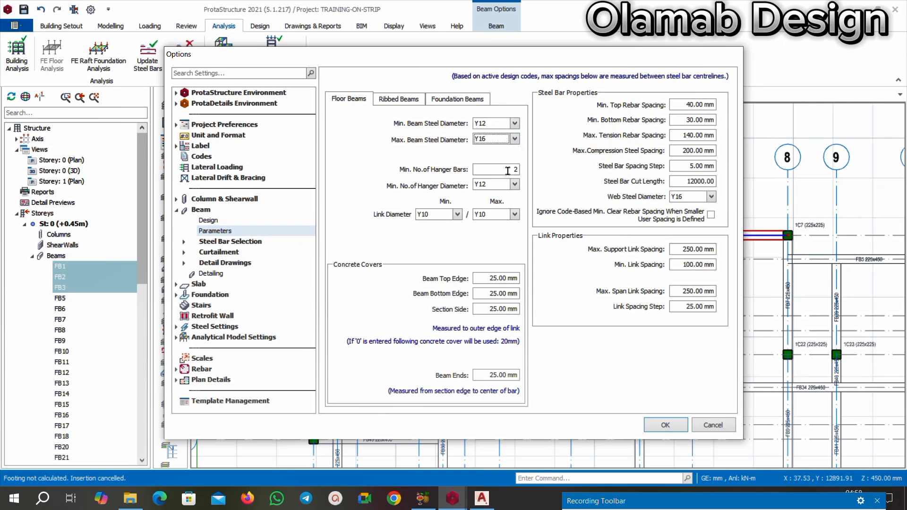
pyautogui.click(664, 426)
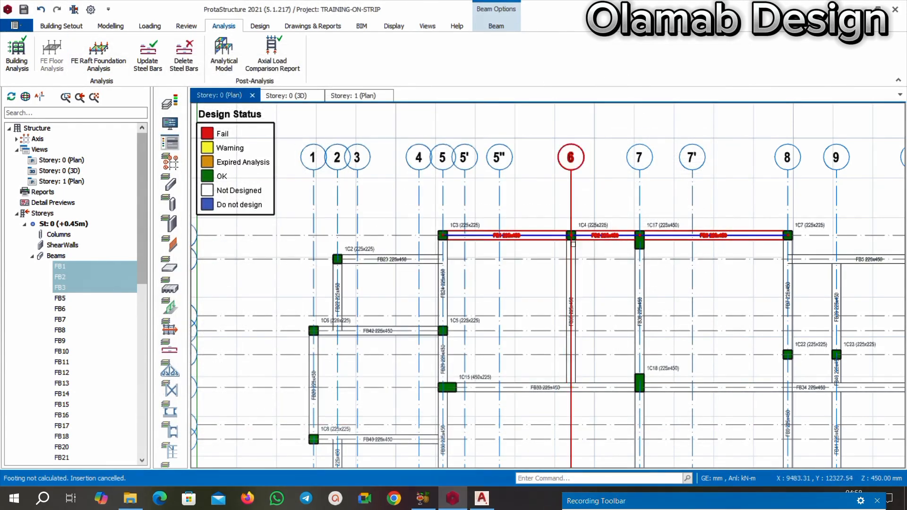
# Set up a strip footing under foundation beams FB1 to FB3 with the design envelope option, 500 mm end cantilevers and the footing depth
pyautogui.scroll(3, 572, 243)
pyautogui.scroll(-3, 573, 243)
pyautogui.scroll(2, 547, 239)
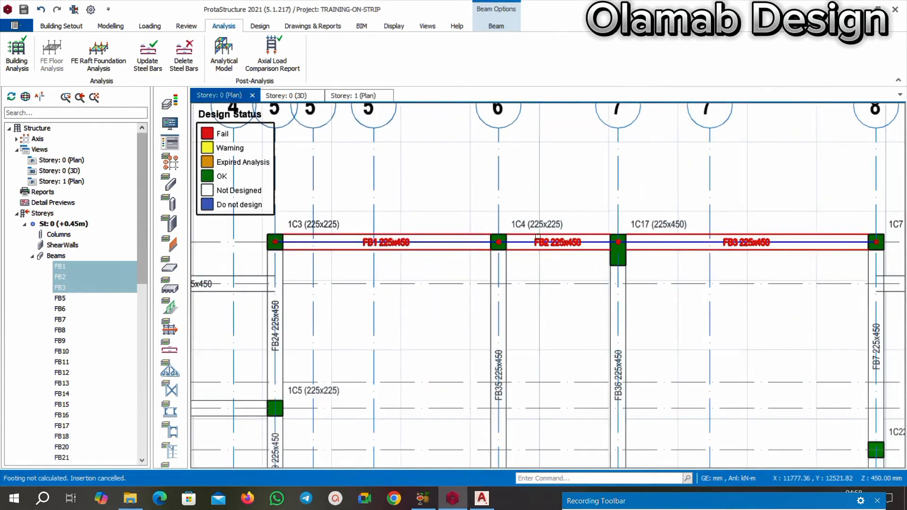
pyautogui.scroll(2, 549, 242)
pyautogui.scroll(-2, 606, 249)
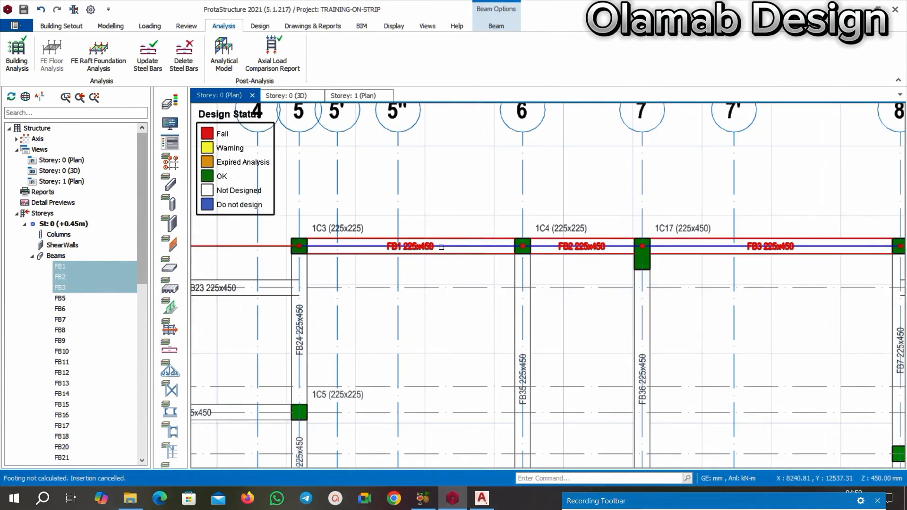
pyautogui.rightClick(441, 247)
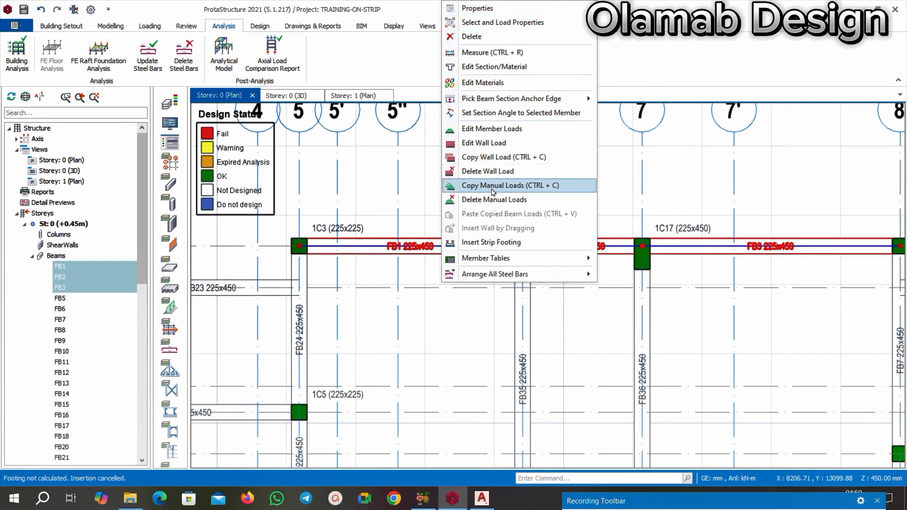
pyautogui.click(491, 243)
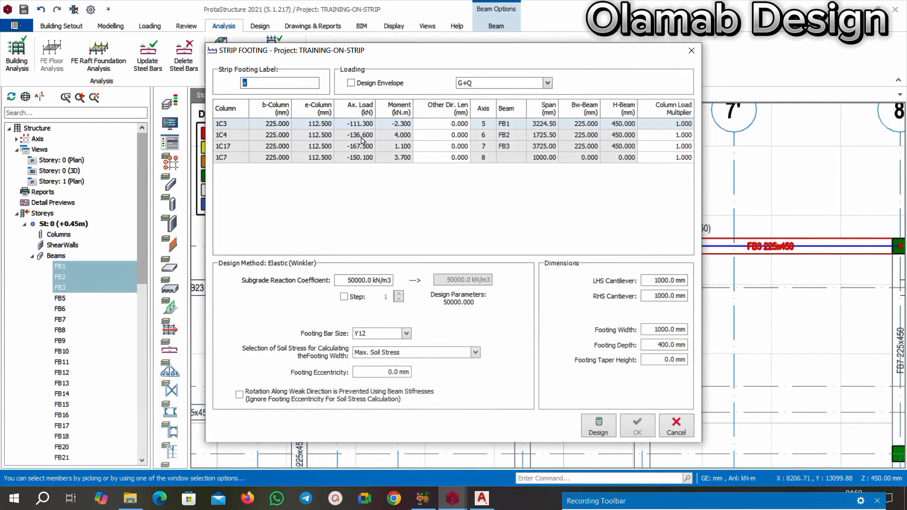
pyautogui.click(351, 84)
pyautogui.click(674, 281)
pyautogui.press('Tab')
pyautogui.click(672, 295)
pyautogui.click(670, 346)
# Design the strip footing for beams FB1 to FB3 and insert it along axis a
pyautogui.click(598, 426)
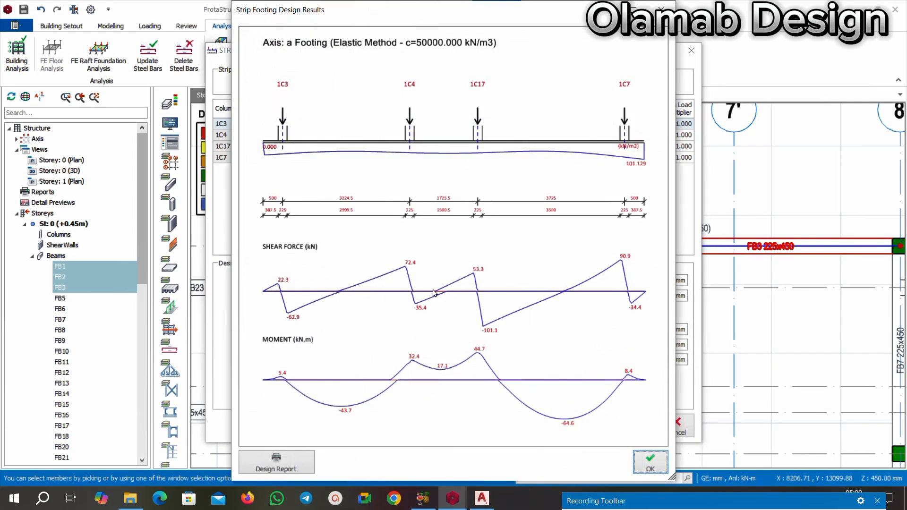
pyautogui.click(652, 462)
pyautogui.click(641, 429)
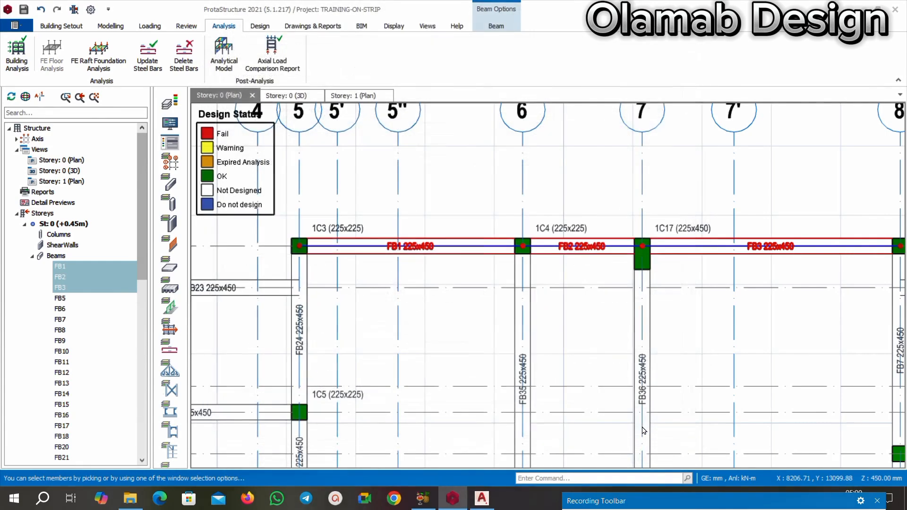
# Try to insert a strip footing under foundation beam FB5 on axis b
pyautogui.scroll(-2, 448, 255)
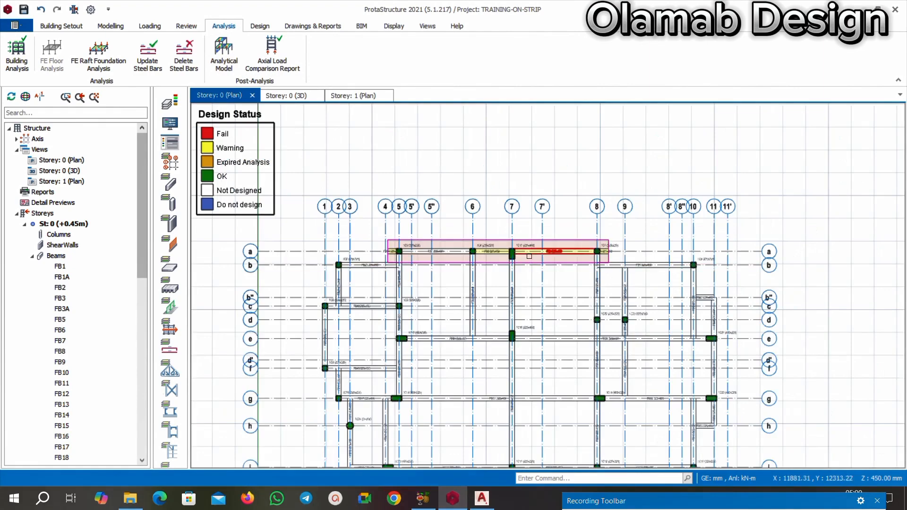
pyautogui.scroll(3, 519, 264)
pyautogui.scroll(-2, 521, 265)
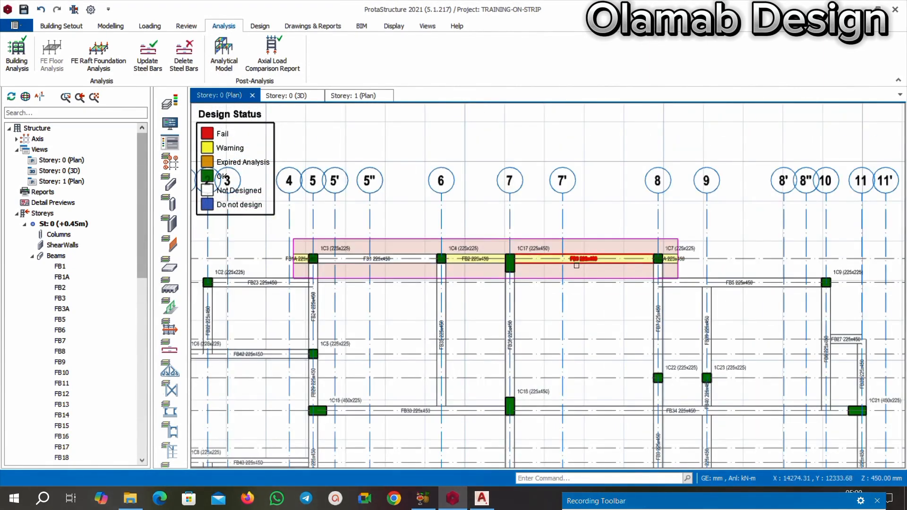
pyautogui.scroll(3, 521, 266)
pyautogui.scroll(-3, 591, 286)
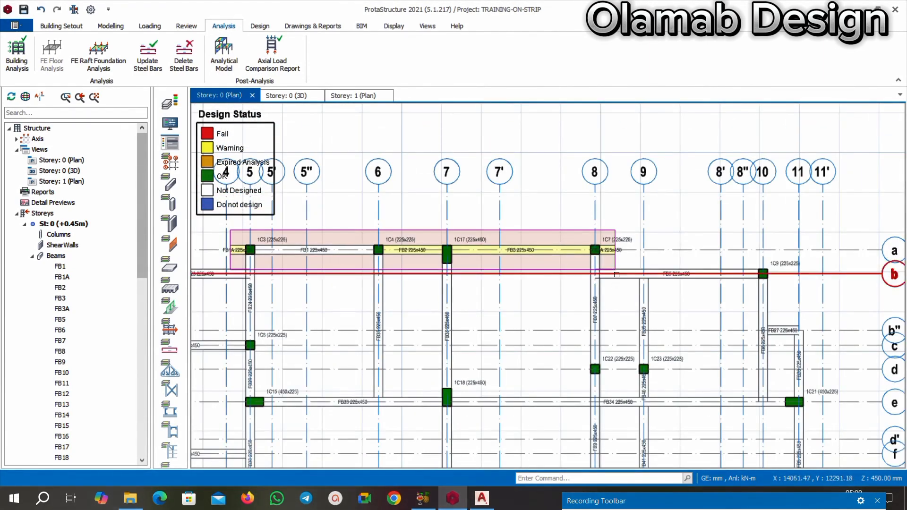
pyautogui.scroll(-2, 628, 278)
pyautogui.scroll(2, 638, 283)
pyautogui.scroll(3, 637, 283)
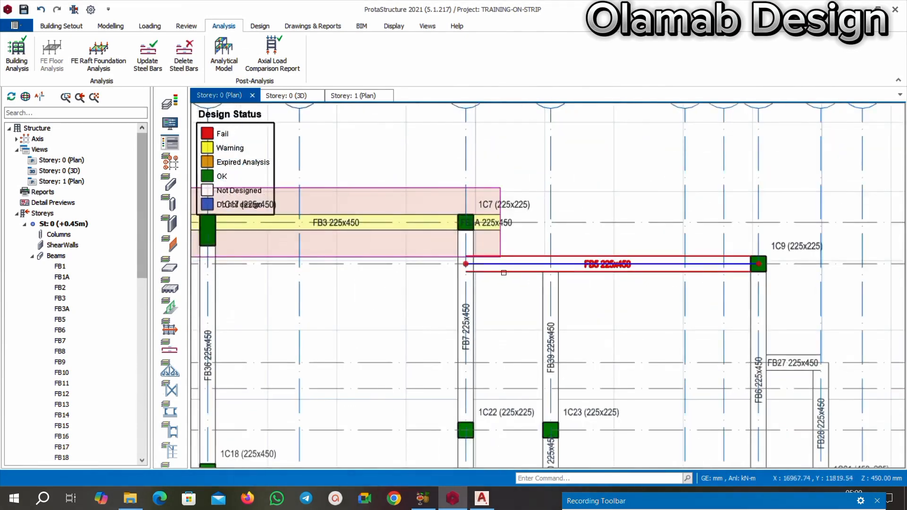
pyautogui.click(544, 270)
pyautogui.rightClick(544, 270)
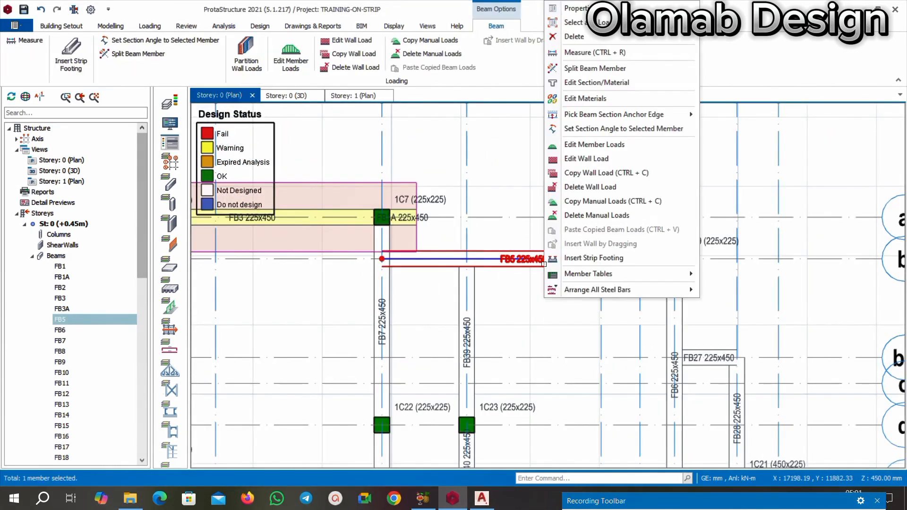
pyautogui.click(585, 258)
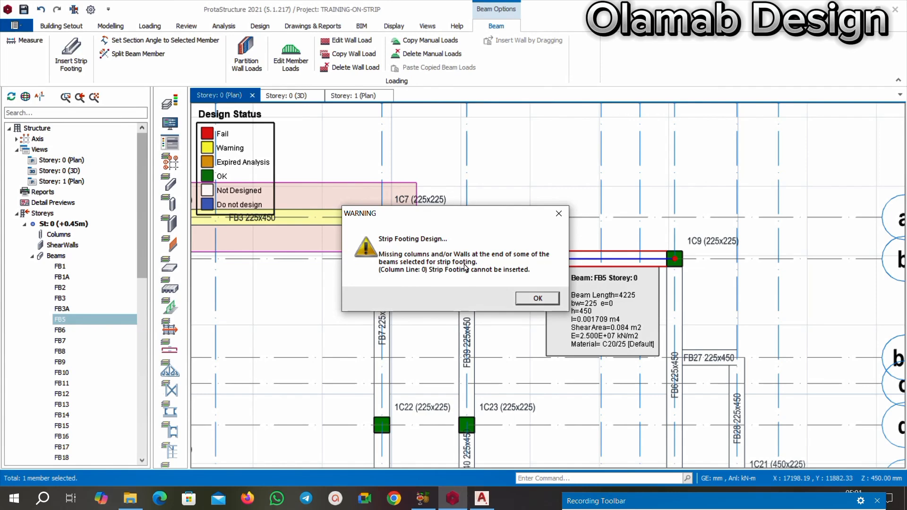
pyautogui.click(548, 301)
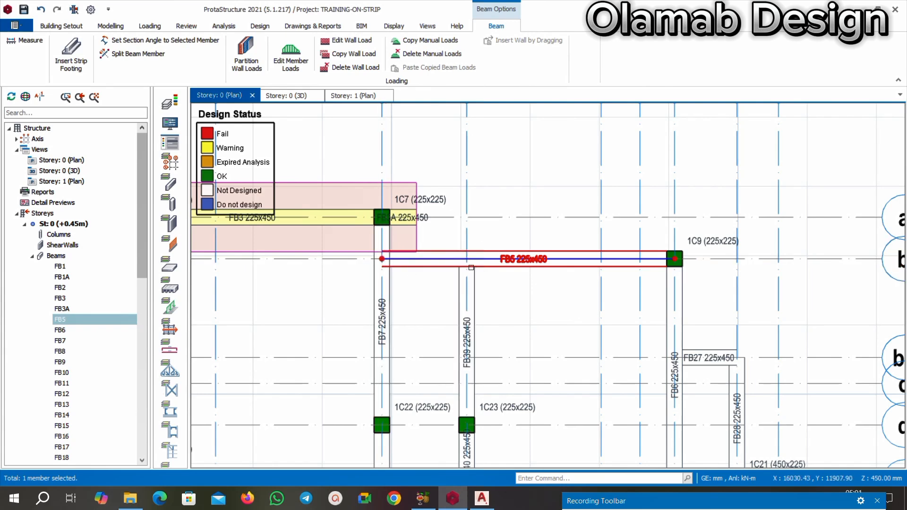
# Examine the column supports at both ends of beam FB5 and the surrounding foundation beam layout in the Storey 0 plan
pyautogui.scroll(2, 460, 260)
pyautogui.scroll(-4, 461, 260)
pyautogui.scroll(3, 438, 268)
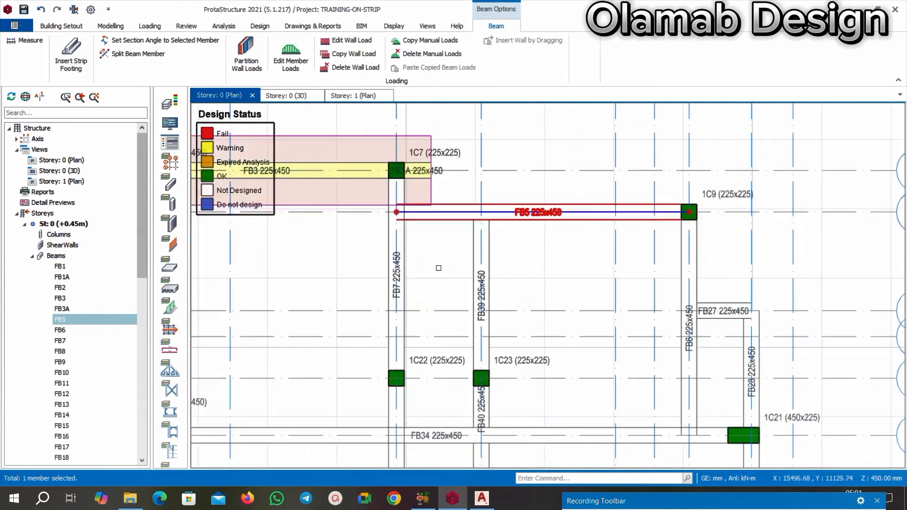
pyautogui.scroll(-4, 431, 243)
pyautogui.scroll(3, 470, 206)
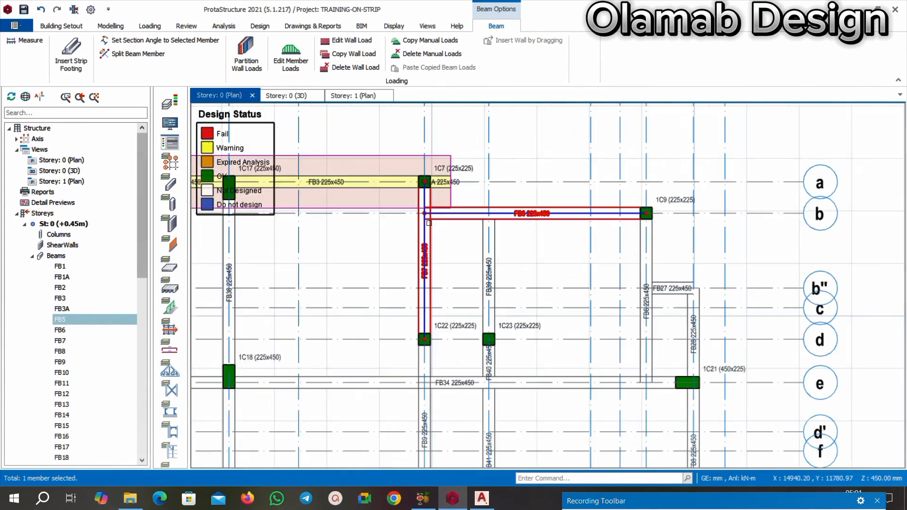
pyautogui.scroll(3, 429, 215)
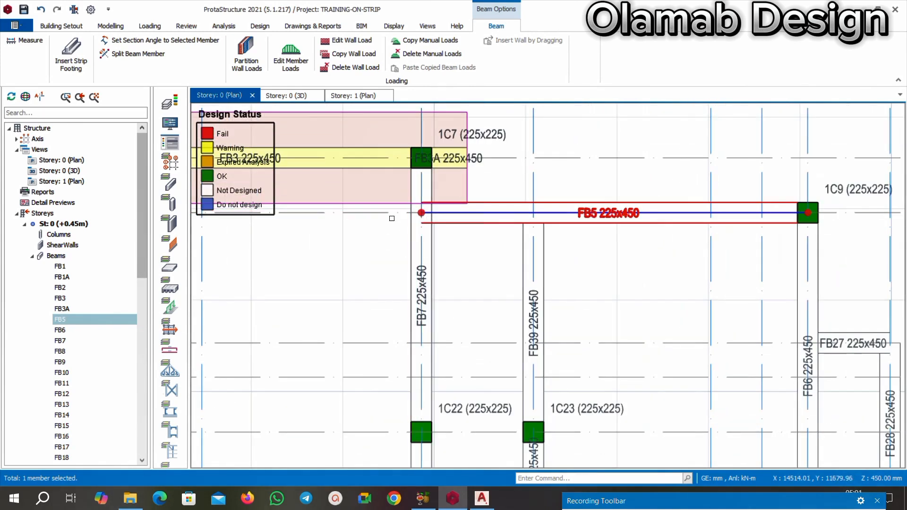
pyautogui.scroll(-6, 400, 197)
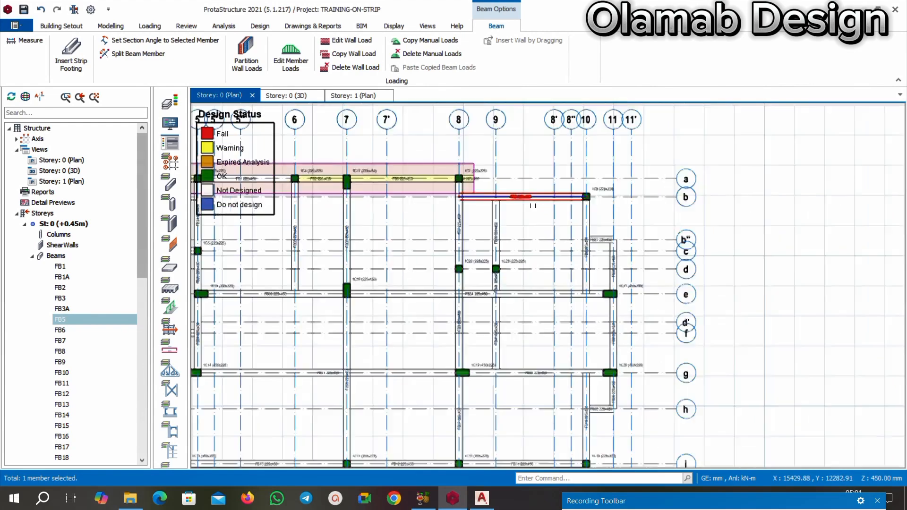
pyautogui.scroll(5, 489, 196)
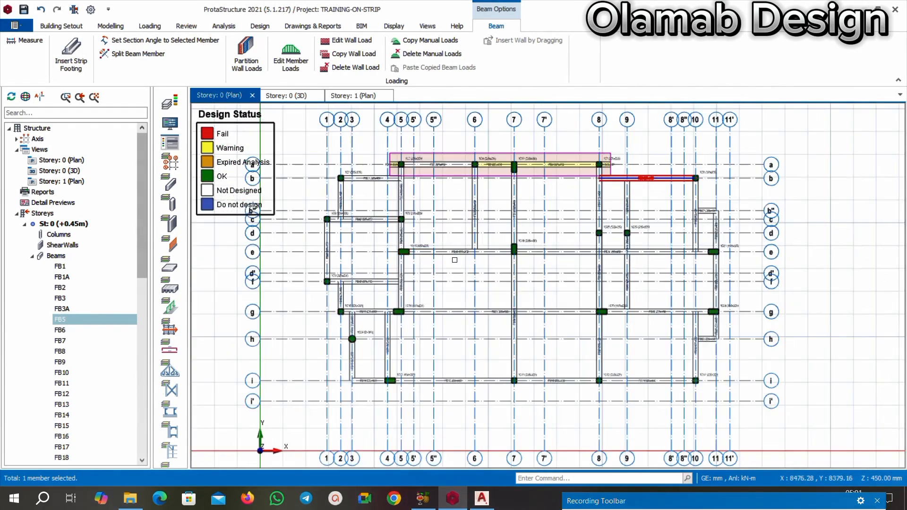
# Start a strip footing for foundation beams FB33 and FB34 along axis e between columns 1C15 and 1C21
pyautogui.click(392, 253)
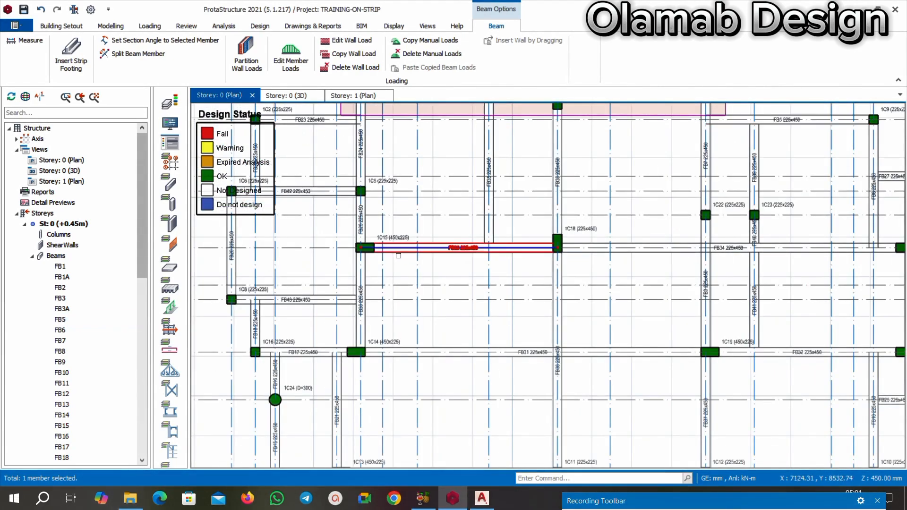
pyautogui.scroll(-3, 388, 254)
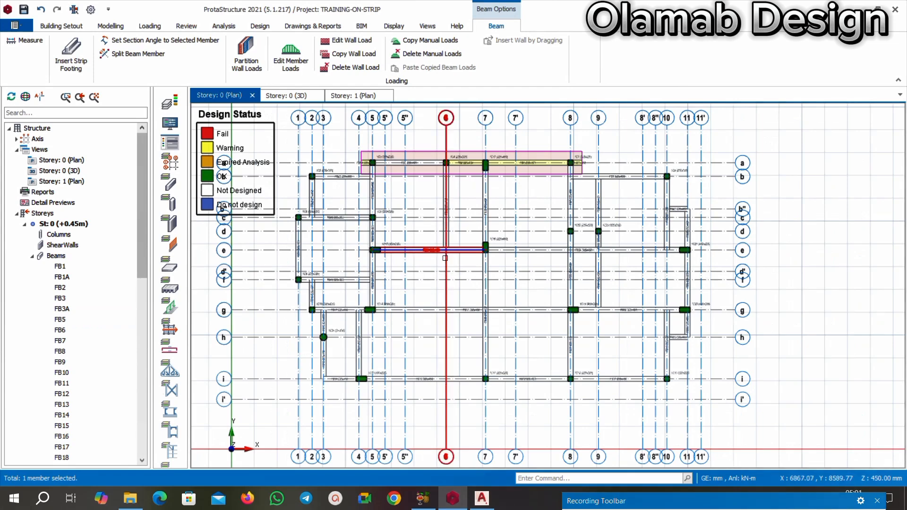
pyautogui.keyDown('ctrl'); pyautogui.click(528, 254); pyautogui.keyUp('ctrl')
pyautogui.scroll(3, 597, 269)
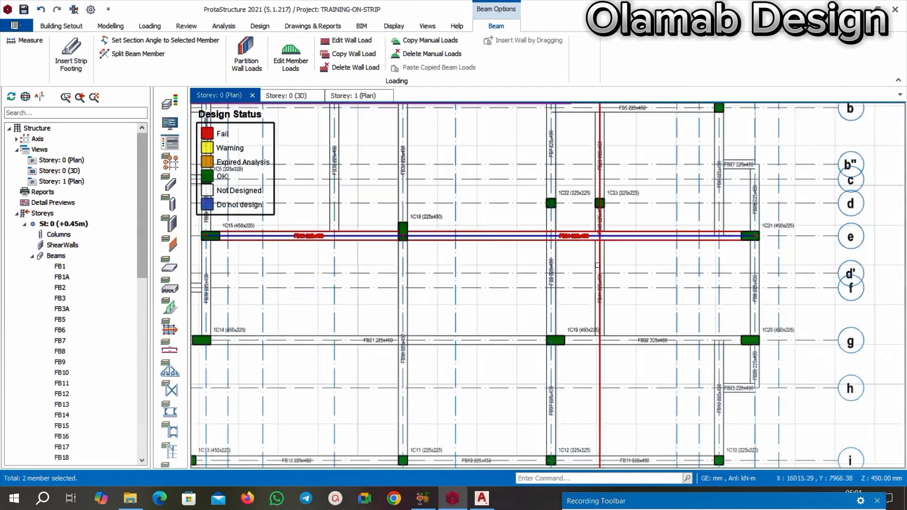
pyautogui.rightClick(472, 236)
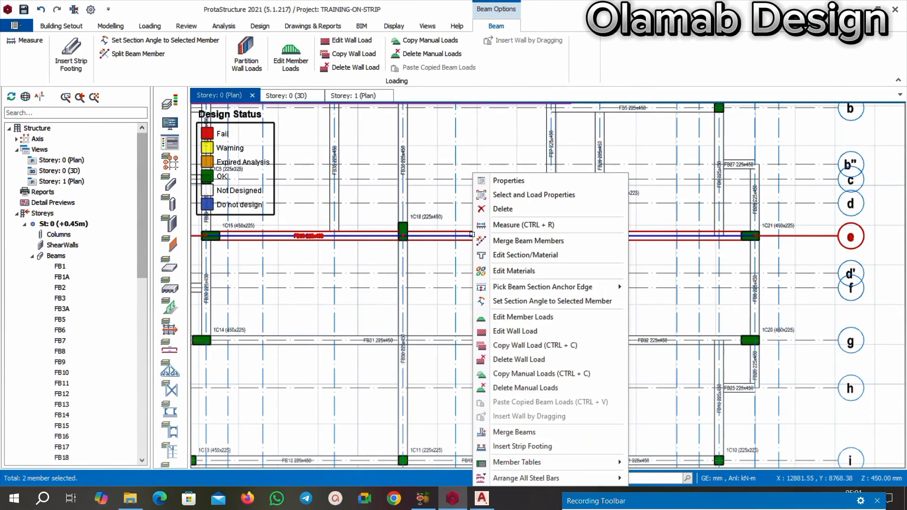
pyautogui.click(540, 447)
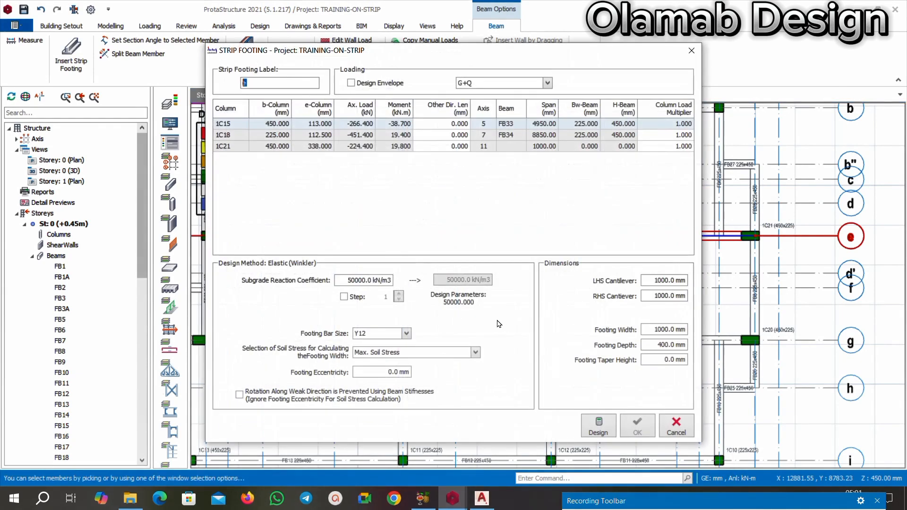
# Design and insert the axis e strip footing using the design envelope, 500 mm cantilevers at both ends and 225 mm footing depth
pyautogui.click(350, 84)
pyautogui.click(670, 282)
pyautogui.click(598, 425)
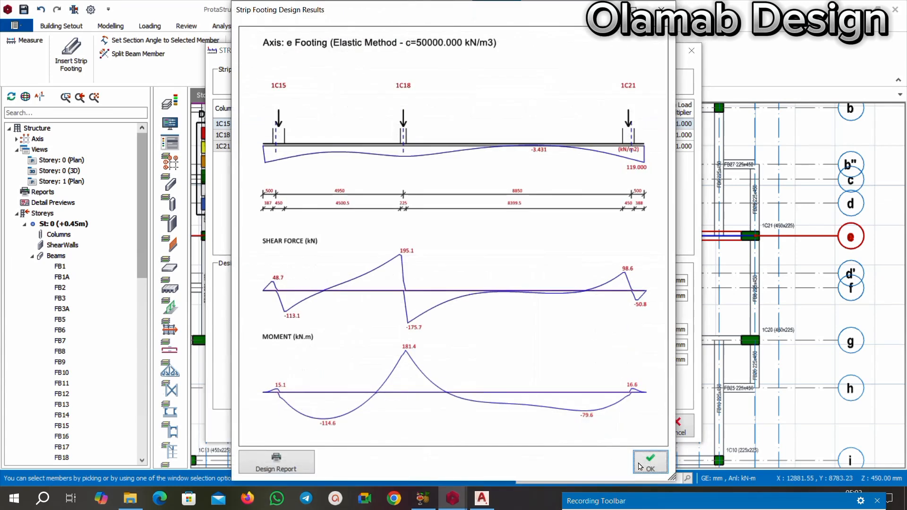
pyautogui.click(640, 466)
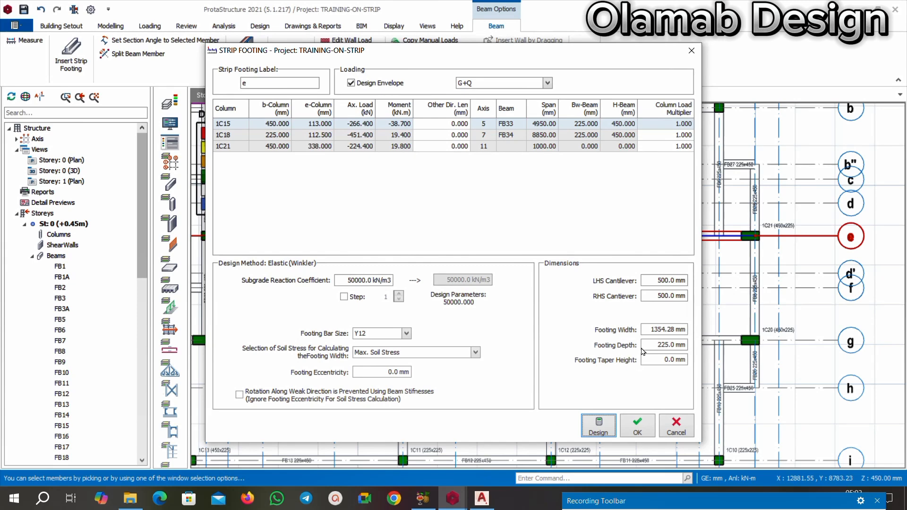
pyautogui.click(637, 424)
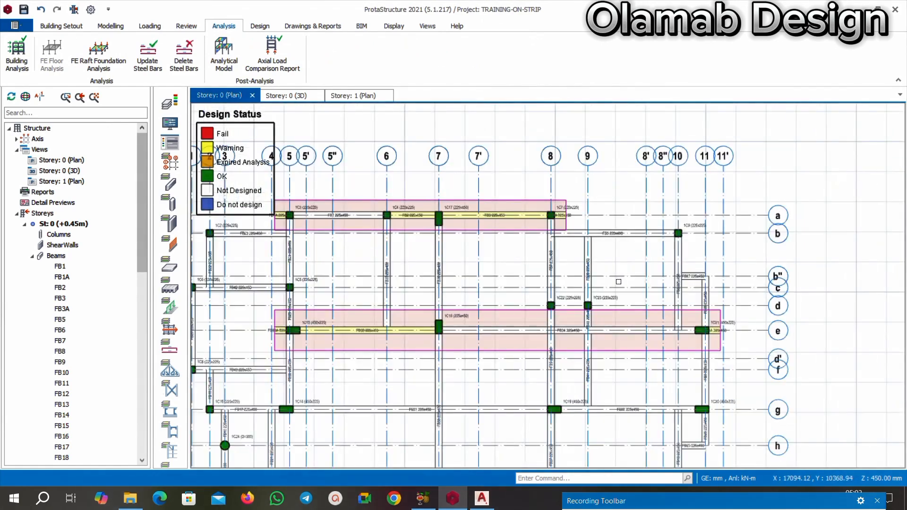
# Select foundation beams FB7, FB9 and FB37 along axis 8 and start a strip footing for them
pyautogui.scroll(3, 554, 264)
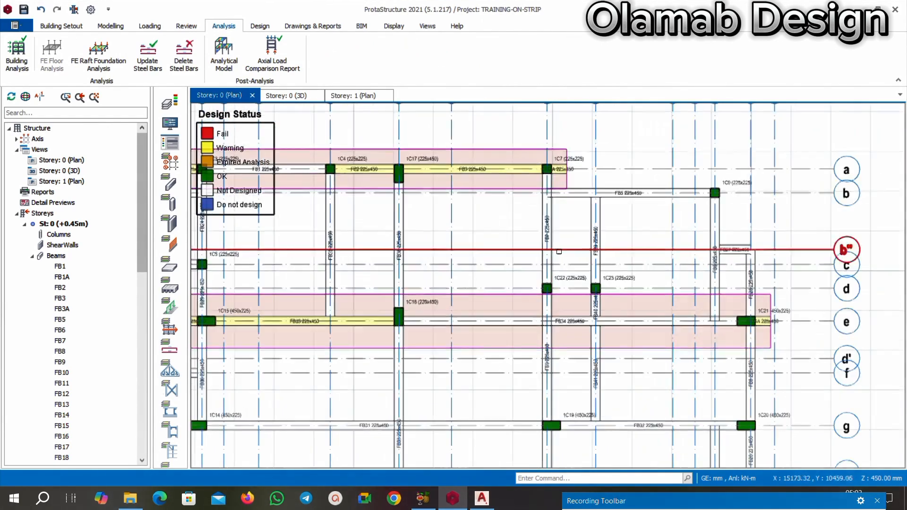
pyautogui.click(539, 220)
pyautogui.scroll(-2, 536, 264)
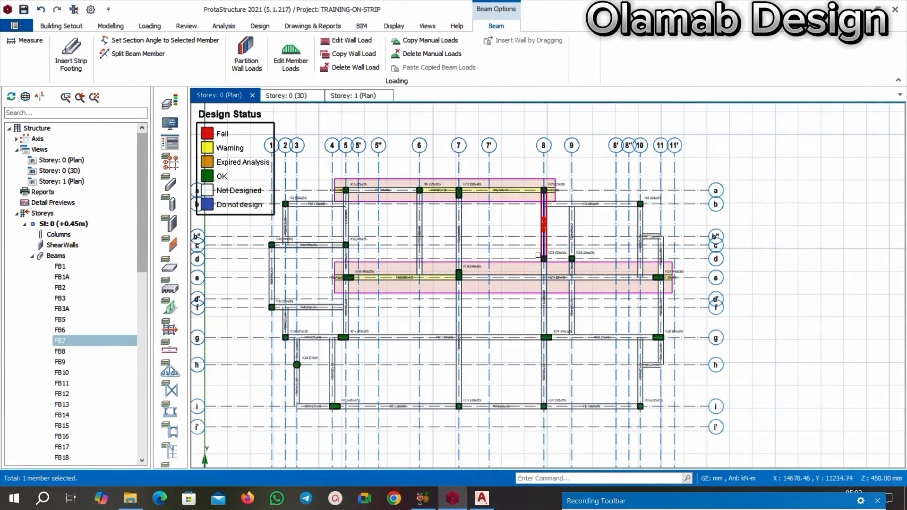
pyautogui.scroll(2, 534, 308)
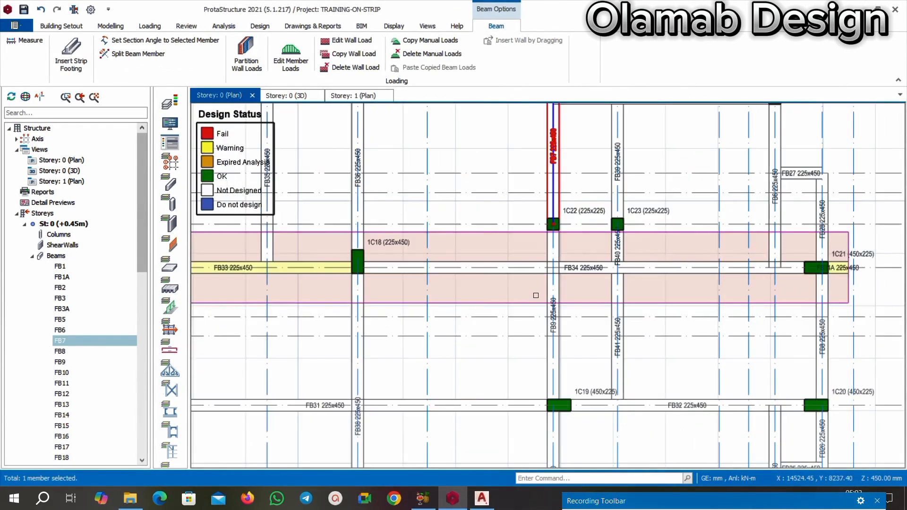
pyautogui.click(550, 326)
pyautogui.scroll(-5, 549, 264)
pyautogui.scroll(6, 548, 263)
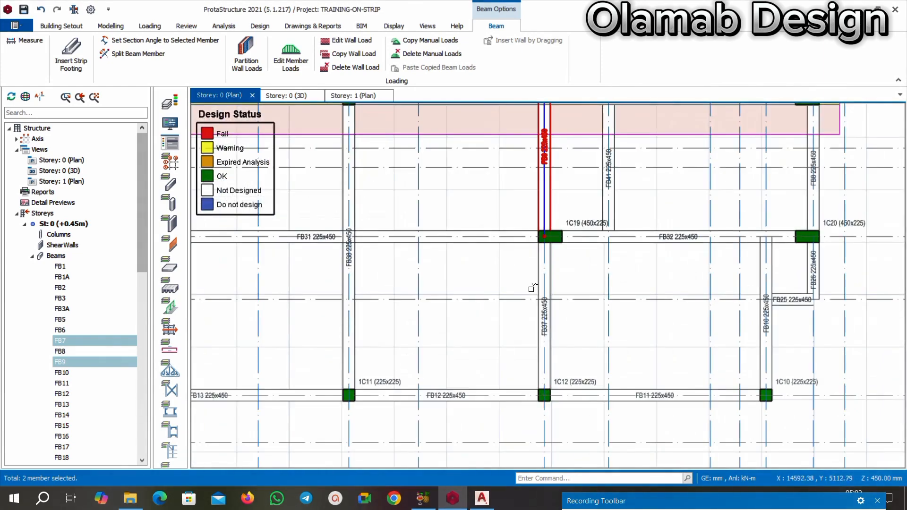
pyautogui.click(539, 288)
pyautogui.scroll(-5, 540, 288)
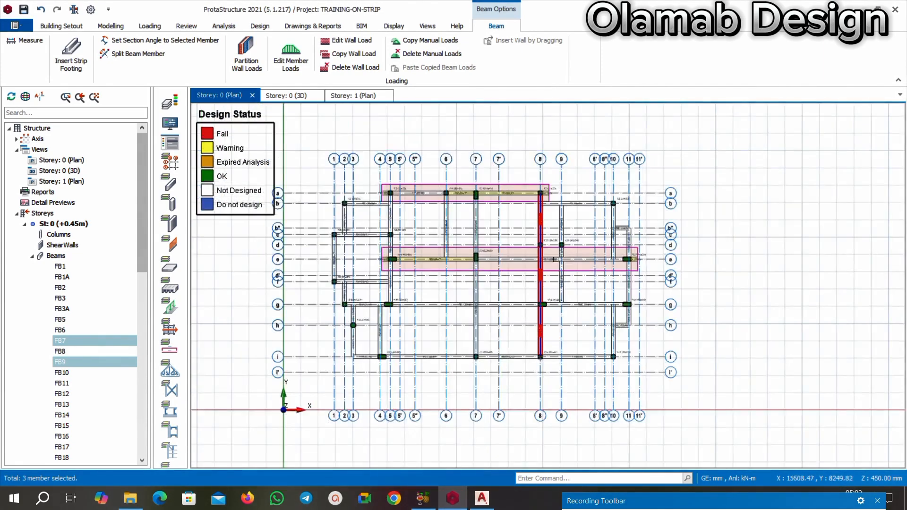
pyautogui.scroll(4, 538, 199)
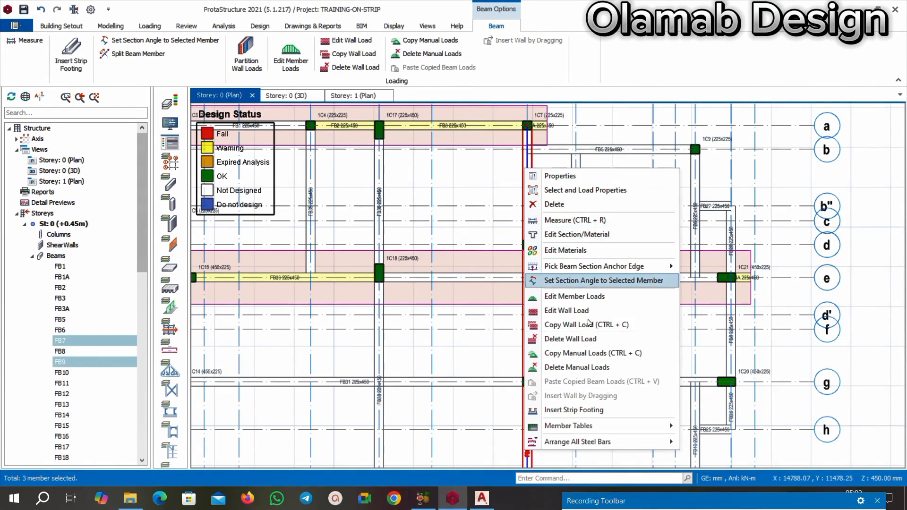
pyautogui.click(609, 410)
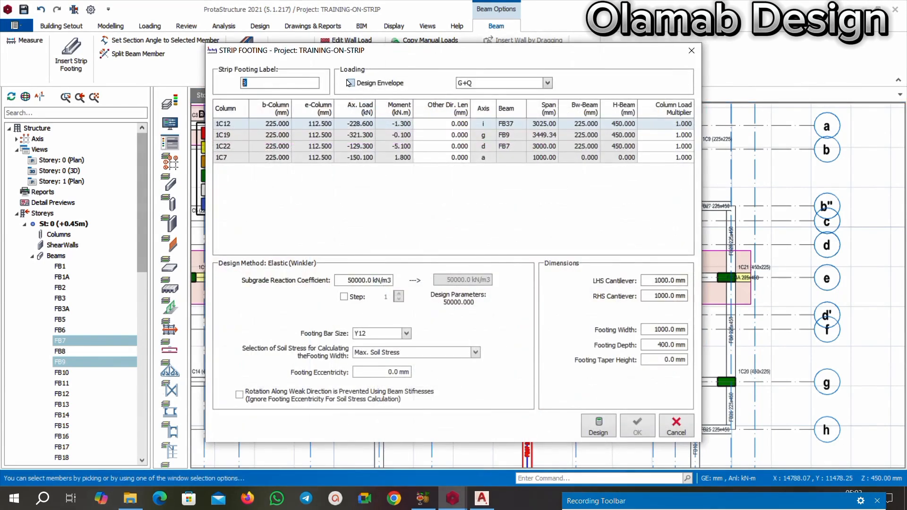
# Design and insert the axis 8 strip footing using the design envelope, 500 mm cantilevers at both ends and 225 mm footing depth
pyautogui.click(350, 83)
pyautogui.click(675, 281)
pyautogui.press('Tab')
pyautogui.click(671, 295)
pyautogui.click(598, 427)
pyautogui.click(650, 458)
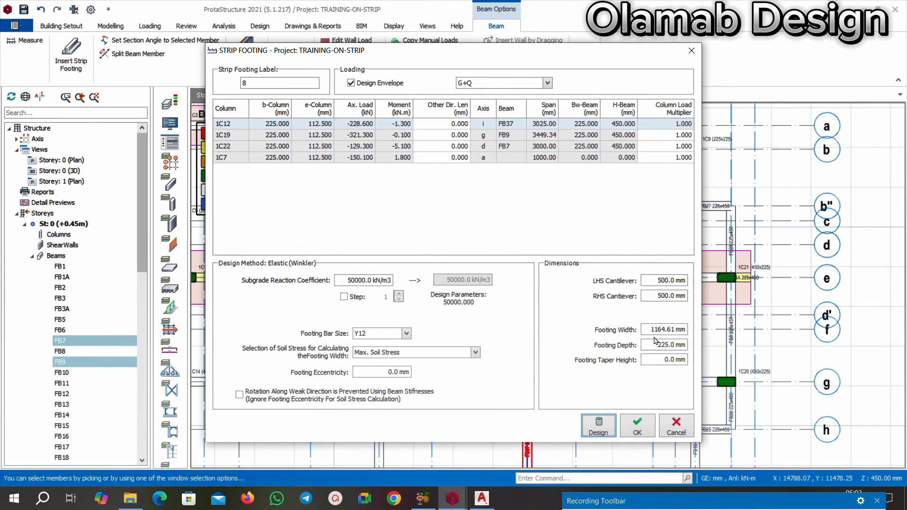
pyautogui.click(638, 426)
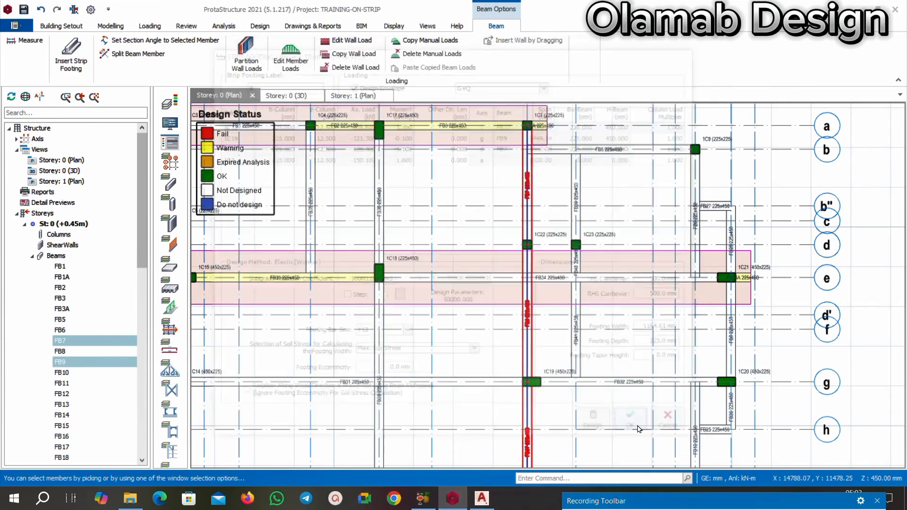
# Examine the inserted strip footings and the remaining foundation beams and columns around axes 8 to 11 in the Storey 0 plan
pyautogui.scroll(-5, 576, 389)
pyautogui.scroll(5, 541, 202)
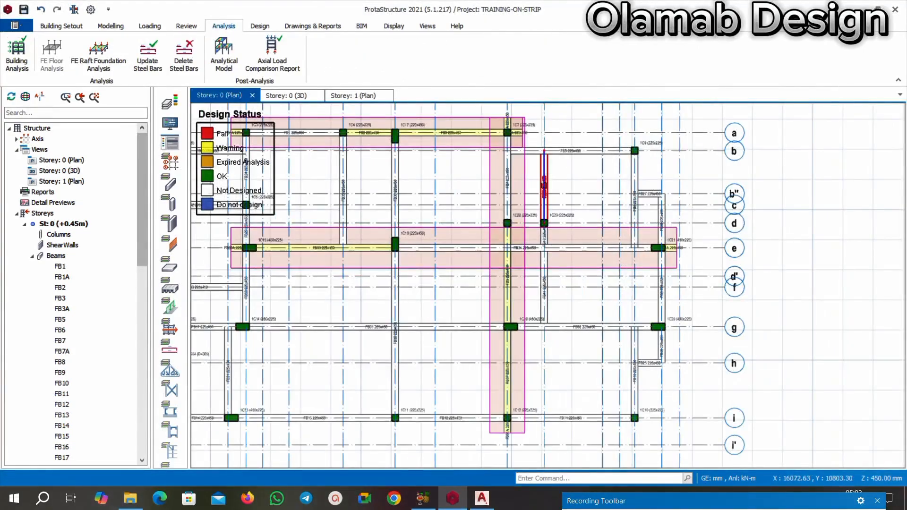
pyautogui.scroll(-4, 542, 202)
pyautogui.scroll(6, 543, 236)
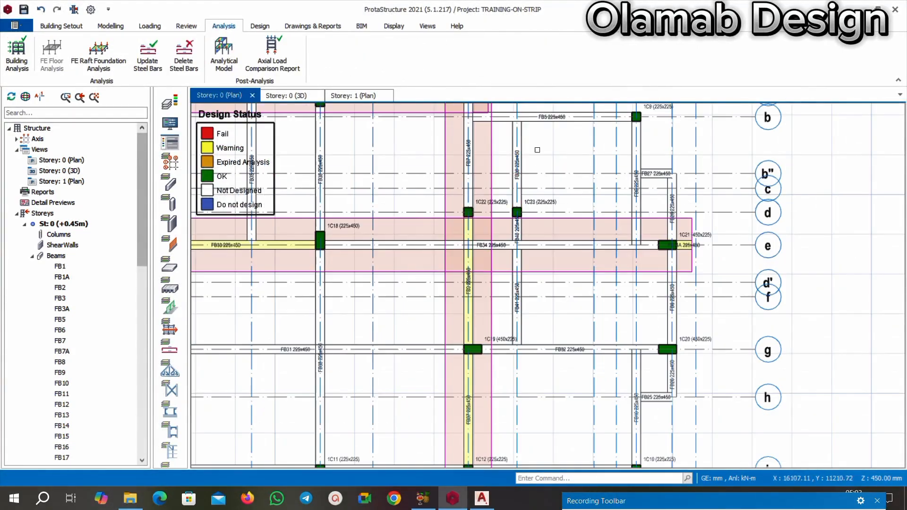
pyautogui.scroll(-3, 525, 163)
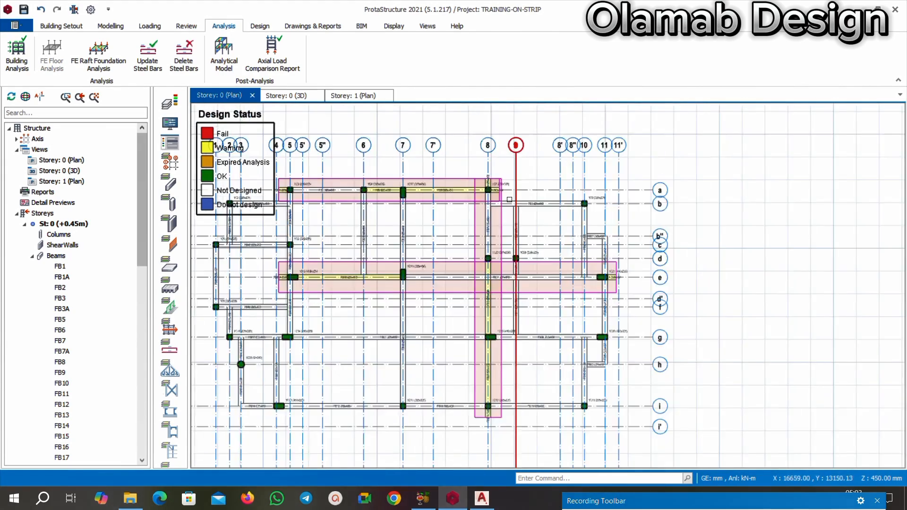
pyautogui.scroll(3, 522, 199)
pyautogui.scroll(-3, 522, 199)
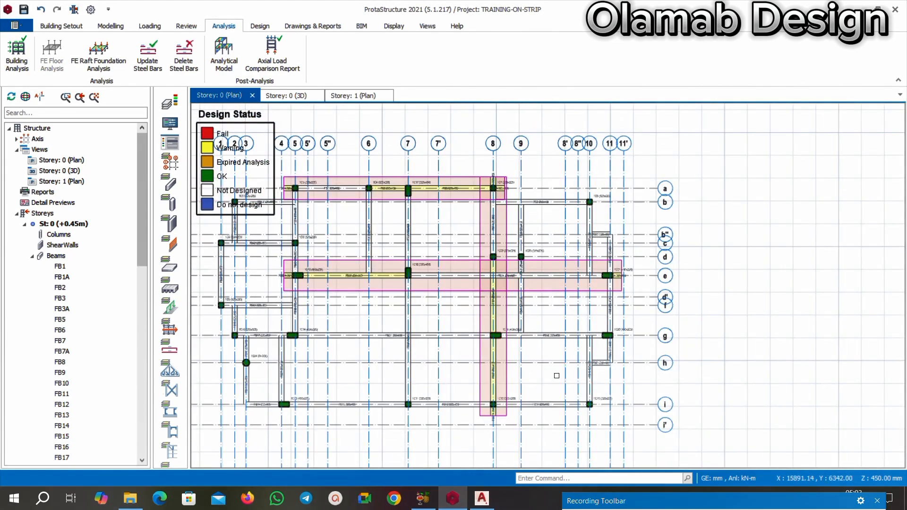
pyautogui.scroll(3, 616, 321)
pyautogui.scroll(-3, 617, 321)
pyautogui.scroll(2, 437, 188)
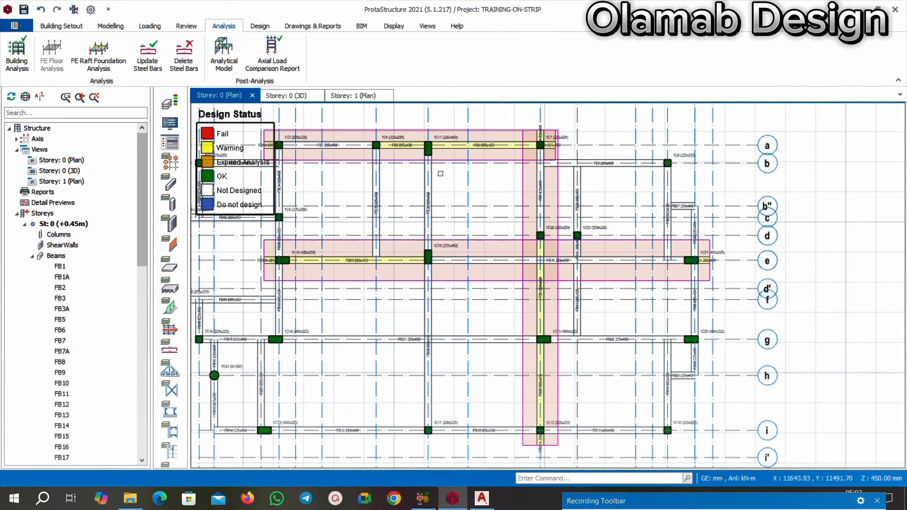
# Start a strip footing for foundation beams FB36 and FB38 along axis 7 between columns 1C11 and 1C17
pyautogui.scroll(3, 438, 189)
pyautogui.click(420, 187)
pyautogui.scroll(-3, 425, 189)
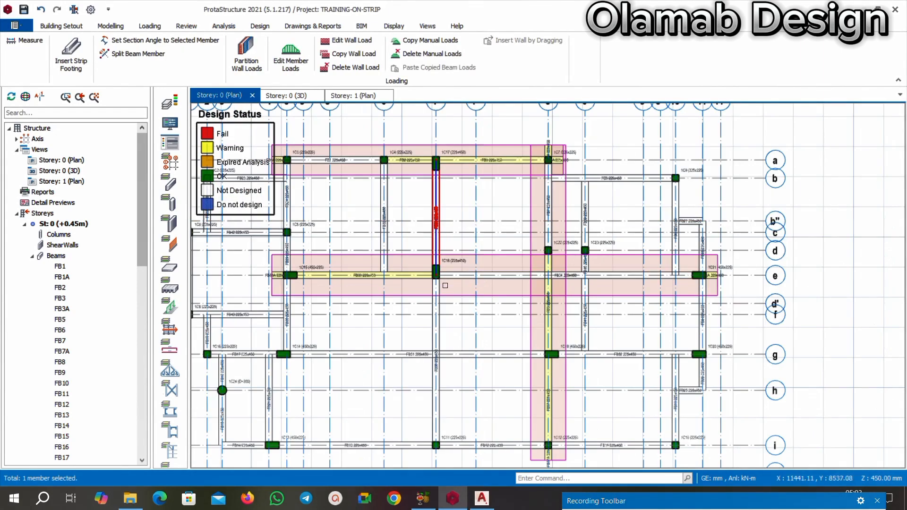
pyautogui.click(435, 322)
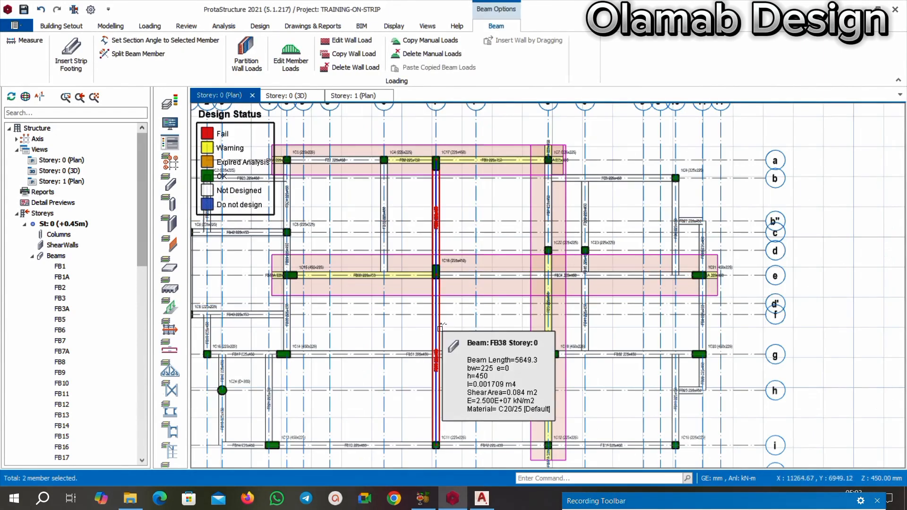
pyautogui.rightClick(434, 225)
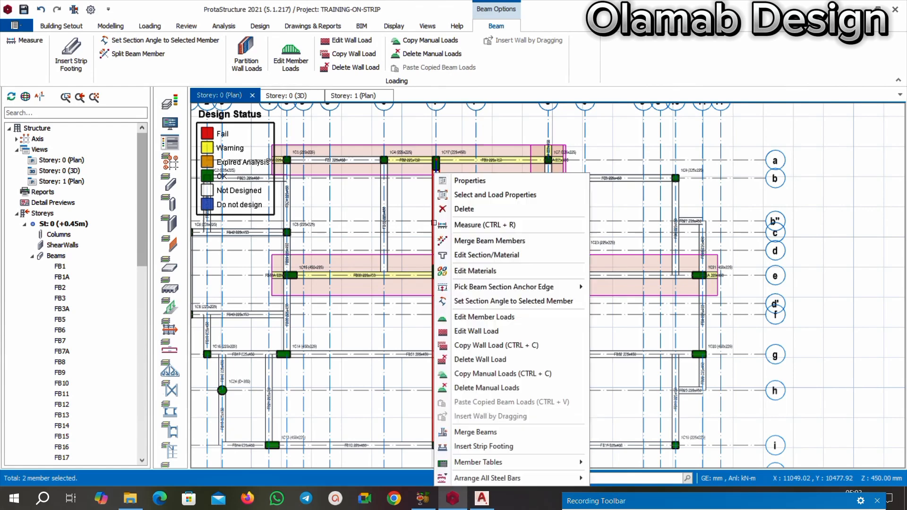
pyautogui.click(483, 446)
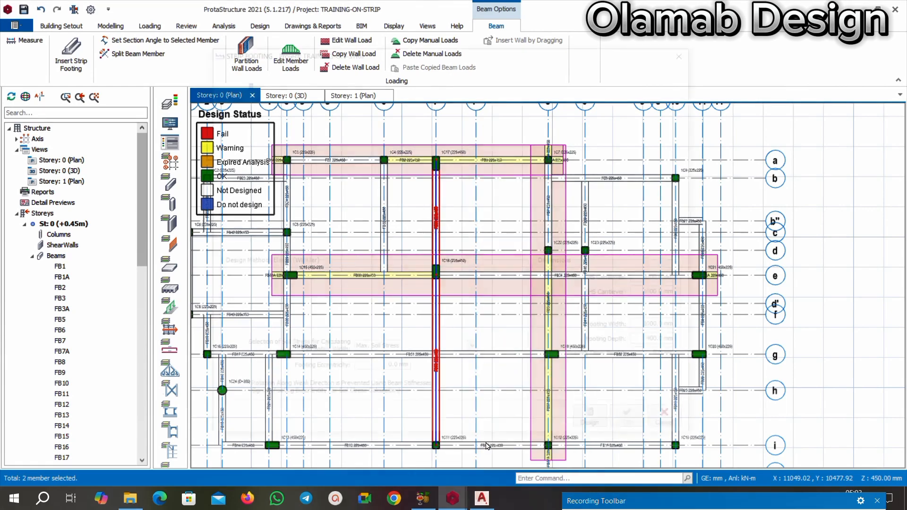
# Design and insert the axis 7 strip footing using the design envelope, 500 mm cantilevers at both ends and 225 mm footing depth
pyautogui.click(352, 83)
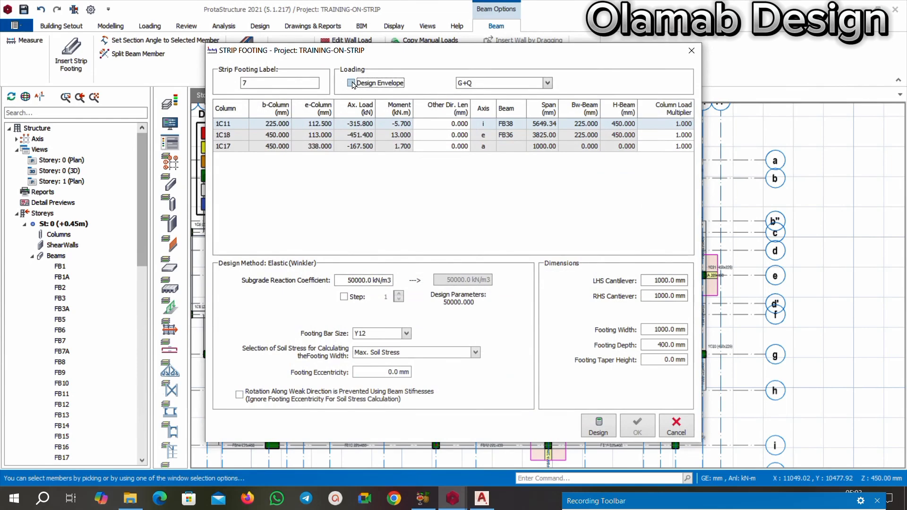
pyautogui.click(672, 279)
pyautogui.click(602, 426)
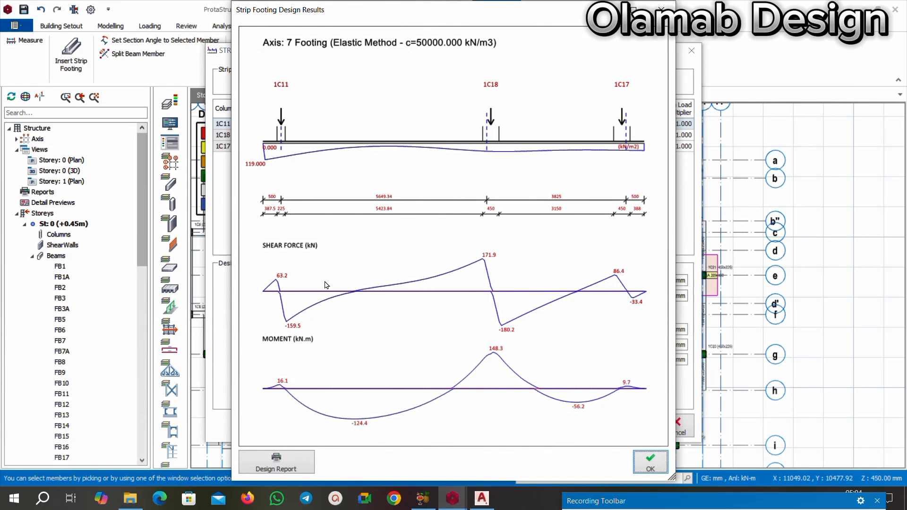
pyautogui.click(650, 464)
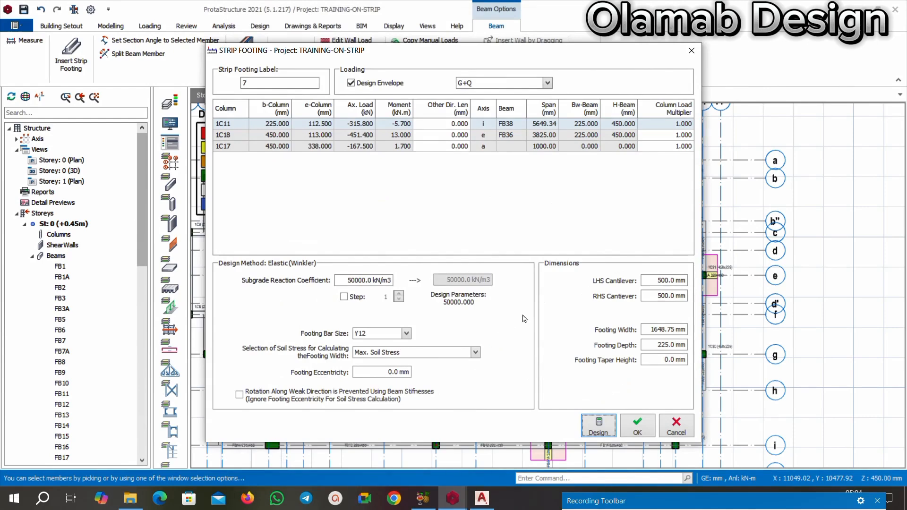
pyautogui.click(634, 432)
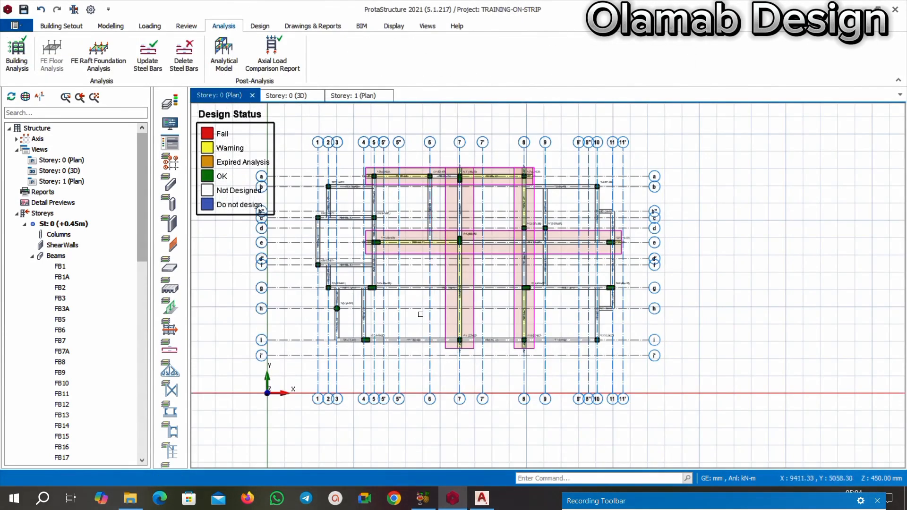
# Try to insert a strip footing under foundation beams FB11, FB12, FB13 and FB14 along axis i
pyautogui.scroll(5, 448, 259)
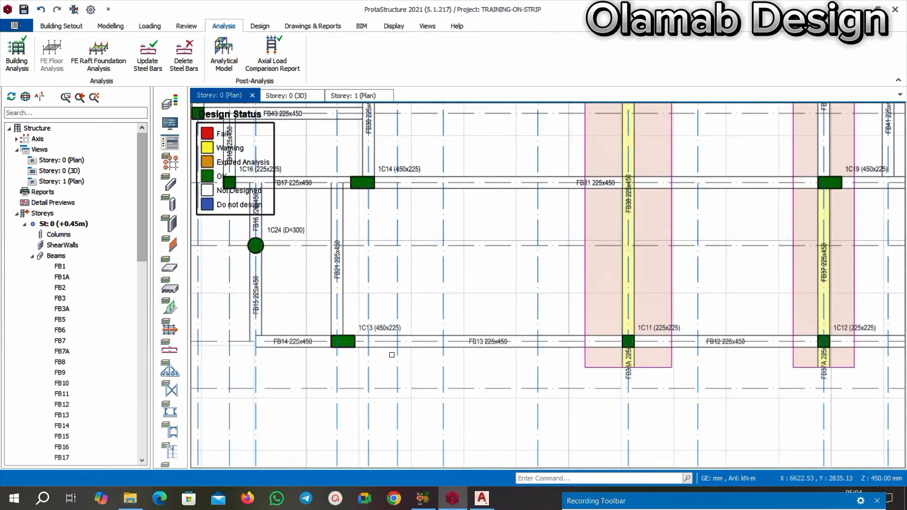
pyautogui.click(395, 350)
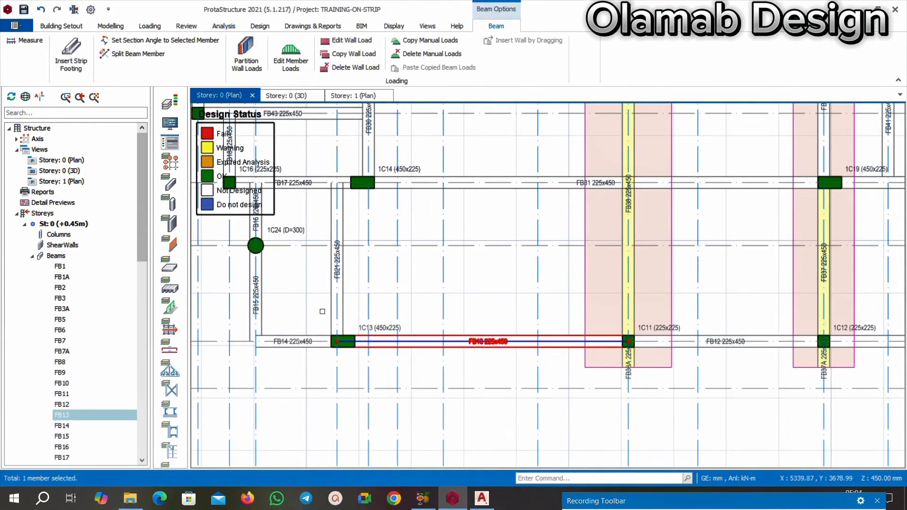
pyautogui.moveTo(292, 336)
pyautogui.scroll(-3, 291, 336)
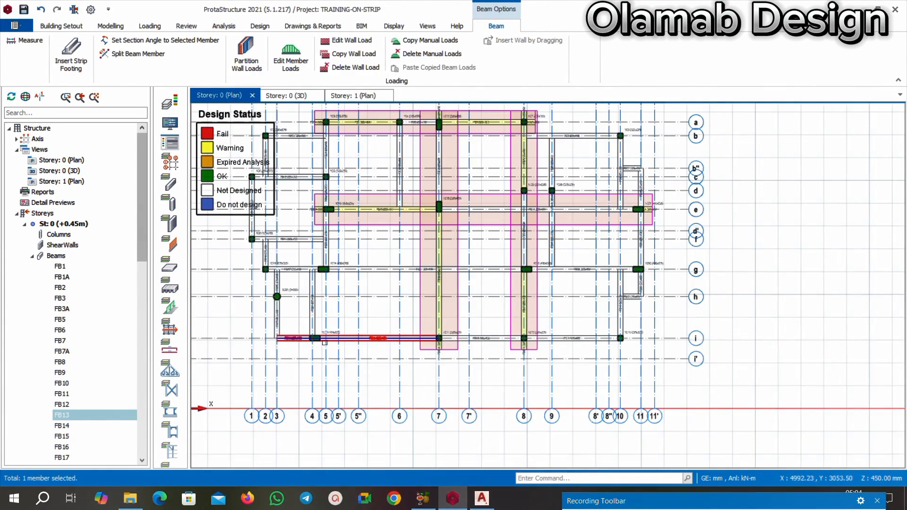
pyautogui.scroll(2, 302, 331)
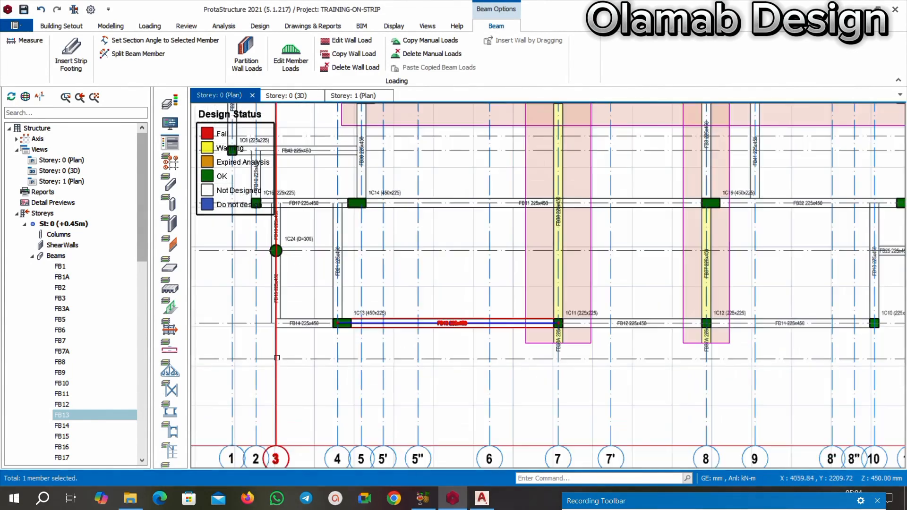
pyautogui.click(309, 326)
pyautogui.scroll(-3, 309, 327)
pyautogui.scroll(3, 443, 314)
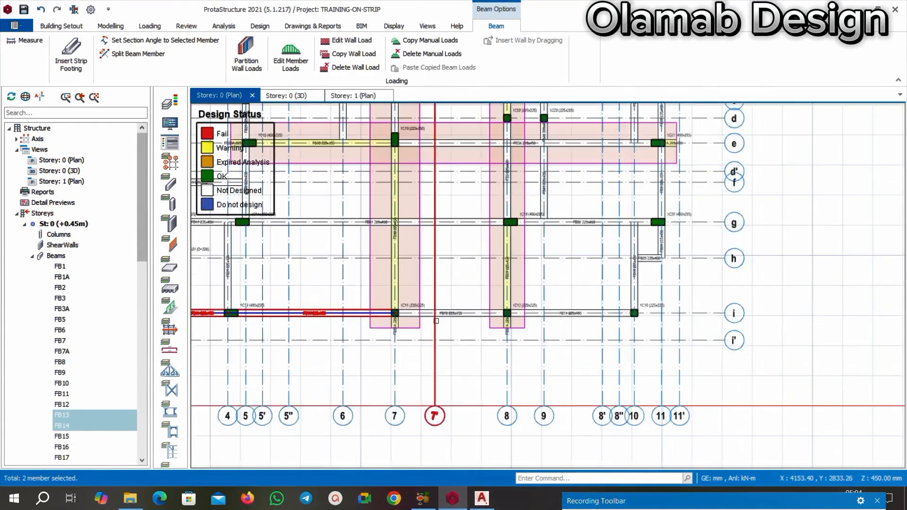
pyautogui.click(623, 312)
pyautogui.rightClick(625, 310)
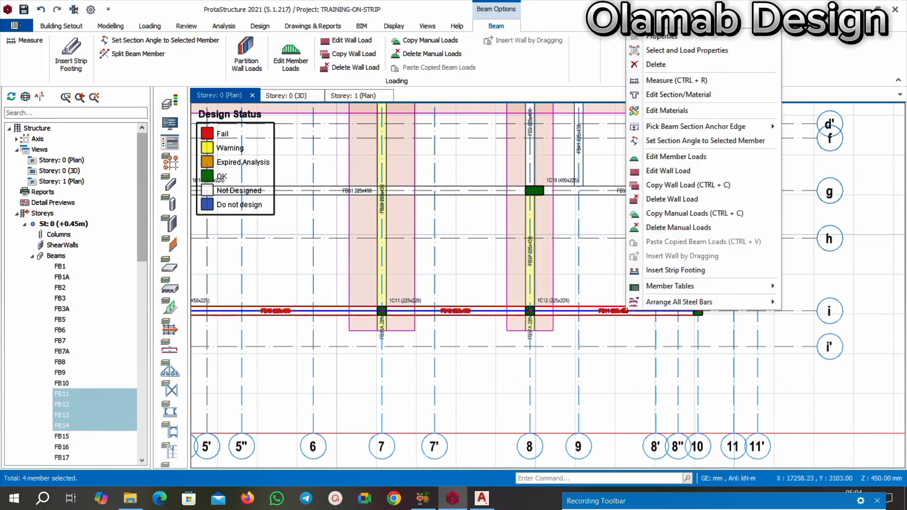
pyautogui.click(650, 274)
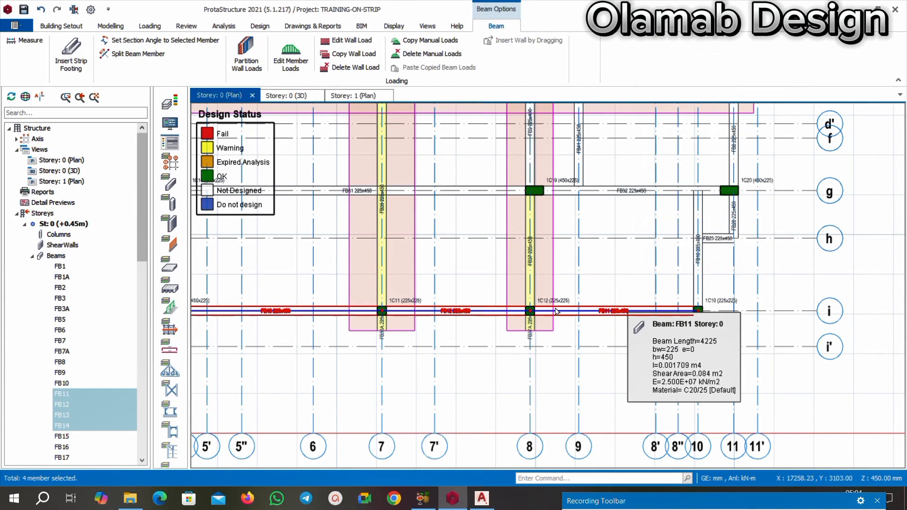
pyautogui.click(537, 299)
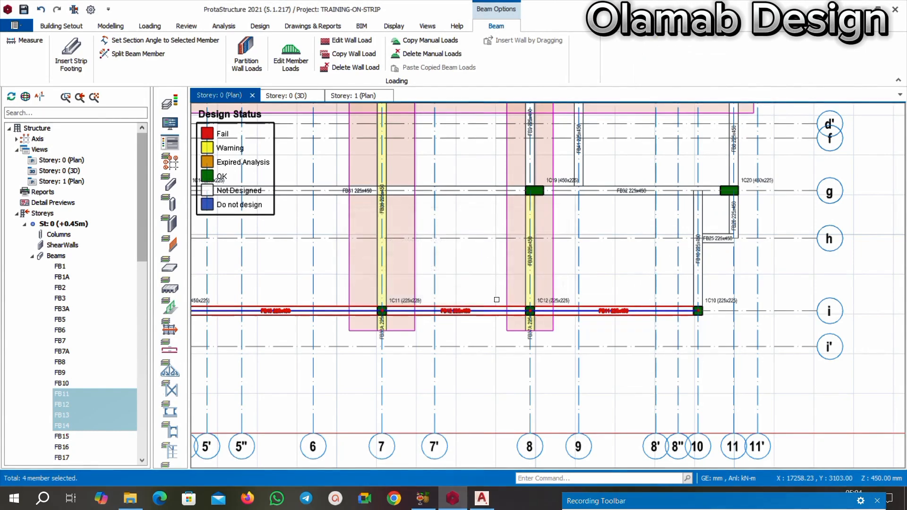
pyautogui.scroll(-3, 509, 297)
pyautogui.scroll(2, 419, 307)
pyautogui.click(297, 298)
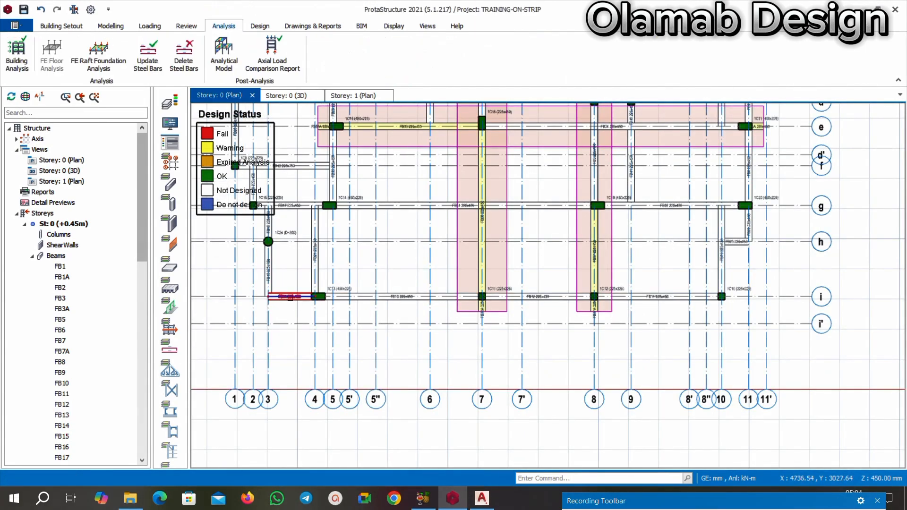
pyautogui.press('Escape')
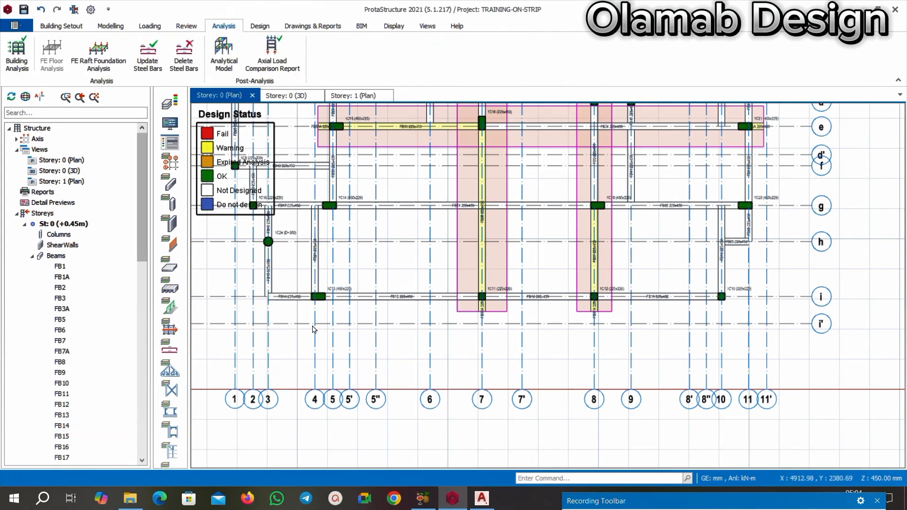
# Start a strip footing for foundation beams FB11, FB12 and FB13 along axis i between columns 1C13 and 1C10
pyautogui.click(359, 299)
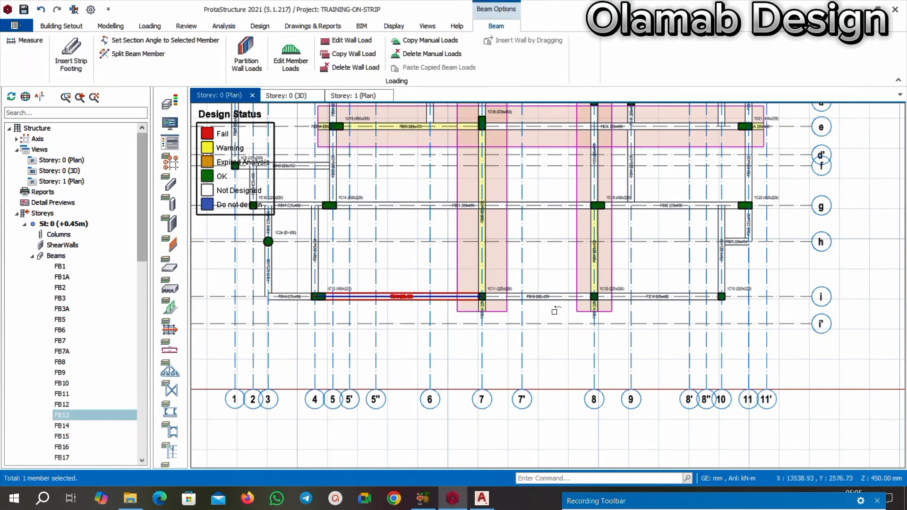
pyautogui.keyDown('ctrl'); pyautogui.click(538, 297); pyautogui.keyUp('ctrl')
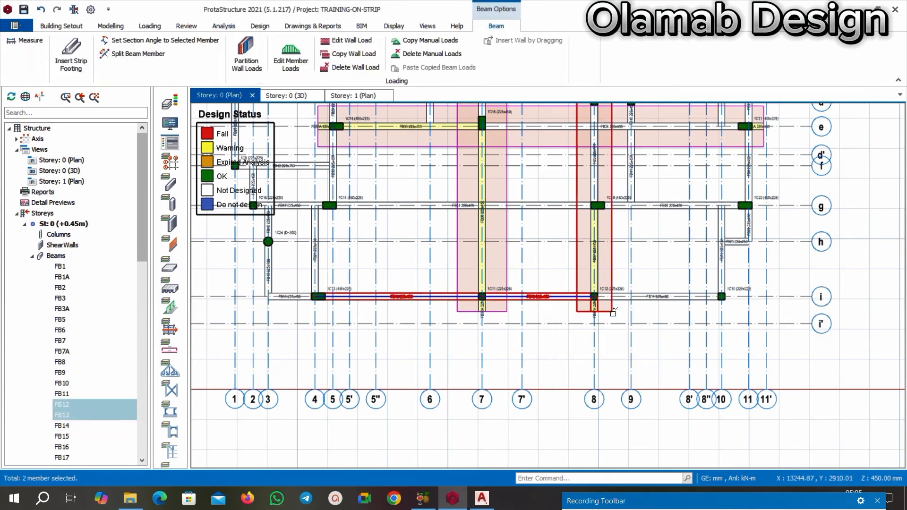
pyautogui.keyDown('ctrl'); pyautogui.click(651, 300); pyautogui.keyUp('ctrl')
pyautogui.scroll(1, 645, 326)
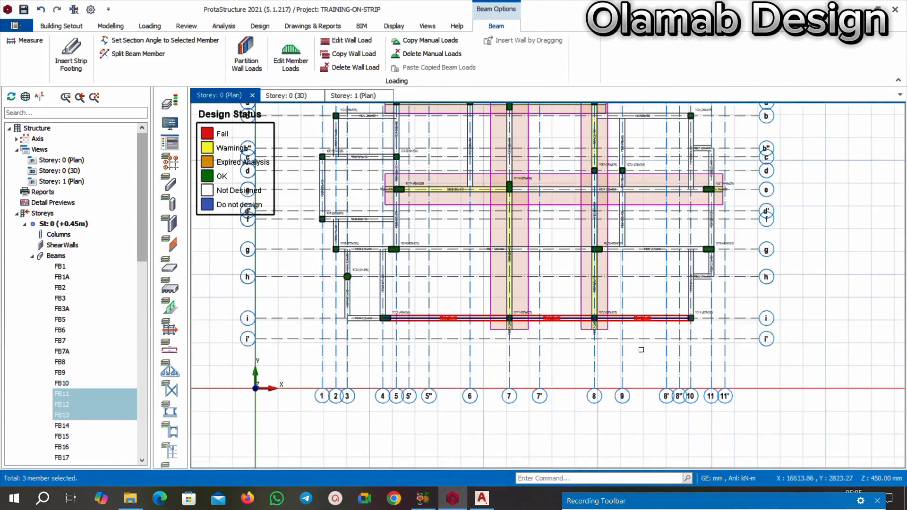
pyautogui.scroll(-2, 642, 333)
pyautogui.scroll(1, 609, 332)
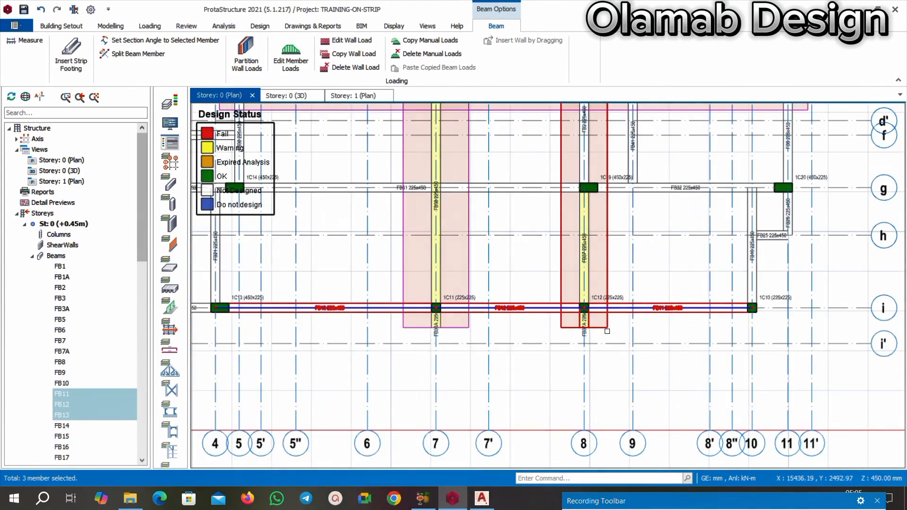
pyautogui.rightClick(617, 310)
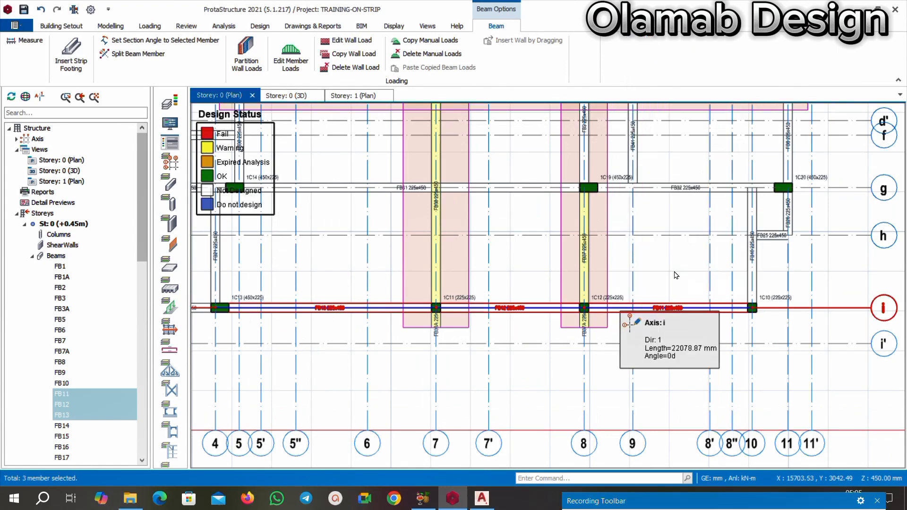
pyautogui.press('Escape')
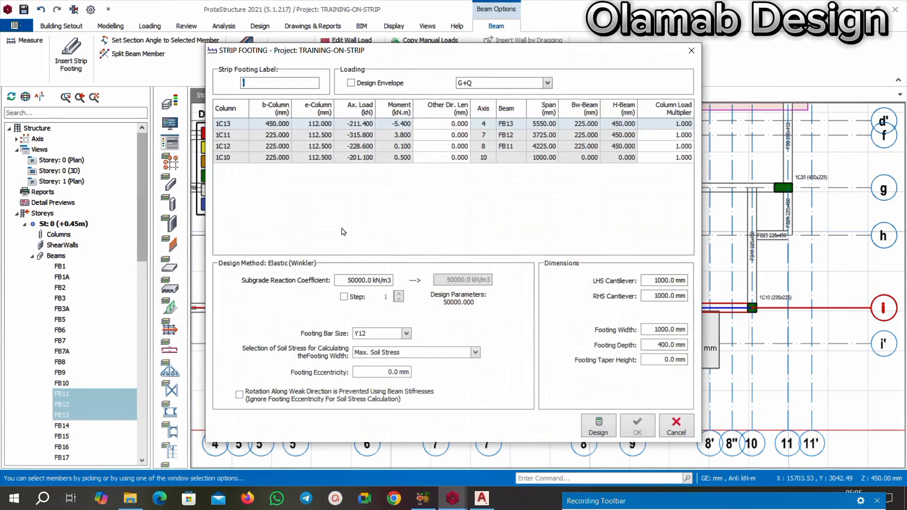
# Design and insert the axis i strip footing using the design envelope, 500 mm cantilevers at both ends and 225 mm footing depth
pyautogui.click(355, 83)
pyautogui.click(673, 279)
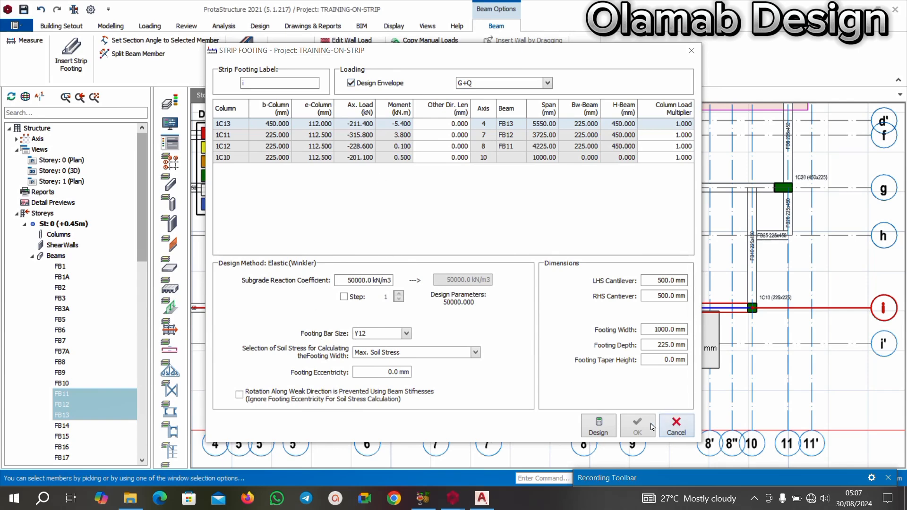
pyautogui.click(603, 424)
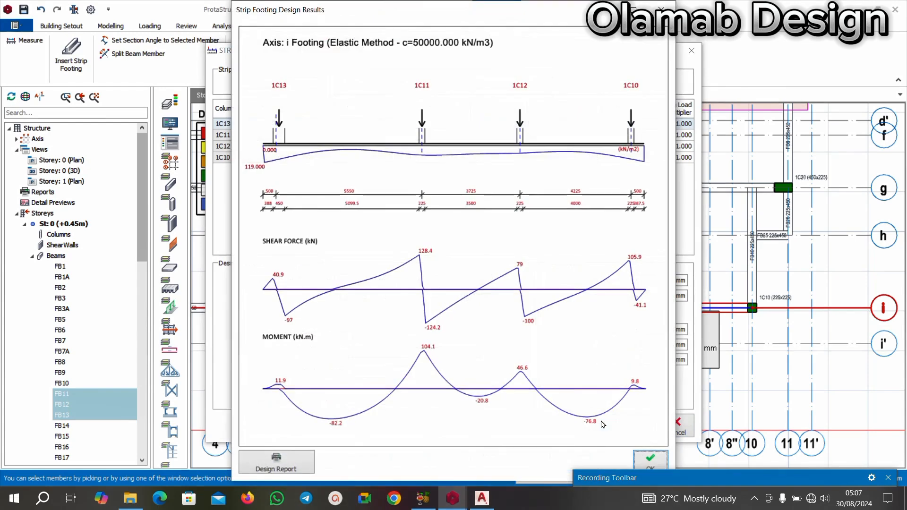
pyautogui.click(648, 461)
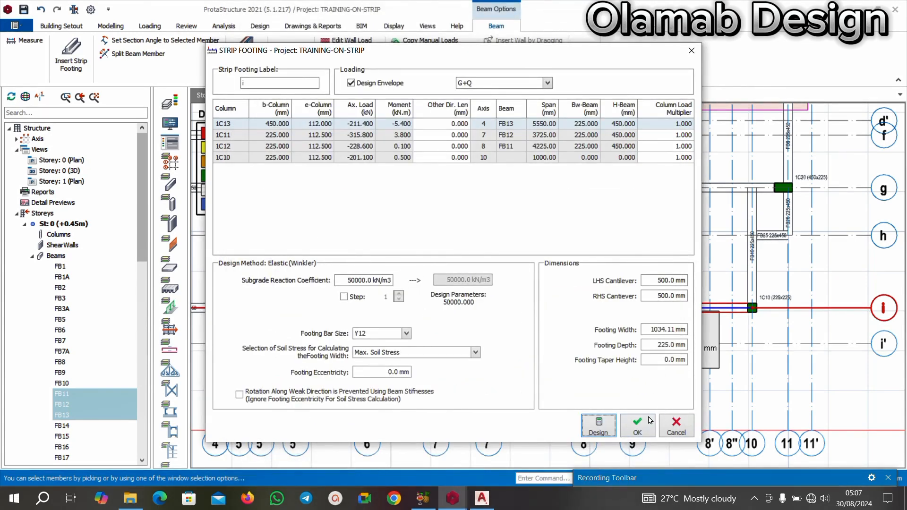
pyautogui.click(637, 426)
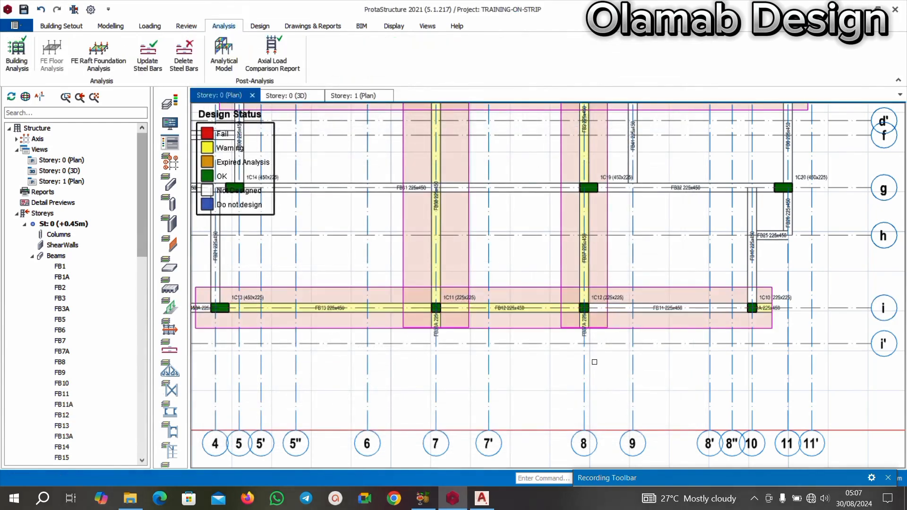
# Start a strip footing for foundation beams FB24, FB29 and FB30 along axis 5 between columns 1C14 and 1C3
pyautogui.scroll(-5, 516, 256)
pyautogui.scroll(3, 508, 262)
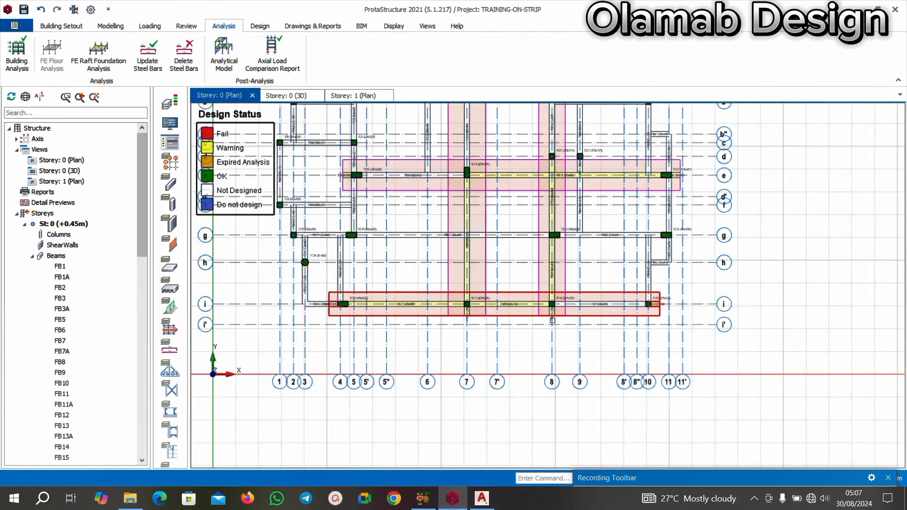
pyautogui.scroll(-2, 496, 269)
pyautogui.scroll(5, 496, 269)
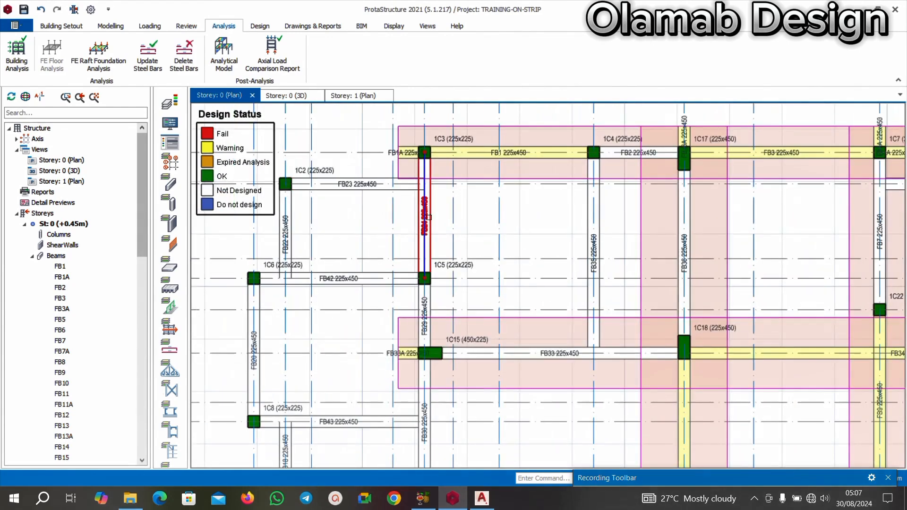
pyautogui.click(424, 296)
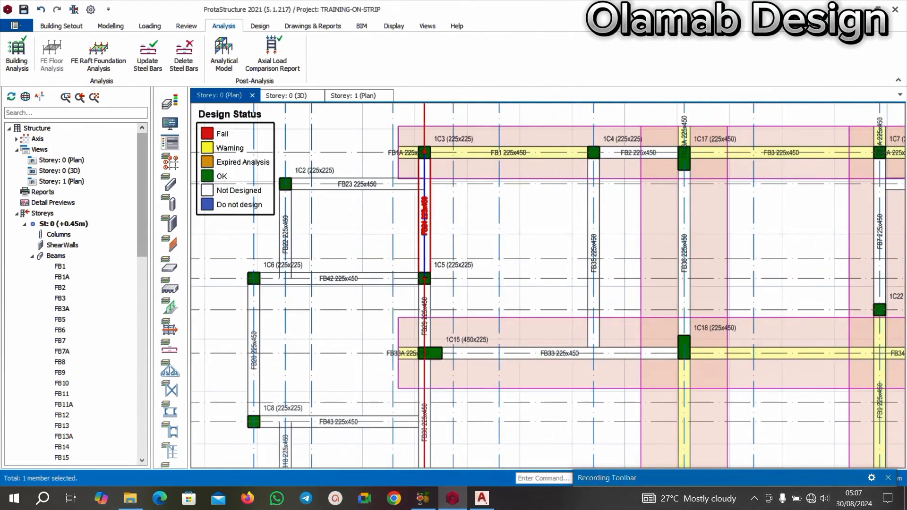
pyautogui.click(424, 296)
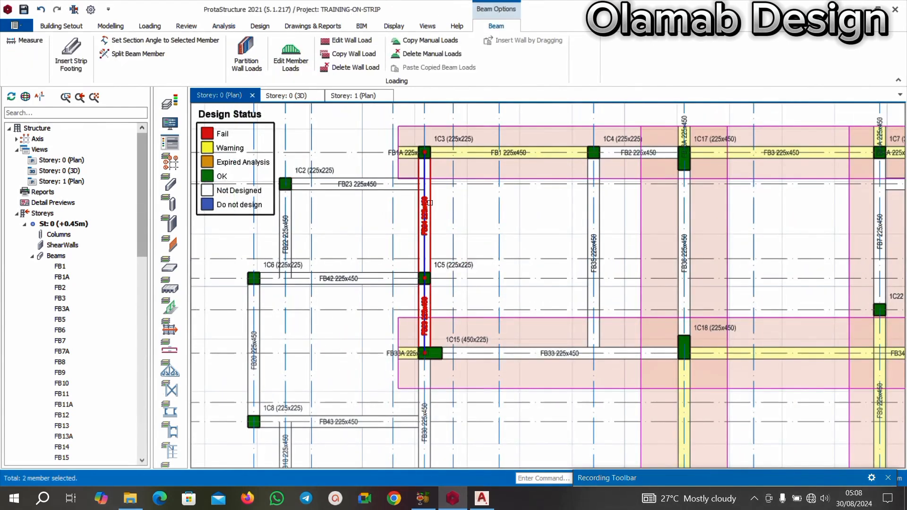
pyautogui.scroll(-3, 423, 304)
pyautogui.scroll(1, 423, 304)
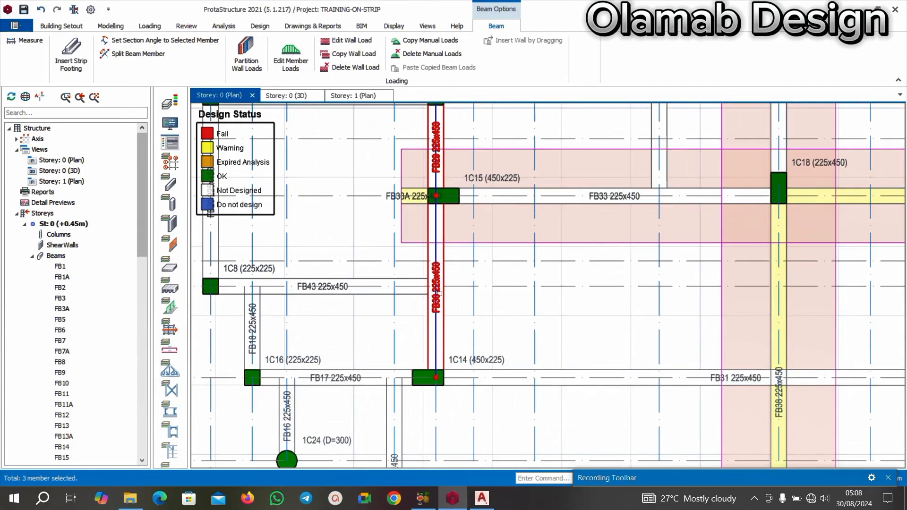
pyautogui.rightClick(431, 267)
pyautogui.click(477, 243)
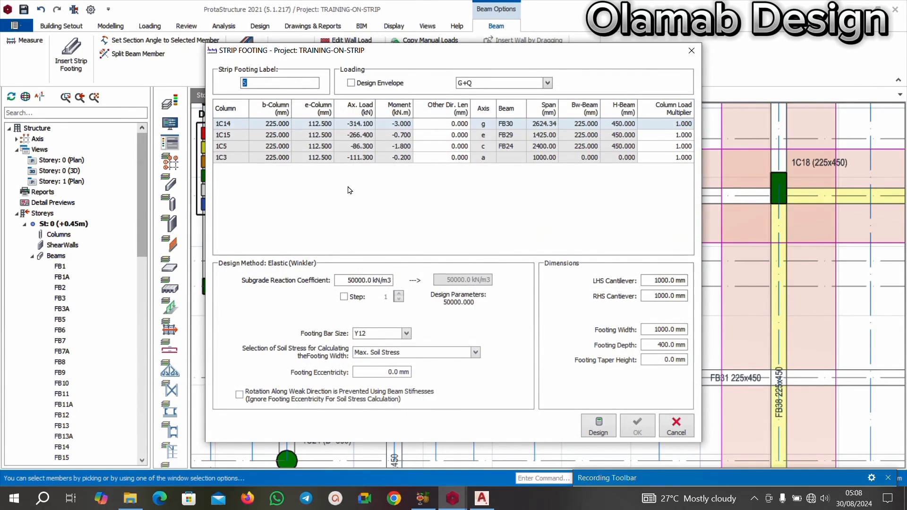
# Design and insert the axis 5 strip footing using the design envelope, 500 mm cantilevers at both ends and 225 mm footing depth
pyautogui.click(352, 84)
pyautogui.click(670, 280)
pyautogui.click(668, 296)
pyautogui.click(668, 344)
pyautogui.click(606, 431)
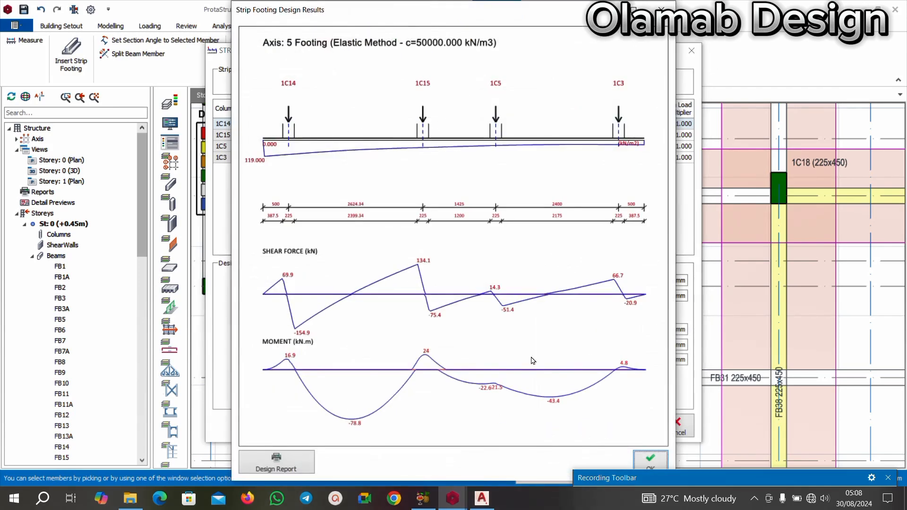
pyautogui.click(652, 465)
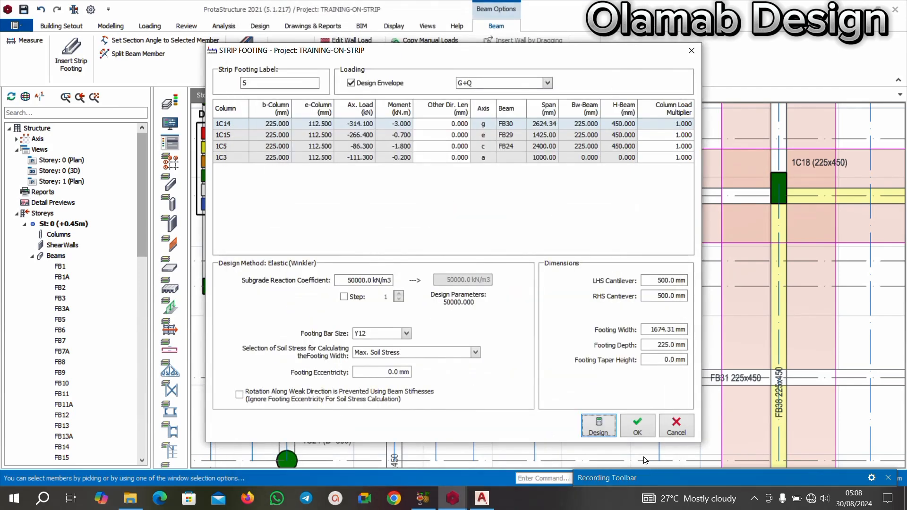
pyautogui.click(637, 431)
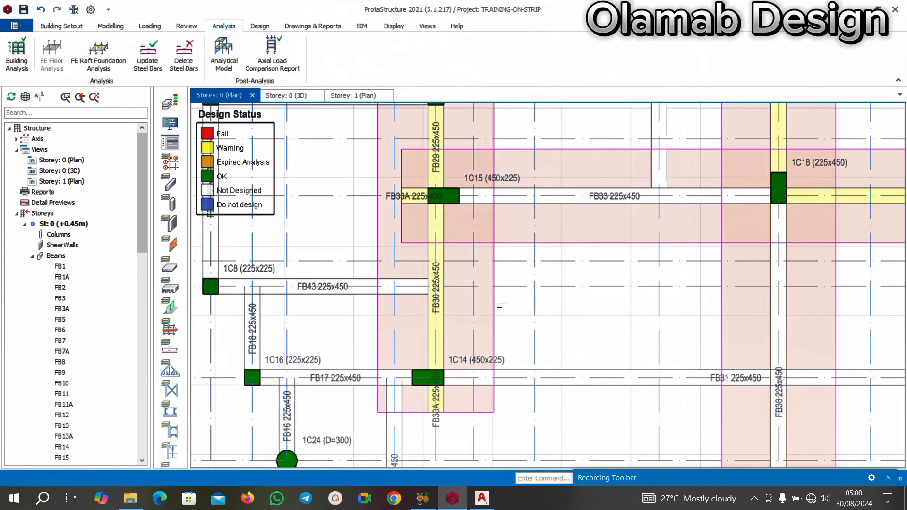
# Examine the inserted strip footings and the remaining foundation beams and columns around axes 1 to 5 in the Storey 0 plan
pyautogui.scroll(5, 468, 266)
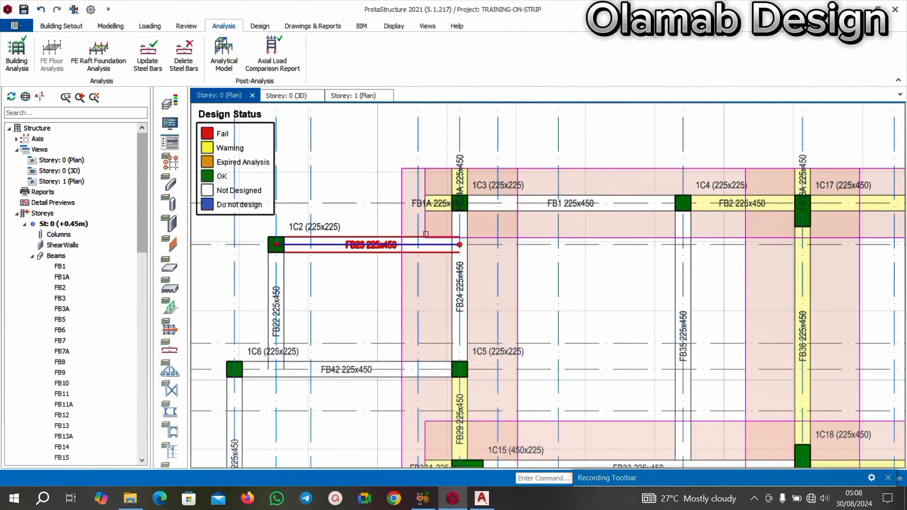
pyautogui.scroll(-3, 472, 278)
pyautogui.scroll(-5, 513, 307)
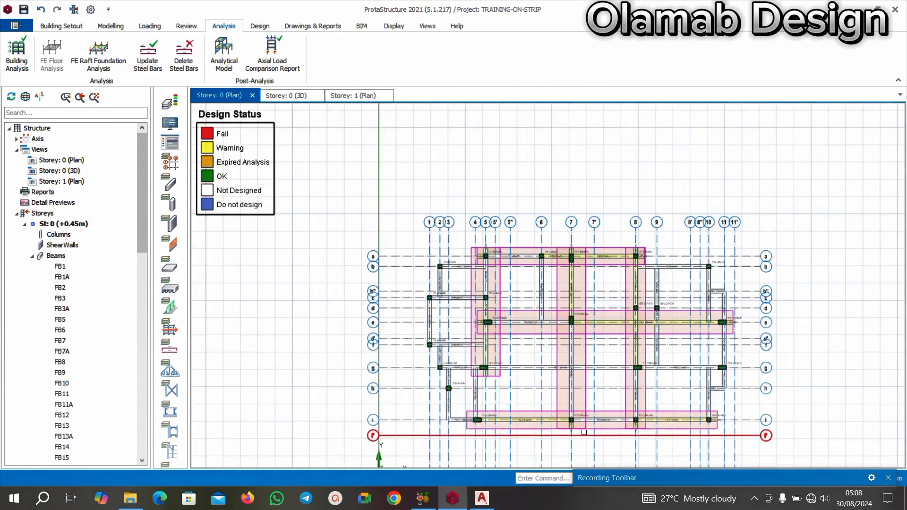
pyautogui.scroll(5, 436, 359)
pyautogui.scroll(5, 437, 358)
pyautogui.scroll(-5, 436, 359)
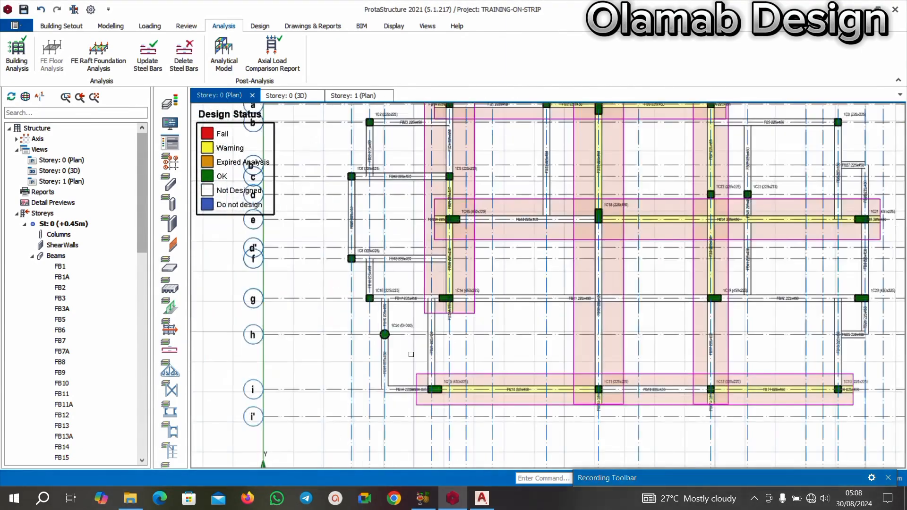
pyautogui.scroll(7, 434, 350)
pyautogui.scroll(-5, 433, 331)
pyautogui.scroll(5, 439, 321)
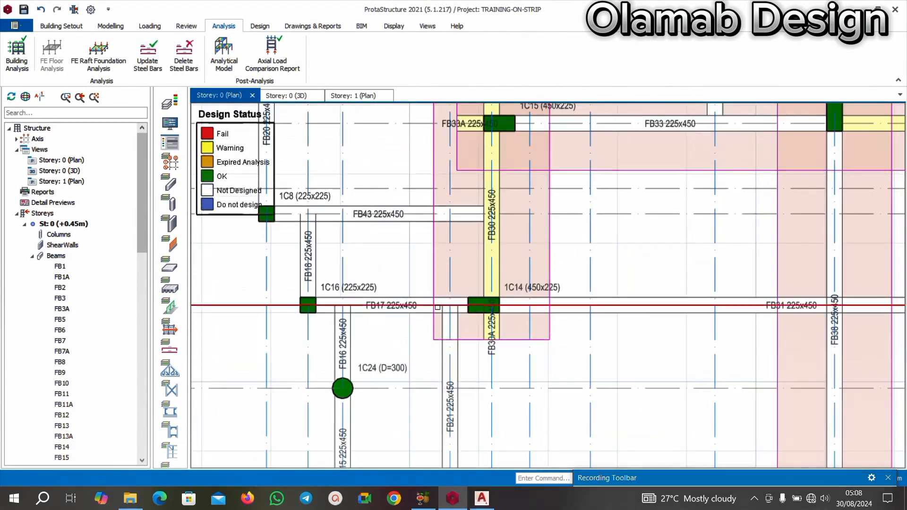
pyautogui.scroll(-5, 455, 306)
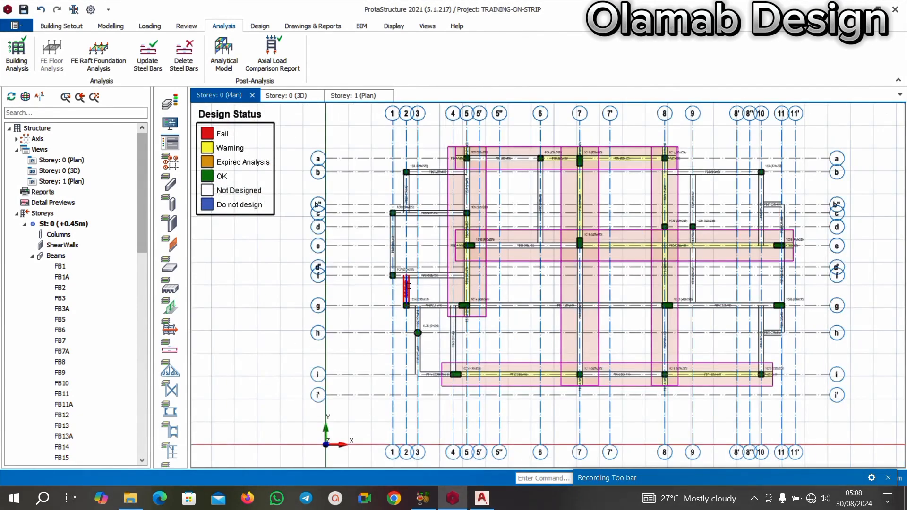
pyautogui.scroll(4, 389, 337)
pyautogui.scroll(5, 388, 338)
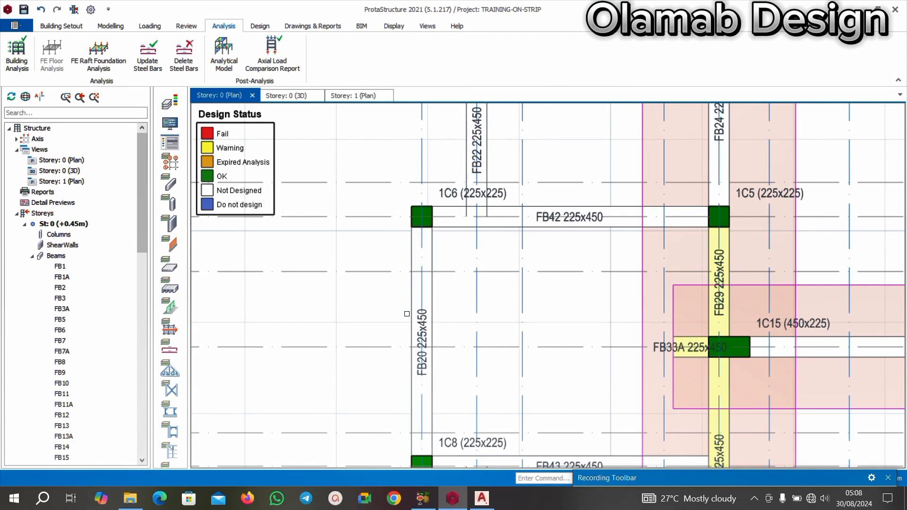
# Design and insert a strip footing under FB20 on axis 1 using the design envelope, 500 mm cantilevers at both ends and 225 mm footing depth
pyautogui.click(411, 313)
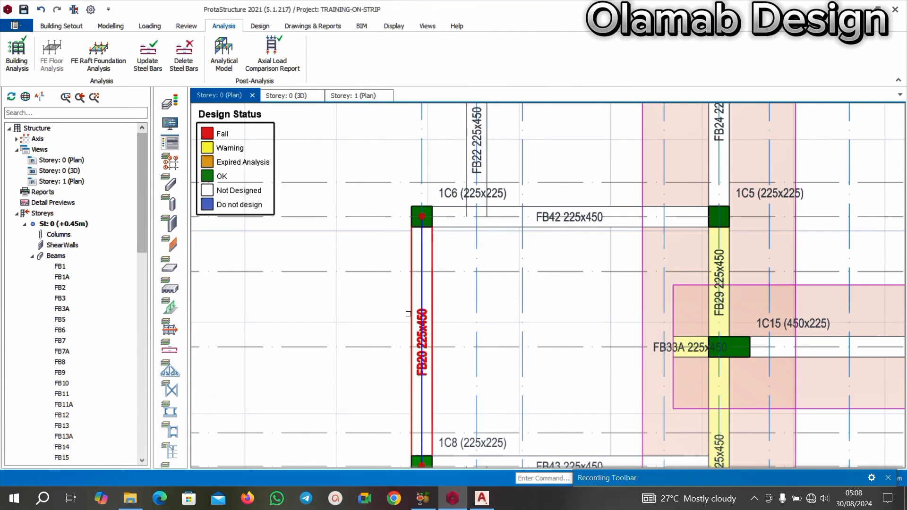
pyautogui.rightClick(414, 281)
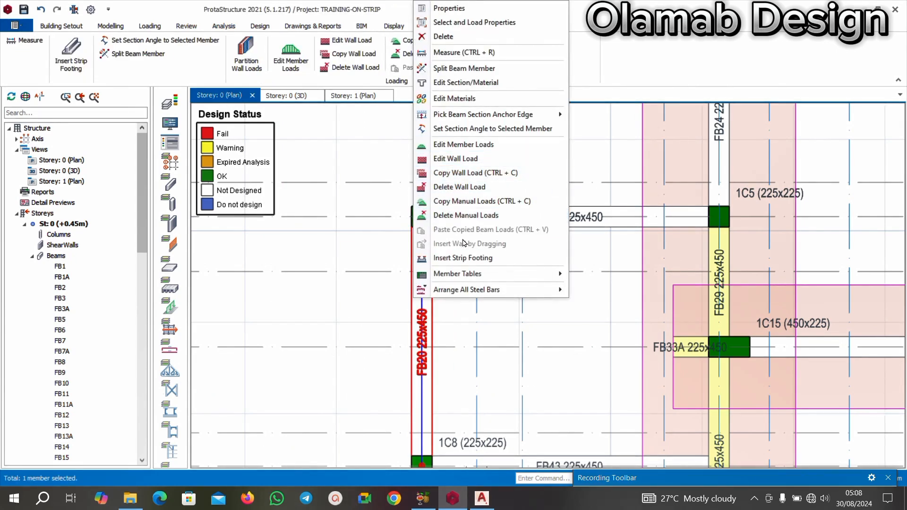
pyautogui.click(470, 258)
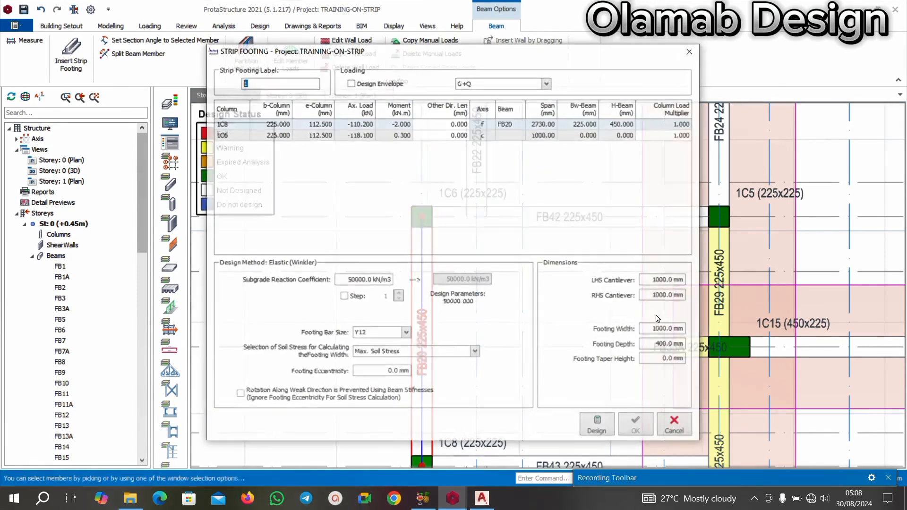
pyautogui.click(350, 84)
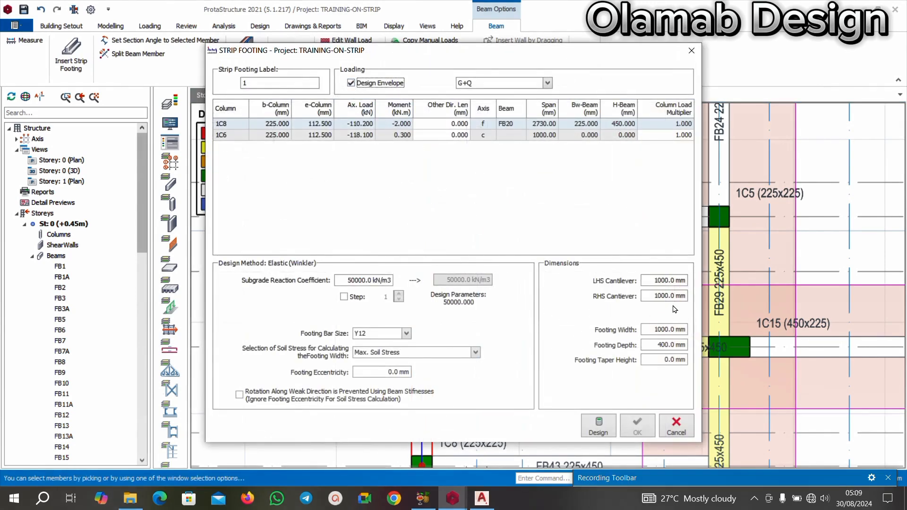
pyautogui.click(672, 345)
pyautogui.click(598, 424)
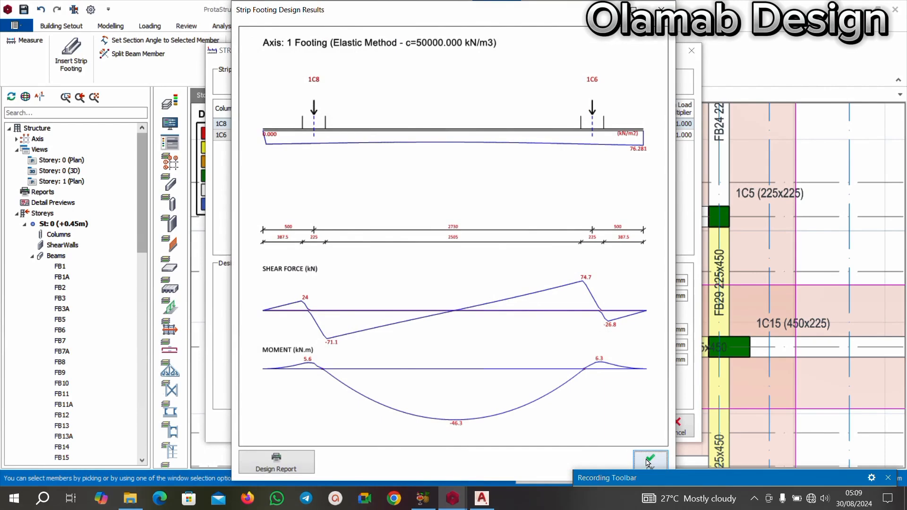
pyautogui.click(647, 461)
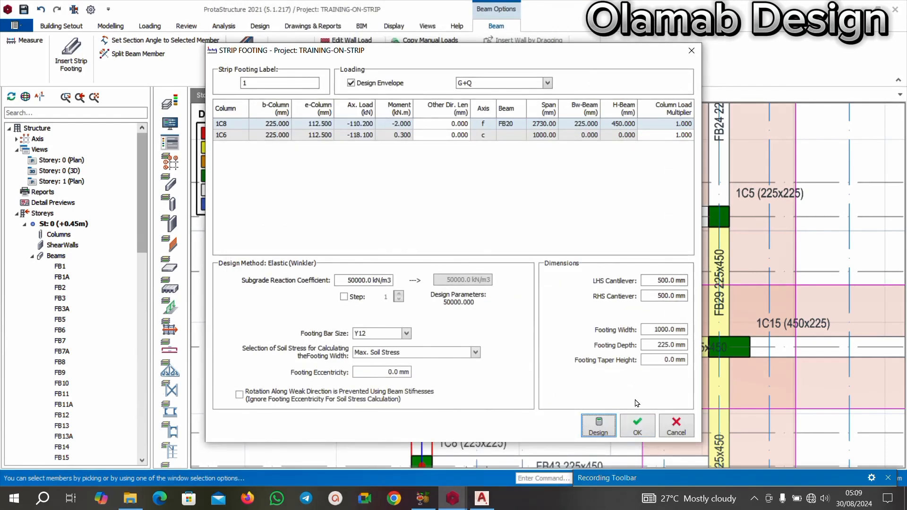
pyautogui.click(637, 430)
# Start a strip footing for foundation beam FB42 along axis c between columns 1C6 and 1C5
pyautogui.scroll(-5, 460, 282)
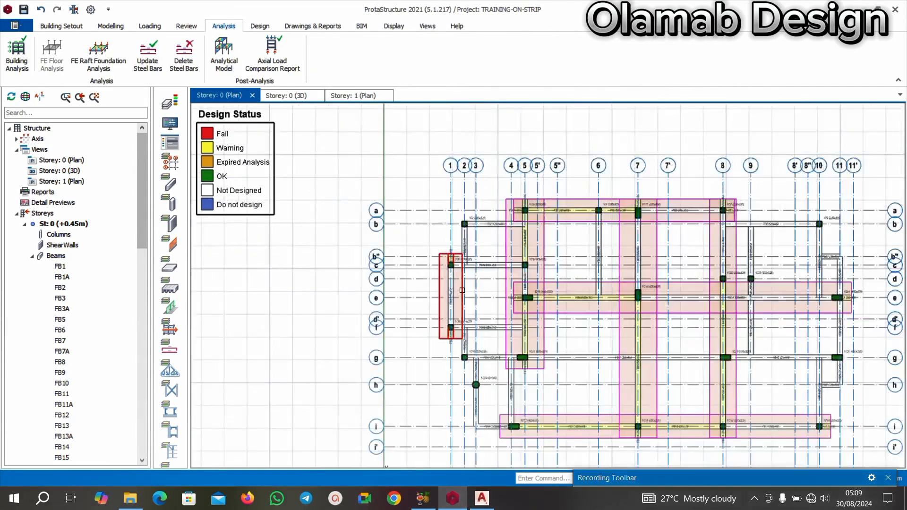
pyautogui.scroll(3, 470, 220)
pyautogui.scroll(1, 470, 220)
pyautogui.scroll(-2, 470, 175)
pyautogui.scroll(2, 464, 240)
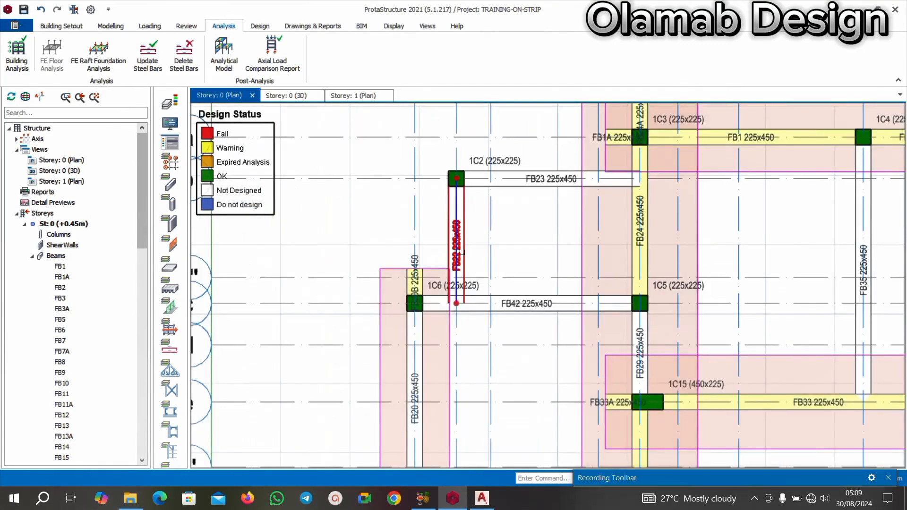
pyautogui.scroll(-2, 502, 312)
pyautogui.scroll(3, 502, 318)
pyautogui.click(507, 290)
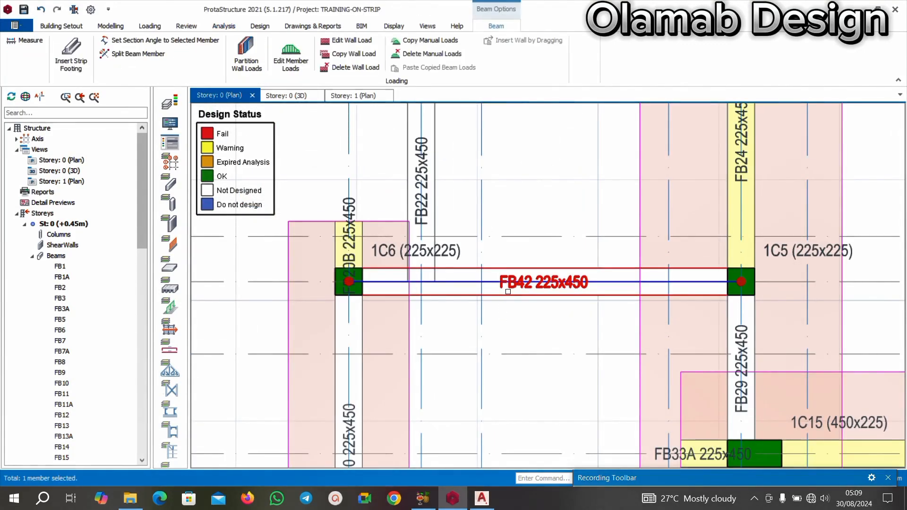
pyautogui.rightClick(508, 291)
pyautogui.click(556, 258)
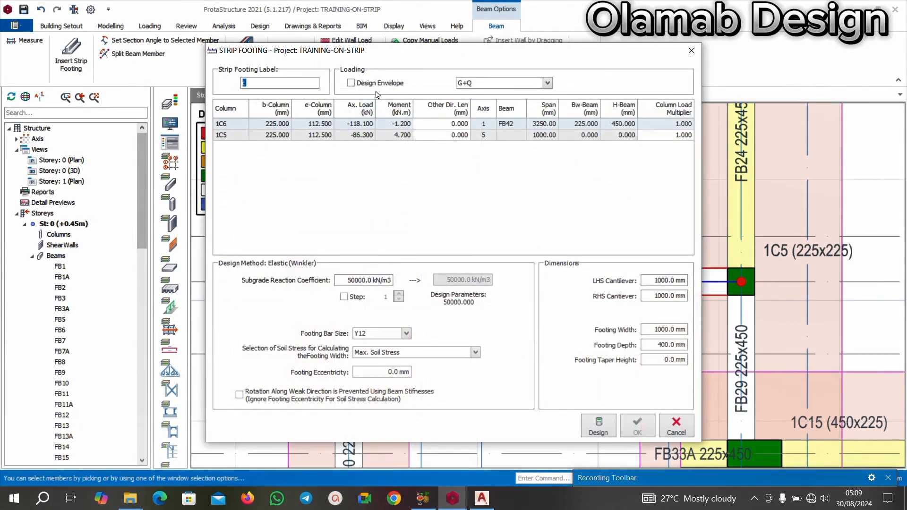
# Design and insert the axis c strip footing using the design envelope, 500 mm cantilevers at both ends and 225 mm footing depth
pyautogui.click(373, 83)
pyautogui.click(670, 281)
pyautogui.click(595, 431)
pyautogui.click(643, 461)
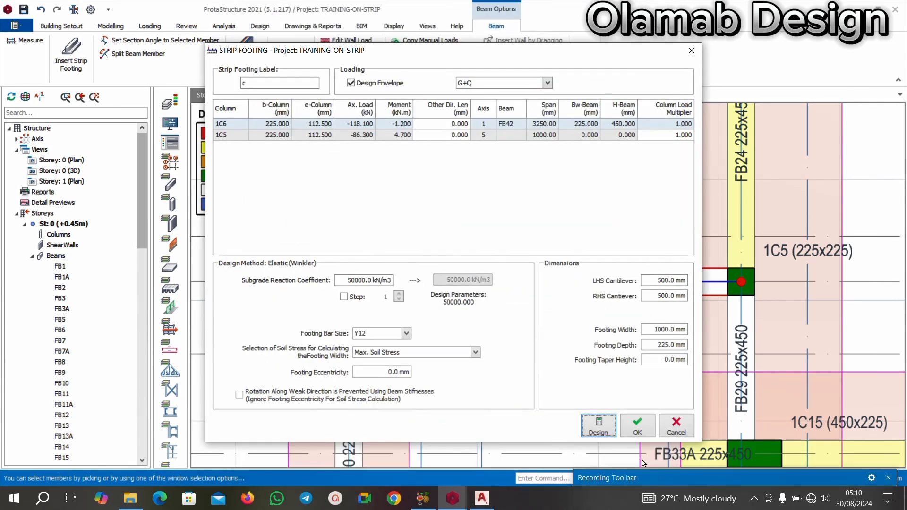
pyautogui.click(637, 428)
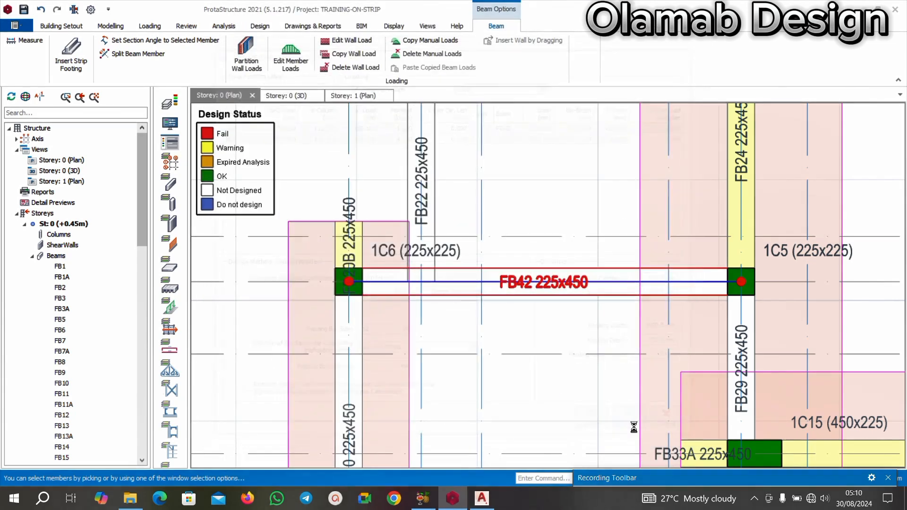
# Select foundation beams FB17 and FB31 along axis g between columns 1C16 and 1C19
pyautogui.scroll(-3, 476, 237)
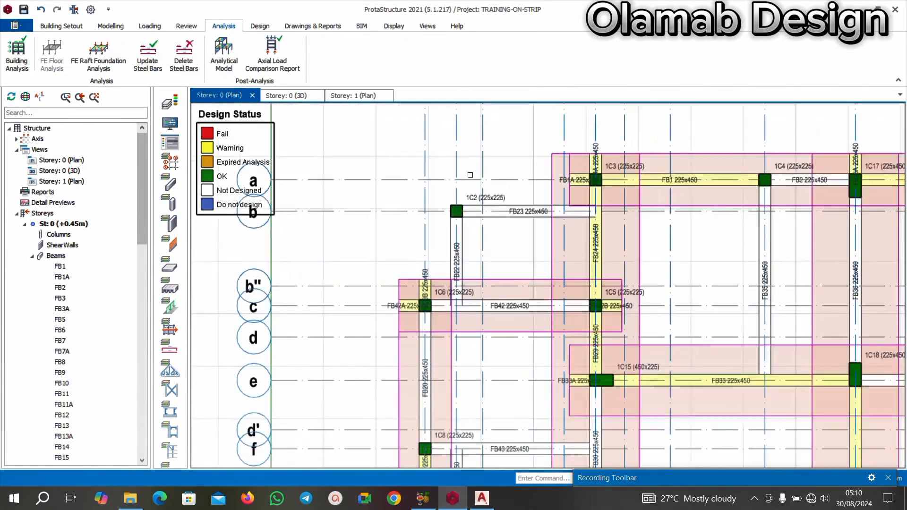
pyautogui.scroll(3, 514, 341)
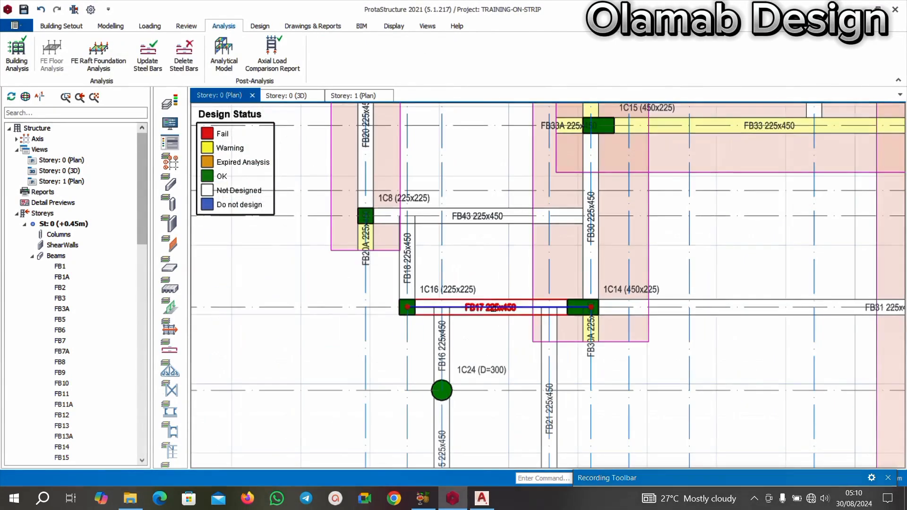
pyautogui.click(499, 308)
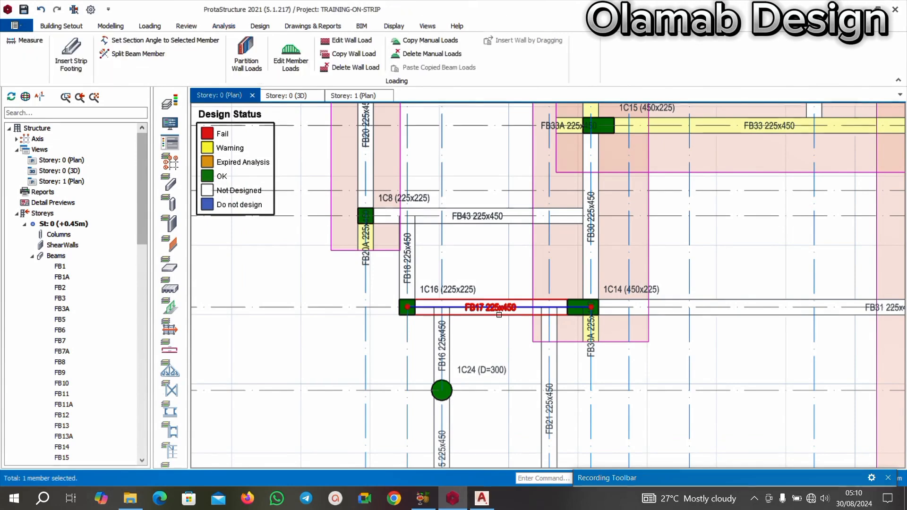
pyautogui.rightClick(500, 307)
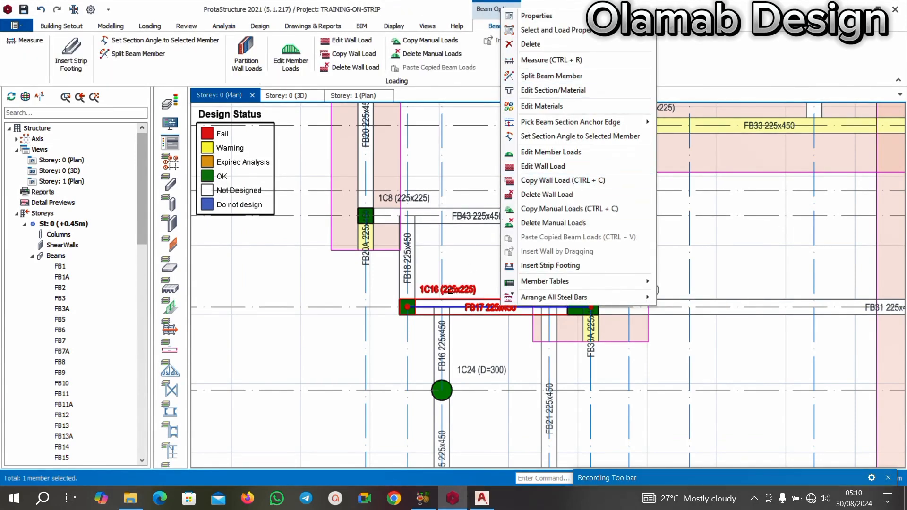
pyautogui.click(425, 296)
pyautogui.scroll(-5, 402, 298)
pyautogui.scroll(3, 536, 297)
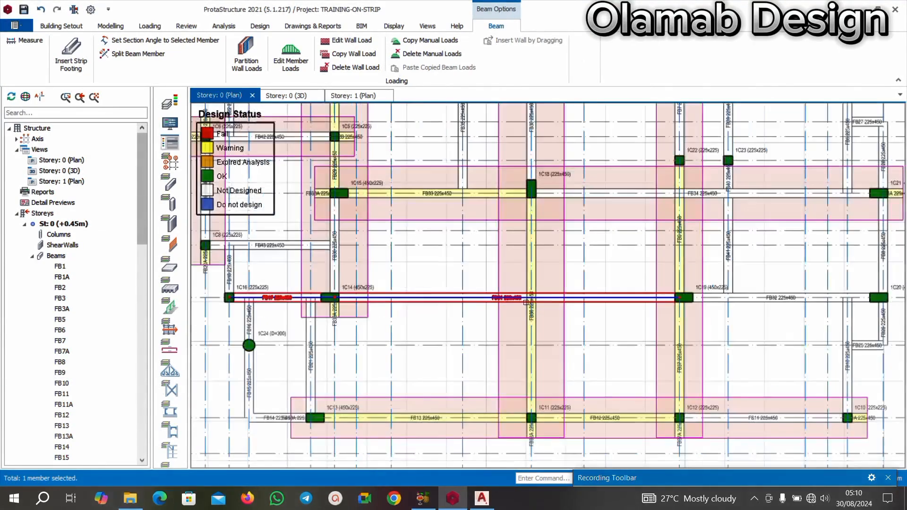
pyautogui.scroll(1, 286, 297)
pyautogui.scroll(-2, 523, 298)
pyautogui.scroll(3, 391, 293)
pyautogui.scroll(-2, 344, 283)
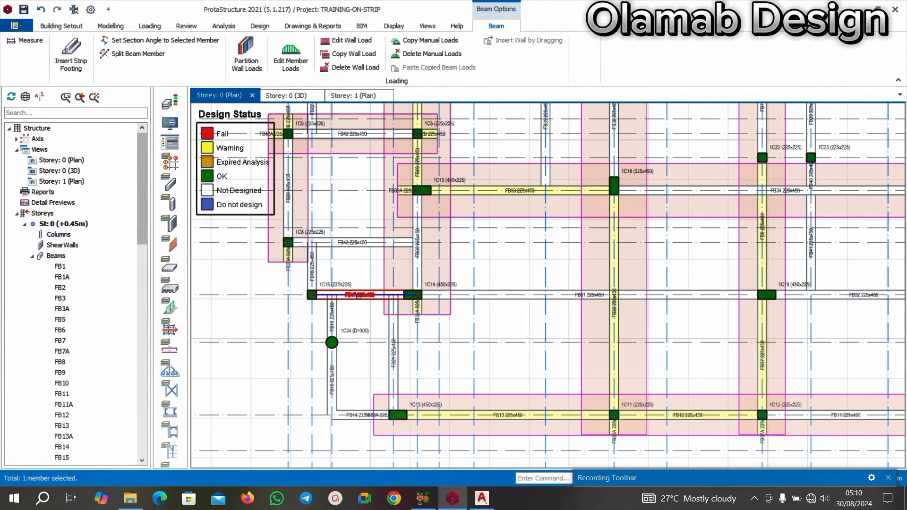
pyautogui.scroll(2, 358, 295)
pyautogui.click(528, 297)
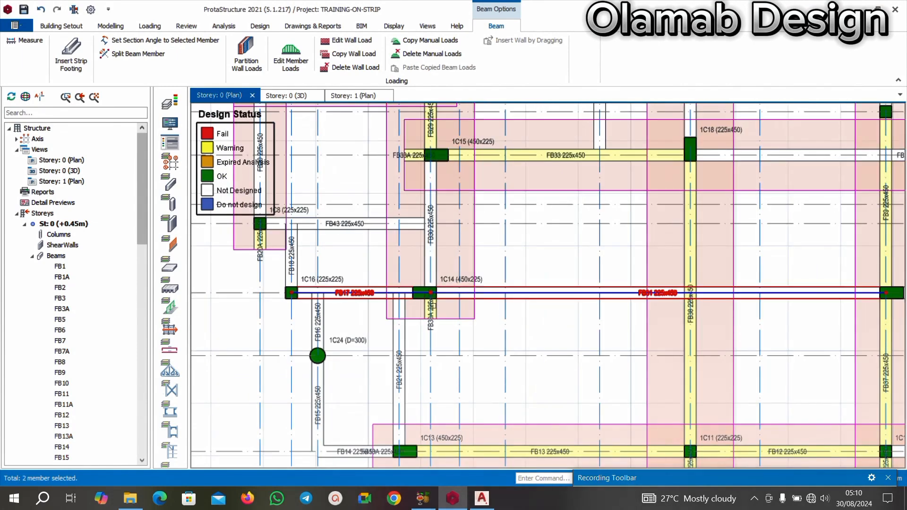
# Add foundation beam FB32 to the selection and start a strip footing for the axis g beams
pyautogui.scroll(-3, 434, 305)
pyautogui.scroll(4, 599, 291)
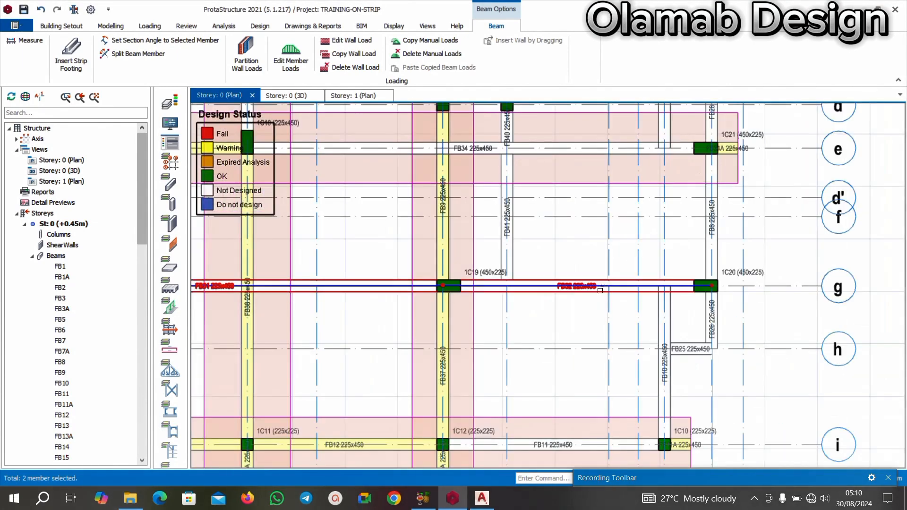
pyautogui.scroll(-2, 622, 293)
pyautogui.scroll(1, 601, 291)
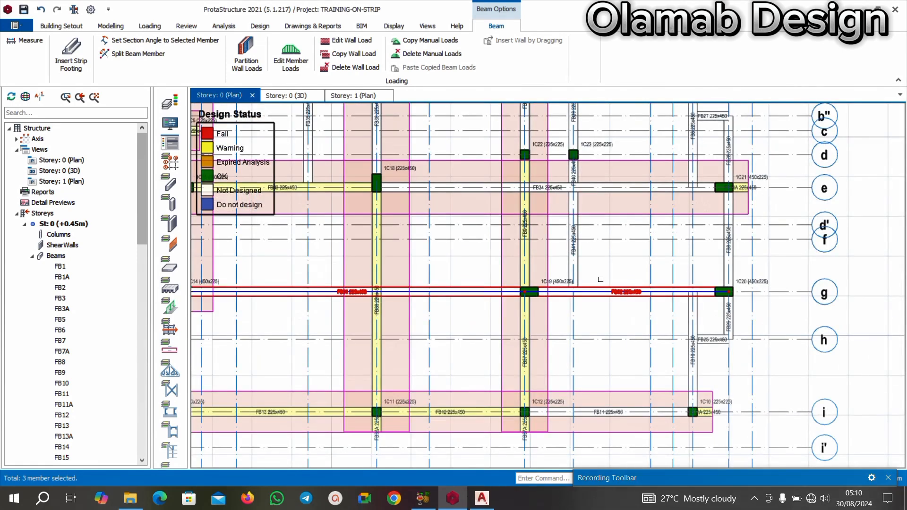
pyautogui.rightClick(601, 290)
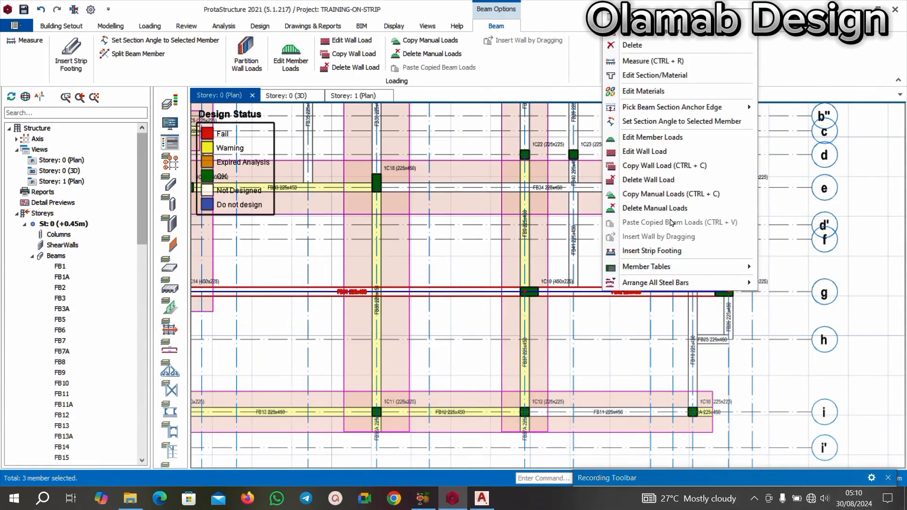
pyautogui.click(659, 252)
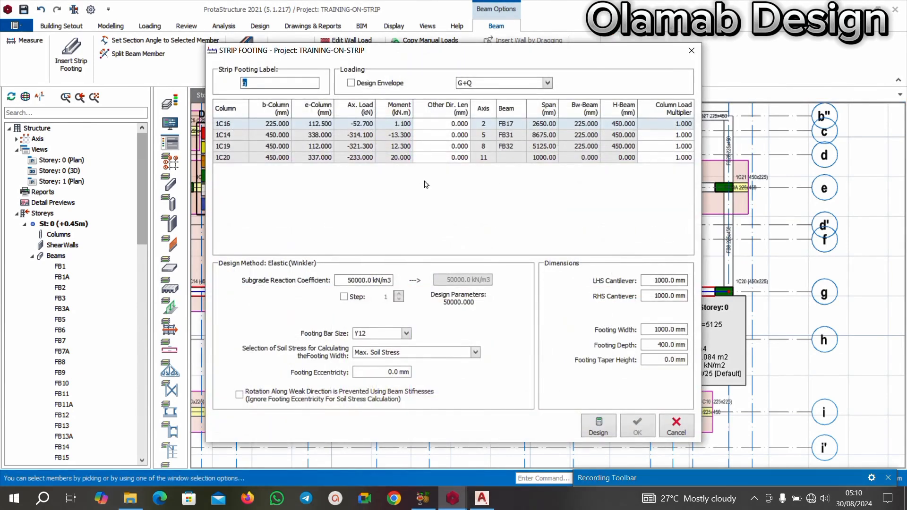
# Design and insert the axis g strip footing using the design envelope, 500 mm cantilevers at both ends and 225 mm footing depth
pyautogui.click(351, 83)
pyautogui.click(669, 280)
pyautogui.press('BackSpace')
pyautogui.press('BackSpace')
pyautogui.press('BackSpace')
pyautogui.press('BackSpace')
pyautogui.write('500')
pyautogui.click(598, 426)
pyautogui.click(650, 460)
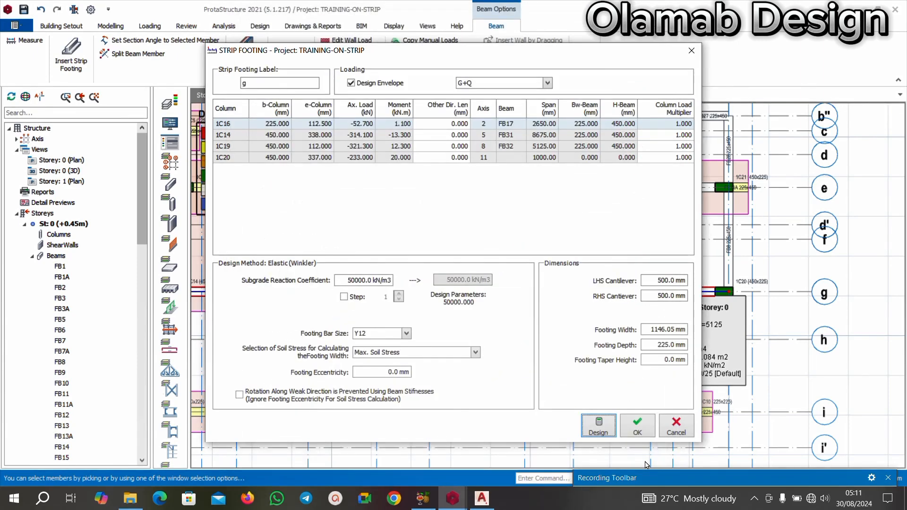
pyautogui.click(637, 427)
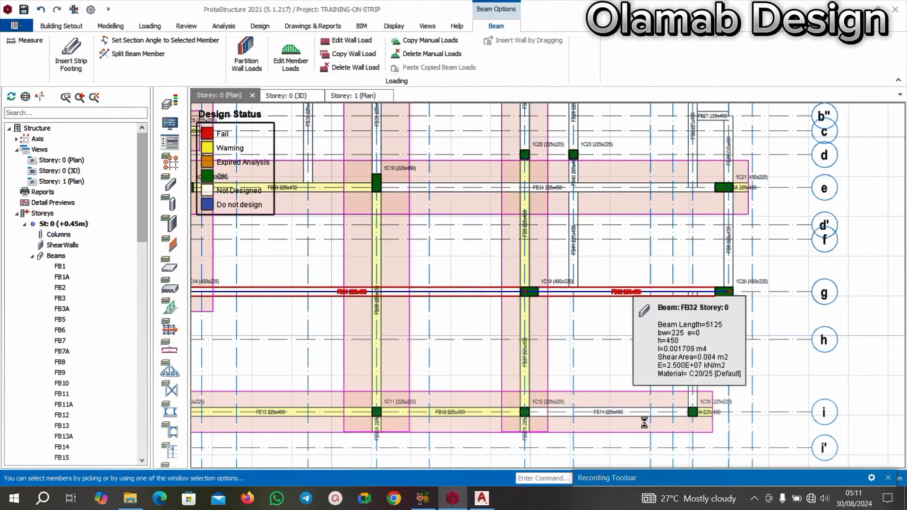
# Examine the Storey 0 plan for foundation beams and columns that still have no strip footing
pyautogui.scroll(-5, 633, 305)
pyautogui.scroll(3, 567, 307)
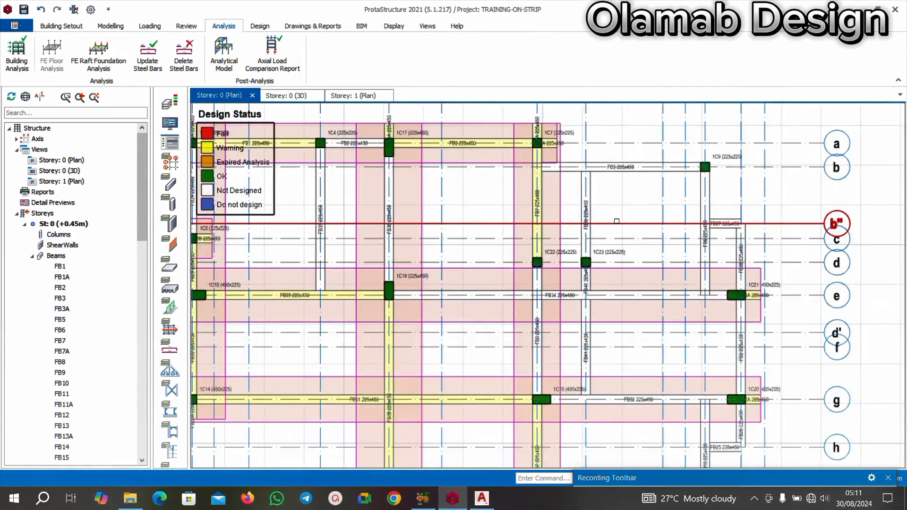
pyautogui.scroll(-3, 484, 332)
pyautogui.scroll(1, 482, 330)
pyautogui.scroll(-1, 472, 283)
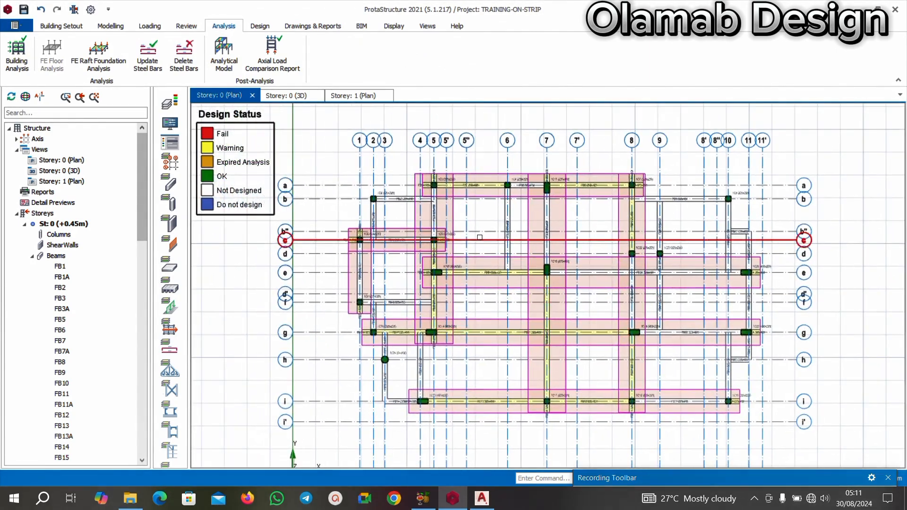
pyautogui.scroll(3, 368, 206)
pyautogui.scroll(-4, 387, 284)
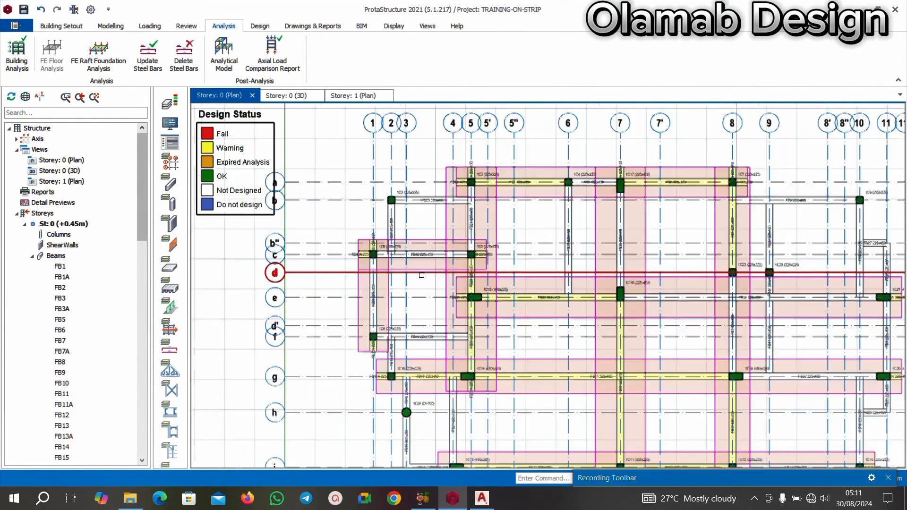
pyautogui.scroll(4, 422, 364)
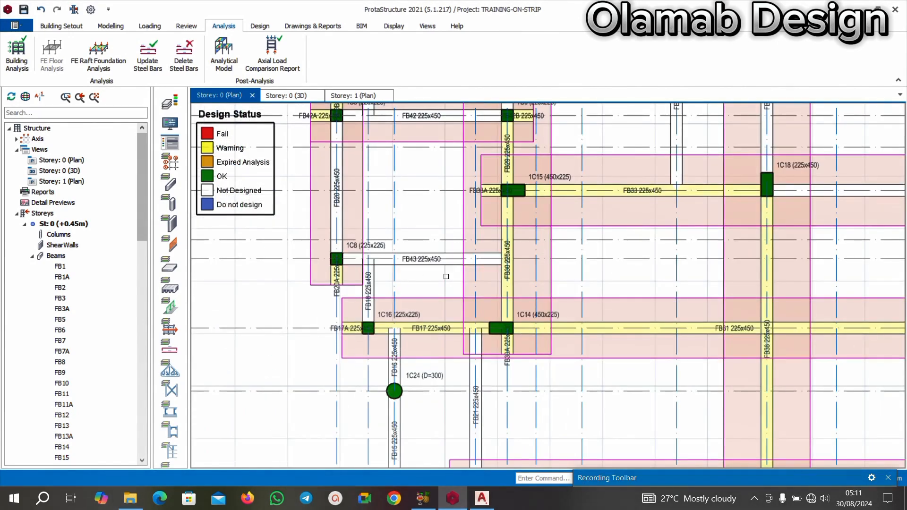
pyautogui.scroll(-2, 456, 283)
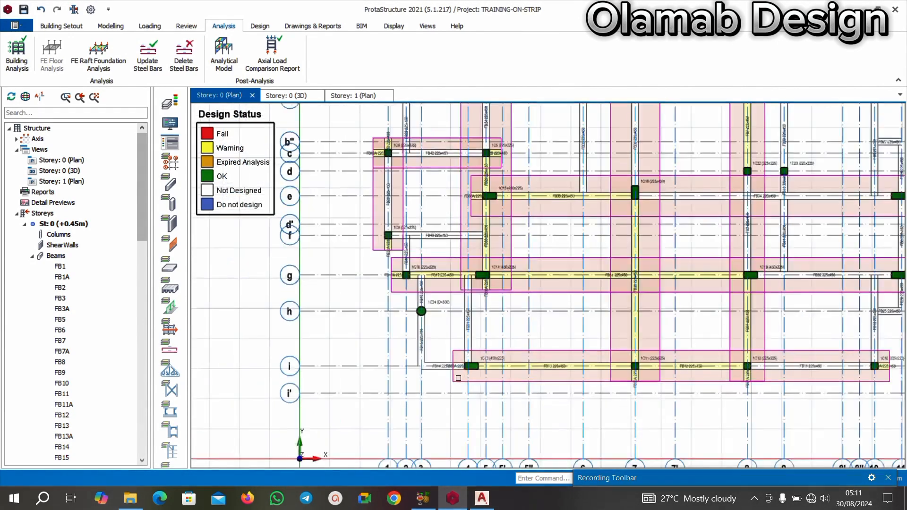
pyautogui.scroll(2, 458, 377)
pyautogui.scroll(-2, 458, 378)
pyautogui.moveTo(198, 326); pyautogui.dragTo(624, 361, button='middle')
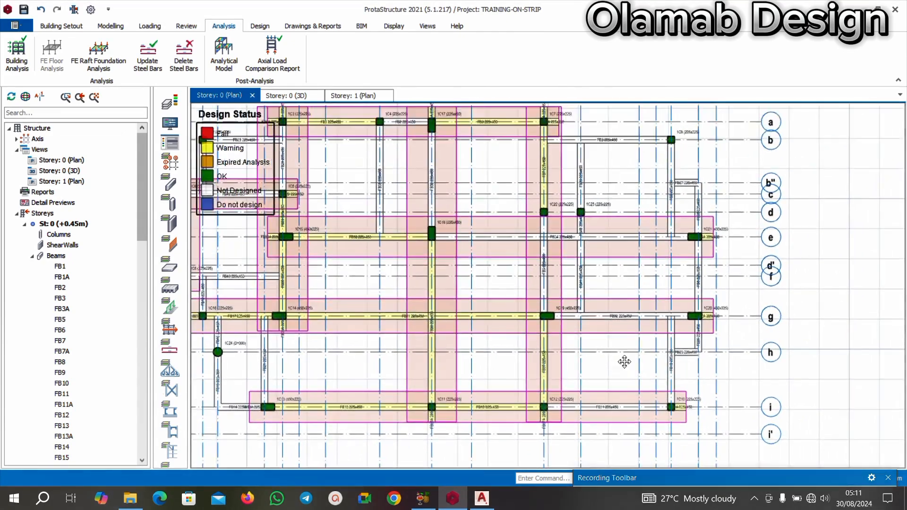
pyautogui.scroll(-1, 572, 376)
pyautogui.scroll(1, 598, 353)
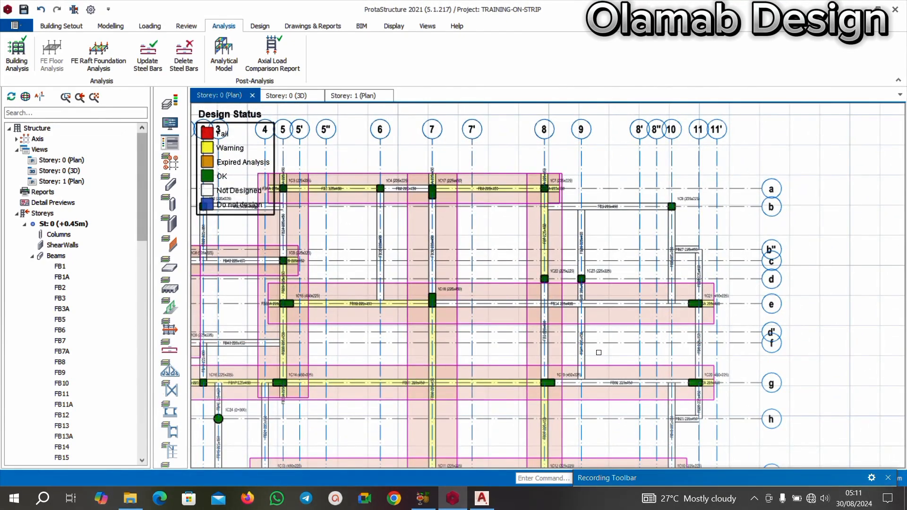
pyautogui.scroll(1, 599, 352)
pyautogui.scroll(-1, 564, 326)
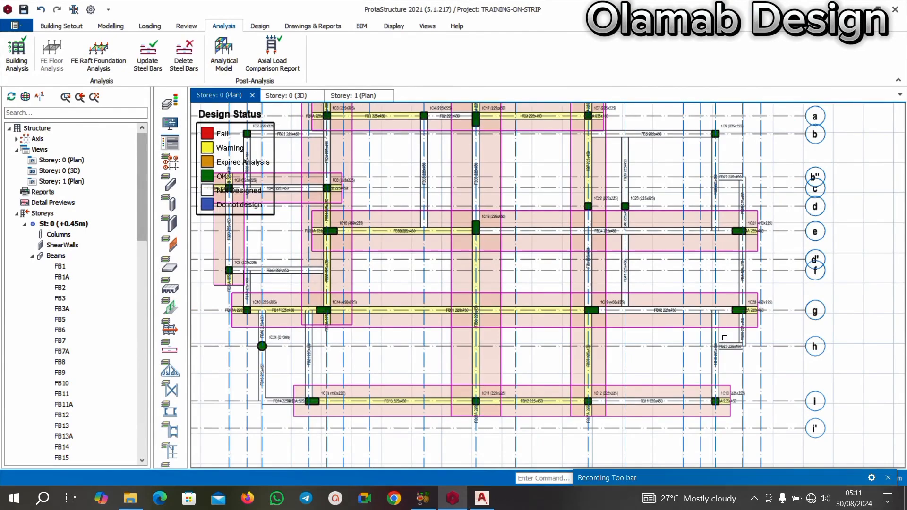
# Select foundation beam FB8 on axis 11 between columns 1C20 and 1C21
pyautogui.scroll(2, 661, 283)
pyautogui.scroll(2, 672, 236)
pyautogui.scroll(-2, 671, 236)
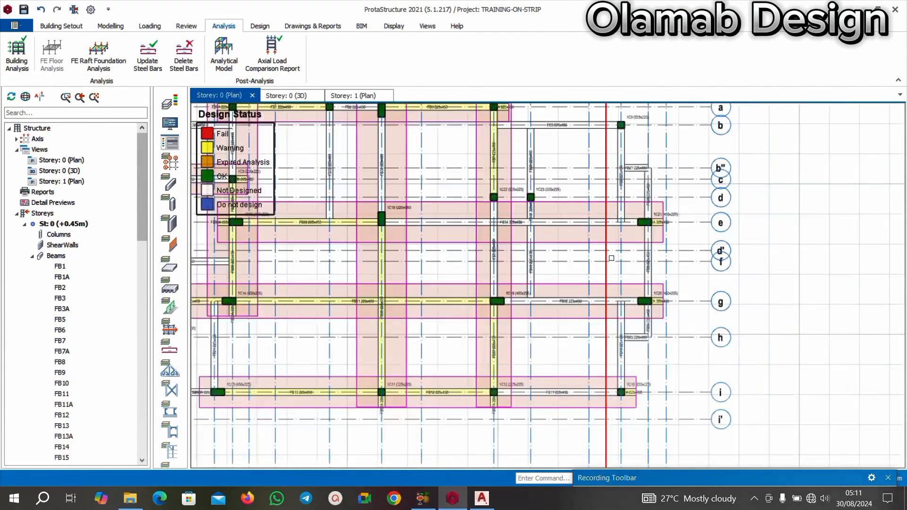
pyautogui.scroll(2, 650, 252)
pyautogui.click(649, 251)
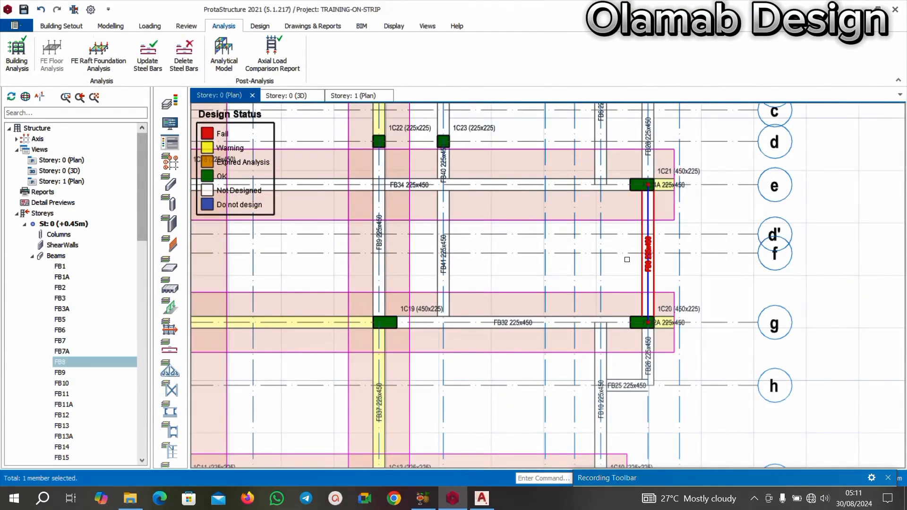
pyautogui.scroll(-2, 650, 251)
pyautogui.scroll(3, 624, 230)
pyautogui.rightClick(625, 230)
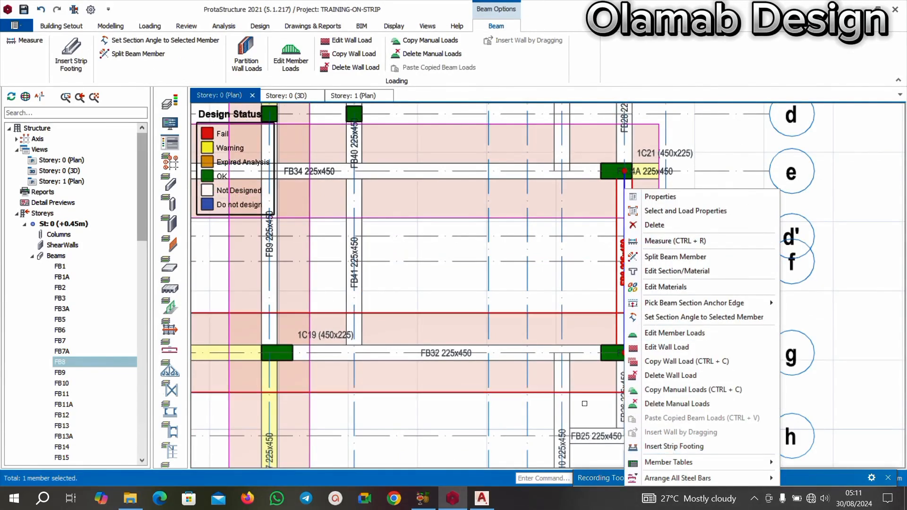
# Check the Storey 0 plan around the selected beam and start a strip footing for FB8
pyautogui.scroll(-6, 510, 291)
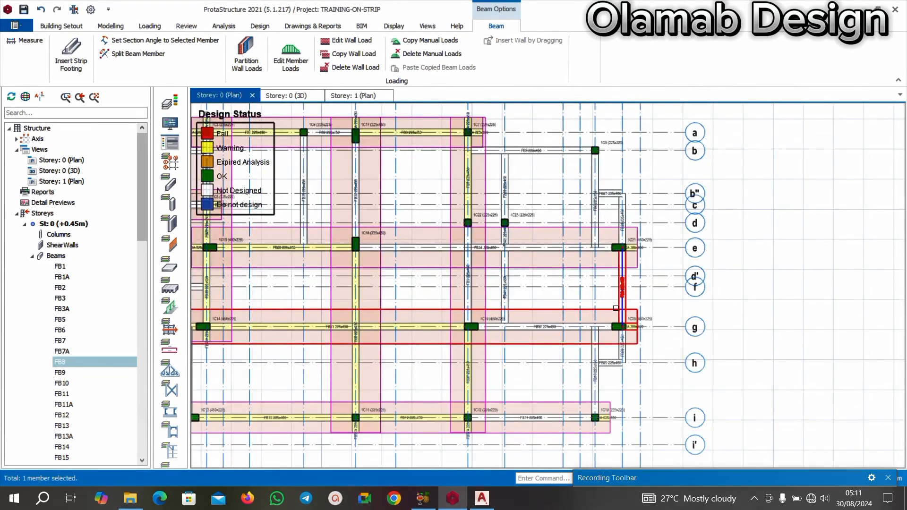
pyautogui.scroll(2, 511, 285)
pyautogui.scroll(3, 418, 204)
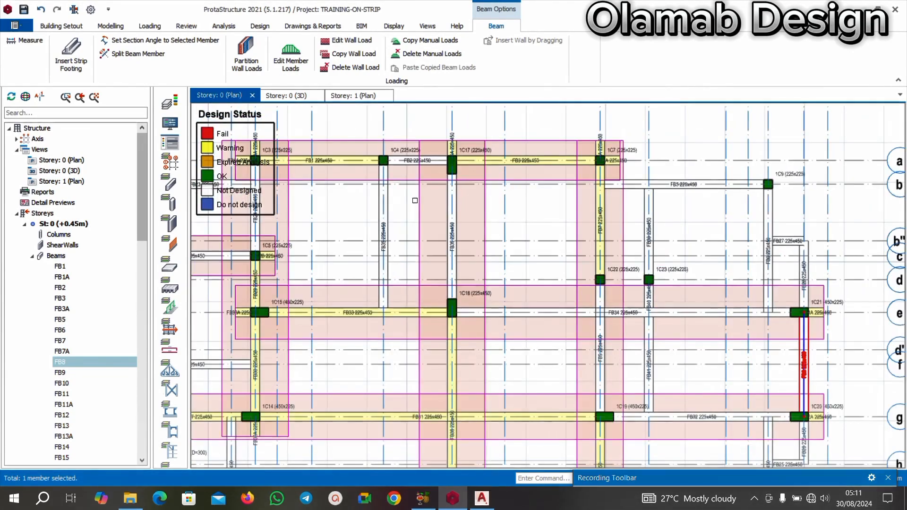
pyautogui.scroll(-3, 454, 272)
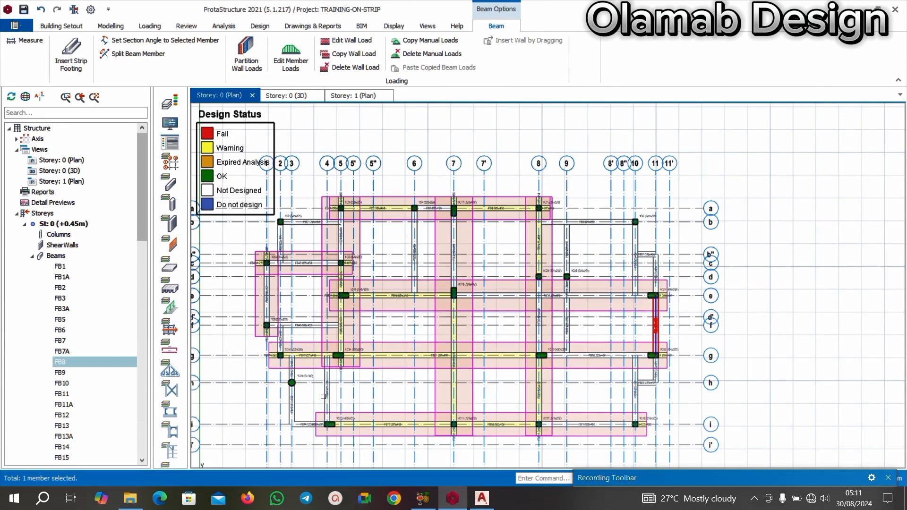
pyautogui.scroll(2, 711, 296)
pyautogui.scroll(2, 614, 348)
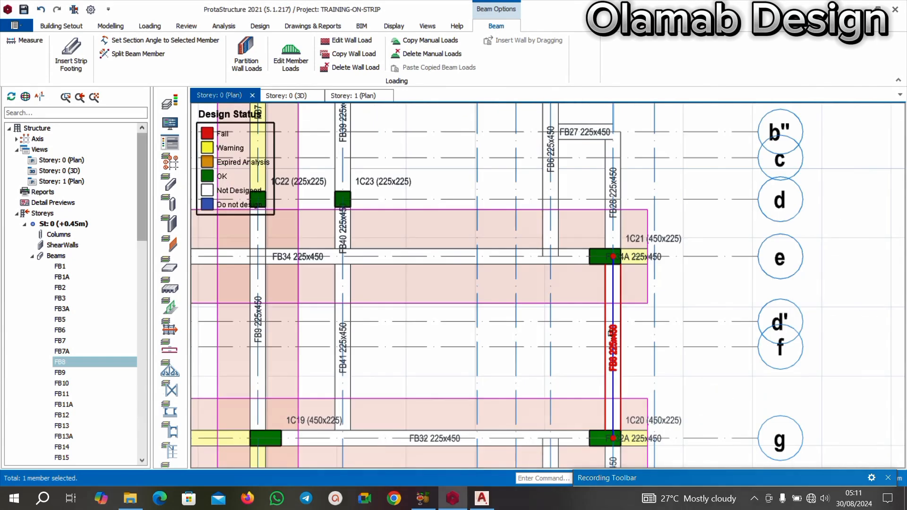
pyautogui.rightClick(610, 333)
pyautogui.click(658, 295)
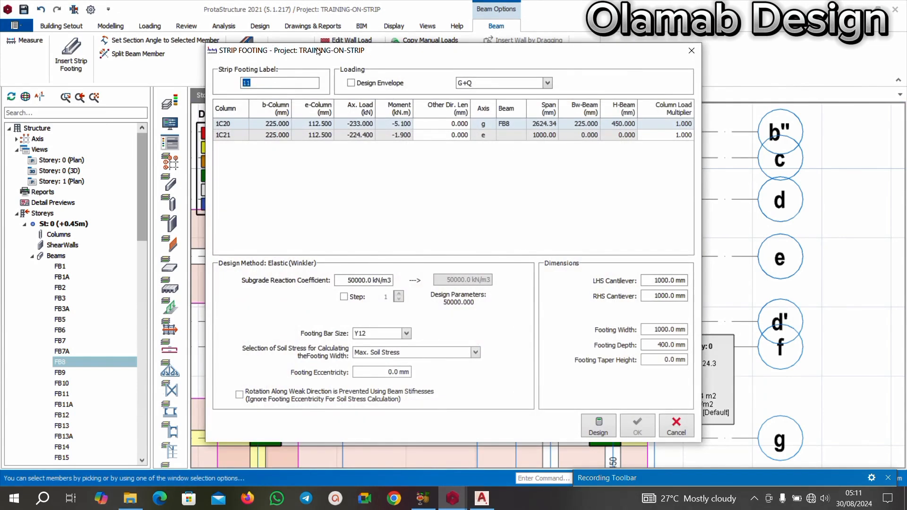
# Design and insert the axis 11 strip footing using the design envelope and 500 mm cantilevers at both ends
pyautogui.click(350, 85)
pyautogui.press('BackSpace')
pyautogui.press('BackSpace')
pyautogui.press('BackSpace')
pyautogui.click(594, 430)
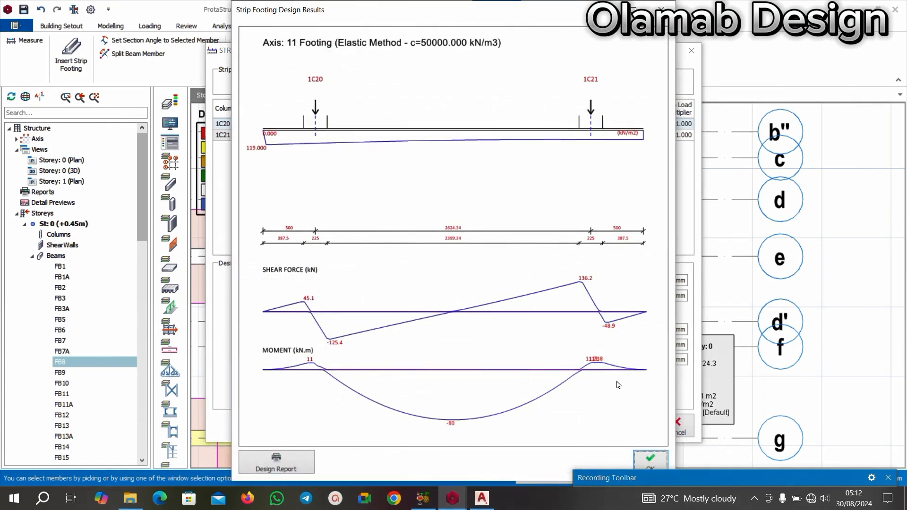
pyautogui.click(650, 460)
pyautogui.click(635, 427)
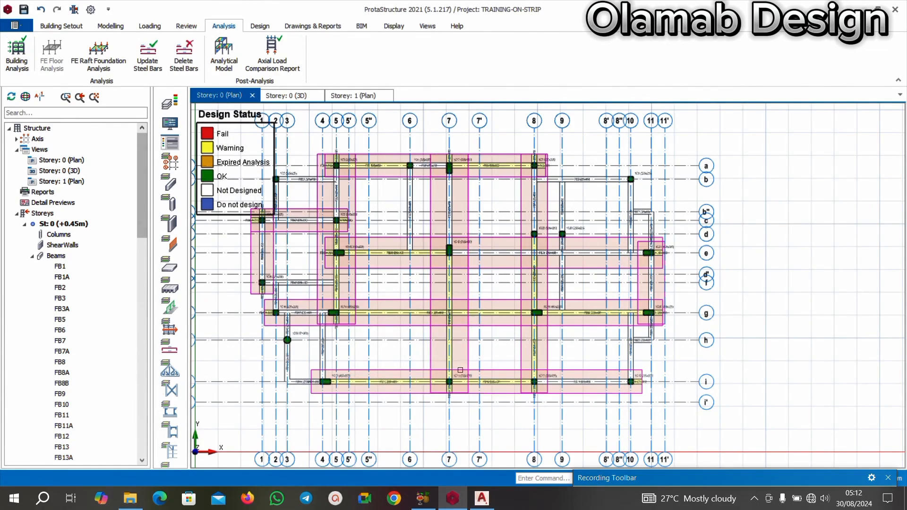
# Examine the foundation beams and inserted strip footings up close in the Storey 0 3D view
pyautogui.scroll(-2, 435, 326)
pyautogui.scroll(1, 394, 227)
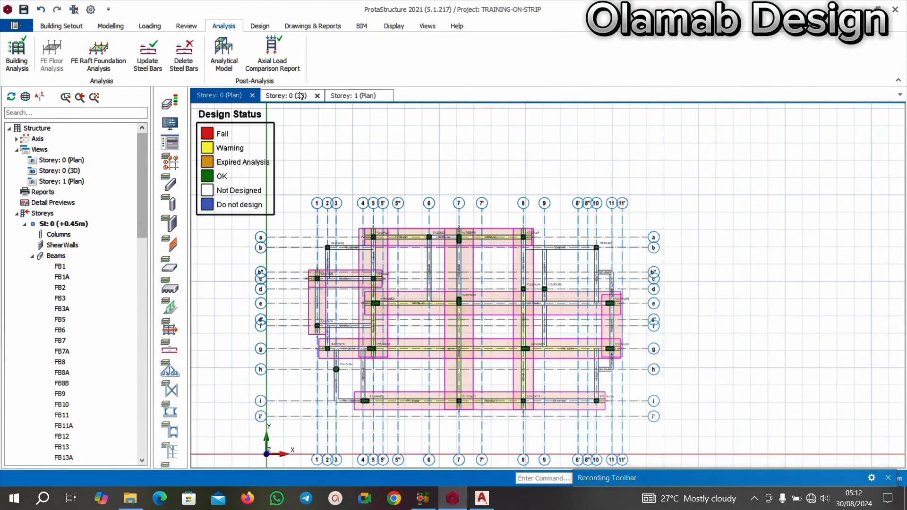
pyautogui.click(299, 96)
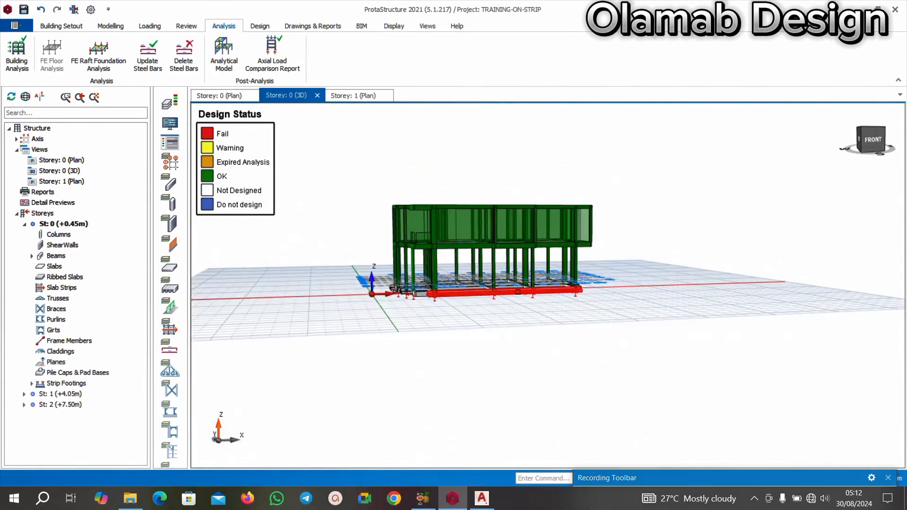
pyautogui.moveTo(456, 368); pyautogui.dragTo(478, 359, button='middle')
pyautogui.scroll(4, 477, 358)
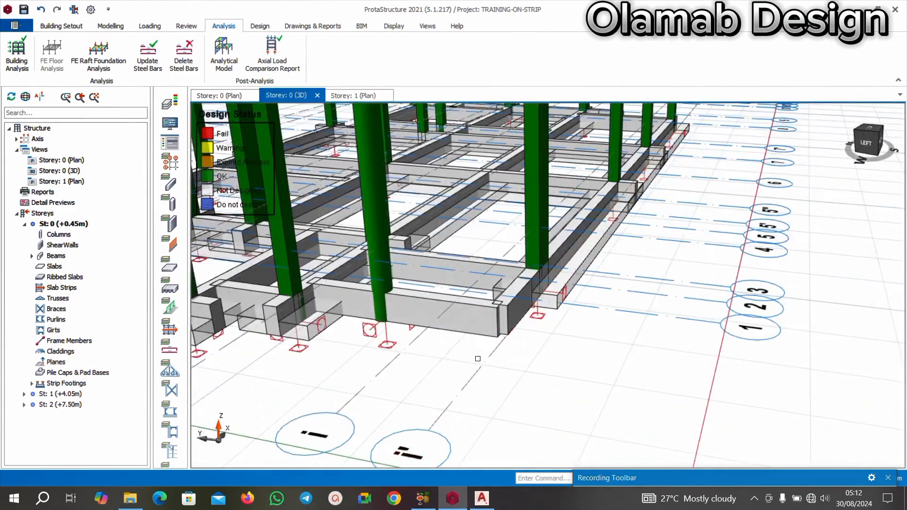
pyautogui.scroll(-3, 477, 359)
pyautogui.moveTo(560, 353); pyautogui.dragTo(510, 348, button='middle')
pyautogui.scroll(5, 564, 310)
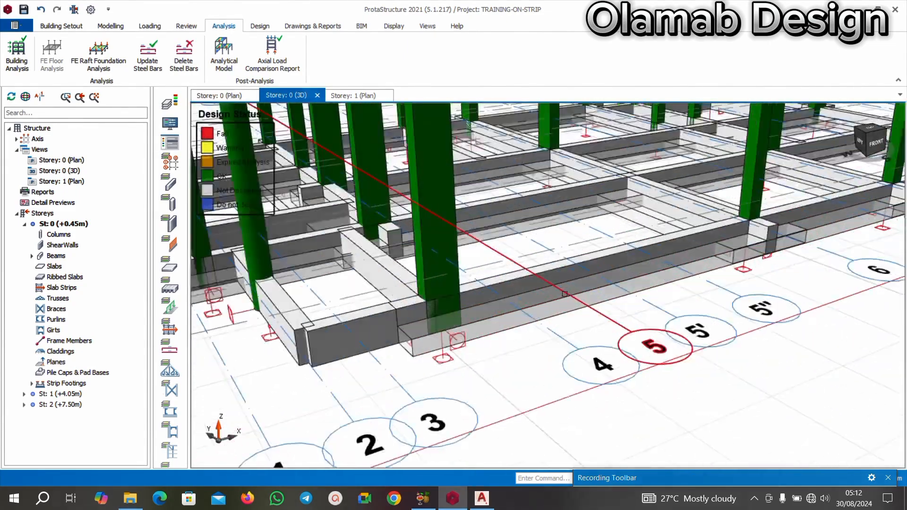
pyautogui.scroll(-3, 392, 352)
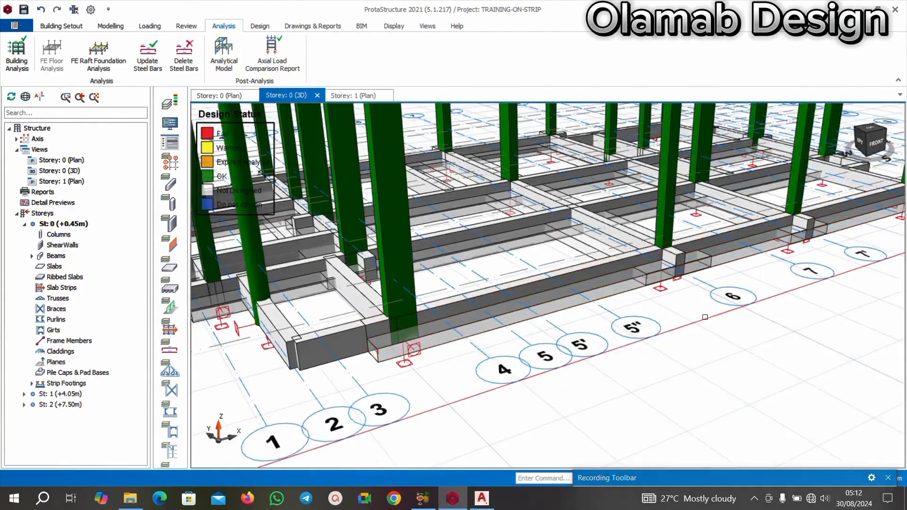
# Examine the whole 3D building model and its strip footings from several angles
pyautogui.moveTo(705, 317)
pyautogui.mouseDown(button='middle')
pyautogui.moveTo(667, 312)
pyautogui.moveTo(678, 314)
pyautogui.mouseUp(button='middle')
pyautogui.scroll(-5, 678, 314)
pyautogui.moveTo(614, 325)
pyautogui.mouseDown(button='middle')
pyautogui.moveTo(573, 301)
pyautogui.moveTo(628, 389)
pyautogui.moveTo(653, 376)
pyautogui.moveTo(675, 381)
pyautogui.moveTo(579, 355)
pyautogui.moveTo(628, 373)
pyautogui.moveTo(643, 361)
pyautogui.mouseUp(button='middle')
pyautogui.scroll(5, 573, 301)
pyautogui.scroll(-5, 579, 354)
pyautogui.scroll(5, 642, 361)
pyautogui.scroll(-4, 585, 374)
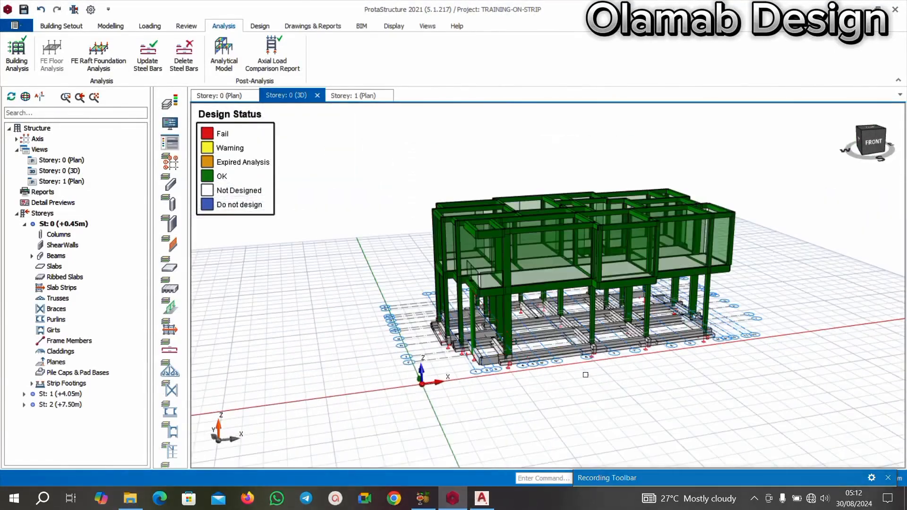
pyautogui.scroll(3, 724, 374)
pyautogui.scroll(-3, 725, 375)
pyautogui.moveTo(724, 374); pyautogui.dragTo(699, 359, button='middle')
pyautogui.scroll(5, 699, 354)
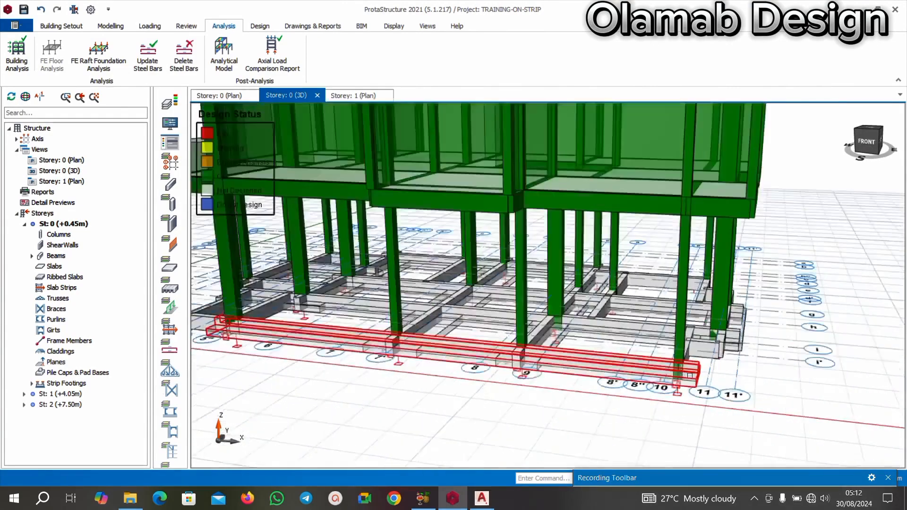
pyautogui.scroll(-3, 605, 349)
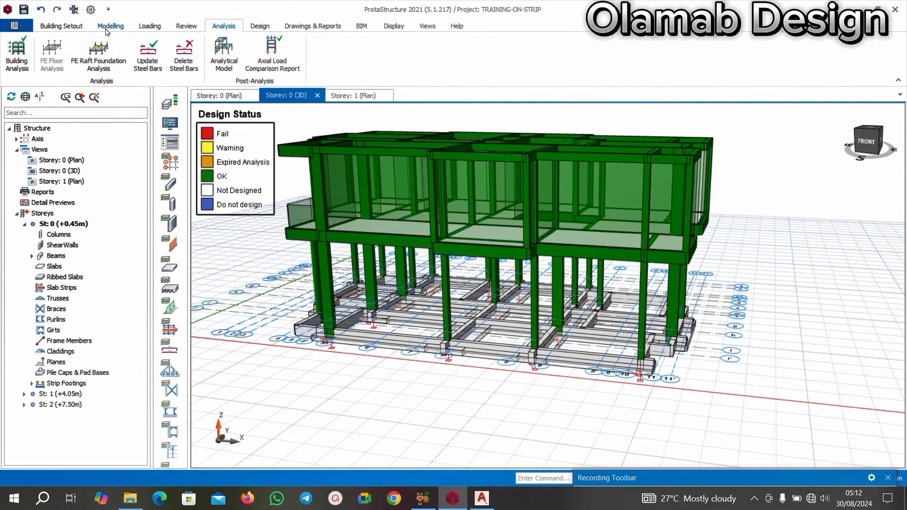
# Open the foundation beam section design and detailing, and review the list of beam axes
pyautogui.click(259, 27)
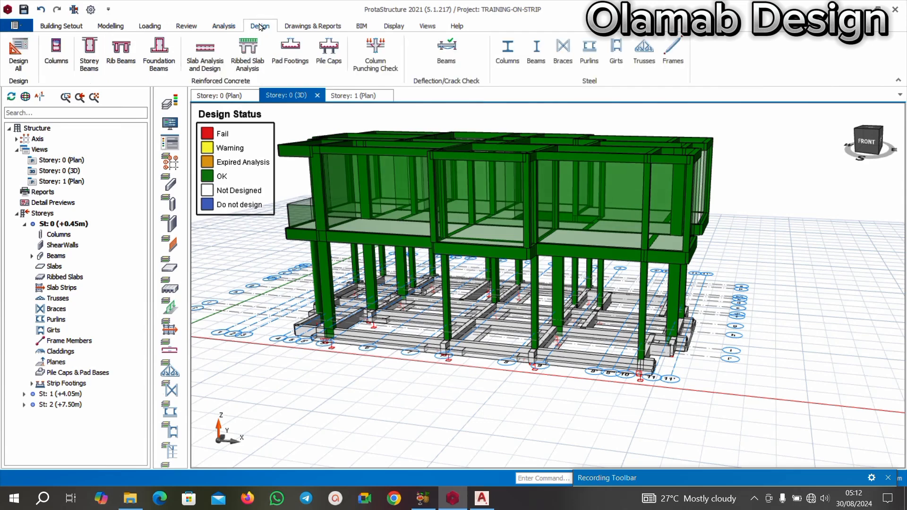
pyautogui.click(156, 65)
pyautogui.scroll(-1, 378, 302)
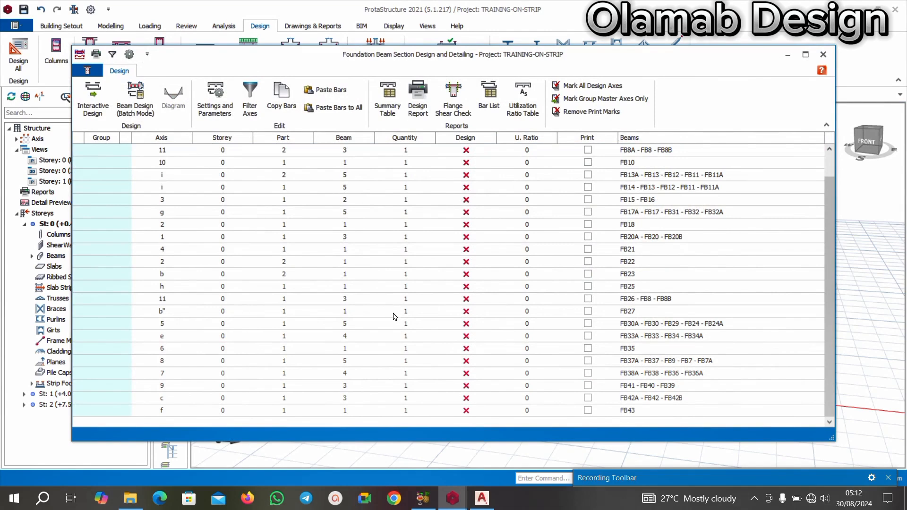
pyautogui.scroll(1, 395, 316)
pyautogui.scroll(-1, 394, 264)
pyautogui.scroll(1, 401, 285)
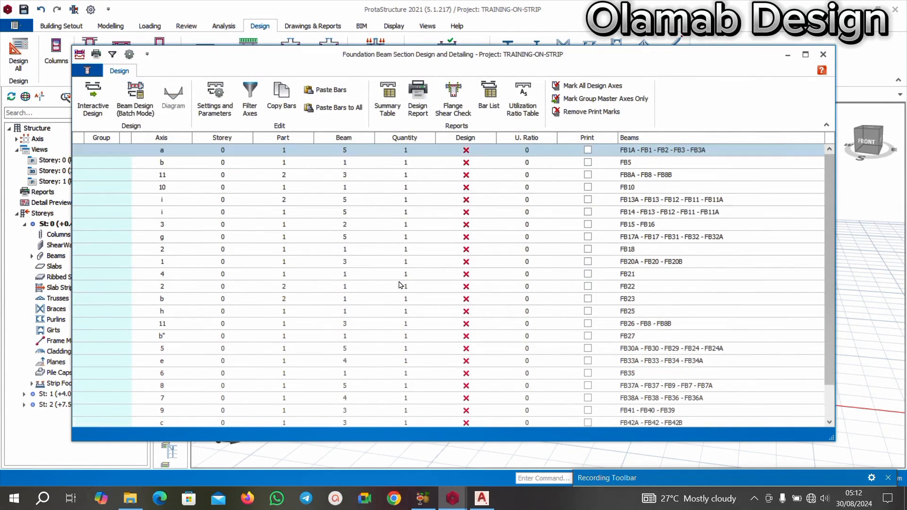
pyautogui.scroll(-1, 400, 240)
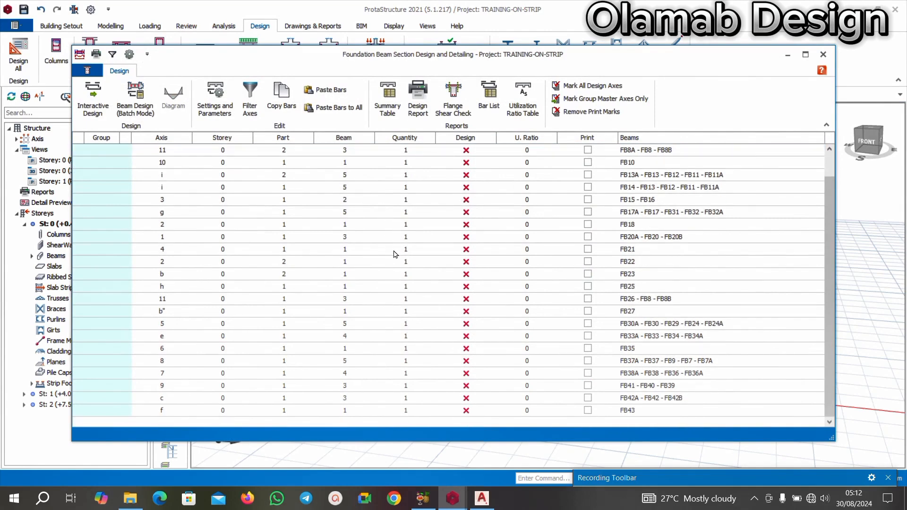
# Run the batch reinforcement design for all foundation beams with the Re-select All Bars option
pyautogui.click(144, 104)
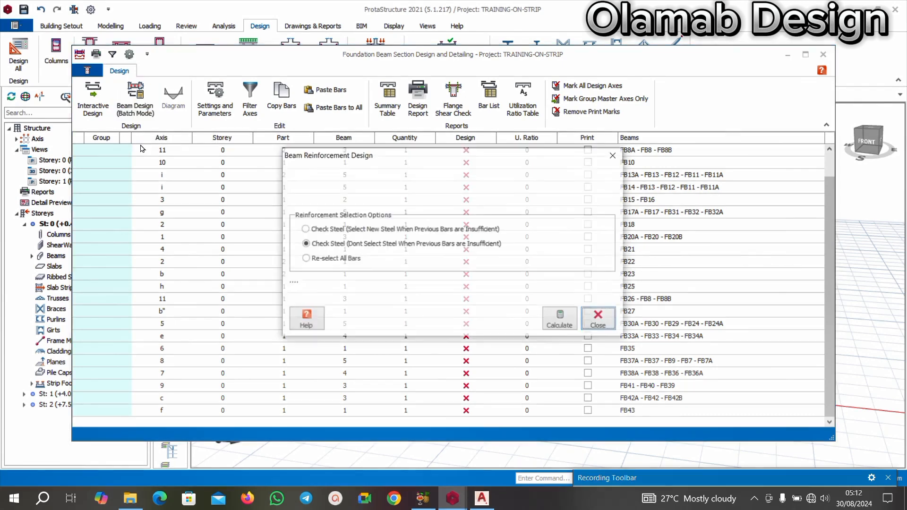
pyautogui.click(303, 261)
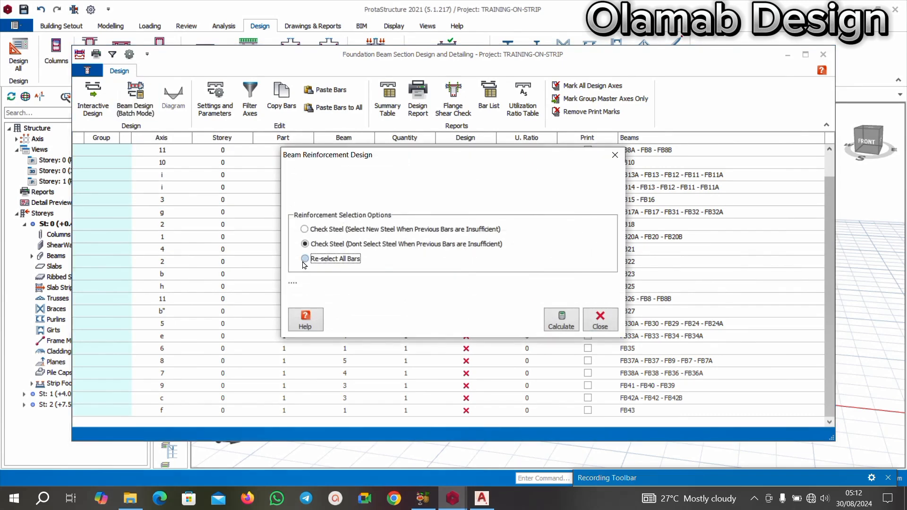
pyautogui.click(561, 323)
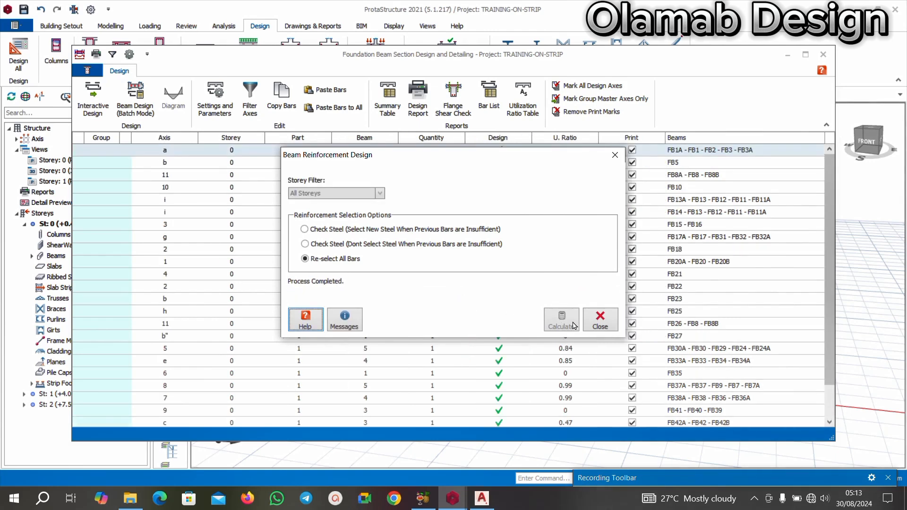
pyautogui.click(594, 324)
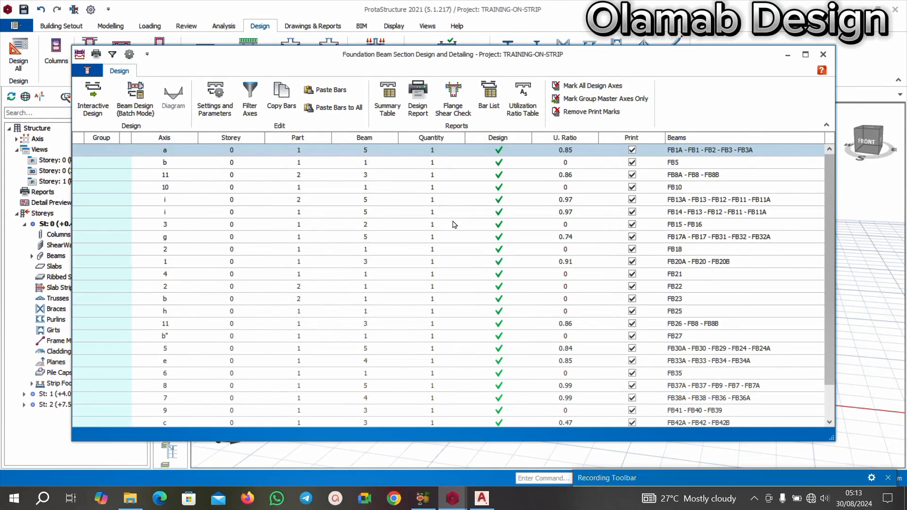
# Open the reinforcement data of foundation beam axis a and examine the bars across its spans from FB1A to FB3A
pyautogui.scroll(-1, 461, 236)
pyautogui.scroll(1, 454, 183)
pyautogui.doubleClick(465, 152)
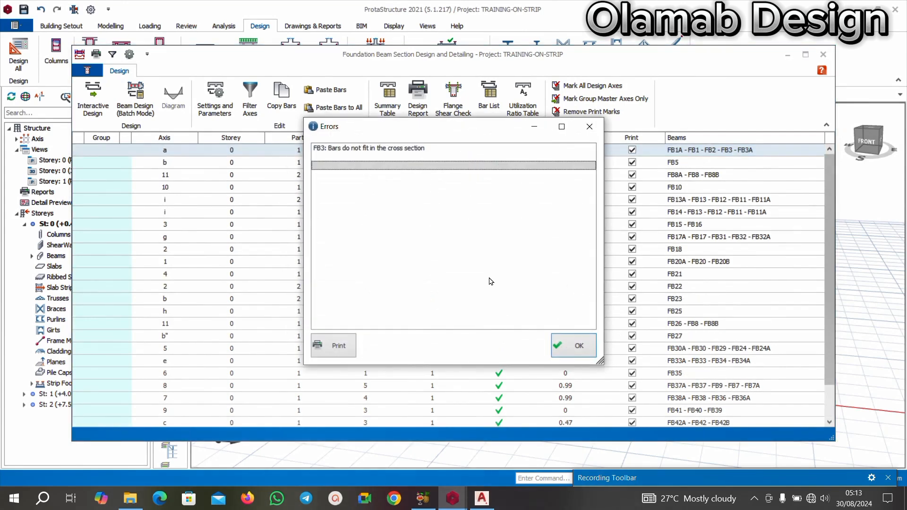
pyautogui.click(574, 346)
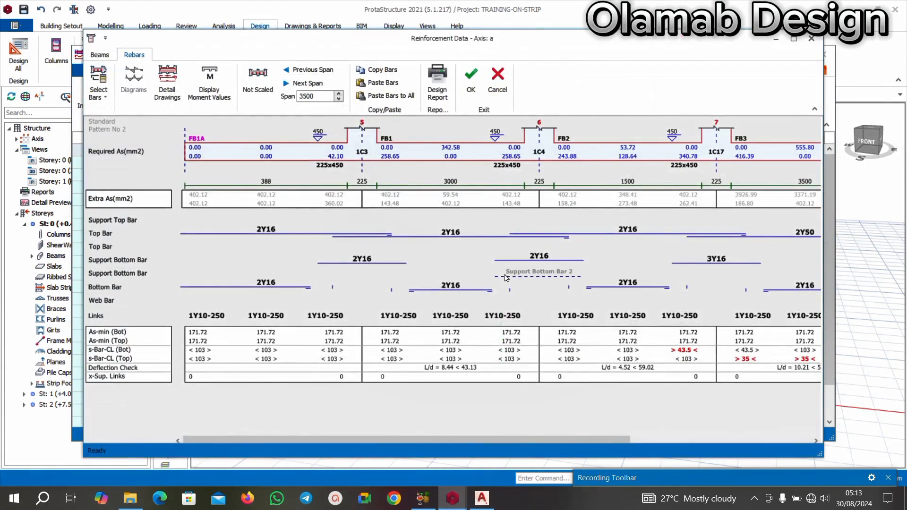
pyautogui.hscroll(1, 408, 256)
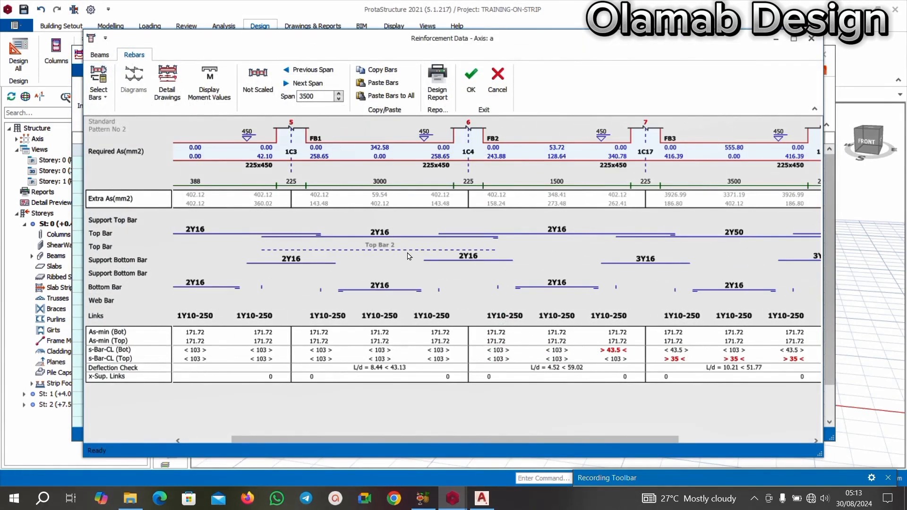
pyautogui.hscroll(2, 409, 256)
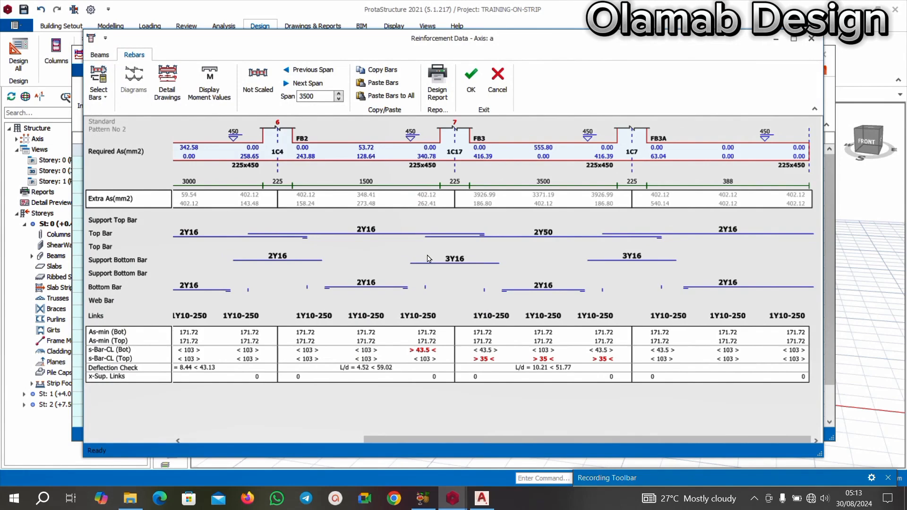
pyautogui.hscroll(-2, 428, 258)
pyautogui.hscroll(-2, 429, 258)
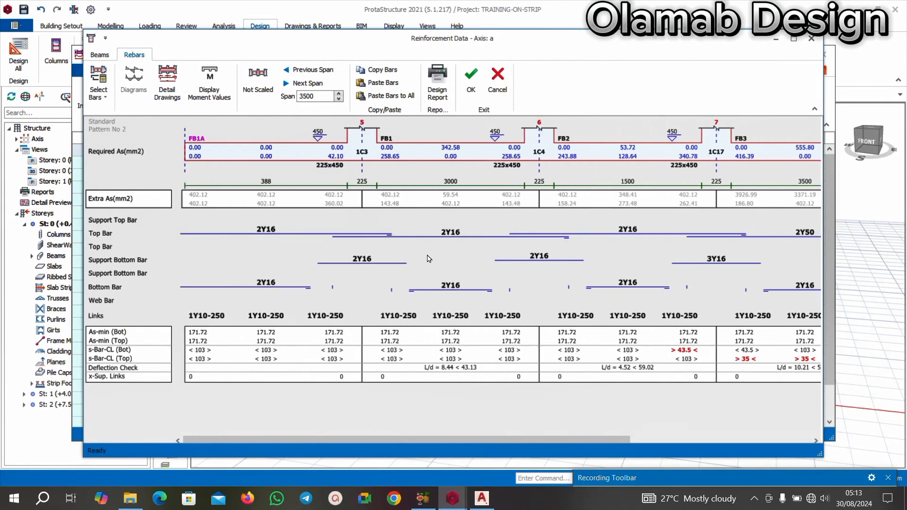
pyautogui.hscroll(3, 429, 259)
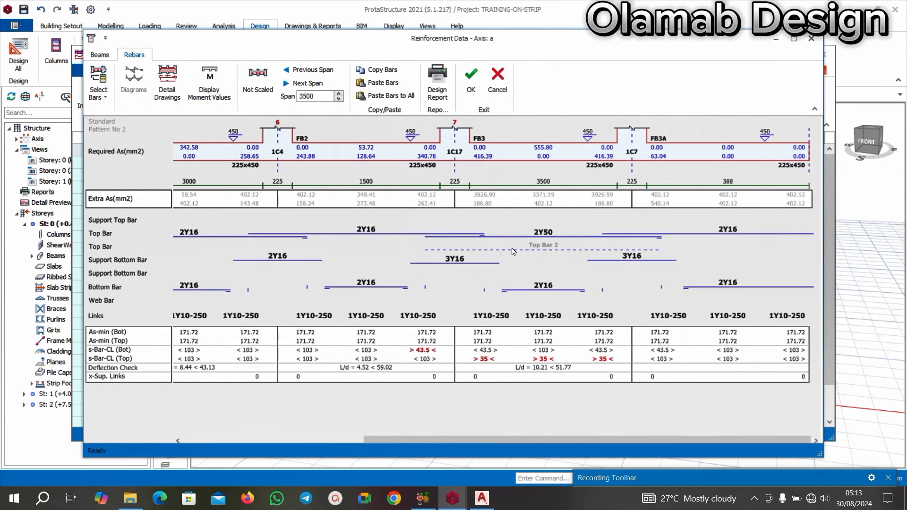
# Set the top bars of span FB3 on axis a to 3Y16
pyautogui.click(546, 235)
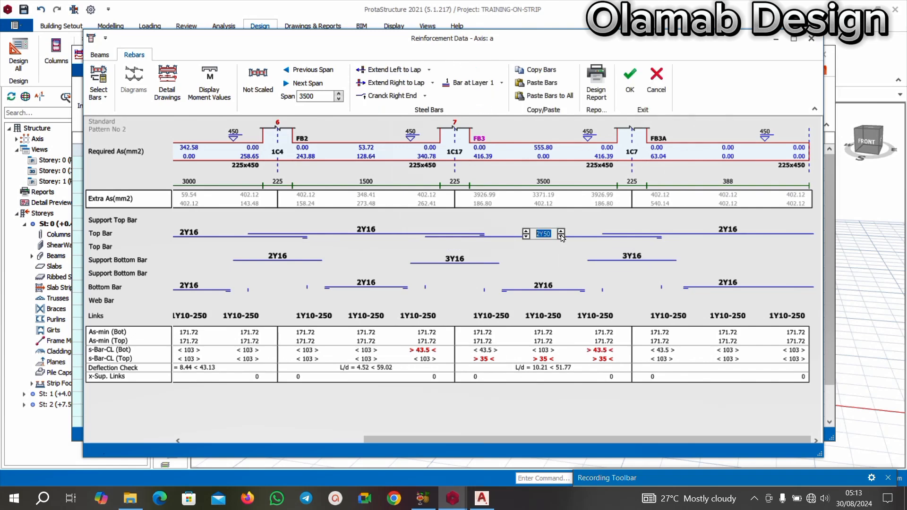
pyautogui.click(552, 232)
pyautogui.click(562, 237)
pyautogui.click(562, 231)
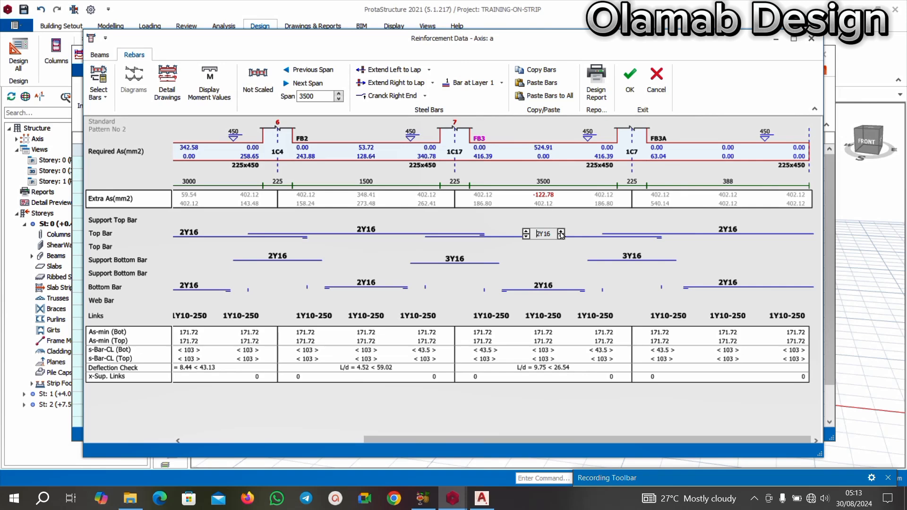
pyautogui.click(526, 233)
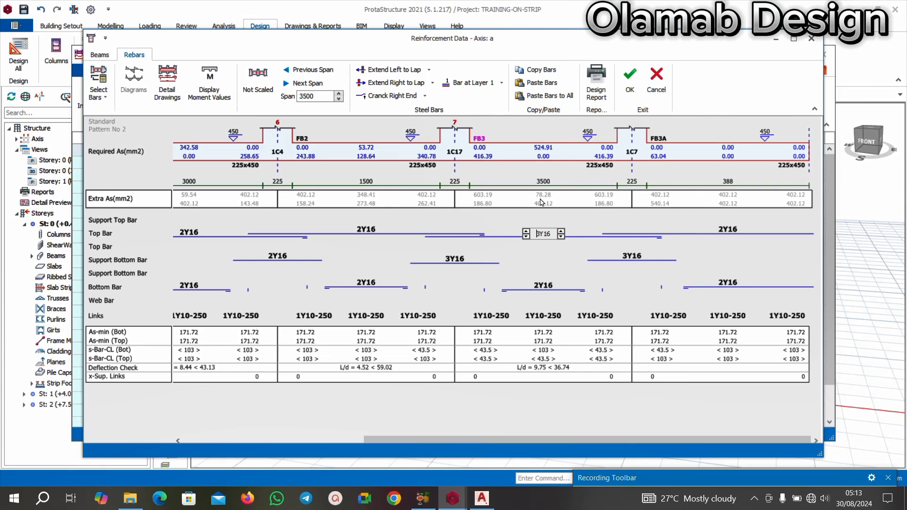
pyautogui.click(526, 236)
pyautogui.click(562, 236)
pyautogui.click(561, 232)
pyautogui.click(526, 232)
pyautogui.press('Return')
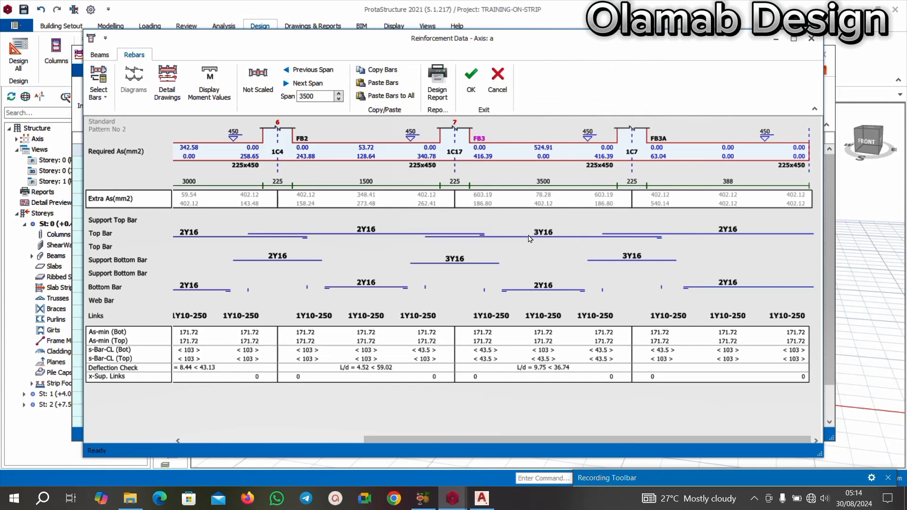
# Set the top bars of span FB3 on axis a to 4Y16 and accept the axis reinforcement data
pyautogui.click(529, 238)
pyautogui.click(526, 232)
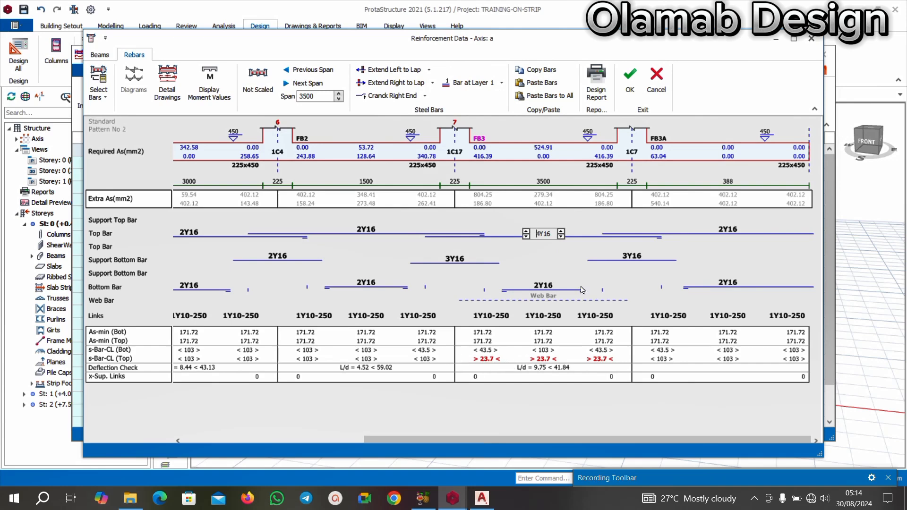
pyautogui.click(717, 230)
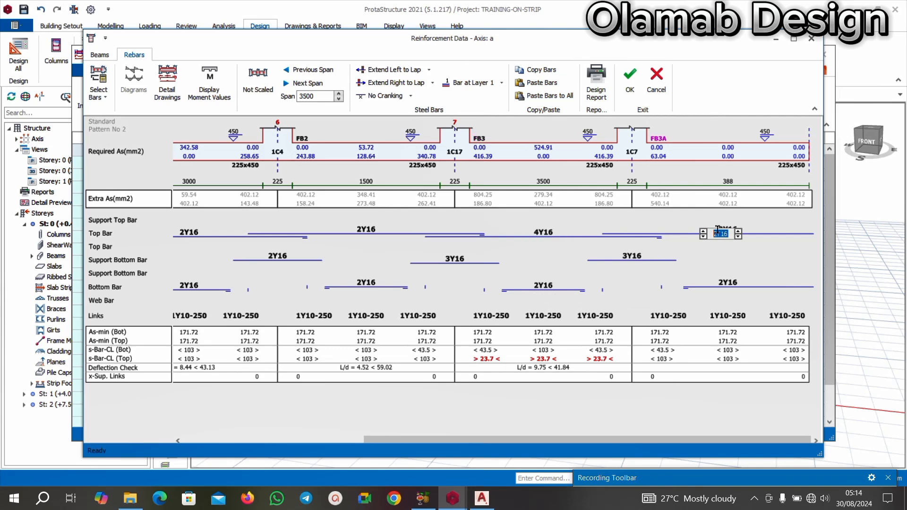
pyautogui.click(705, 233)
pyautogui.hscroll(-3, 283, 246)
pyautogui.hscroll(3, 272, 270)
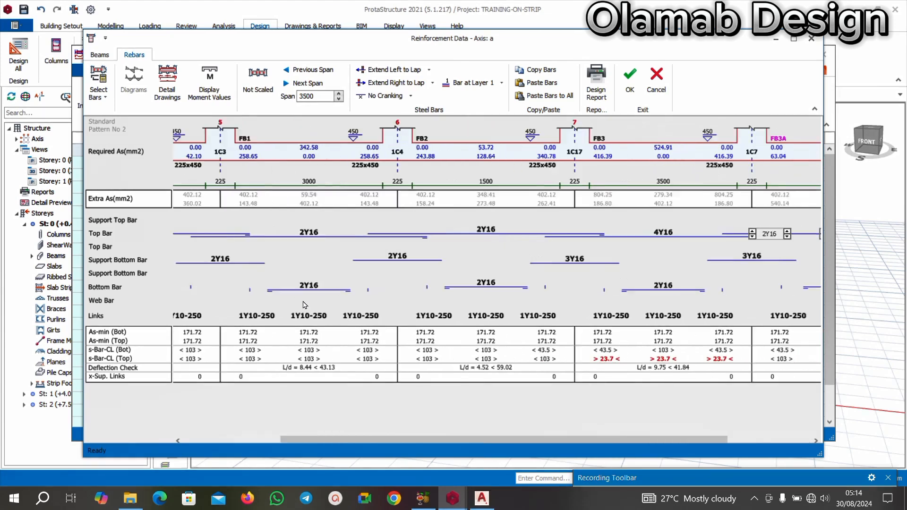
pyautogui.click(628, 90)
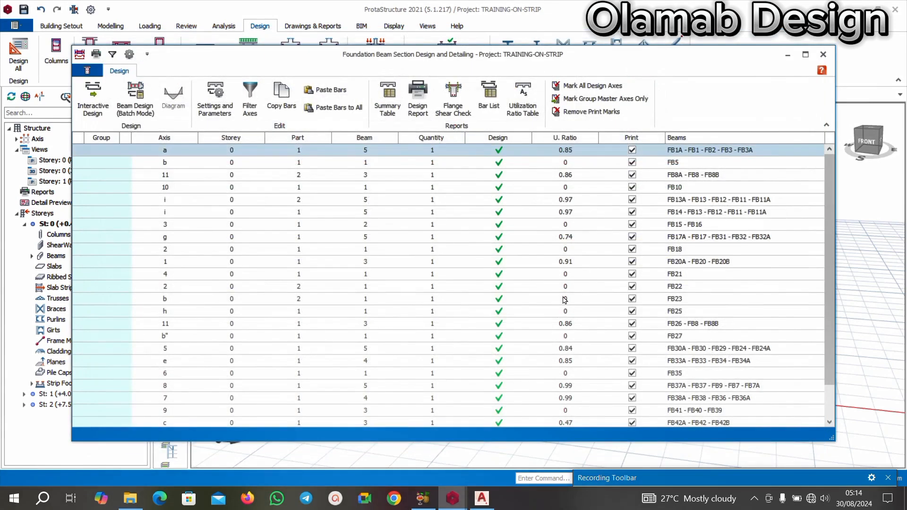
# Open the reinforcement data of foundation beam axis b, beam FB5, review its bars and accept it
pyautogui.click(499, 163)
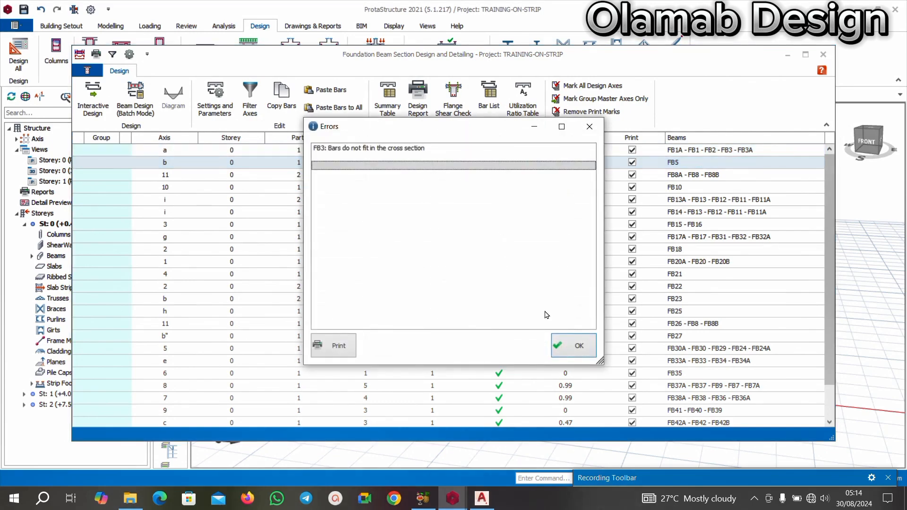
pyautogui.click(571, 345)
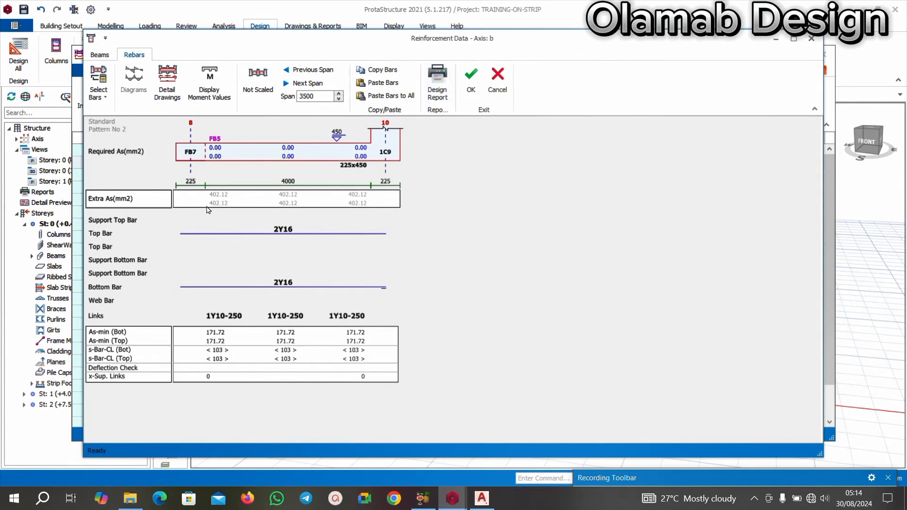
pyautogui.click(466, 95)
# Set the top bars of span FB8 on axis 11 (FB8A - FB8 - FB8B) to 4Y16 and accept the reinforcement data
pyautogui.click(499, 177)
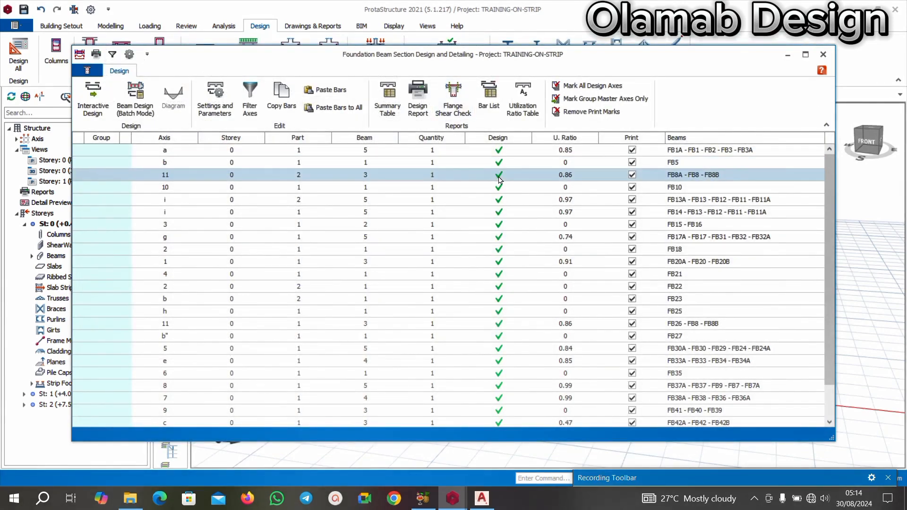
pyautogui.doubleClick(498, 177)
pyautogui.click(571, 346)
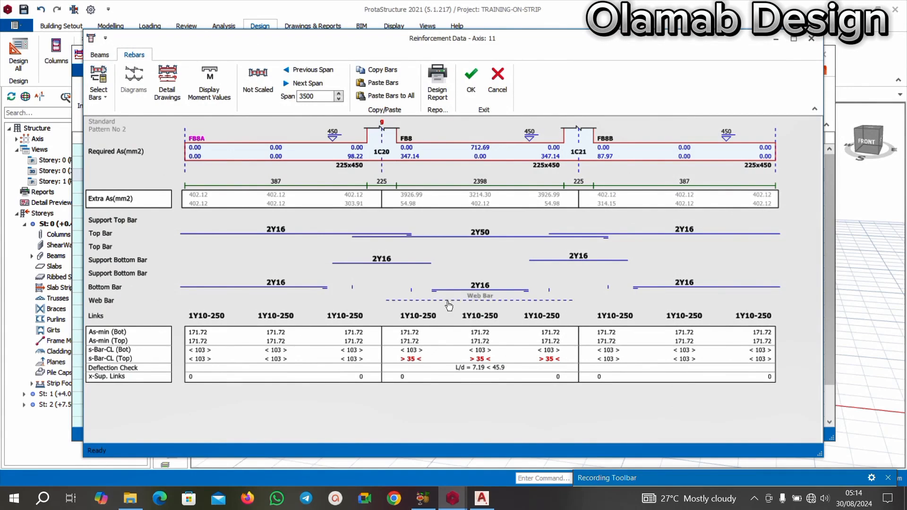
pyautogui.click(486, 233)
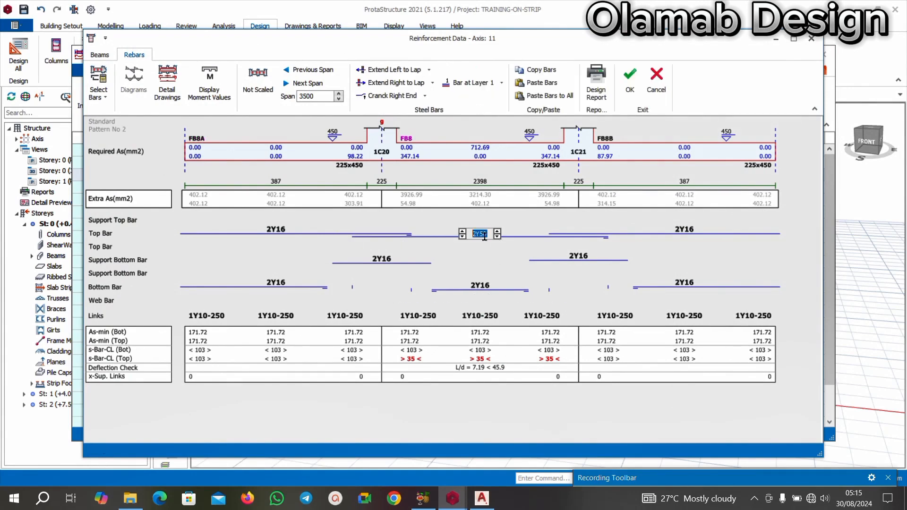
pyautogui.click(462, 232)
pyautogui.click(463, 232)
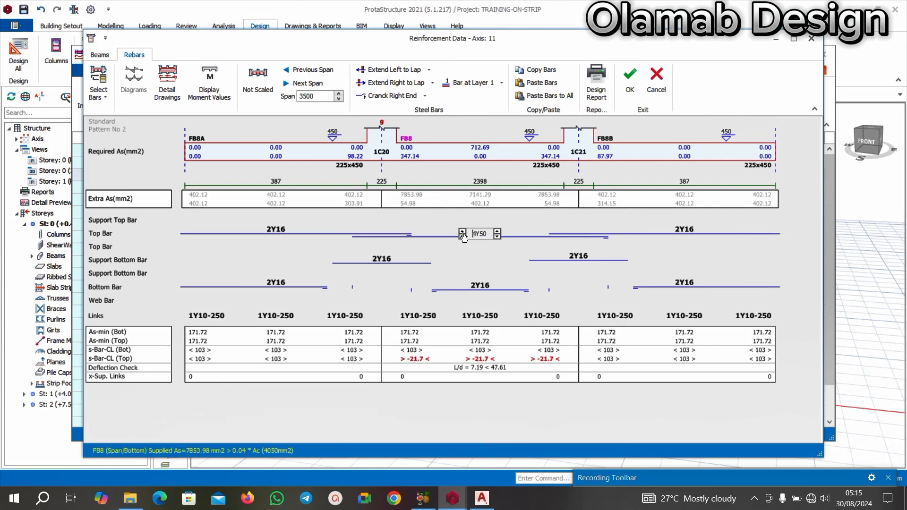
pyautogui.click(496, 235)
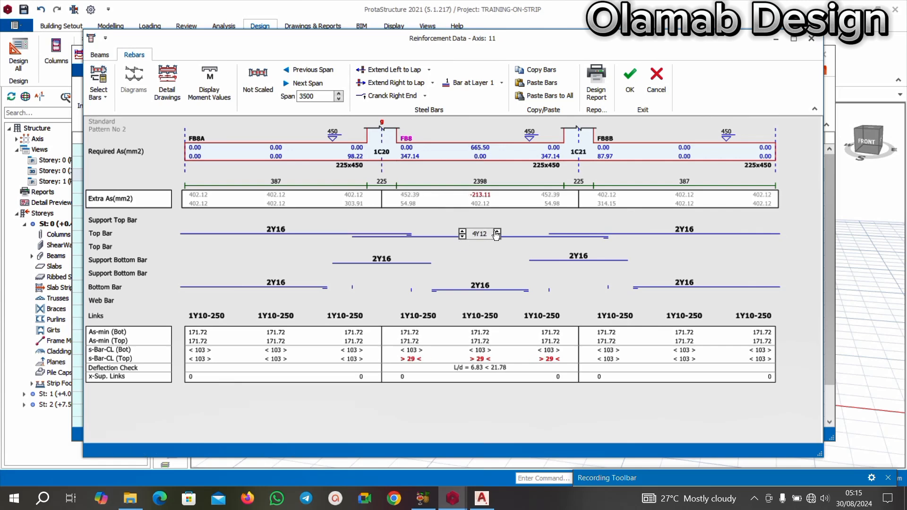
pyautogui.click(496, 234)
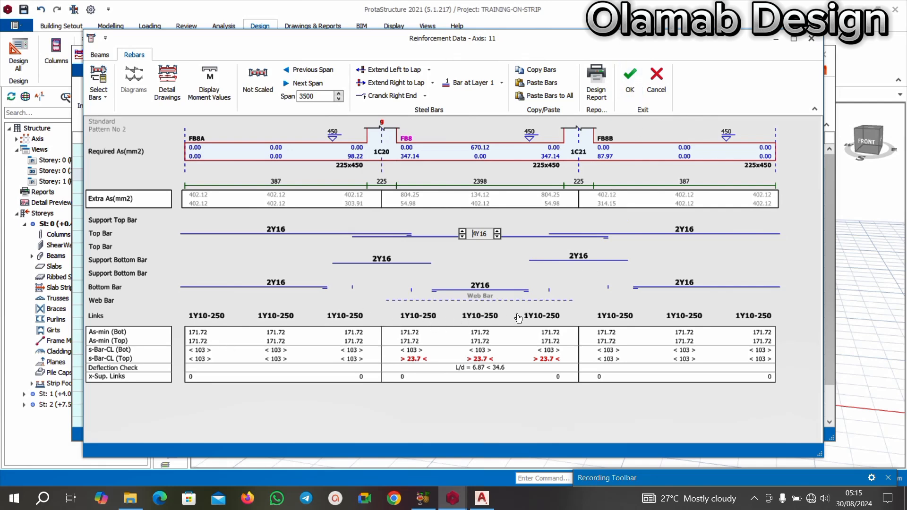
pyautogui.click(628, 86)
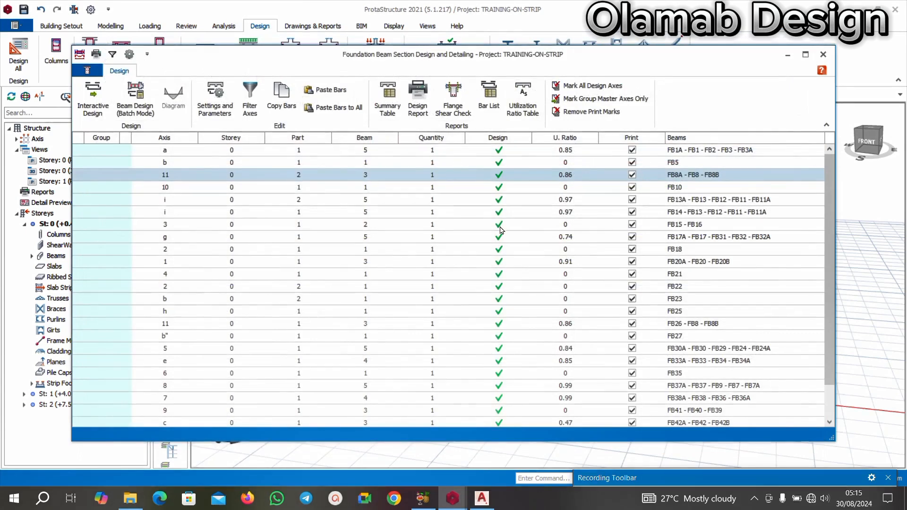
# Try to open the reinforcement data of foundation beam axis 10, beam FB10
pyautogui.click(498, 191)
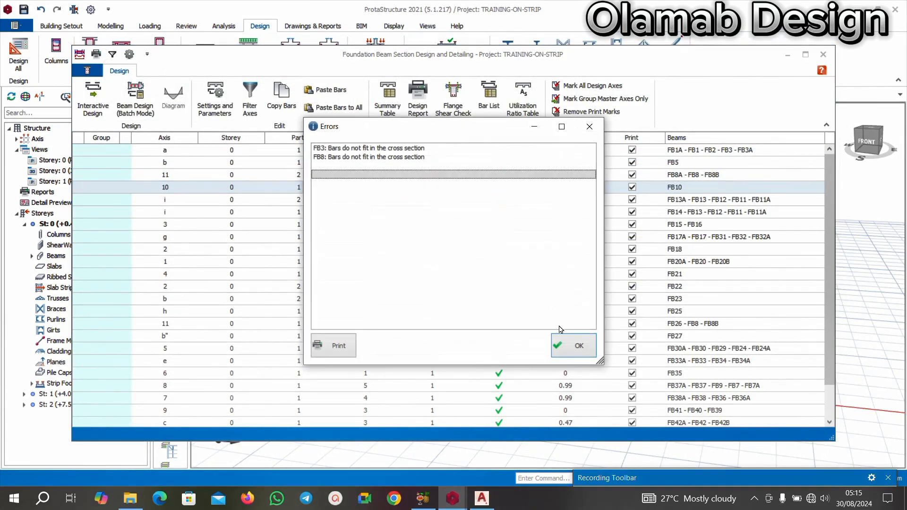
pyautogui.click(568, 345)
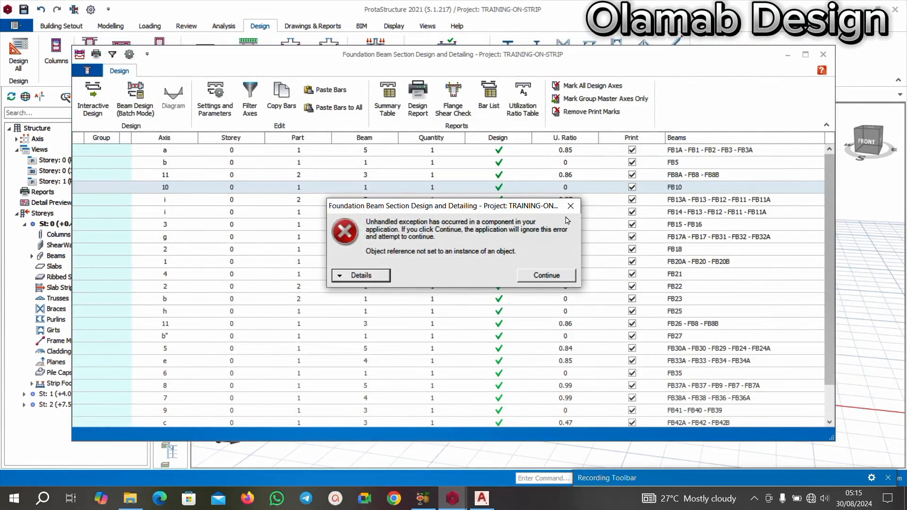
pyautogui.click(570, 206)
# Set the top bars of span FB13 on axis i, part 2 (FB13A to FB11A), to 4Y16
pyautogui.click(502, 203)
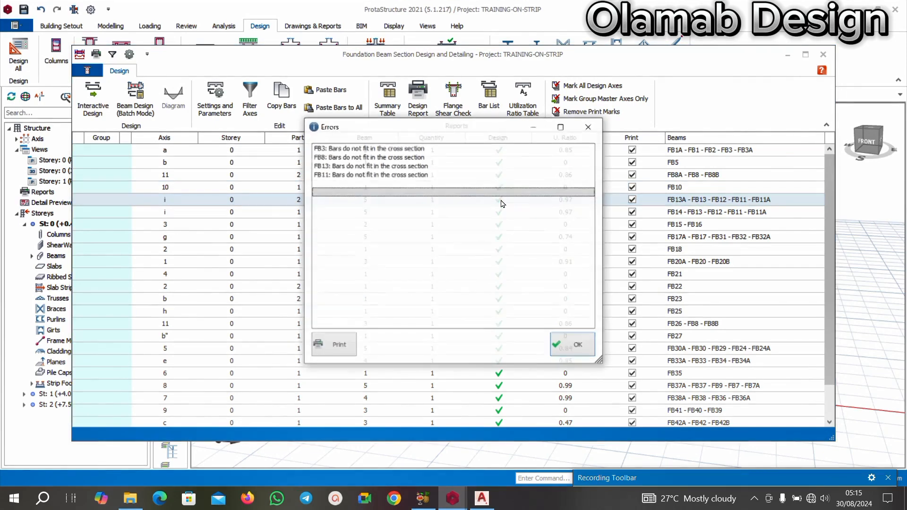
pyautogui.click(580, 349)
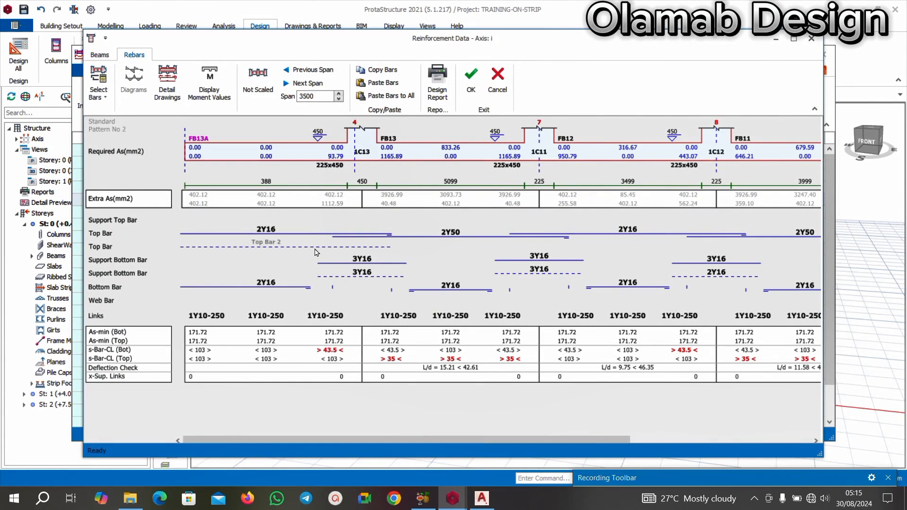
pyautogui.doubleClick(451, 234)
pyautogui.click(468, 235)
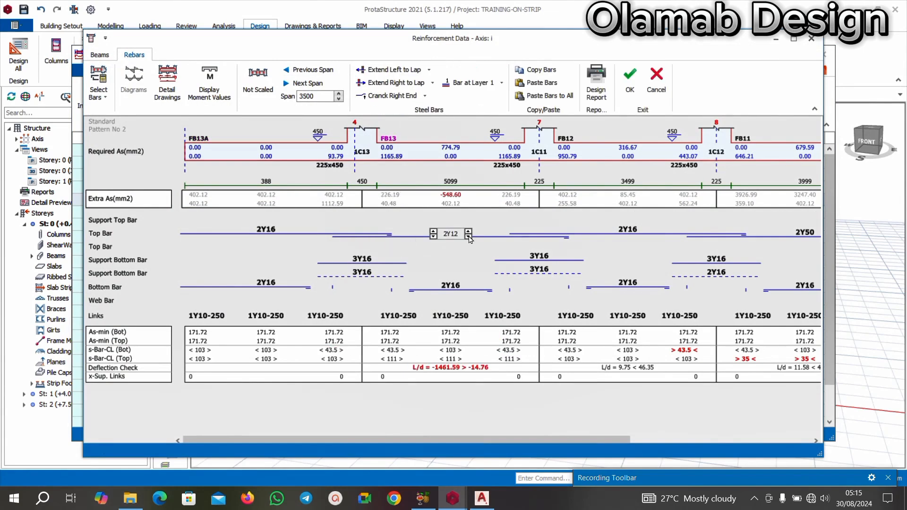
pyautogui.click(468, 232)
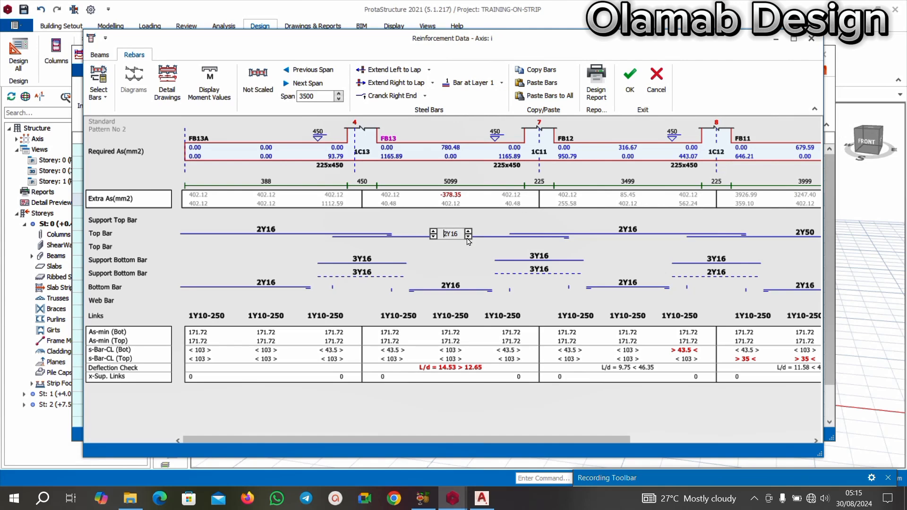
pyautogui.click(467, 238)
pyautogui.click(433, 233)
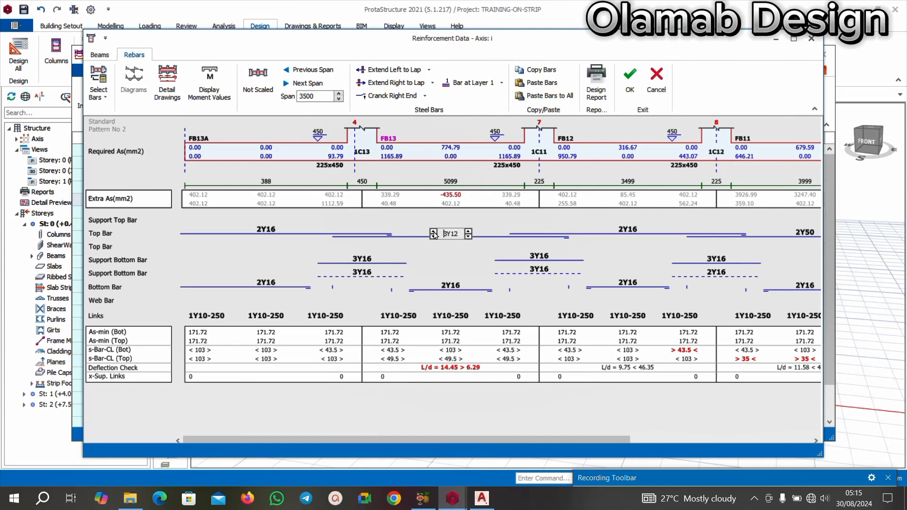
pyautogui.click(433, 234)
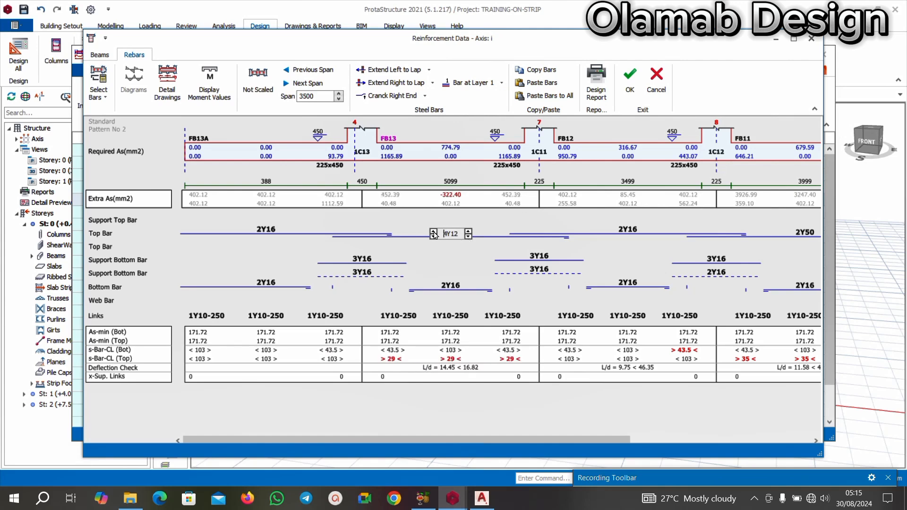
pyautogui.click(468, 232)
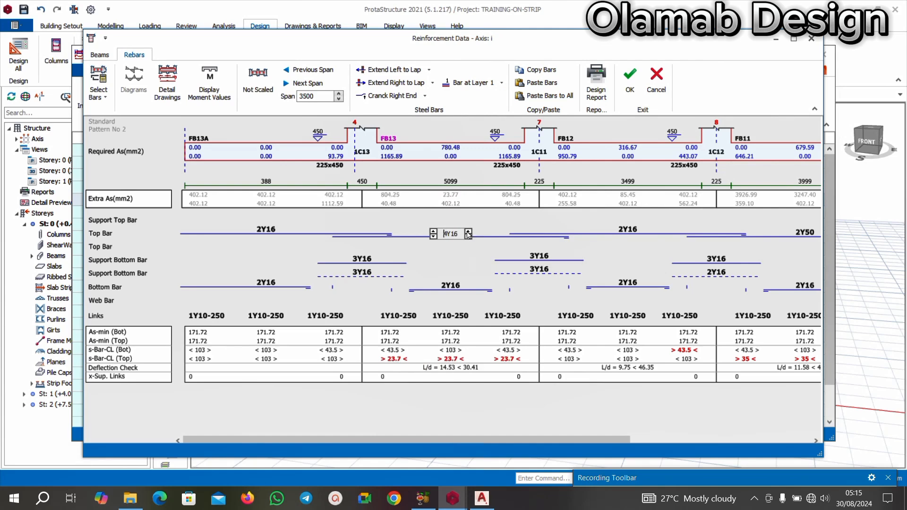
pyautogui.click(433, 237)
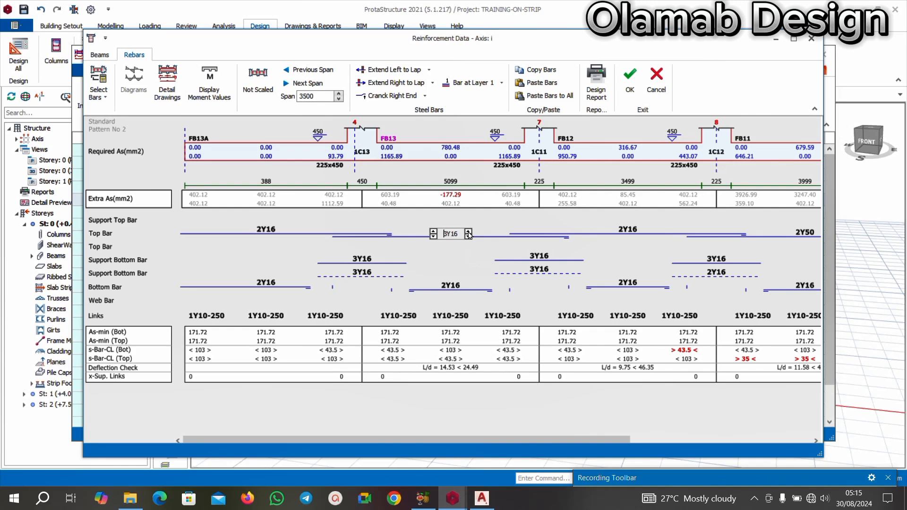
pyautogui.click(433, 232)
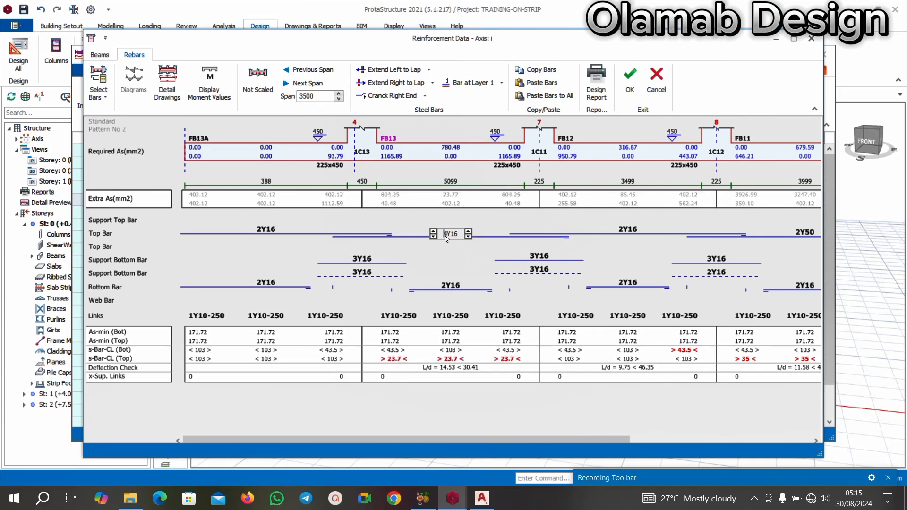
# Review the bars from span FB13 to FB11A on axis i and accept the reinforcement data
pyautogui.hscroll(3, 534, 267)
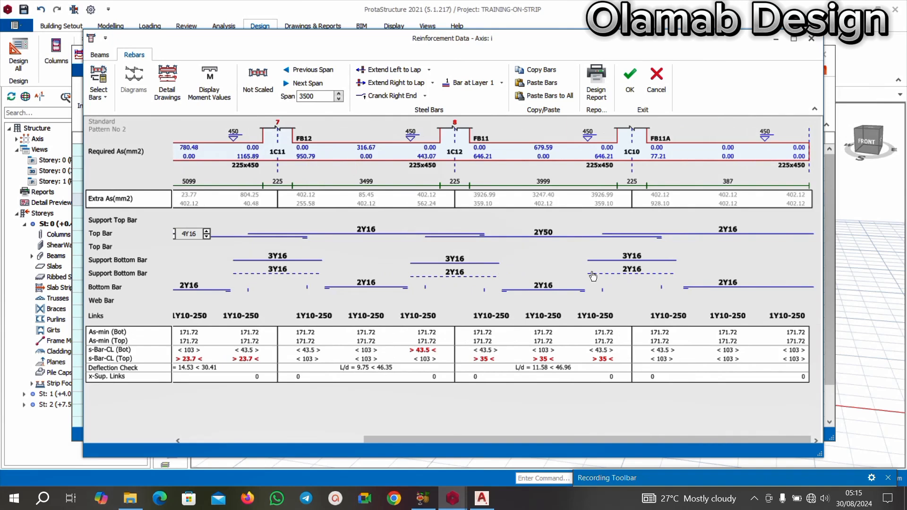
pyautogui.hscroll(-1, 433, 269)
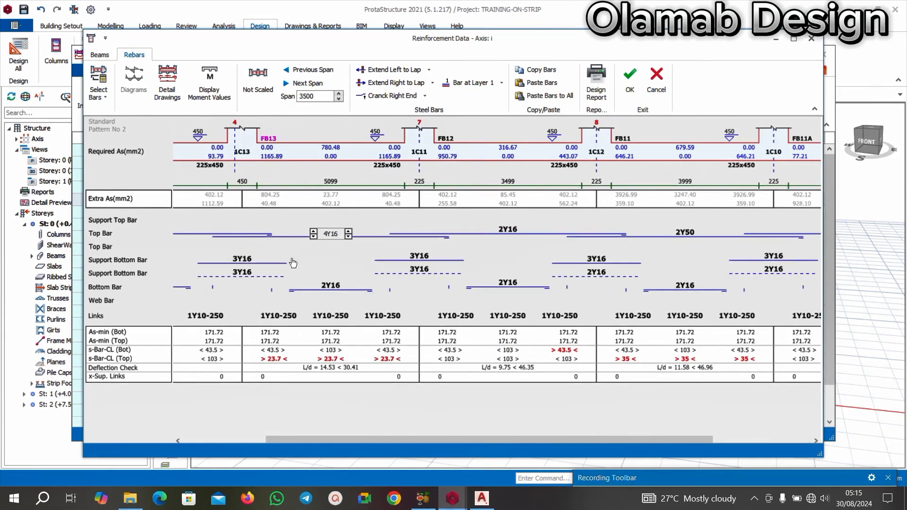
pyautogui.hscroll(2, 293, 289)
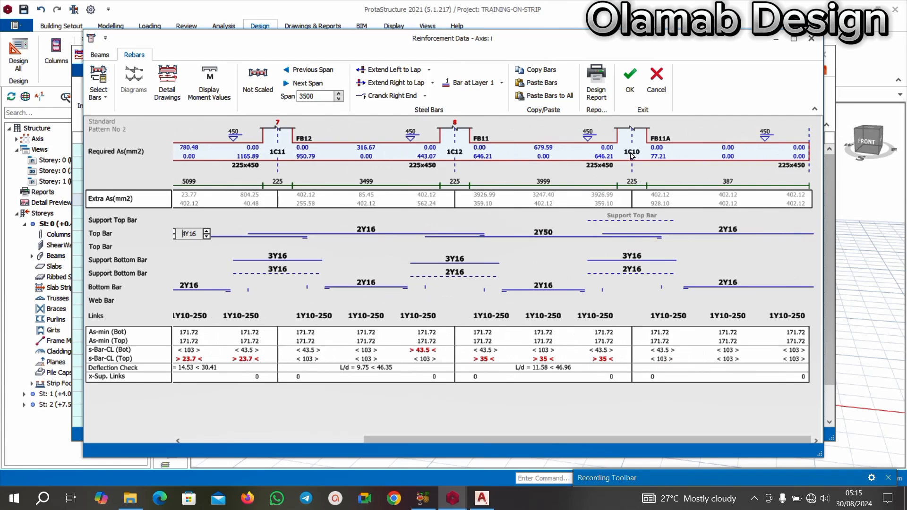
pyautogui.click(629, 78)
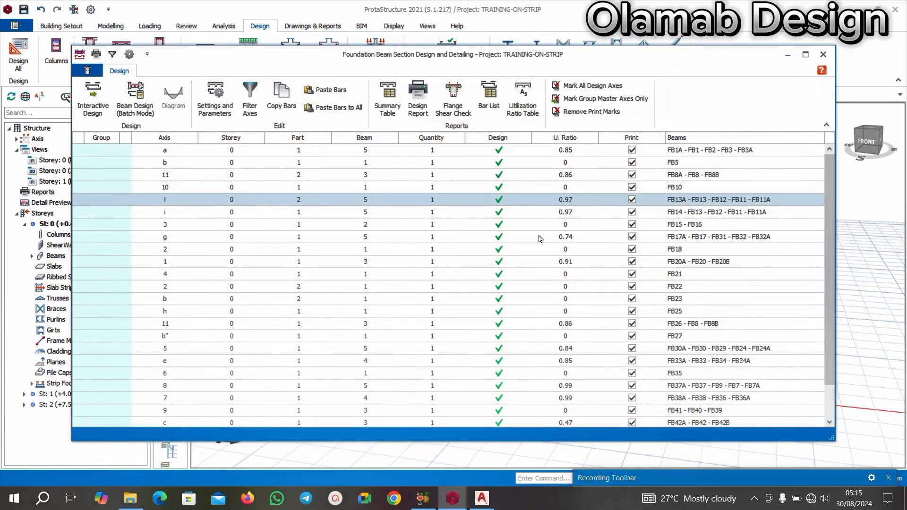
# Reopen the reinforcement data of axis 11 (FB8A - FB8 - FB8B), check its bars and accept it
pyautogui.doubleClick(502, 175)
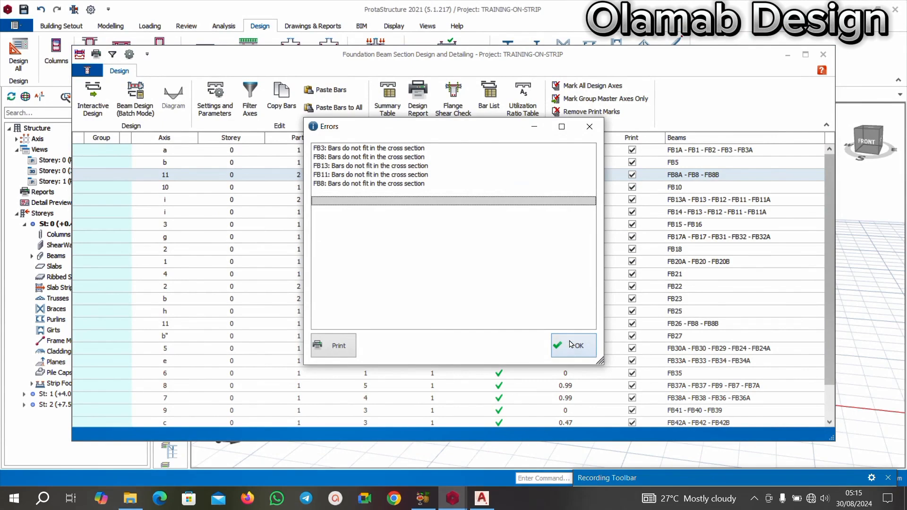
pyautogui.click(572, 347)
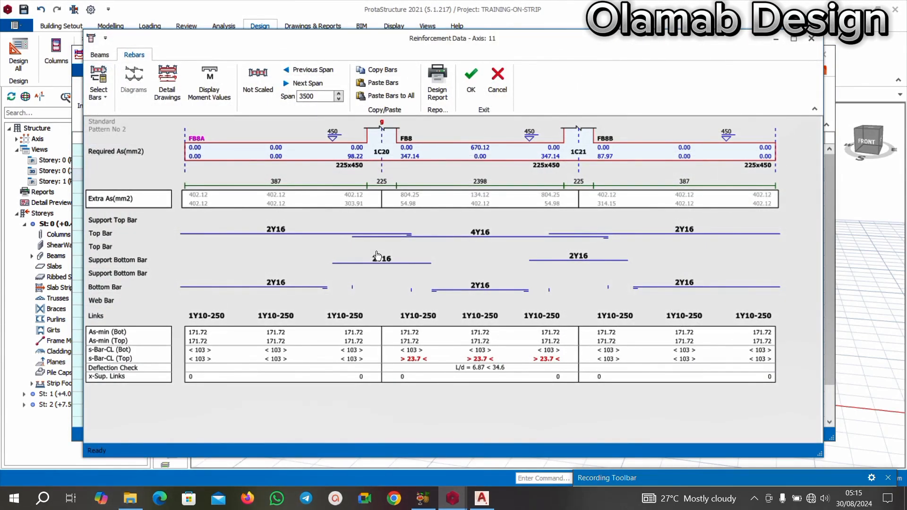
pyautogui.click(471, 81)
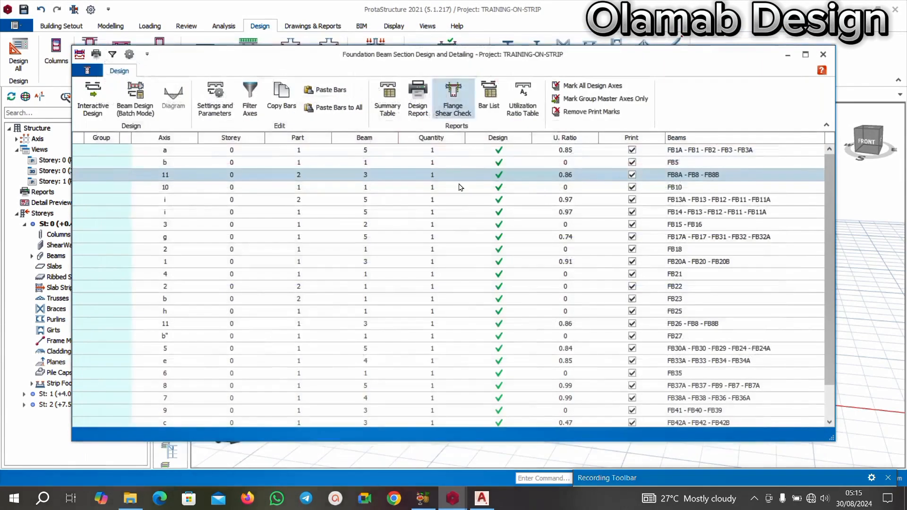
# Try once more to open the reinforcement data of beam FB10 on axis 10
pyautogui.doubleClick(497, 189)
pyautogui.click(572, 343)
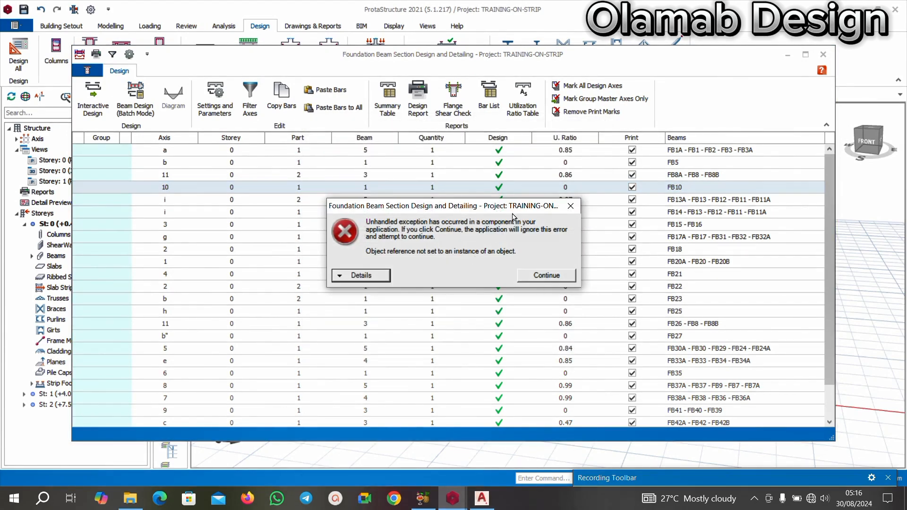
pyautogui.click(570, 206)
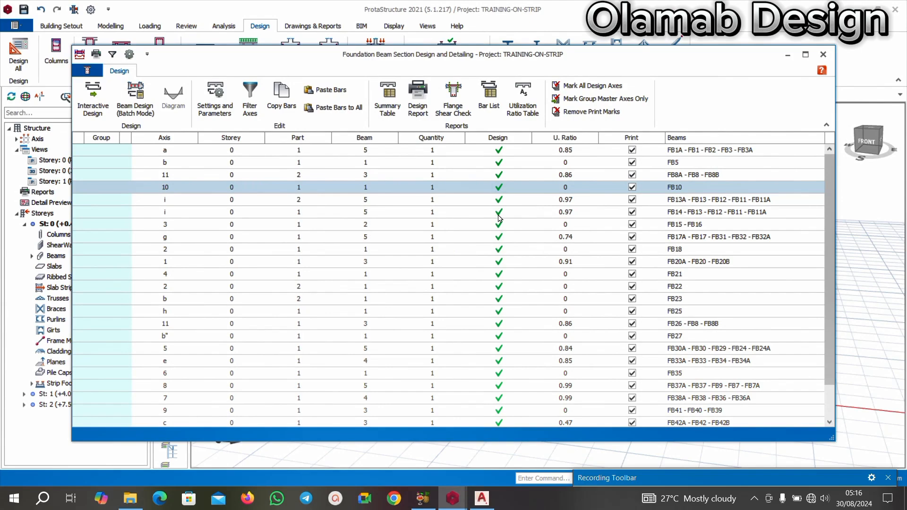
# Reopen the reinforcement data of axis i, part 1 (FB14 to FB11A), check its bars and accept it
pyautogui.doubleClick(498, 217)
pyautogui.click(584, 346)
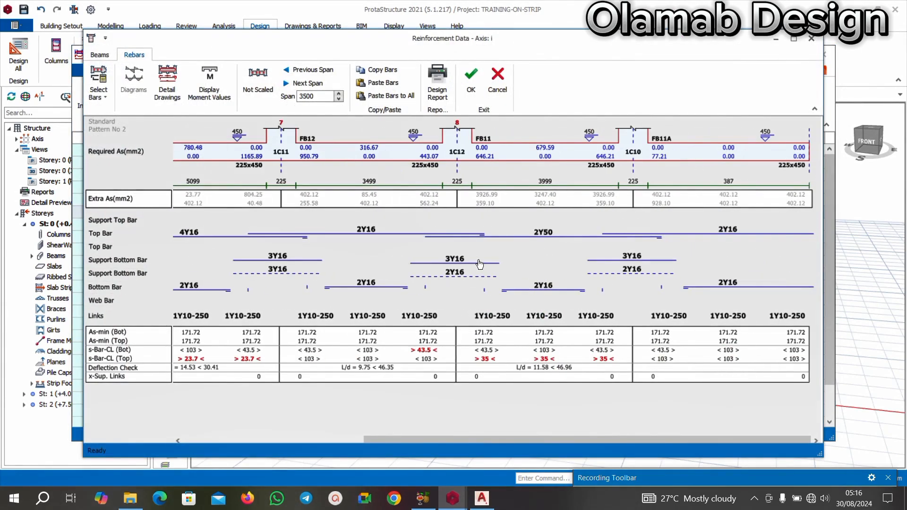
pyautogui.click(471, 78)
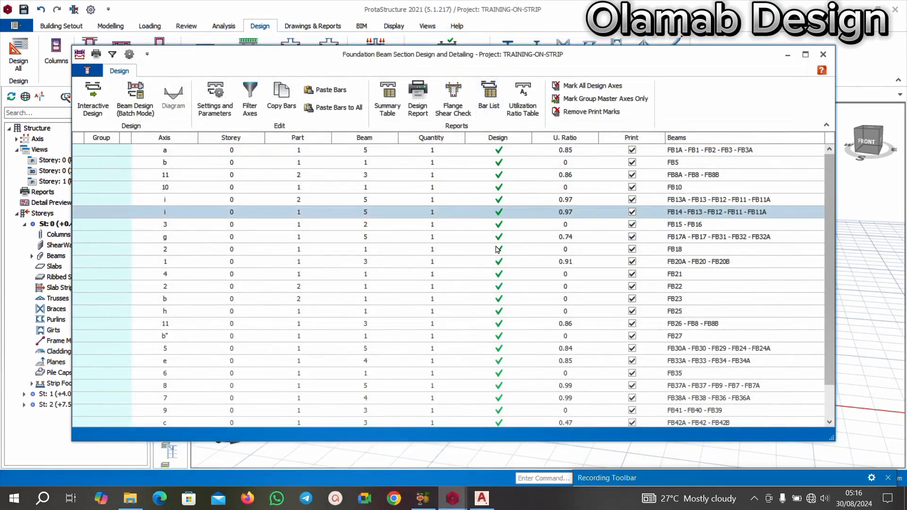
# Check and accept the reinforcement data of beam FB18 on axis 2 and beam FB21 on axis 4
pyautogui.doubleClick(498, 249)
pyautogui.click(568, 347)
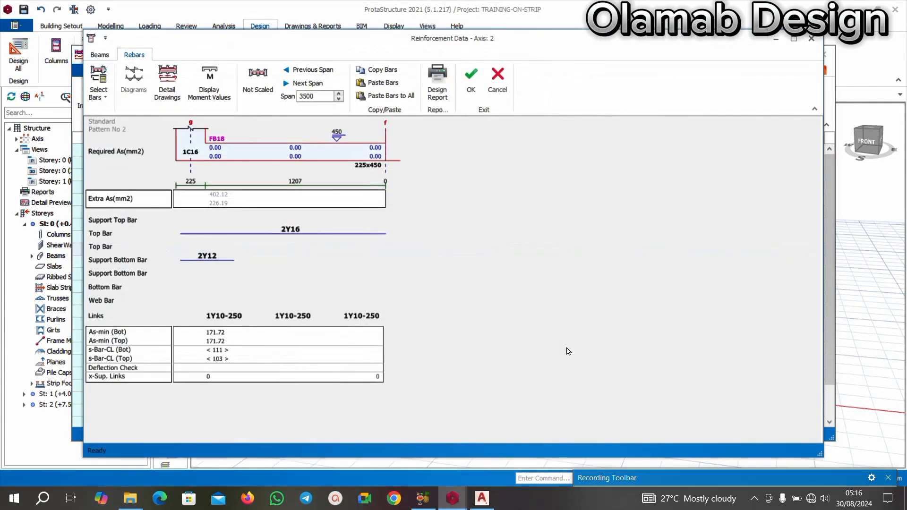
pyautogui.click(471, 80)
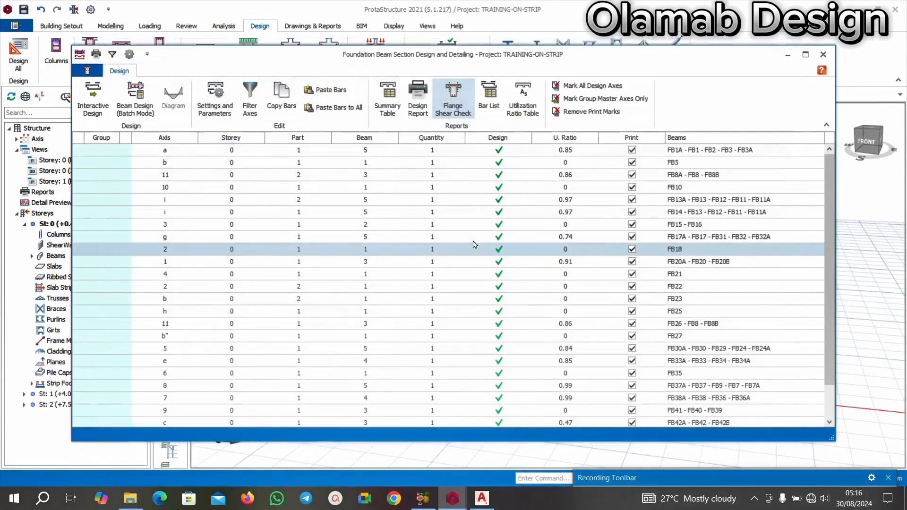
pyautogui.doubleClick(505, 274)
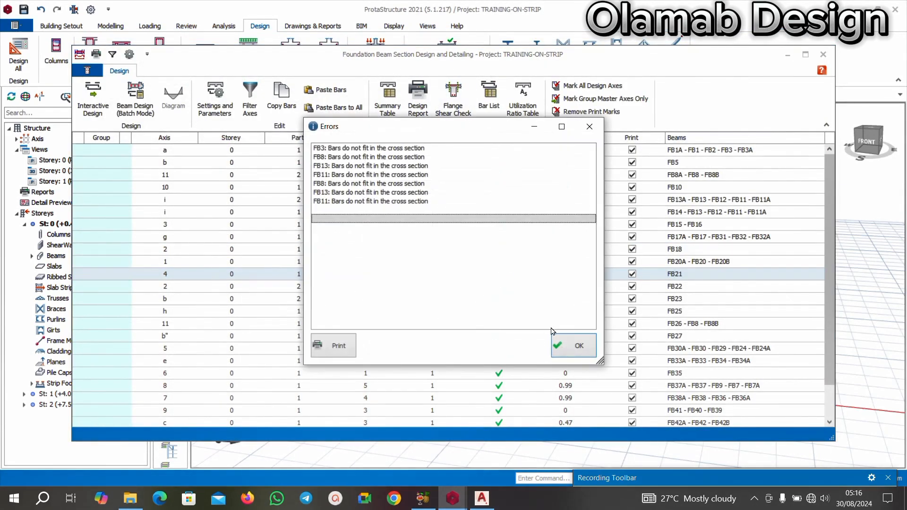
pyautogui.click(552, 349)
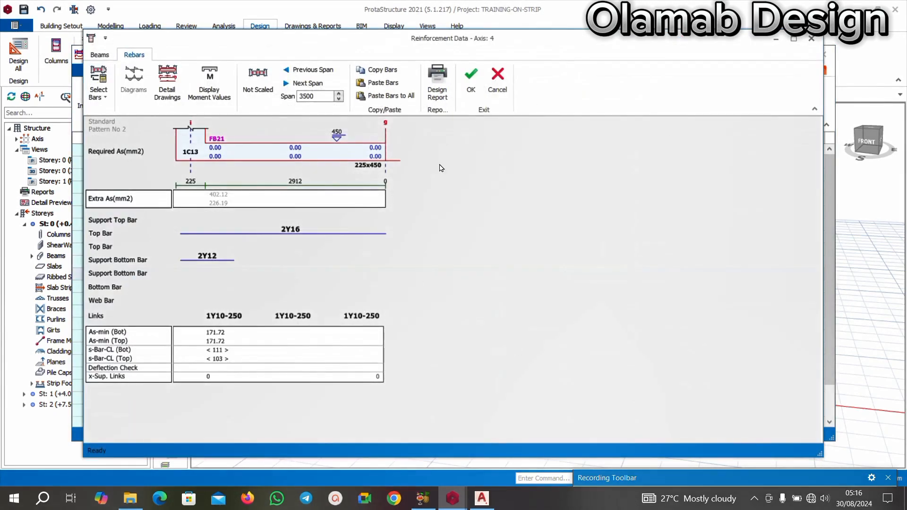
pyautogui.click(470, 80)
# Try to open the reinforcement data of beam FB22 on axis 2, part 2
pyautogui.doubleClick(502, 289)
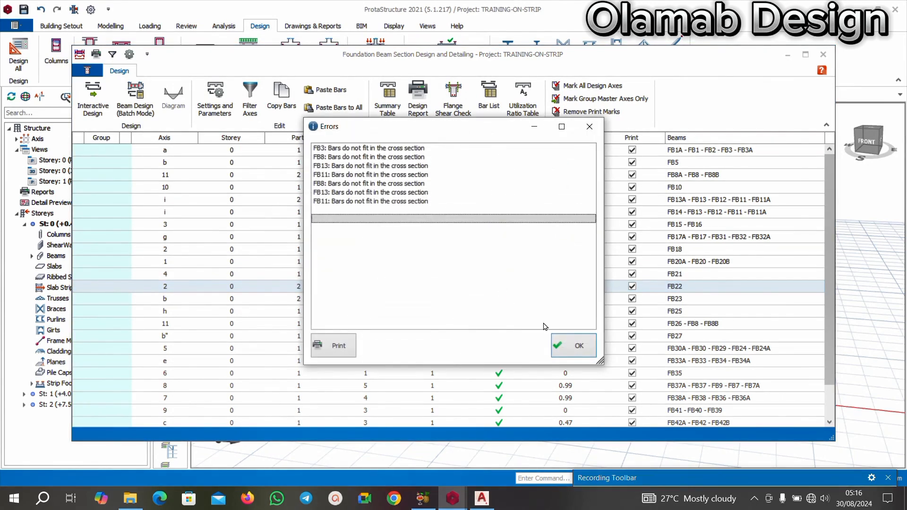
pyautogui.click(564, 346)
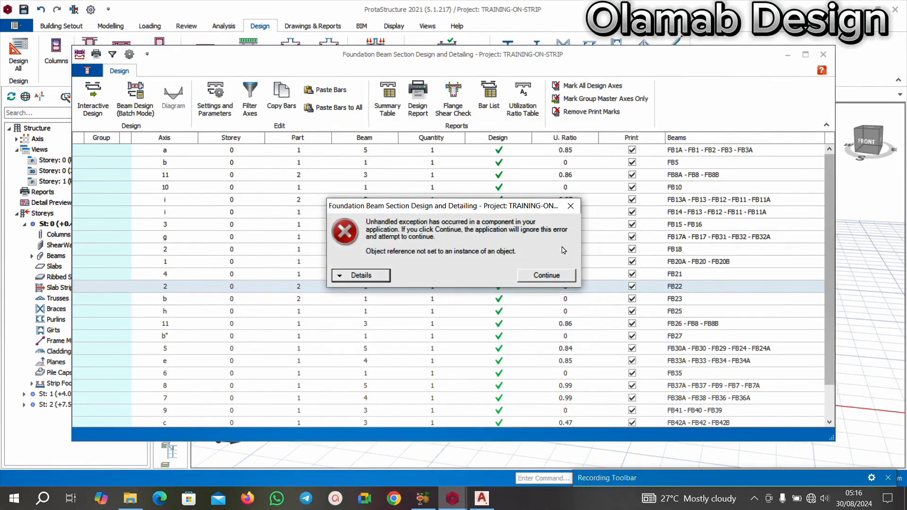
pyautogui.click(570, 205)
# Check and accept the reinforcement data of beam FB25 on axis h, and close the foundation beam design
pyautogui.click(509, 311)
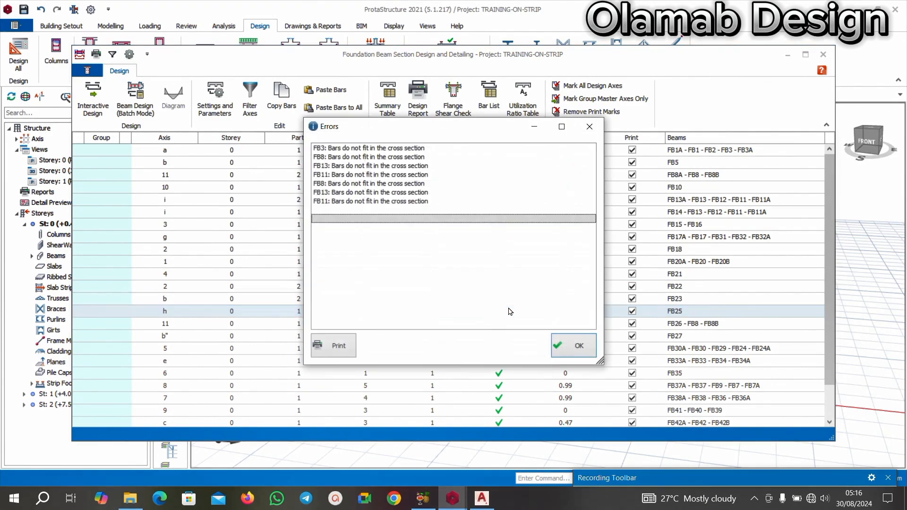
pyautogui.click(558, 342)
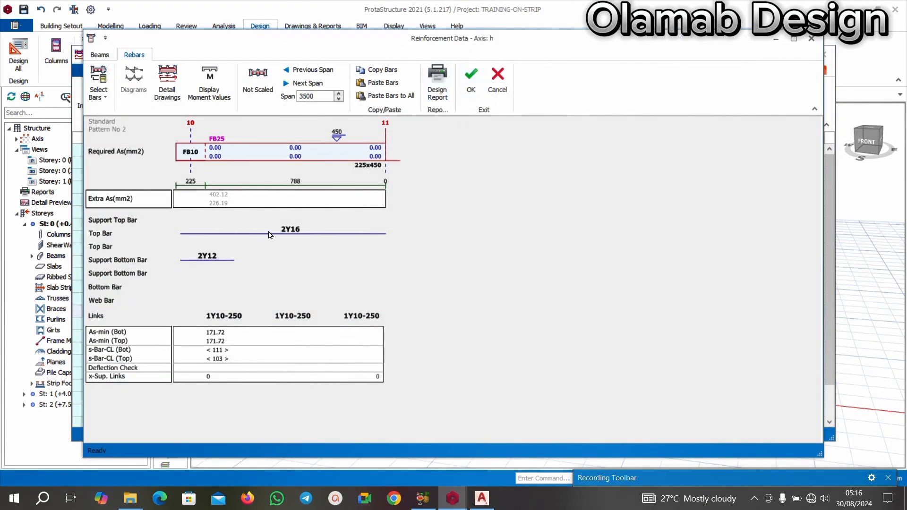
pyautogui.click(471, 78)
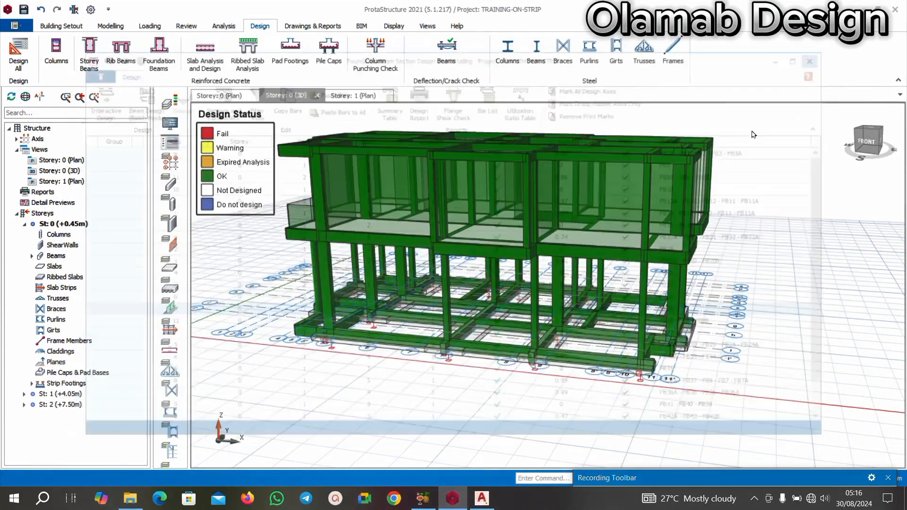
pyautogui.click(822, 54)
# Reopen the foundation beam design and review the reinforcement data of axis a from FB1A to FB3A
pyautogui.click(159, 53)
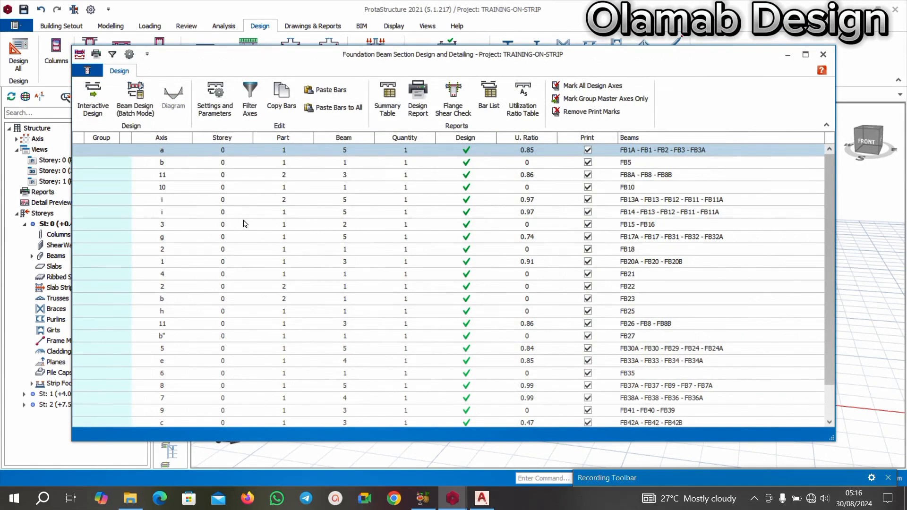
pyautogui.click(94, 97)
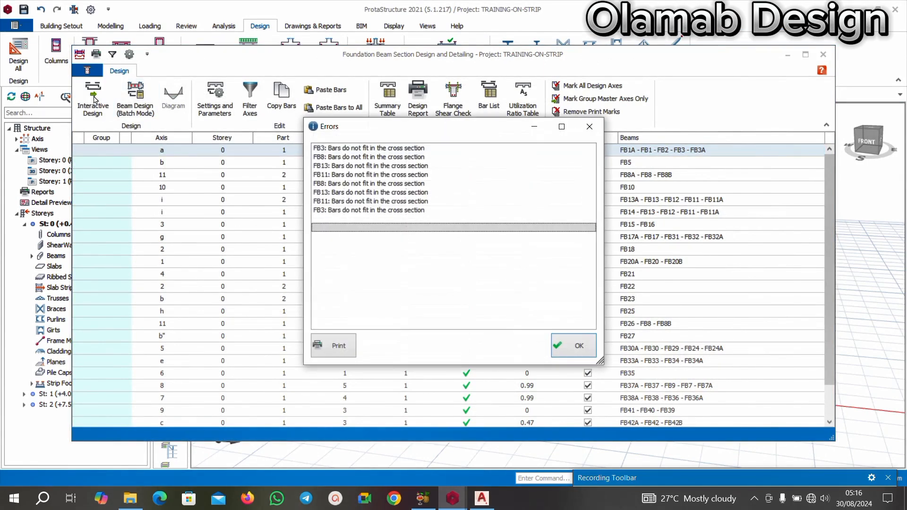
pyautogui.click(589, 127)
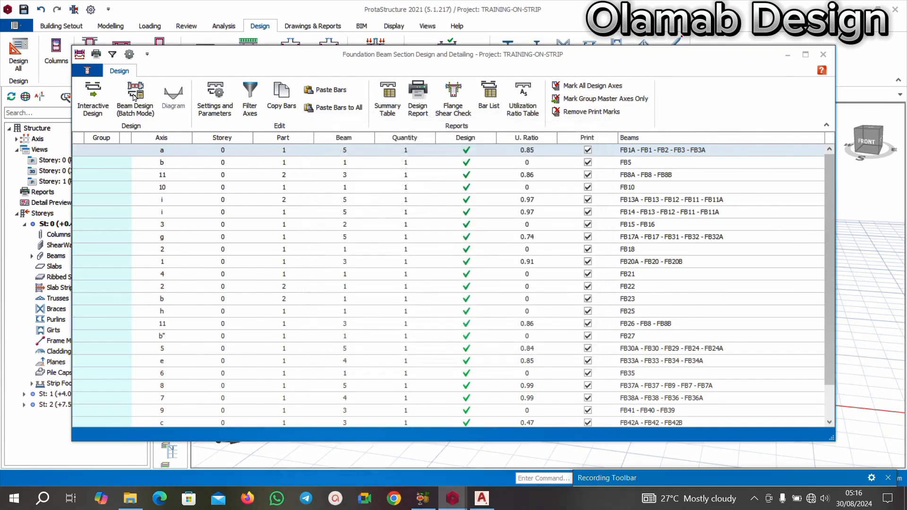
pyautogui.click(78, 55)
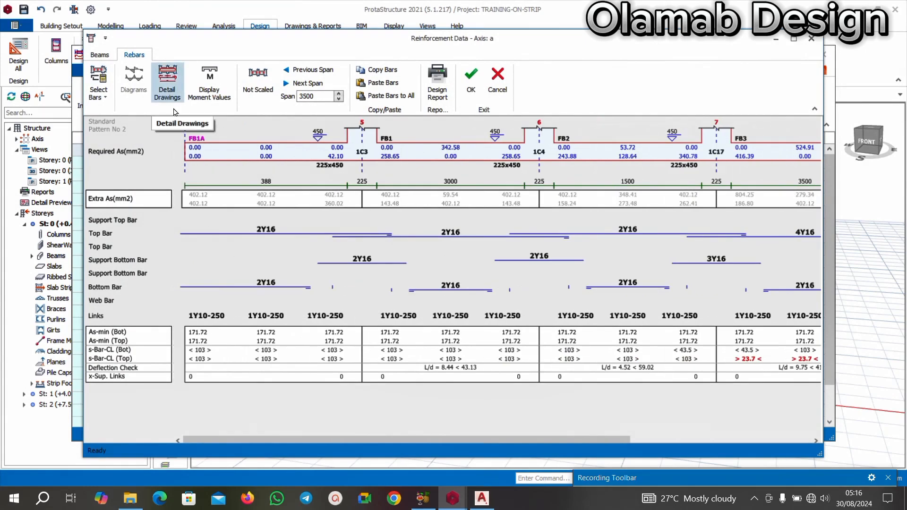
pyautogui.hscroll(3, 310, 258)
pyautogui.hscroll(3, 310, 258)
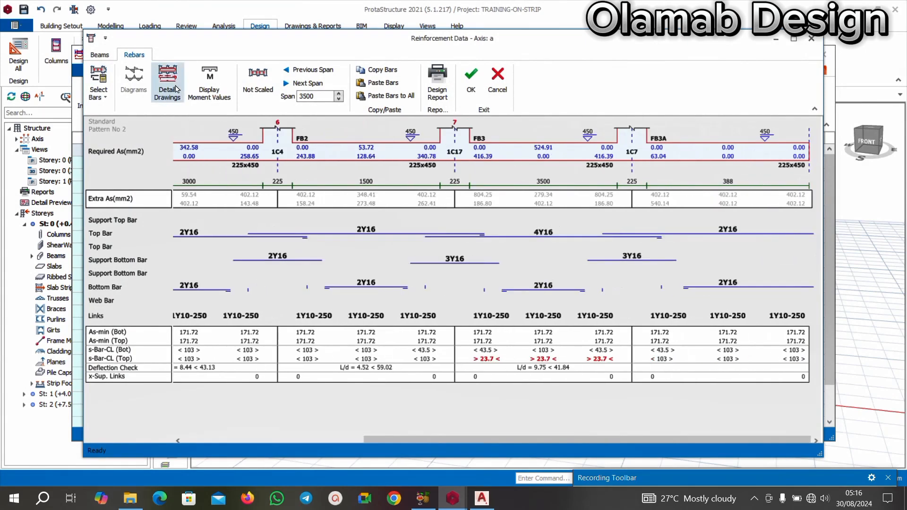
# Open the beam detail drawing of axis a and examine the bars and links in cross-section 1-1
pyautogui.doubleClick(288, 283)
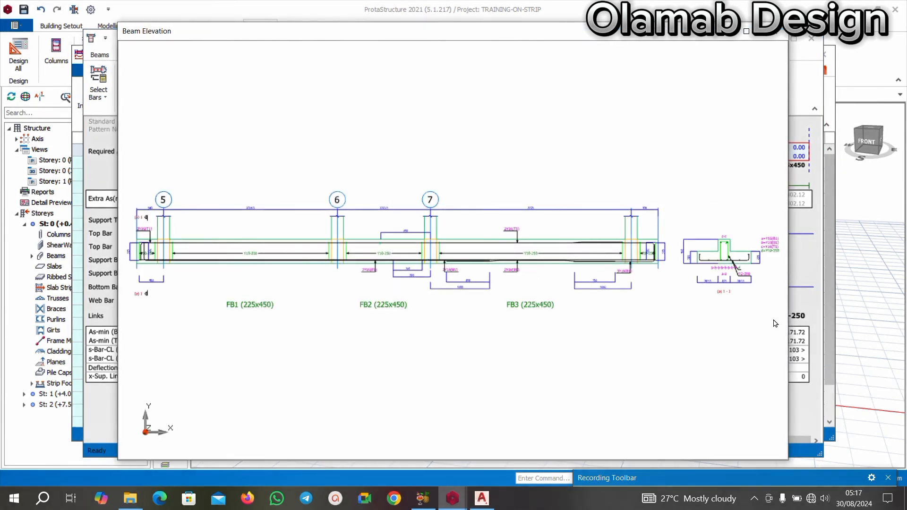
pyautogui.scroll(4, 783, 285)
pyautogui.scroll(-4, 673, 275)
pyautogui.scroll(4, 661, 276)
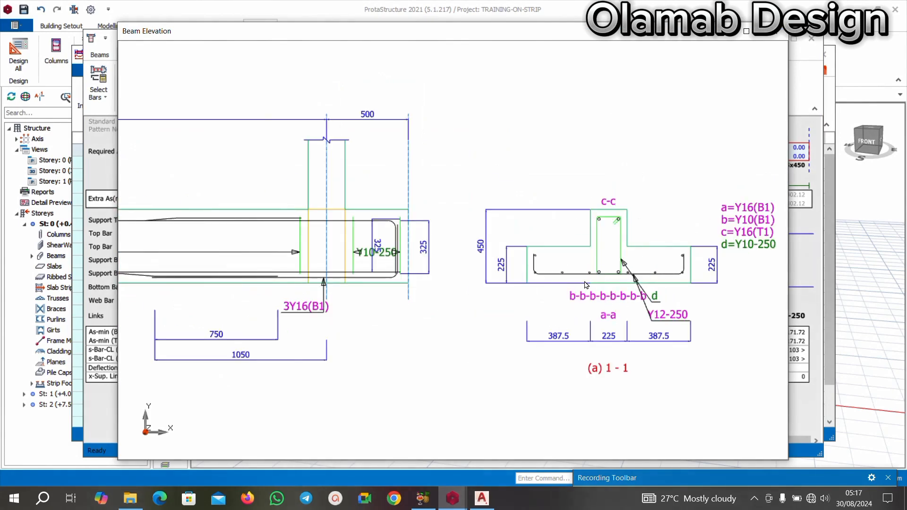
pyautogui.scroll(-4, 624, 307)
pyautogui.scroll(5, 614, 307)
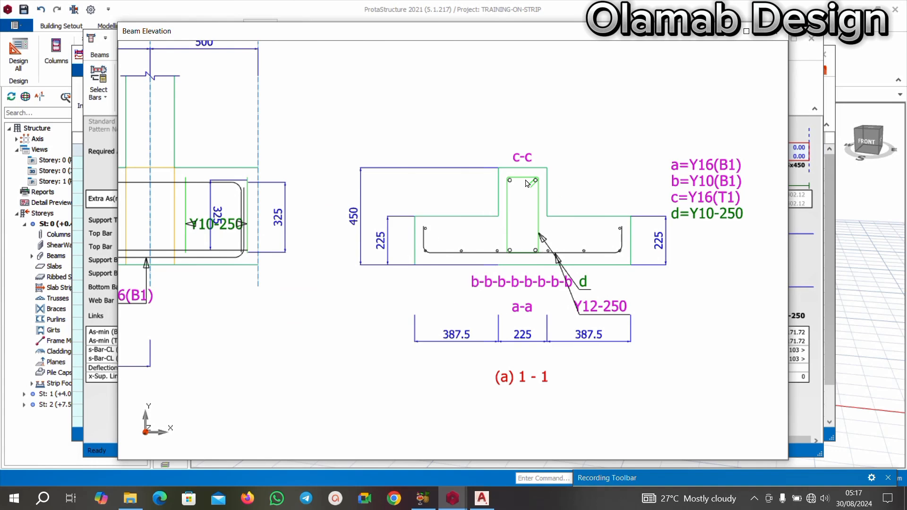
pyautogui.scroll(3, 608, 292)
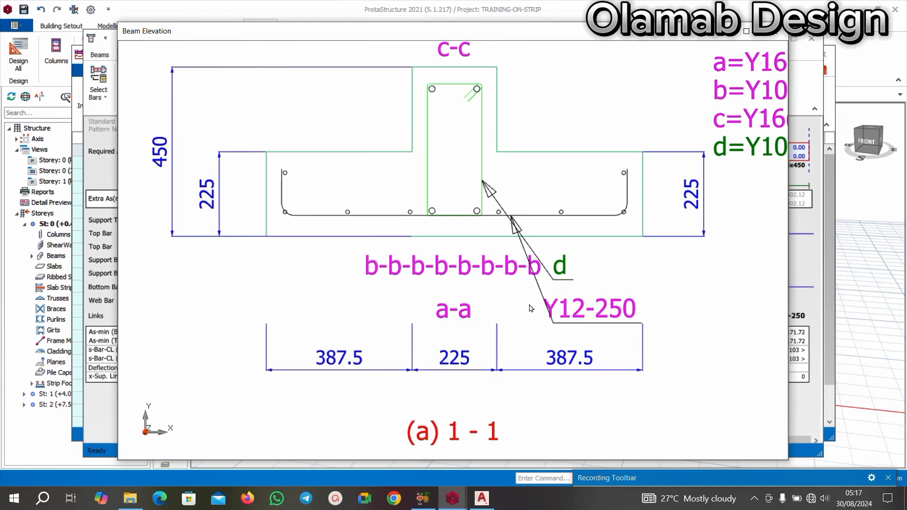
pyautogui.scroll(-3, 587, 297)
pyautogui.scroll(-5, 510, 307)
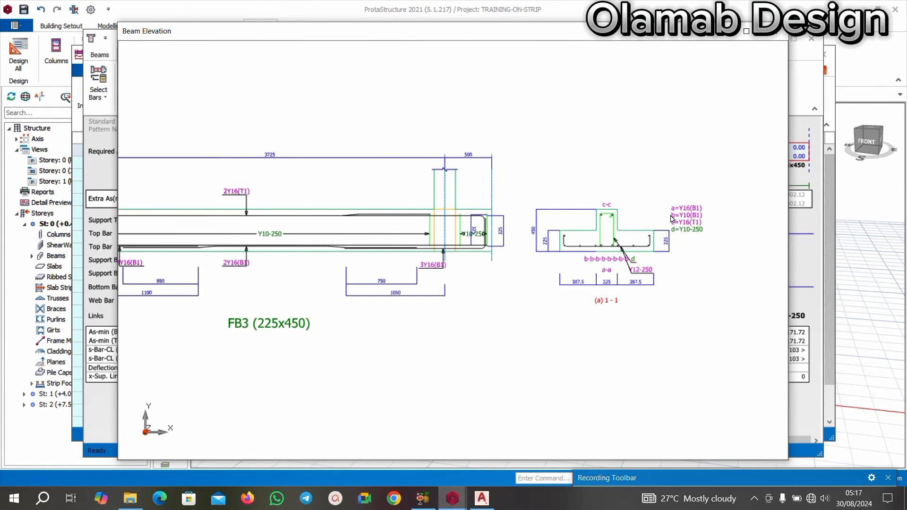
pyautogui.scroll(2, 670, 218)
pyautogui.scroll(1, 666, 254)
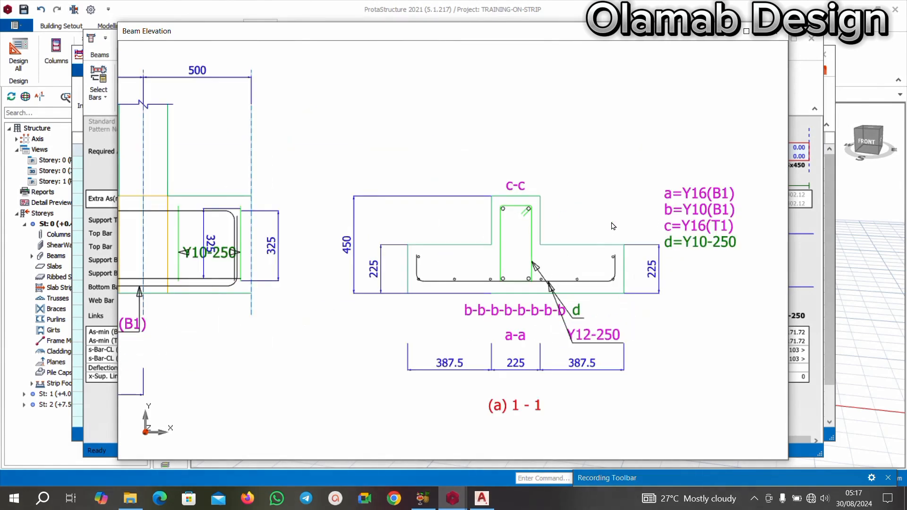
# Examine the reinforcement along spans FB1, FB2 and FB3 and at the end support in the axis a beam elevation
pyautogui.scroll(-2, 373, 317)
pyautogui.scroll(-1, 378, 325)
pyautogui.scroll(-1, 411, 312)
pyautogui.scroll(-1, 425, 316)
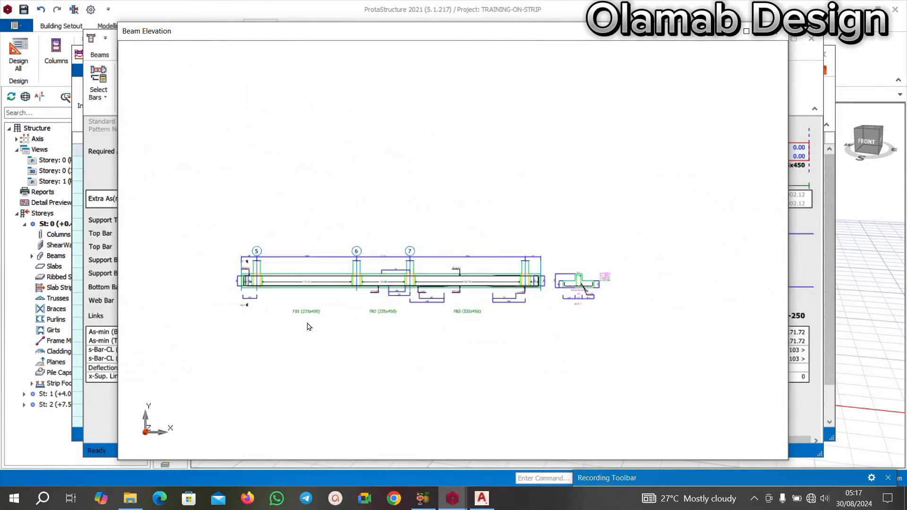
pyautogui.scroll(2, 263, 305)
pyautogui.scroll(1, 368, 287)
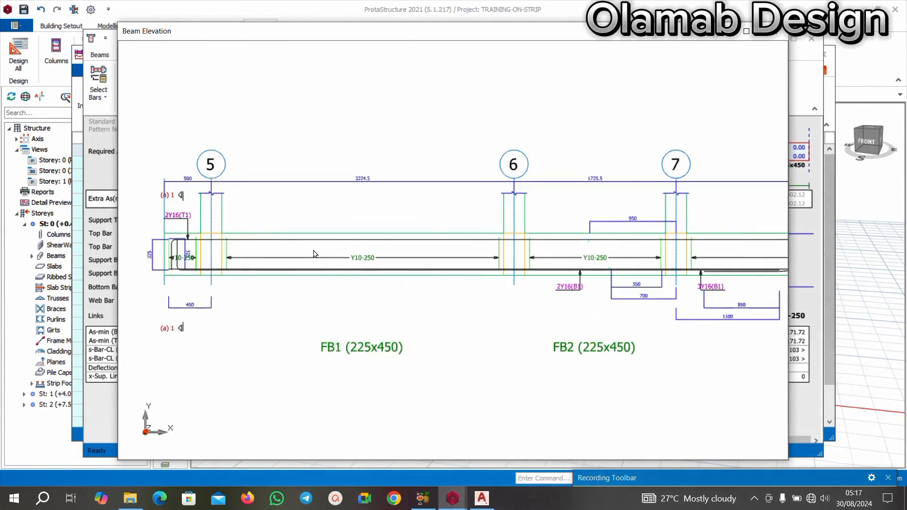
pyautogui.scroll(-2, 338, 259)
pyautogui.moveTo(723, 284); pyautogui.dragTo(477, 271, button='middle')
pyautogui.scroll(2, 432, 260)
pyautogui.scroll(2, 409, 166)
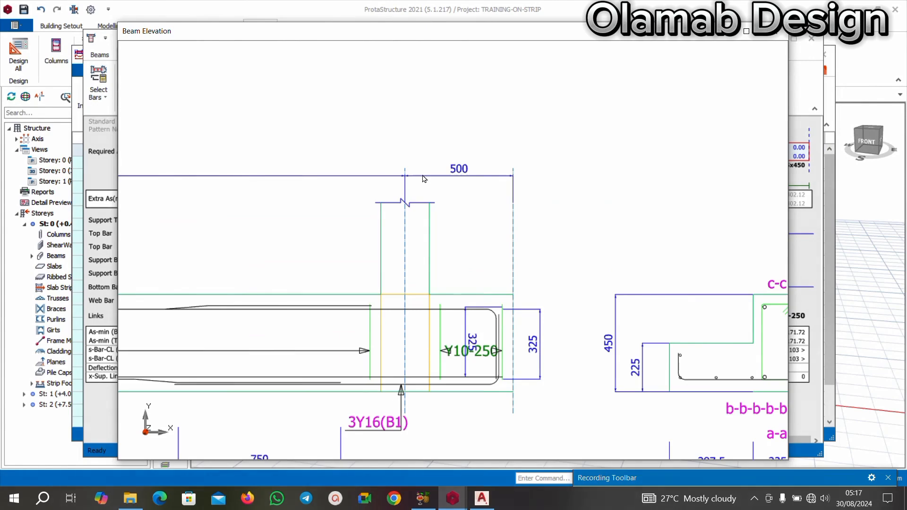
pyautogui.scroll(-3, 492, 211)
# Close the beam elevation, accept the reinforcement data of axis a and exit the foundation beam design
pyautogui.click(776, 43)
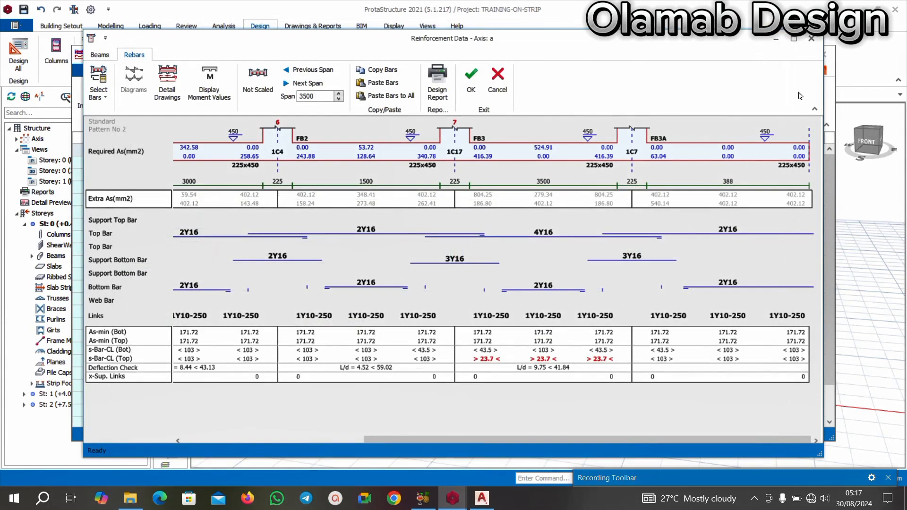
pyautogui.click(471, 78)
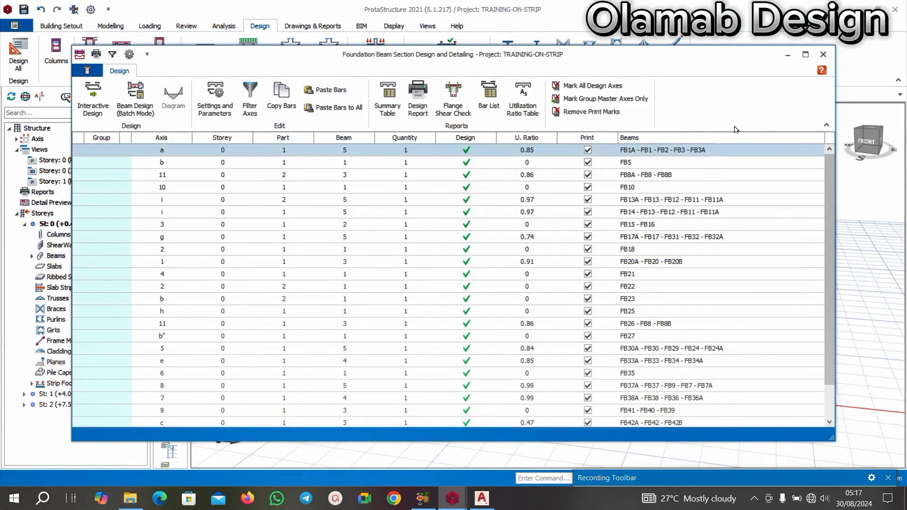
pyautogui.click(823, 54)
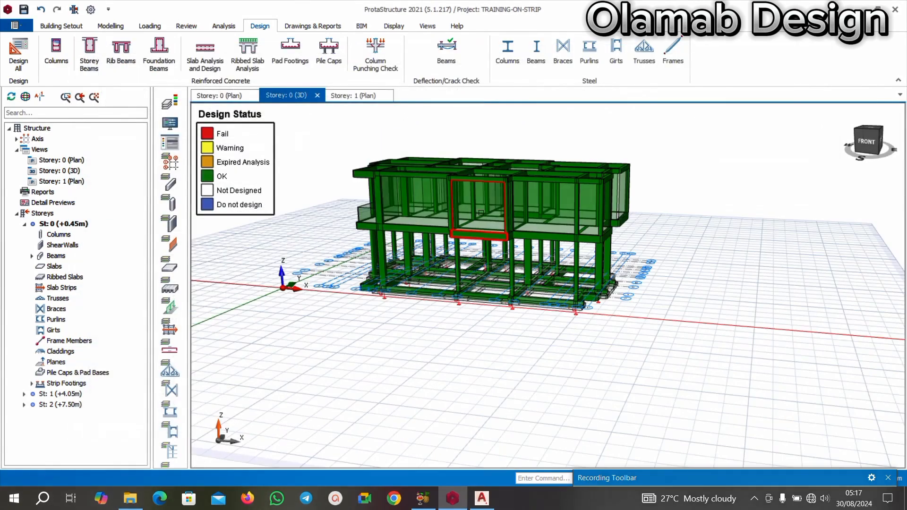
# Examine the design status of the Storey 0 foundation beams in the 3D model, especially around the corner at axis 11
pyautogui.moveTo(554, 332); pyautogui.dragTo(589, 361, button='middle')
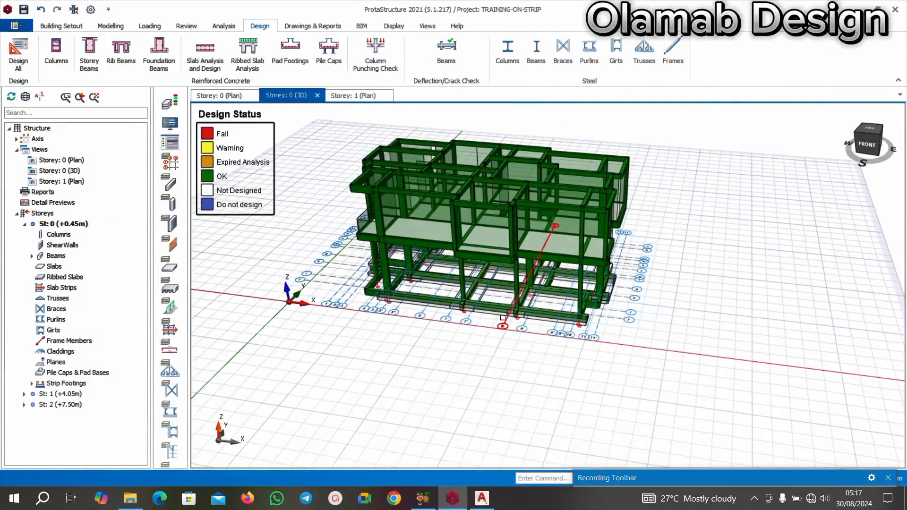
pyautogui.scroll(5, 456, 324)
pyautogui.scroll(-4, 455, 324)
pyautogui.moveTo(392, 361); pyautogui.dragTo(481, 344, button='middle')
pyautogui.scroll(3, 407, 304)
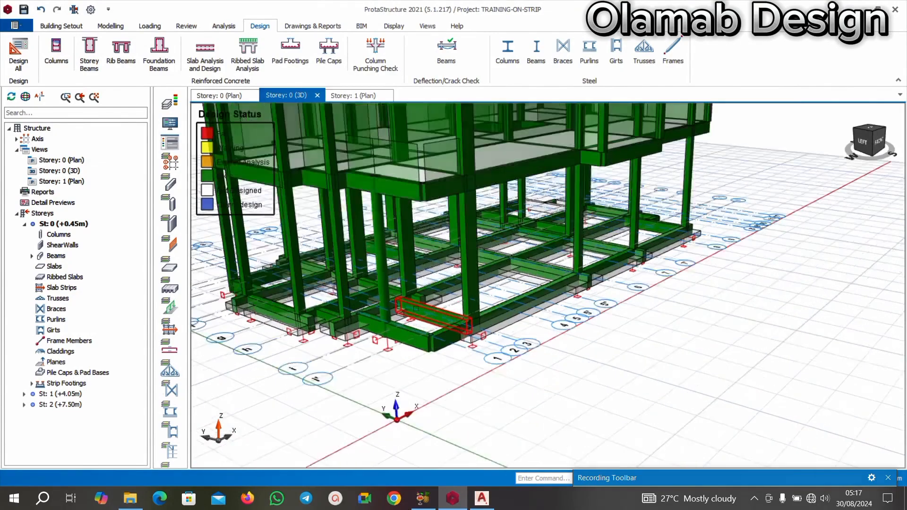
pyautogui.scroll(-2, 432, 313)
pyautogui.moveTo(432, 312)
pyautogui.mouseDown(button='middle')
pyautogui.moveTo(451, 360)
pyautogui.moveTo(441, 383)
pyautogui.mouseUp(button='middle')
pyautogui.scroll(5, 441, 382)
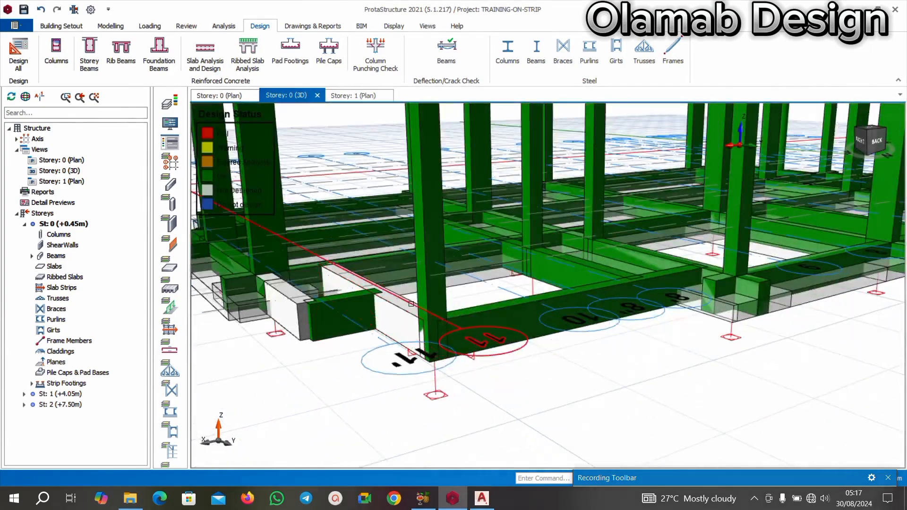
pyautogui.scroll(-3, 411, 304)
pyautogui.scroll(4, 368, 359)
pyautogui.scroll(-1, 364, 369)
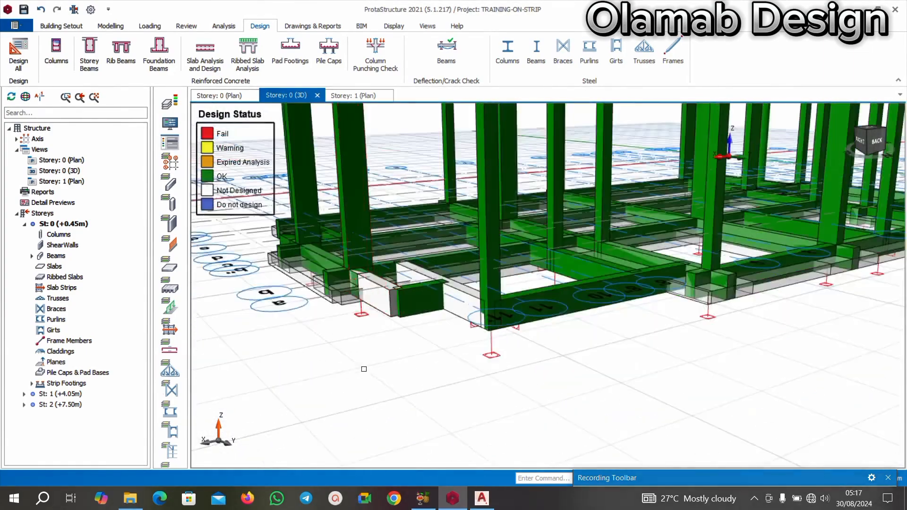
pyautogui.scroll(-2, 364, 369)
pyautogui.scroll(3, 363, 369)
pyautogui.scroll(-2, 378, 358)
pyautogui.moveTo(425, 354)
pyautogui.mouseDown(button='middle')
pyautogui.moveTo(481, 350)
pyautogui.moveTo(456, 332)
pyautogui.moveTo(572, 278)
pyautogui.moveTo(472, 340)
pyautogui.mouseUp(button='middle')
pyautogui.scroll(-2, 573, 279)
pyautogui.scroll(-4, 425, 378)
pyautogui.scroll(3, 409, 394)
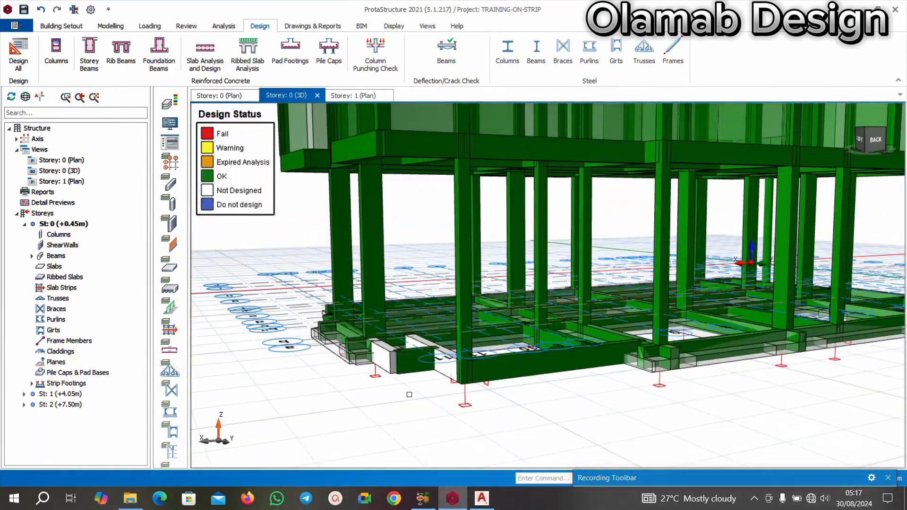
# Inspect the design status of the whole building in 3D from the front, left and back
pyautogui.moveTo(409, 395); pyautogui.dragTo(497, 313, button='middle')
pyautogui.scroll(3, 493, 427)
pyautogui.scroll(-5, 492, 427)
pyautogui.scroll(-2, 502, 369)
pyautogui.moveTo(443, 334)
pyautogui.mouseDown(button='middle')
pyautogui.moveTo(455, 352)
pyautogui.moveTo(499, 338)
pyautogui.moveTo(545, 349)
pyautogui.moveTo(577, 337)
pyautogui.mouseUp(button='middle')
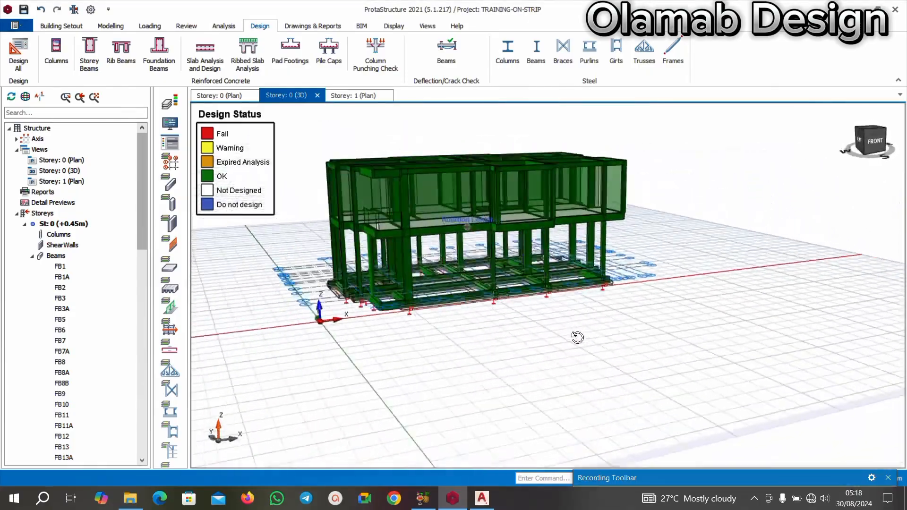
pyautogui.moveTo(542, 304); pyautogui.dragTo(615, 310, button='middle')
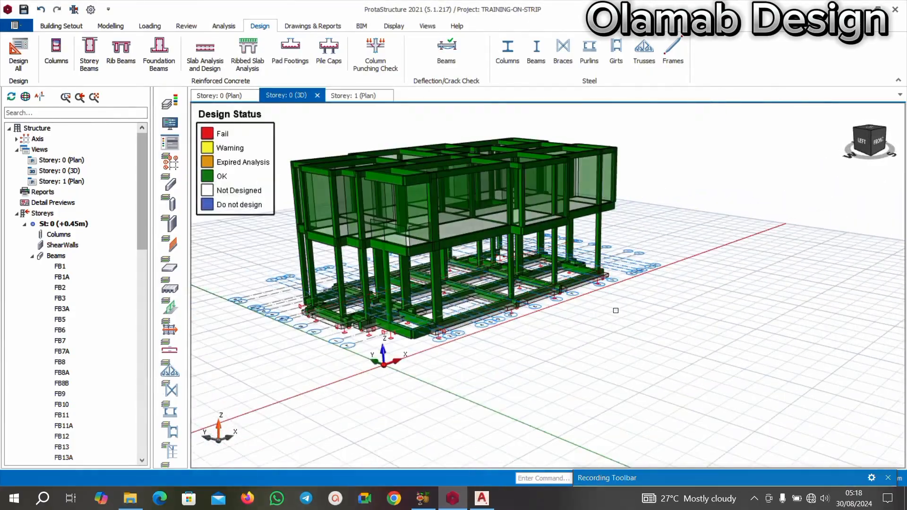
pyautogui.moveTo(425, 314); pyautogui.dragTo(640, 325, button='middle')
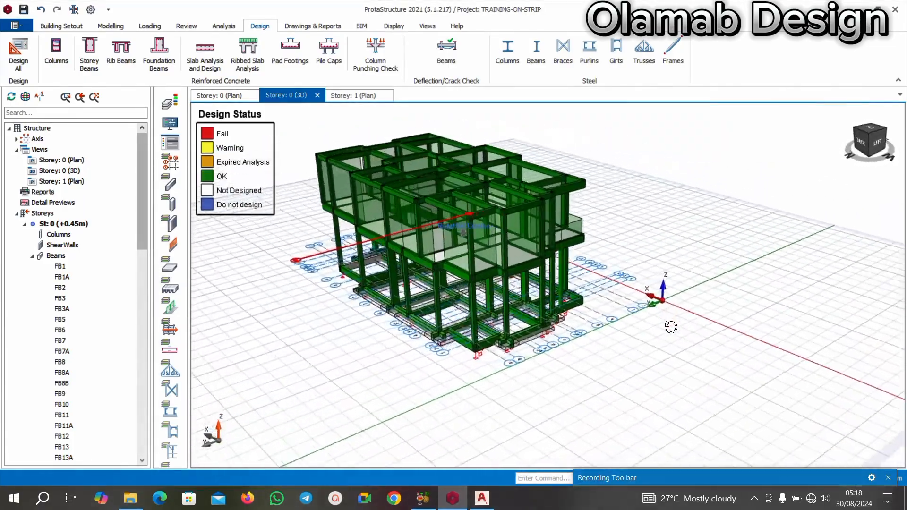
pyautogui.moveTo(709, 315); pyautogui.dragTo(561, 319, button='middle')
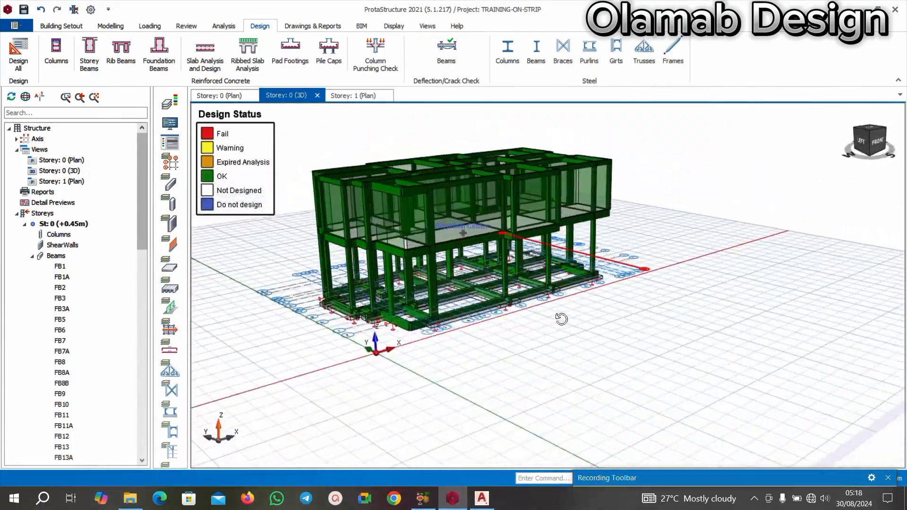